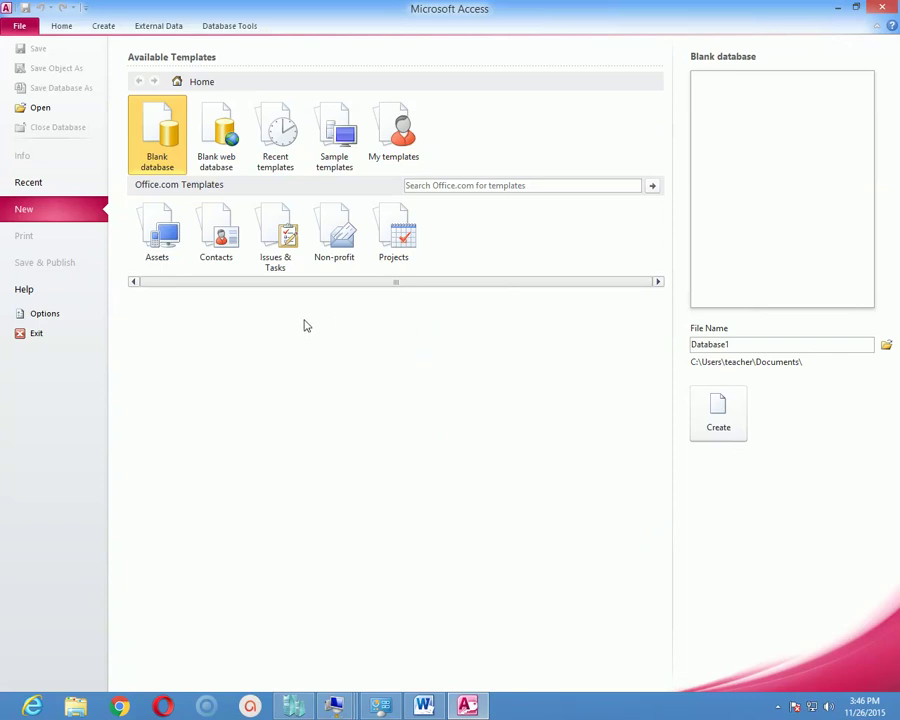
Create a new database named Students from the Students template under Sample templates.
left_click(348, 160)
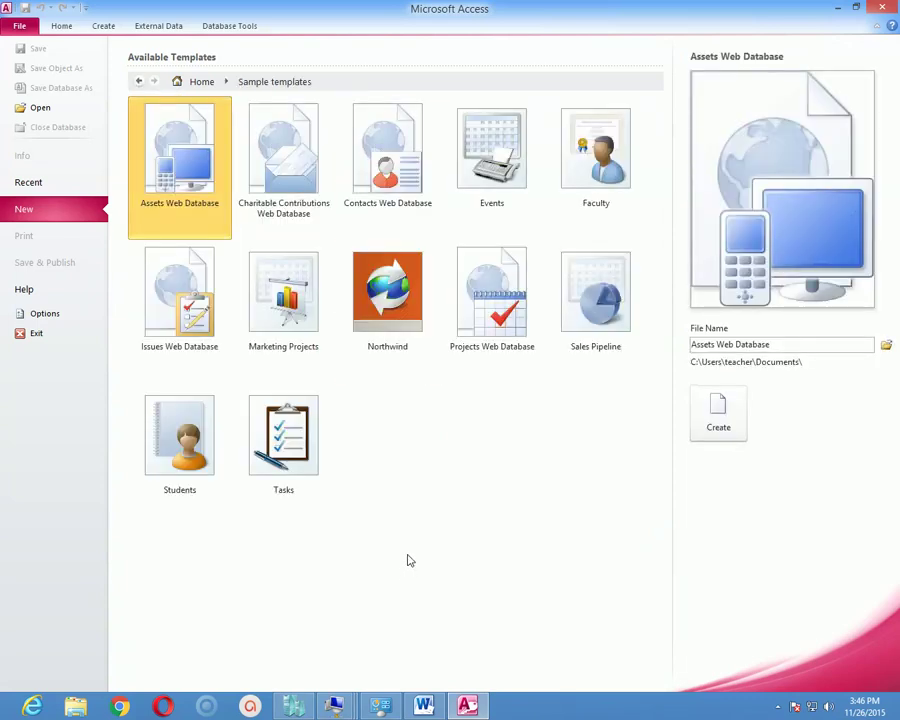
left_click(210, 420)
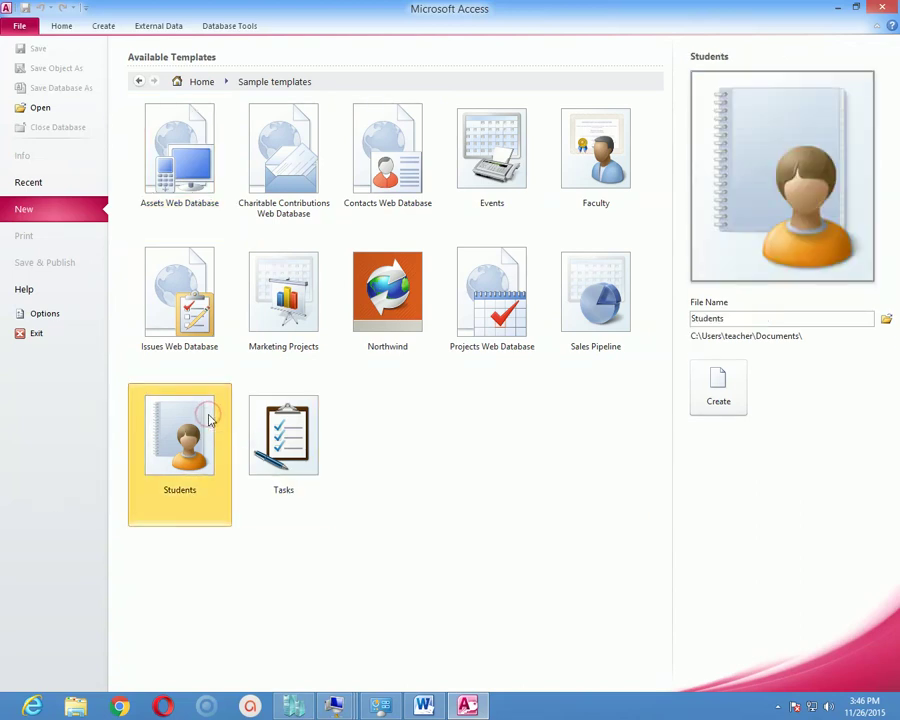
double_click(205, 418)
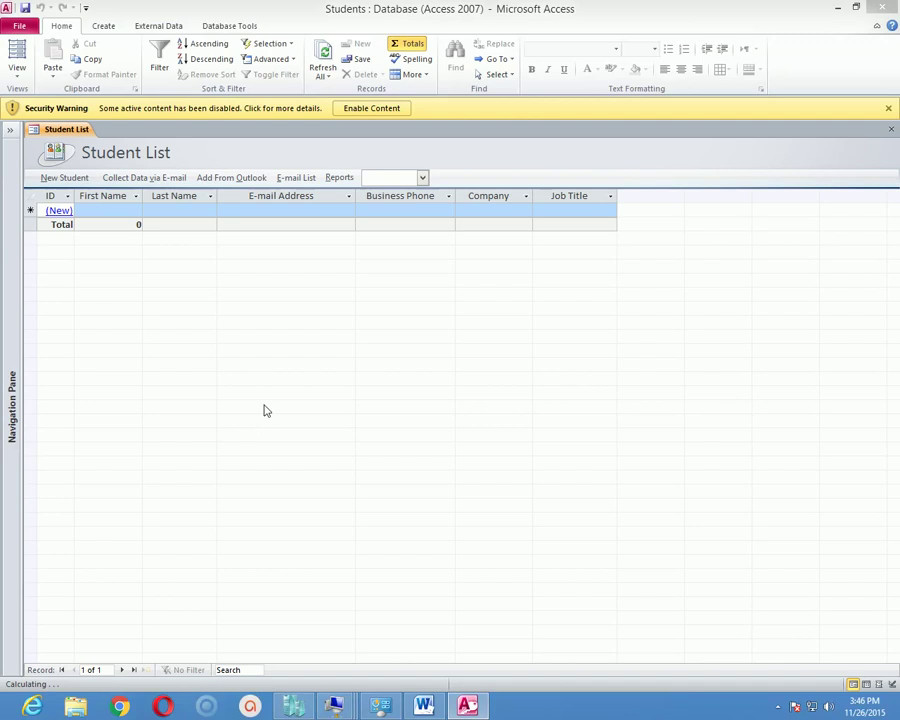
Expand the collapsed Navigation Pane beside the empty Student List form.
left_click(280, 344)
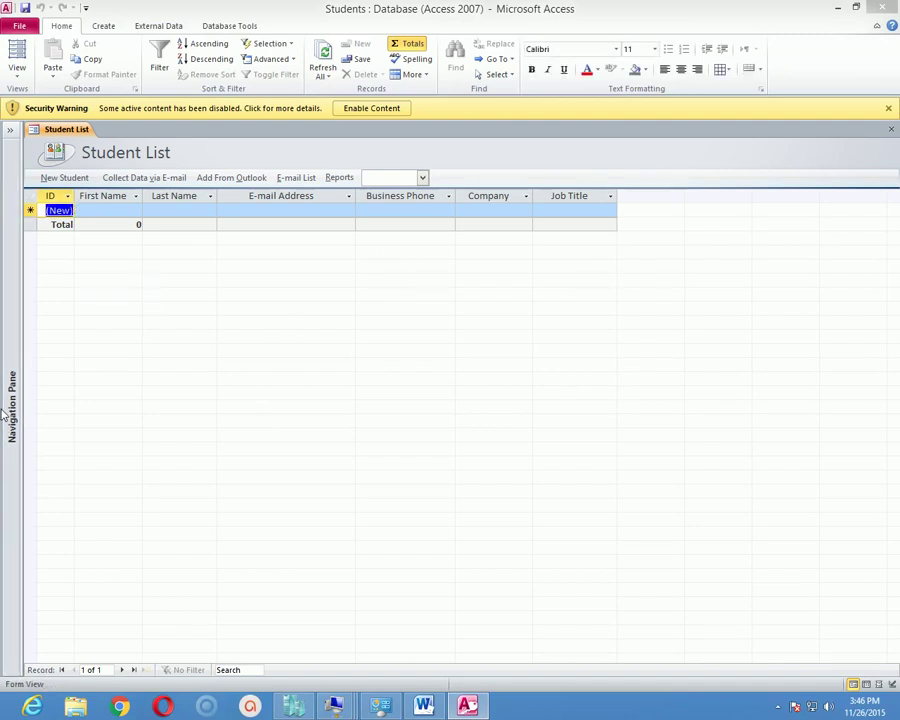
left_click(9, 131)
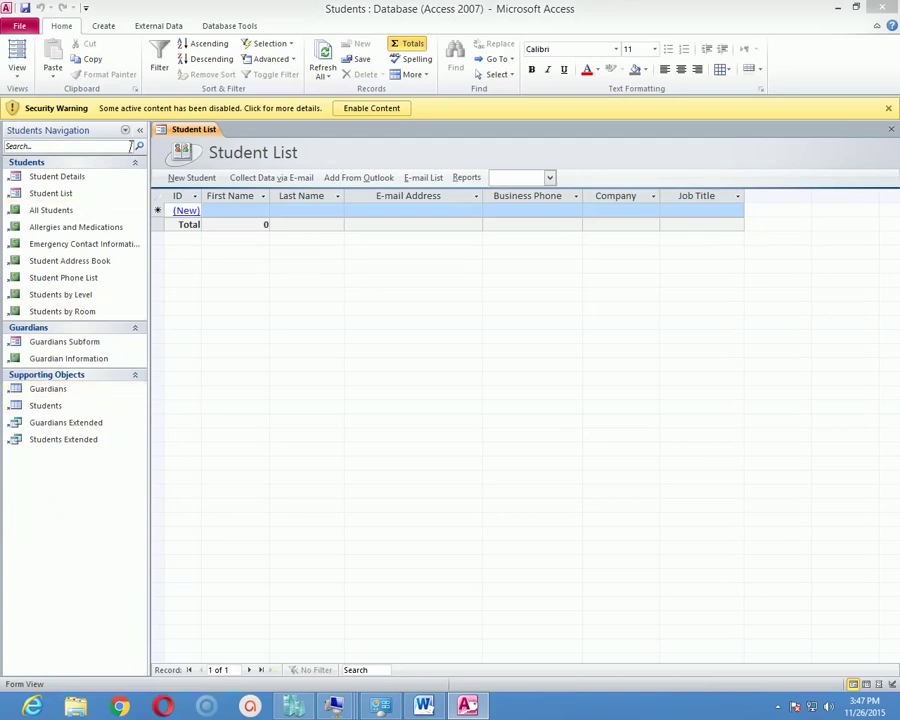
Regroup the navigation pane by Tables and Related Views, then by Object Type.
left_click(126, 132)
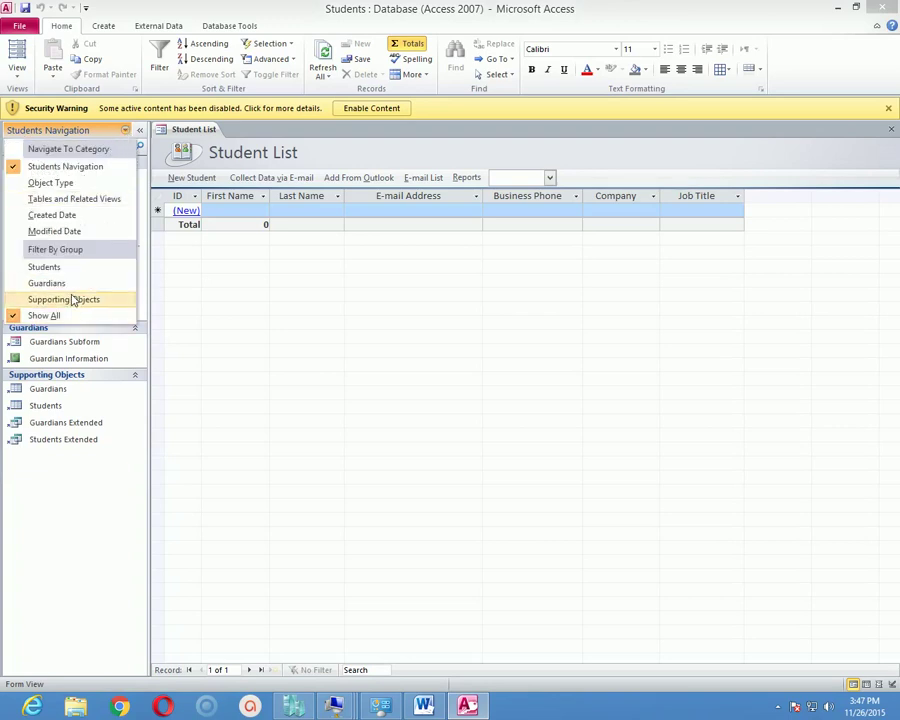
left_click(105, 201)
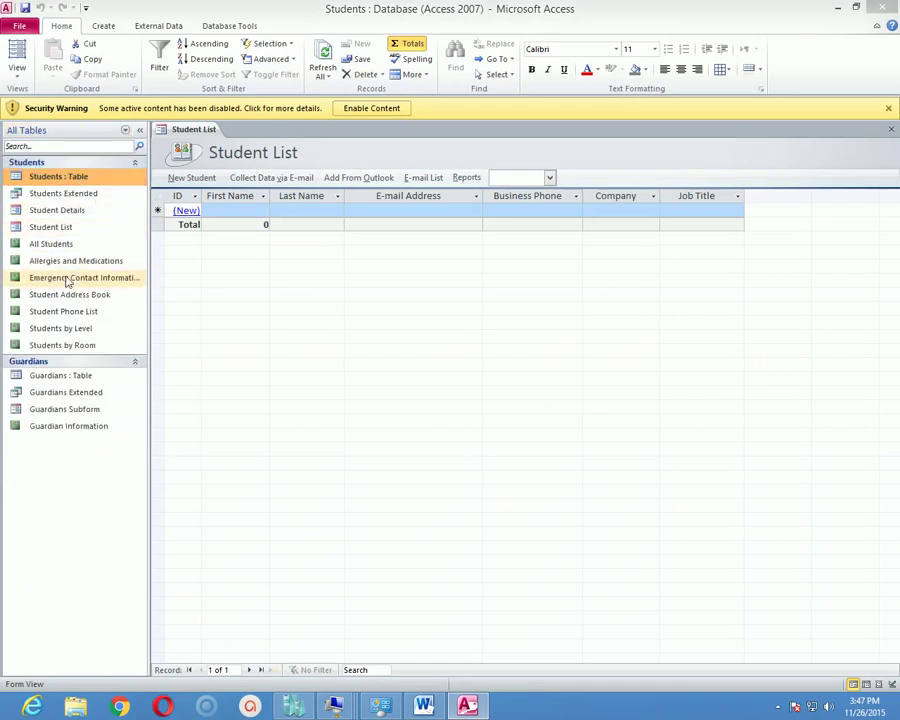
left_click(125, 130)
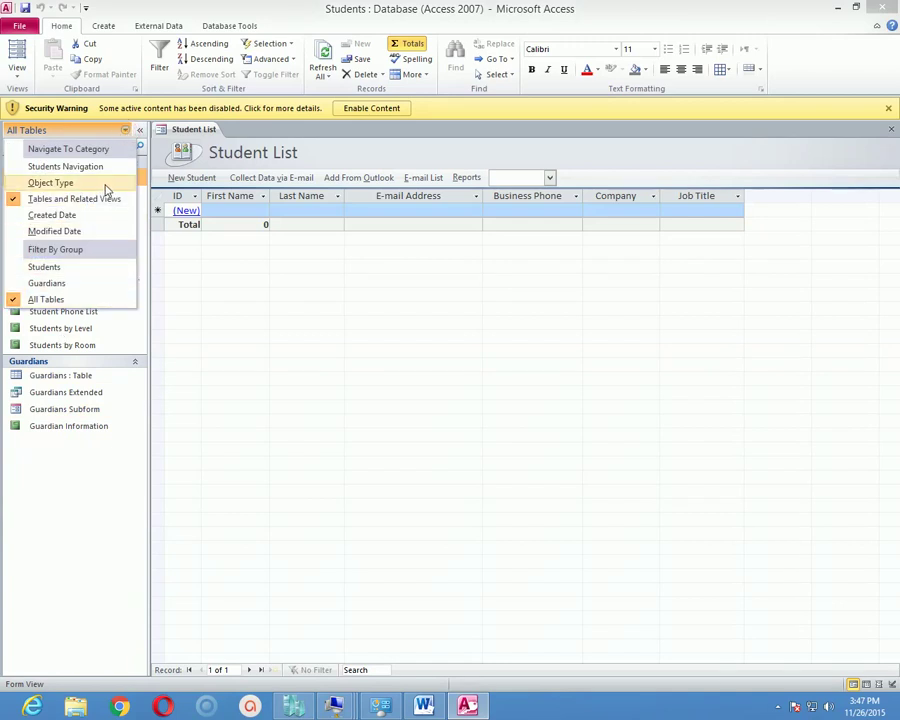
left_click(60, 182)
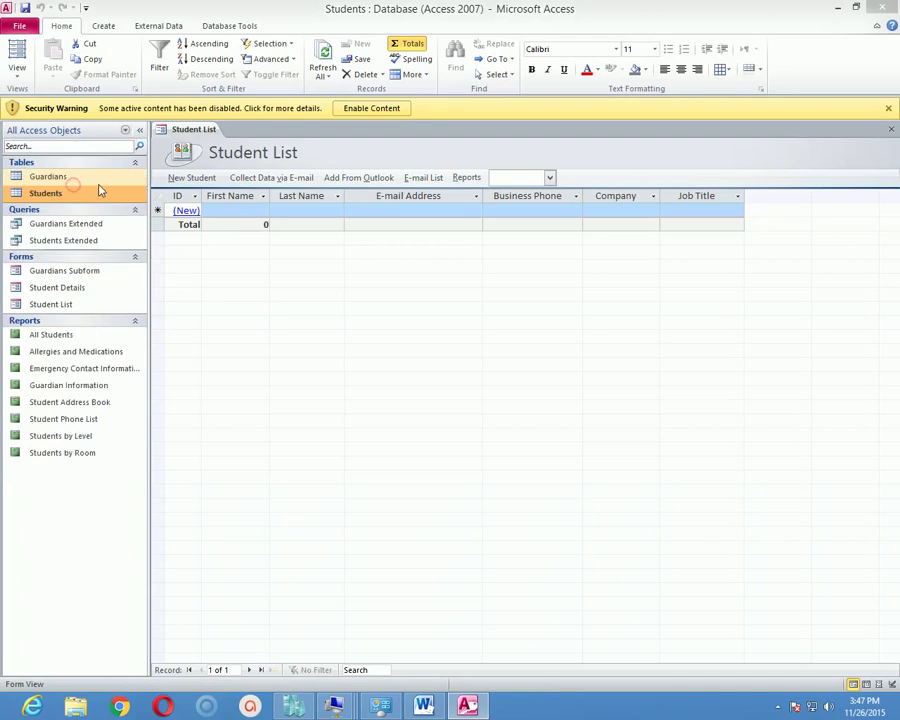
Filter the navigation pane to Queries, listing Guardians Extended and Students Extended.
left_click(126, 131)
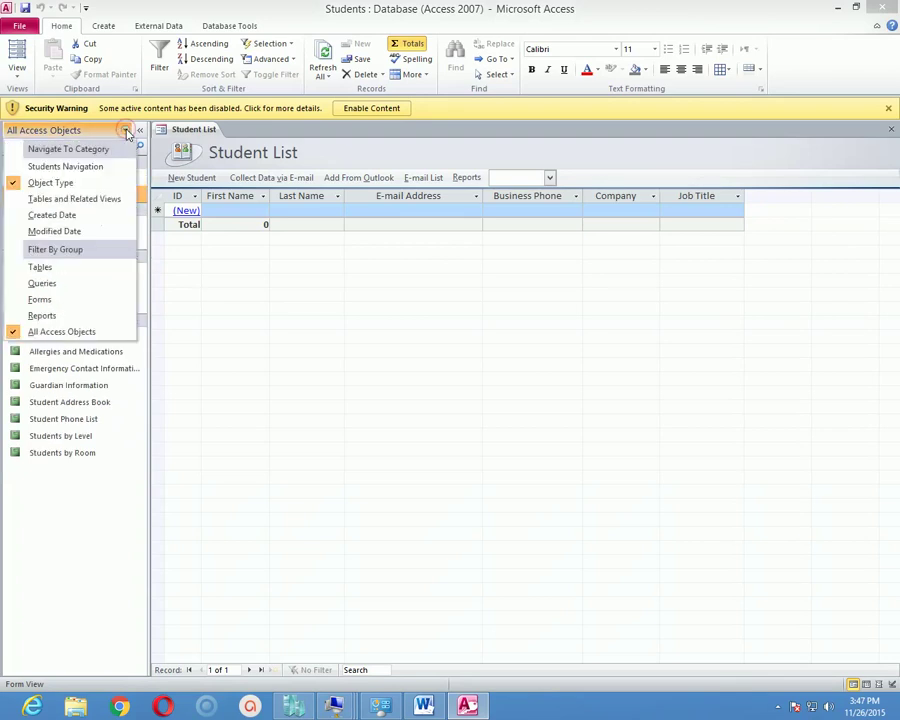
left_click(42, 284)
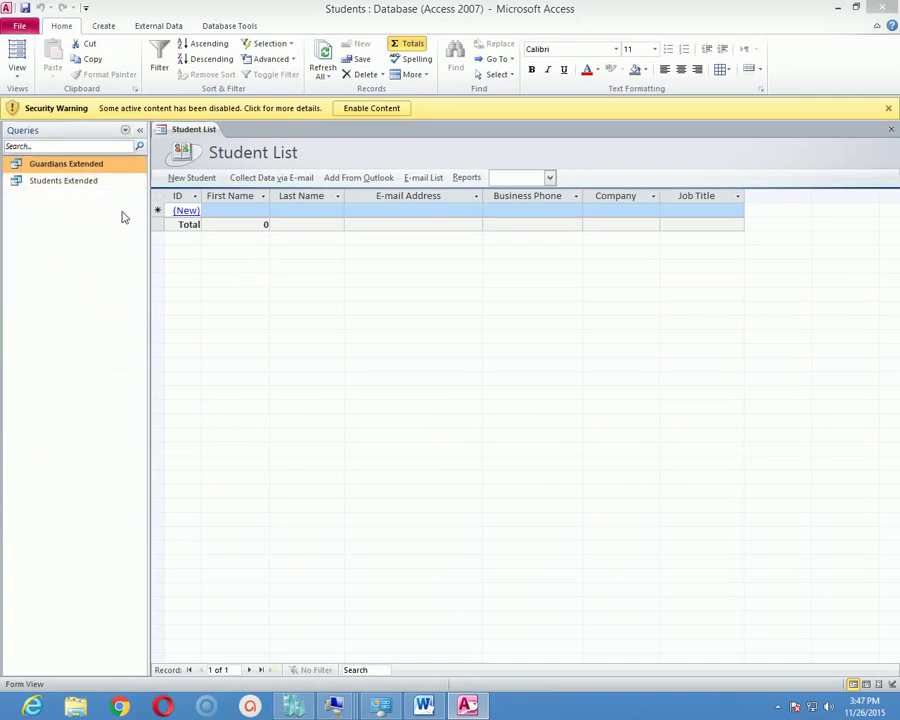
right_click(205, 135)
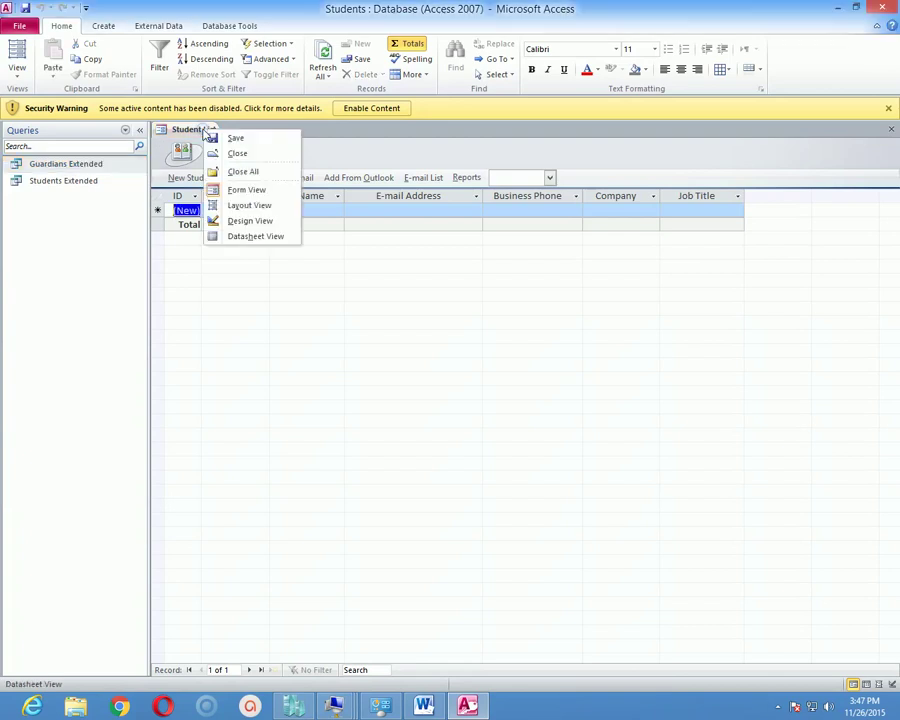
Close the Student List form, then select the Guardians Extended and Students Extended queries in turn.
left_click(240, 155)
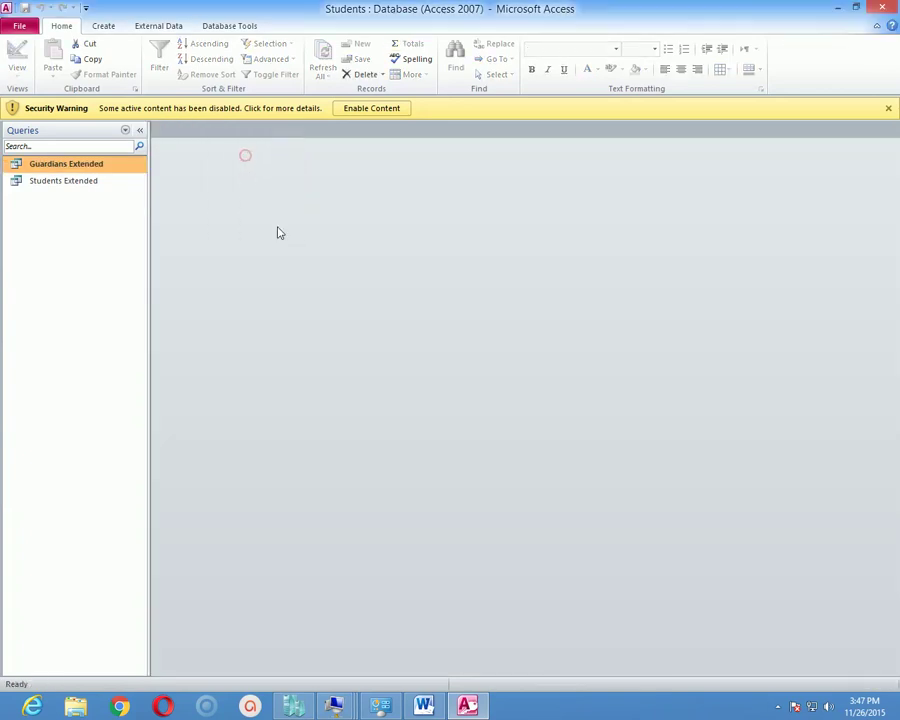
left_click(53, 178)
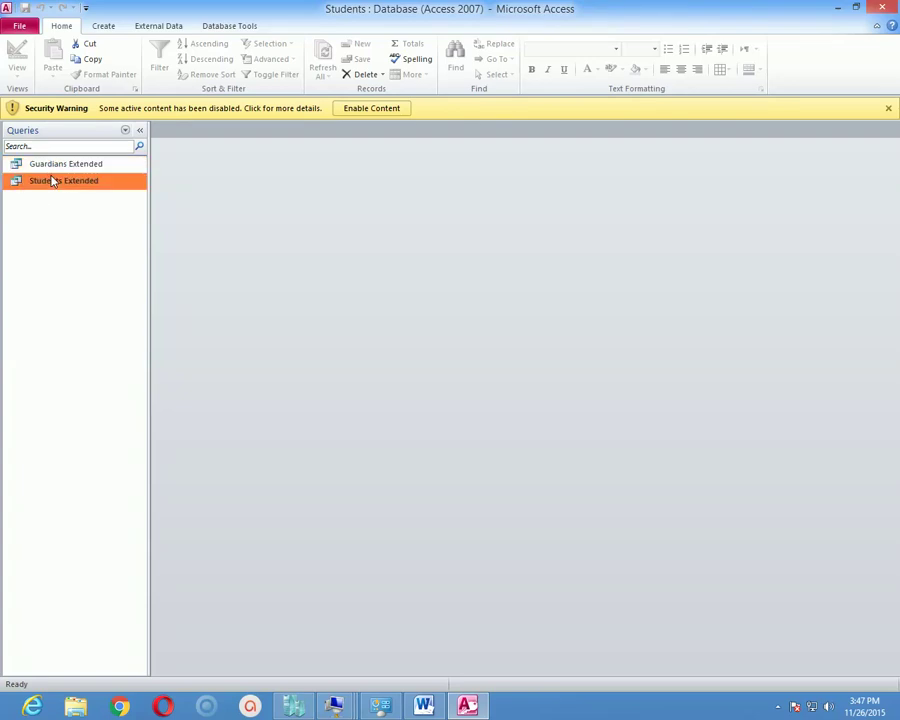
left_click(66, 160)
left_click(60, 186)
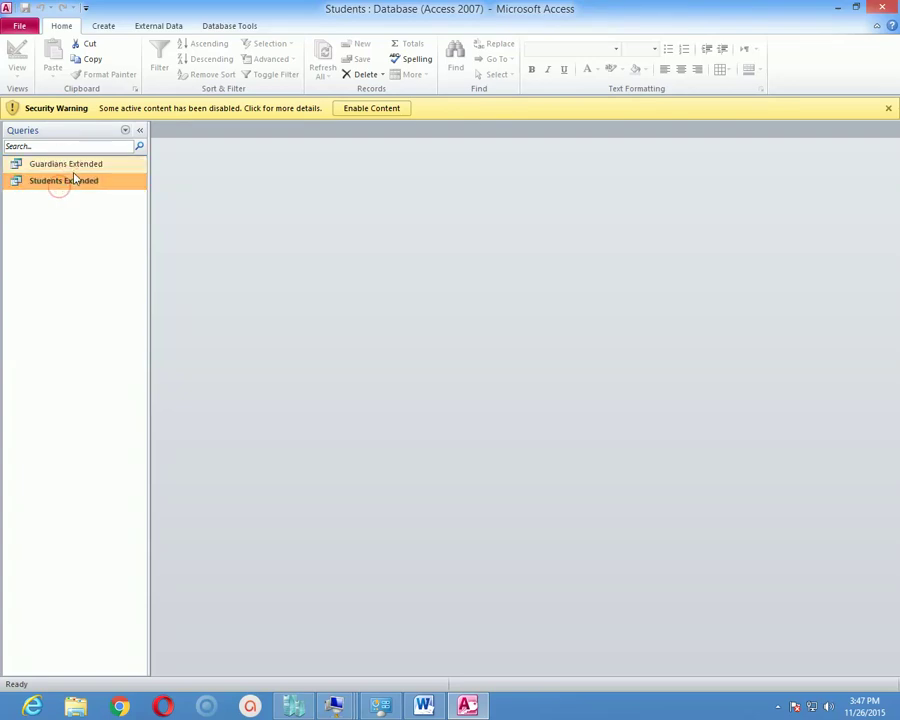
left_click(68, 165)
left_click(66, 180)
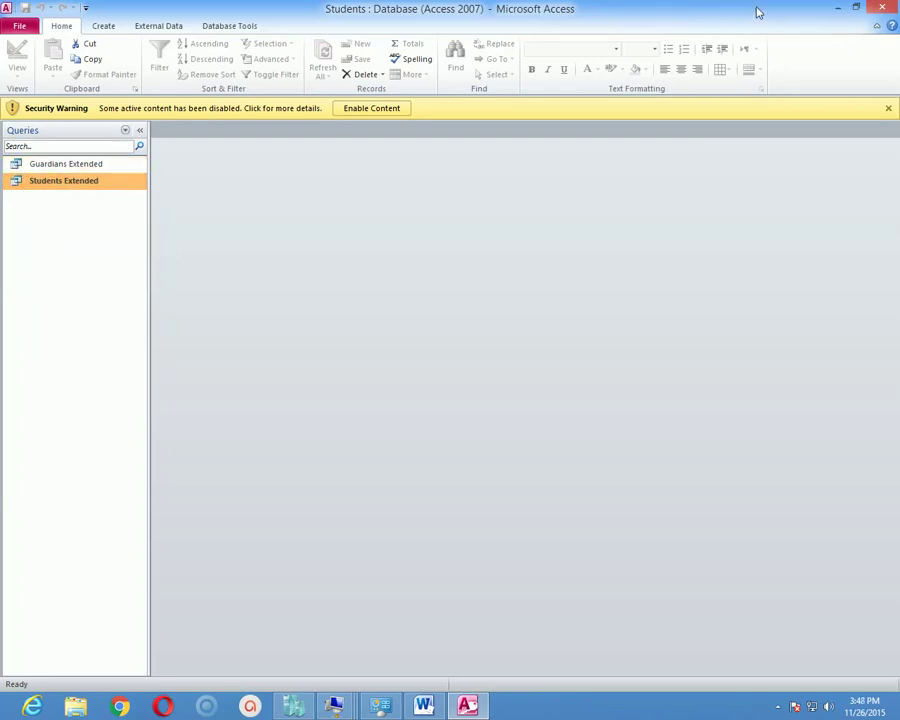
left_click(53, 168)
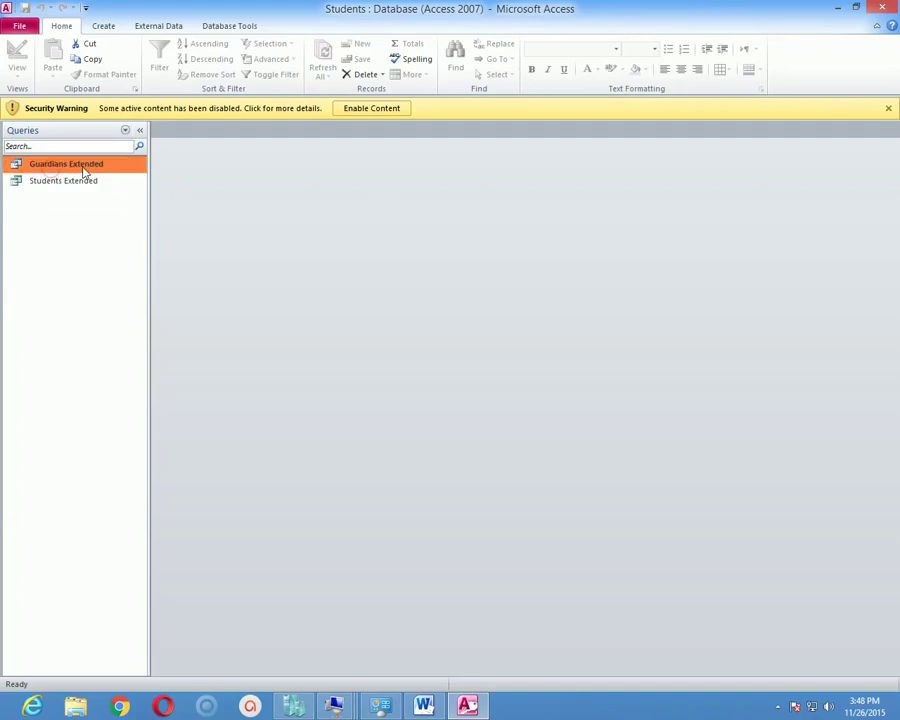
Open the Guardians Extended query as a datasheet with Contact Name, Company and Student columns.
double_click(84, 170)
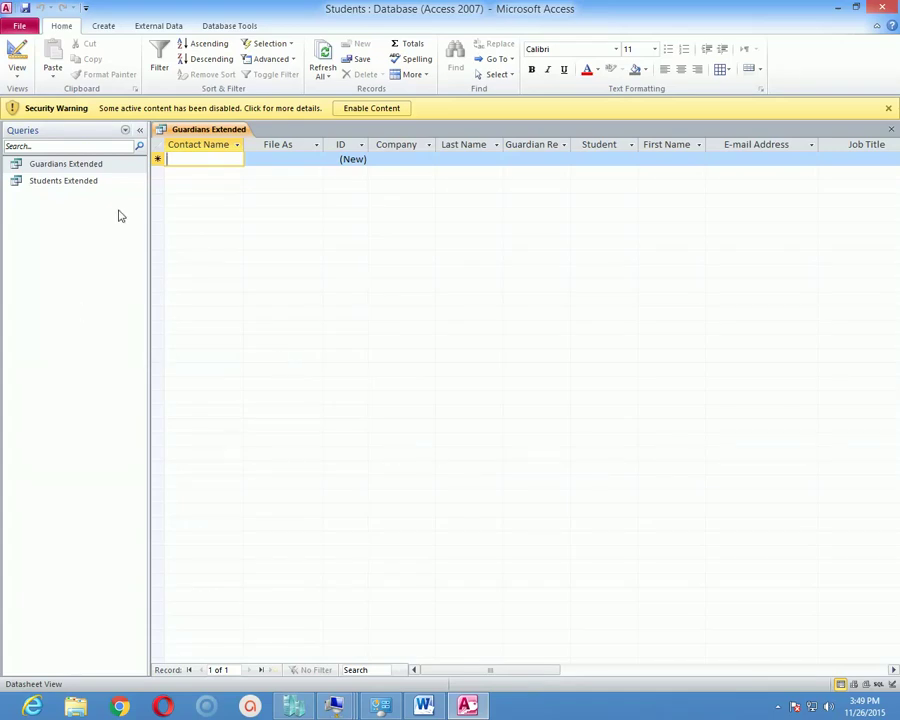
left_click(19, 73)
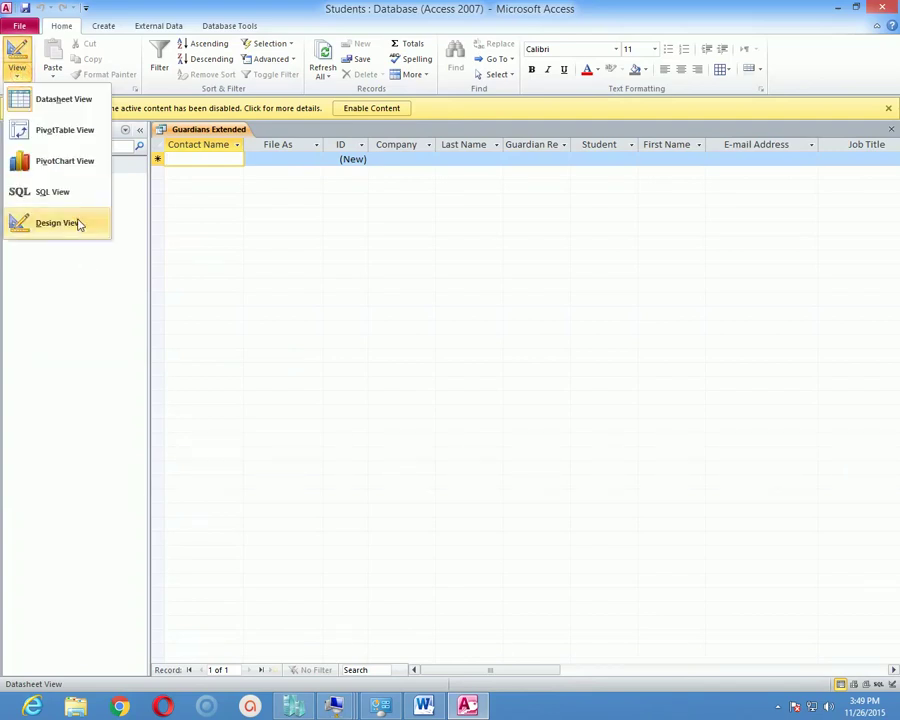
left_click(79, 224)
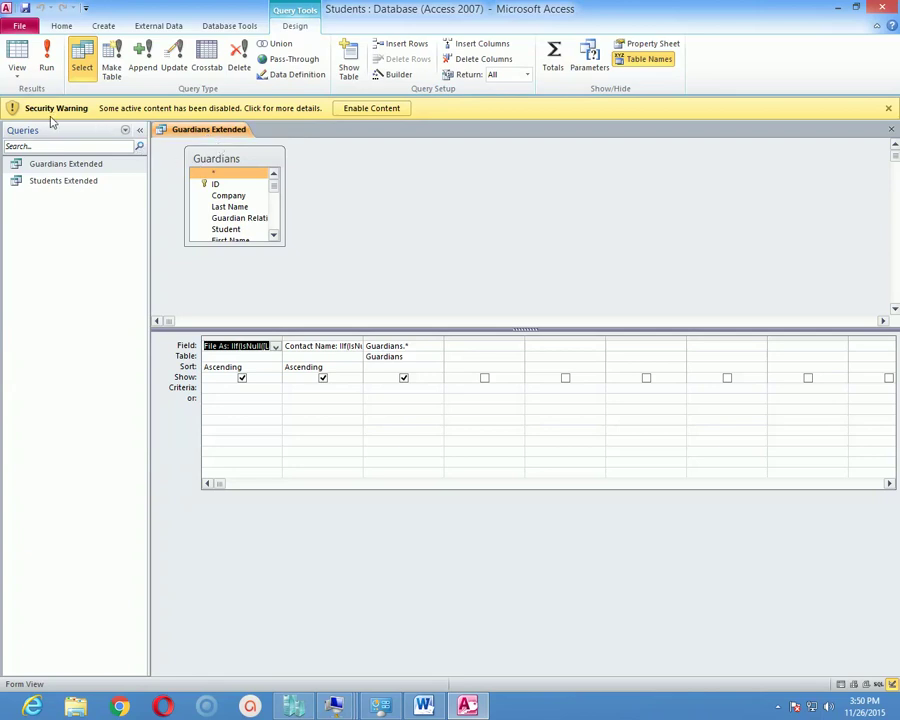
left_click(22, 55)
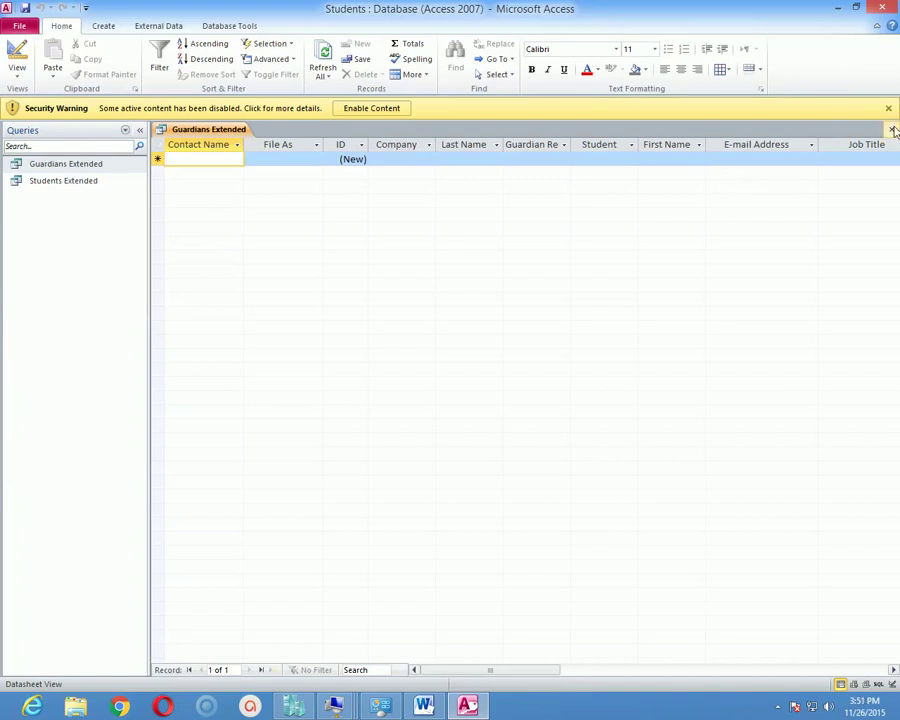
Switch Guardians Extended to Design View and inspect the first column's Field, Table and Sort cells.
left_click(18, 70)
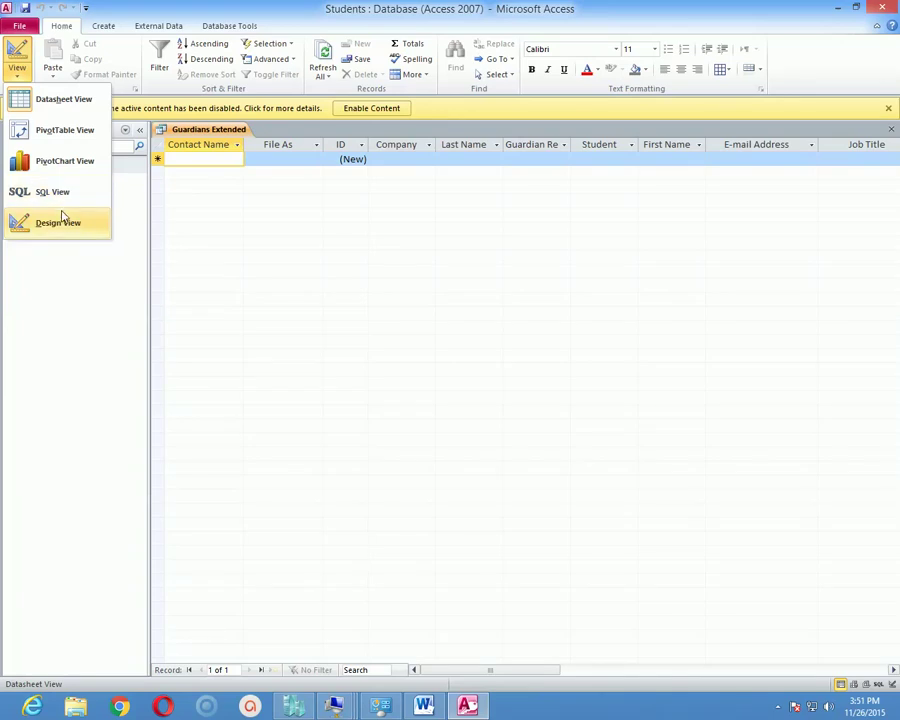
left_click(20, 221)
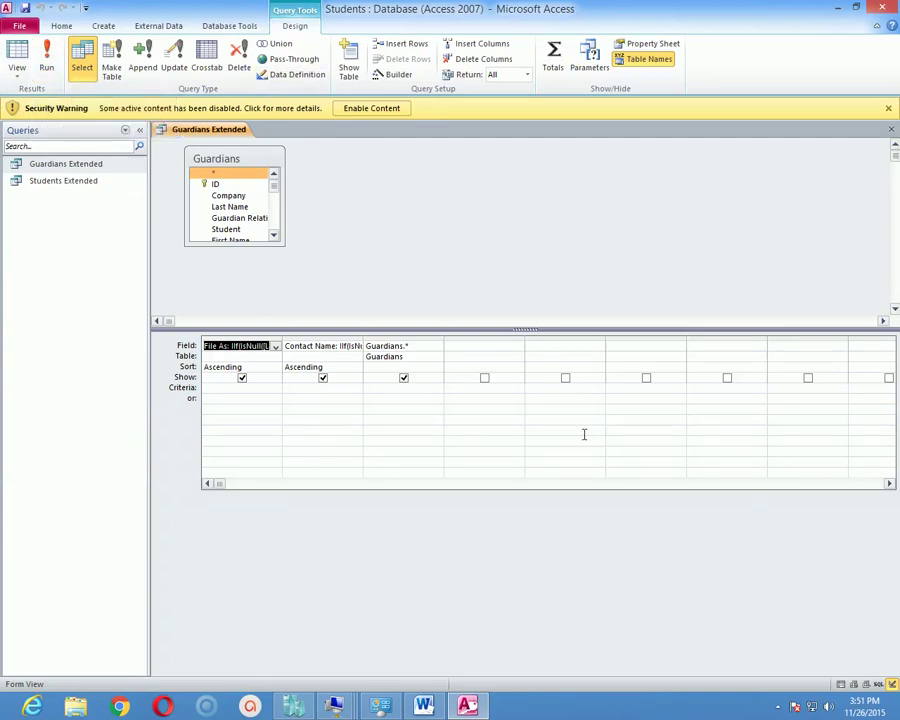
left_click(185, 347)
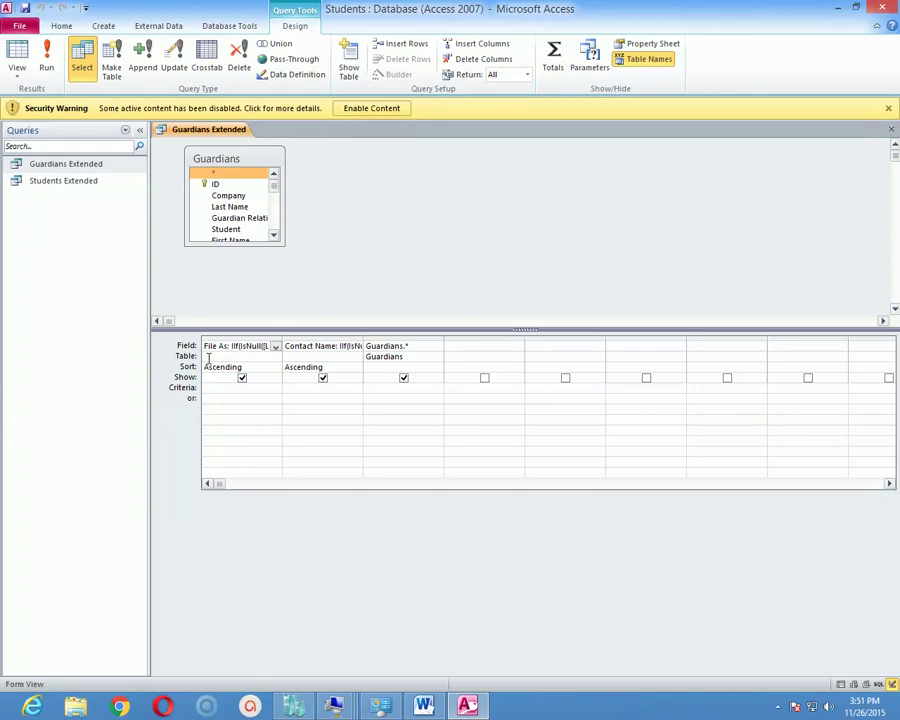
left_click(208, 357)
left_click(217, 369)
left_click(275, 368)
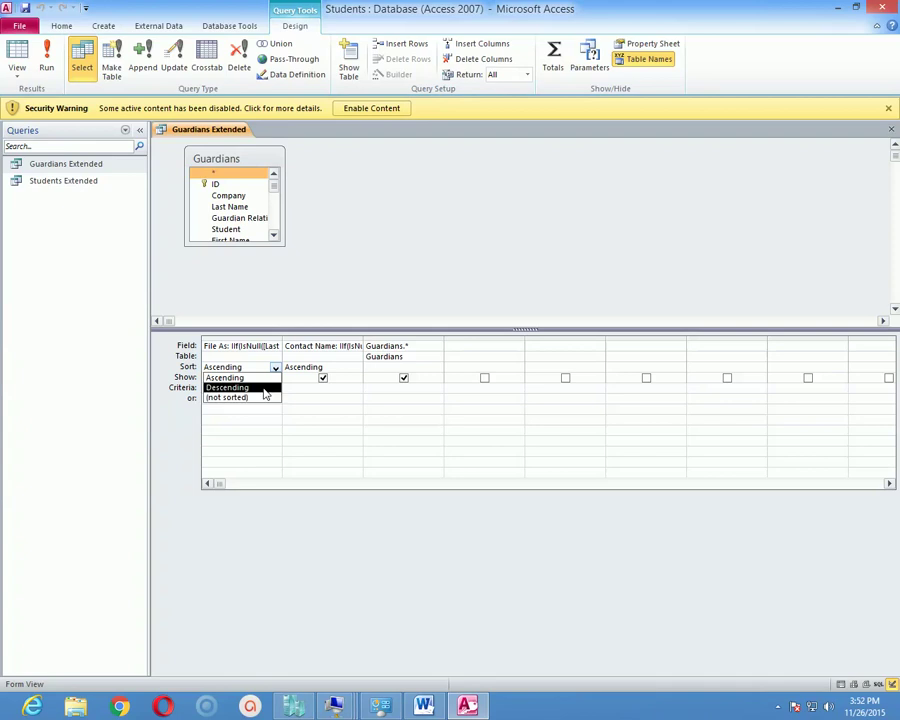
left_click(108, 318)
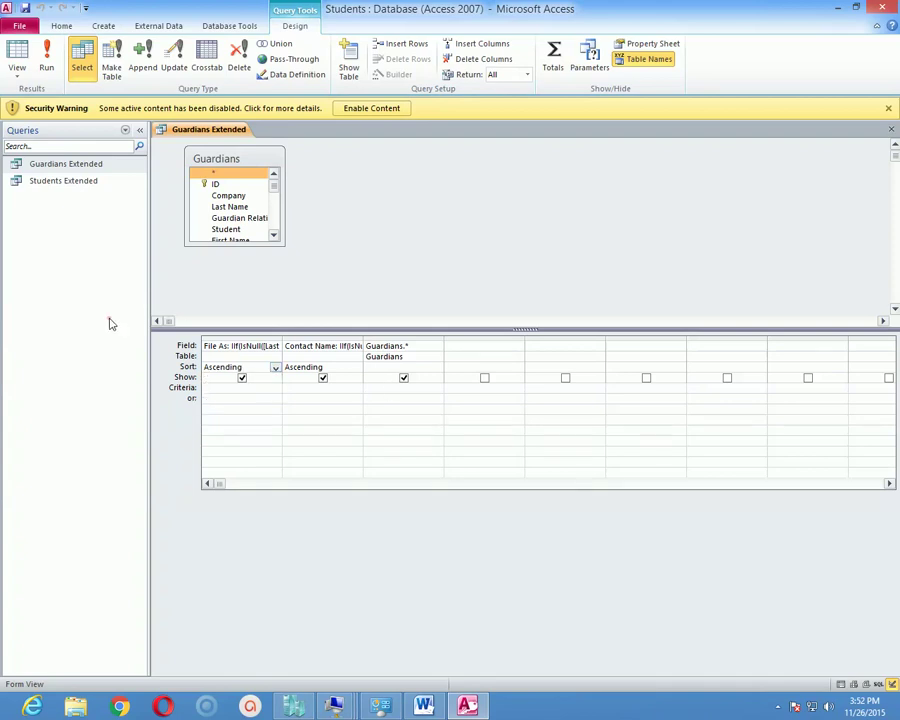
left_click(225, 389)
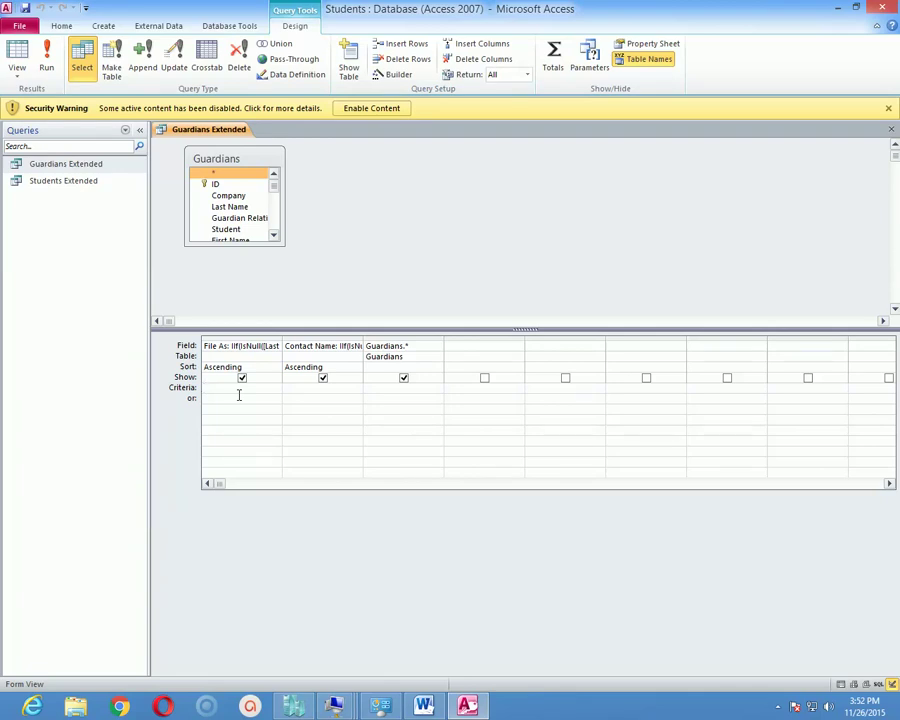
left_click(220, 390)
left_click(320, 389)
left_click(396, 390)
left_click(457, 392)
left_click(470, 346)
left_click(470, 392)
Uncheck Show for Guardians.* and run the query, leaving only Contact Name and File As.
left_click(403, 378)
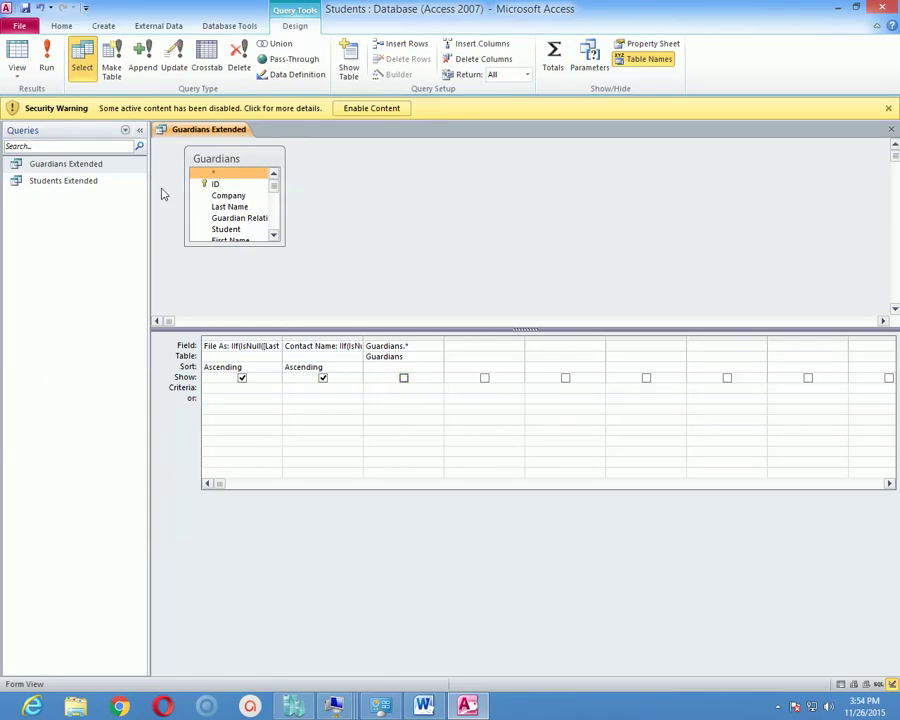
left_click(50, 62)
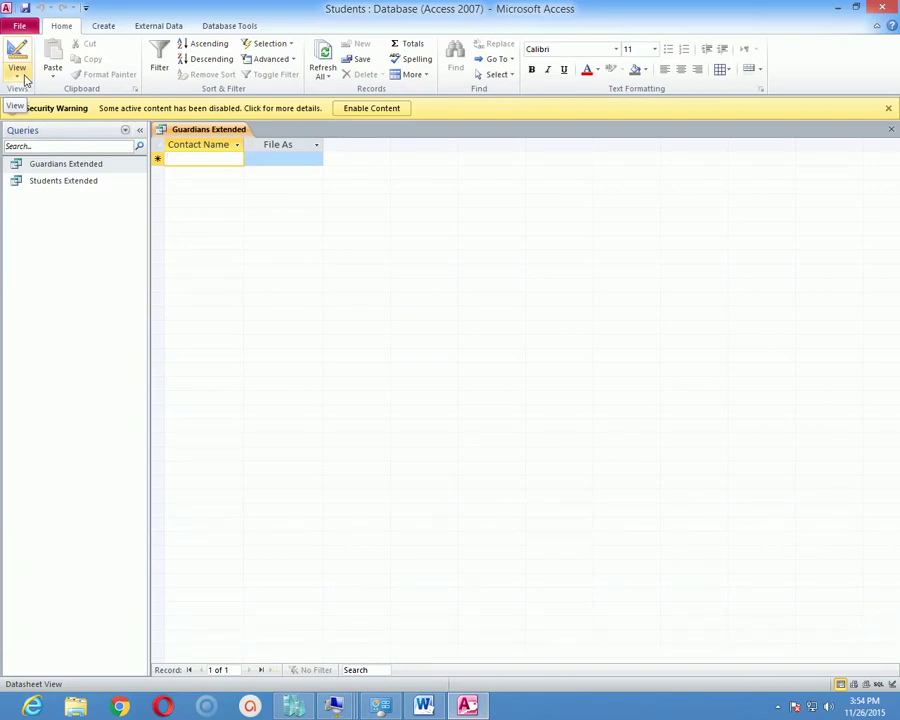
Return to Design View, tick Show for Guardians.* again, and rerun the query.
left_click(22, 76)
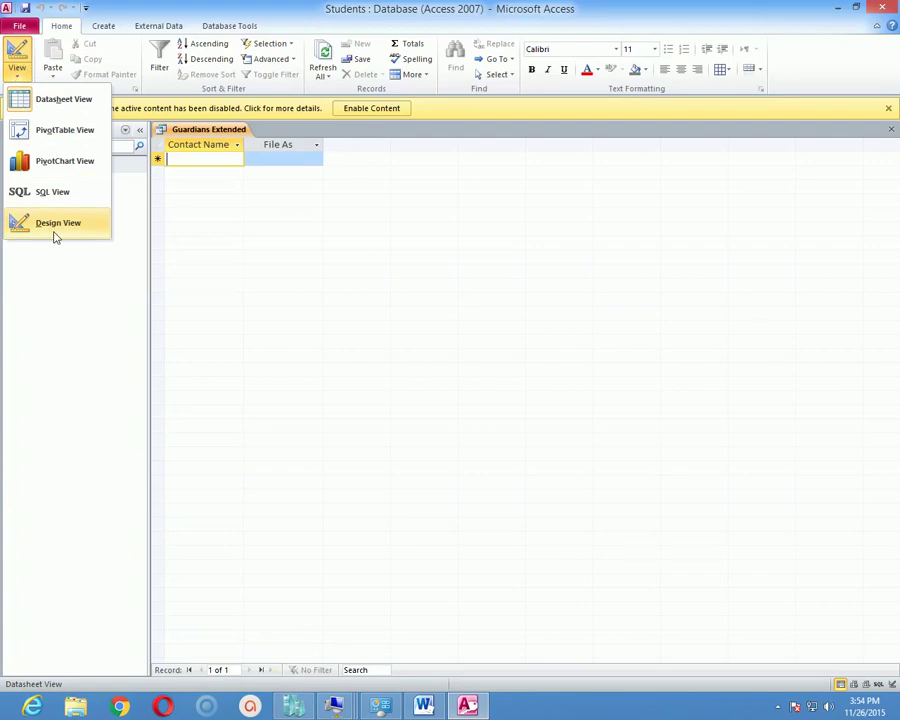
left_click(56, 229)
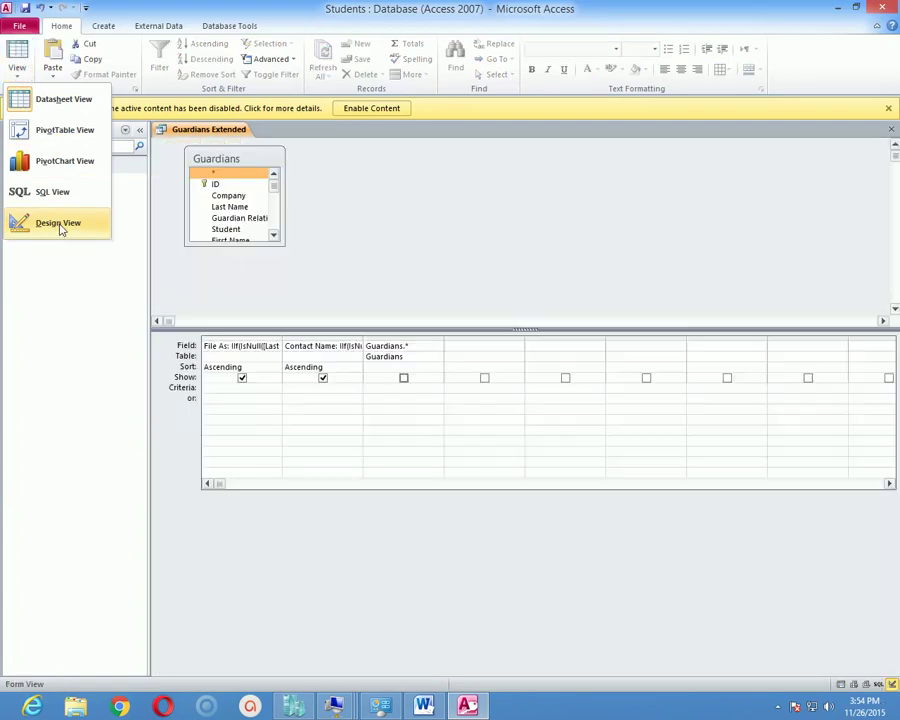
left_click(404, 378)
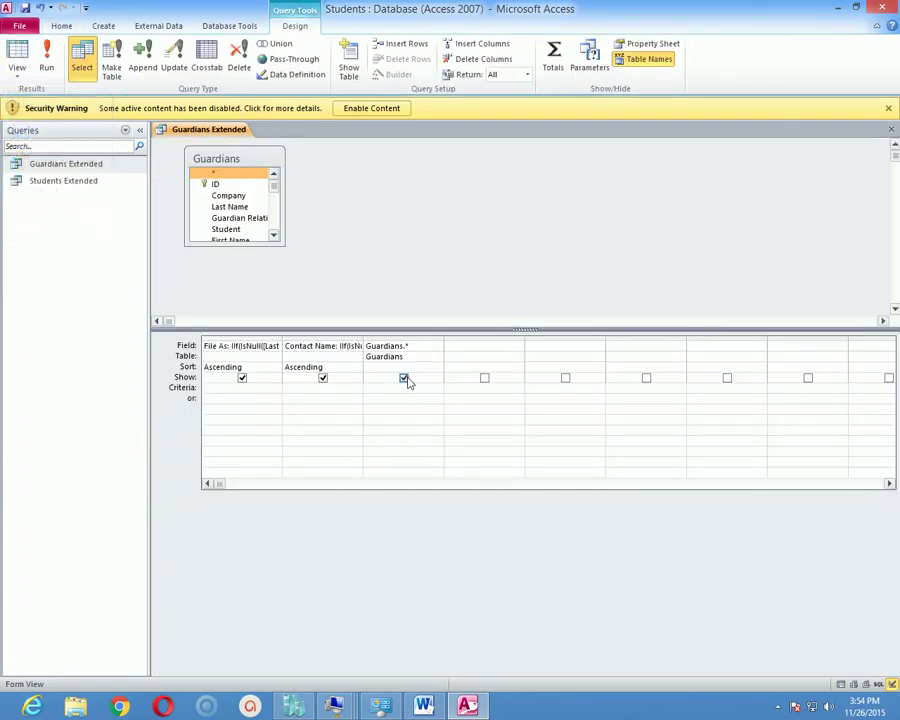
left_click(46, 60)
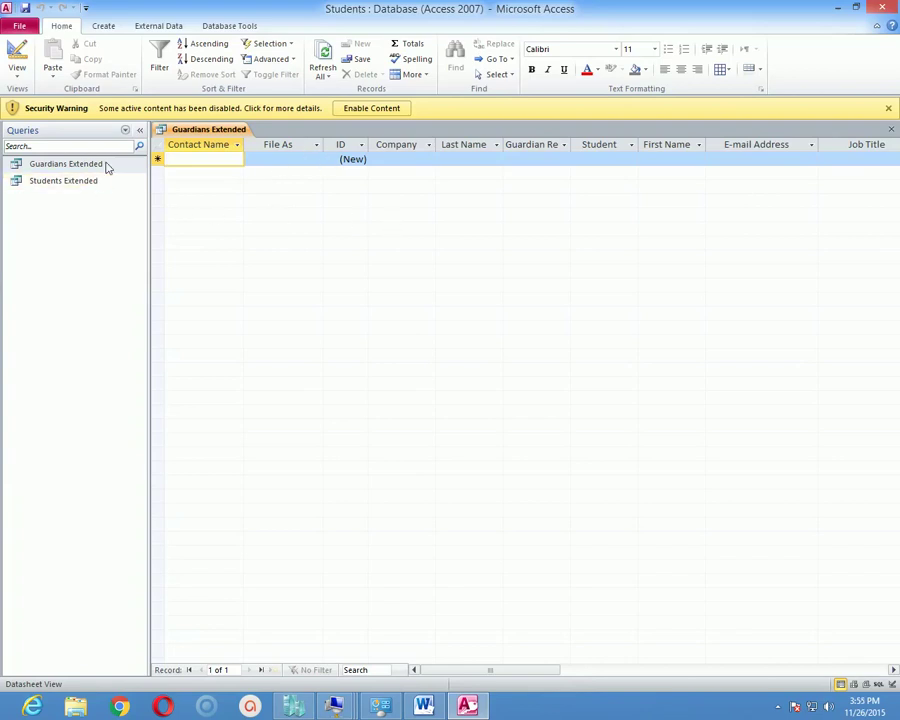
left_click(18, 74)
left_click(66, 223)
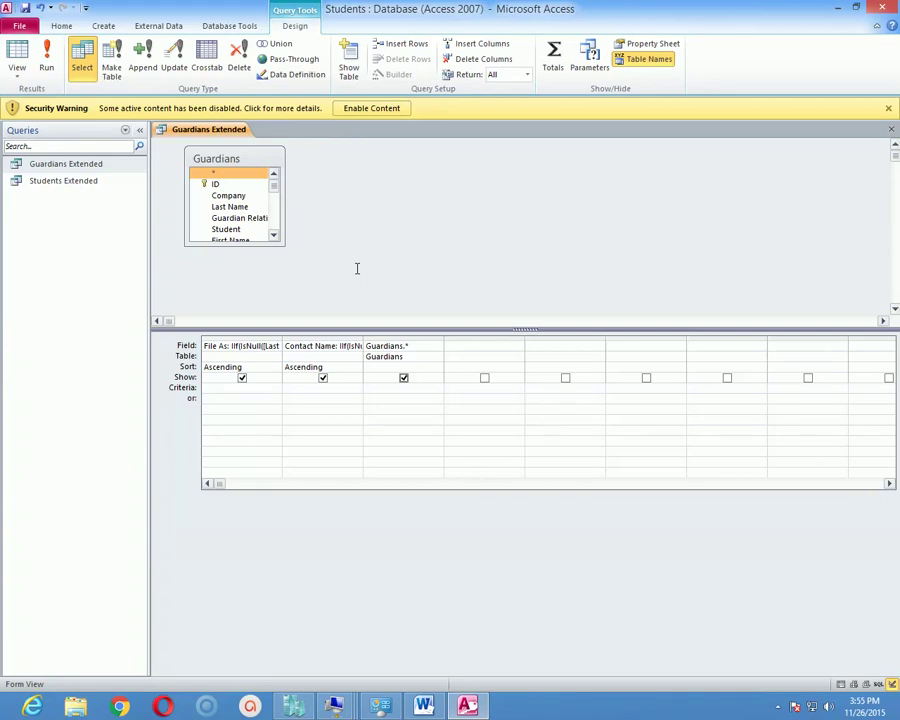
left_click(350, 514)
left_click(26, 78)
left_click(58, 101)
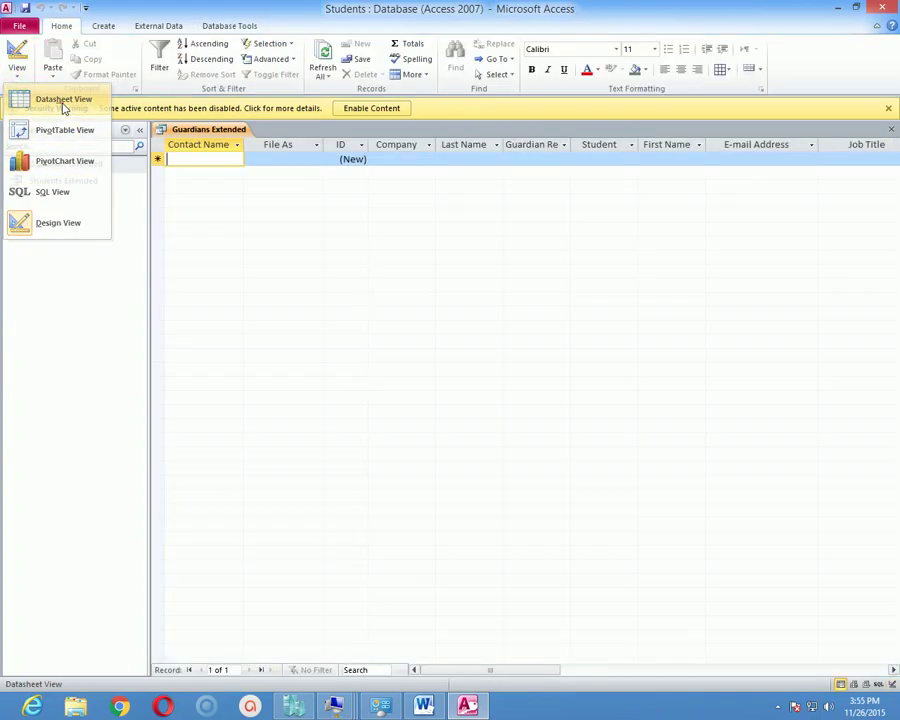
right_click(213, 131)
Close all objects without saving Guardians Extended, then filter the navigation pane to Reports.
left_click(250, 170)
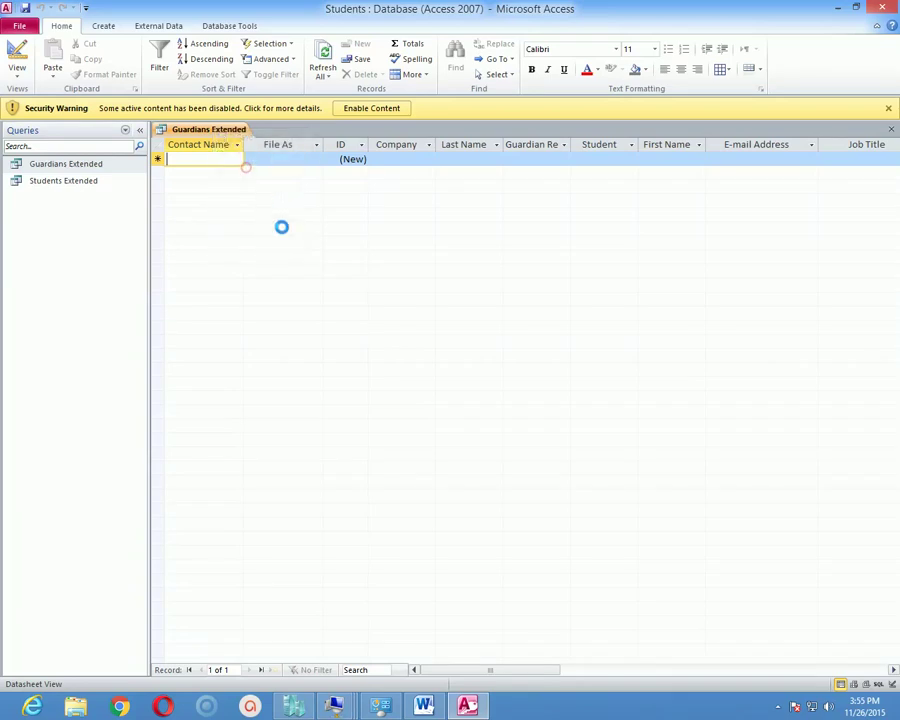
left_click(449, 388)
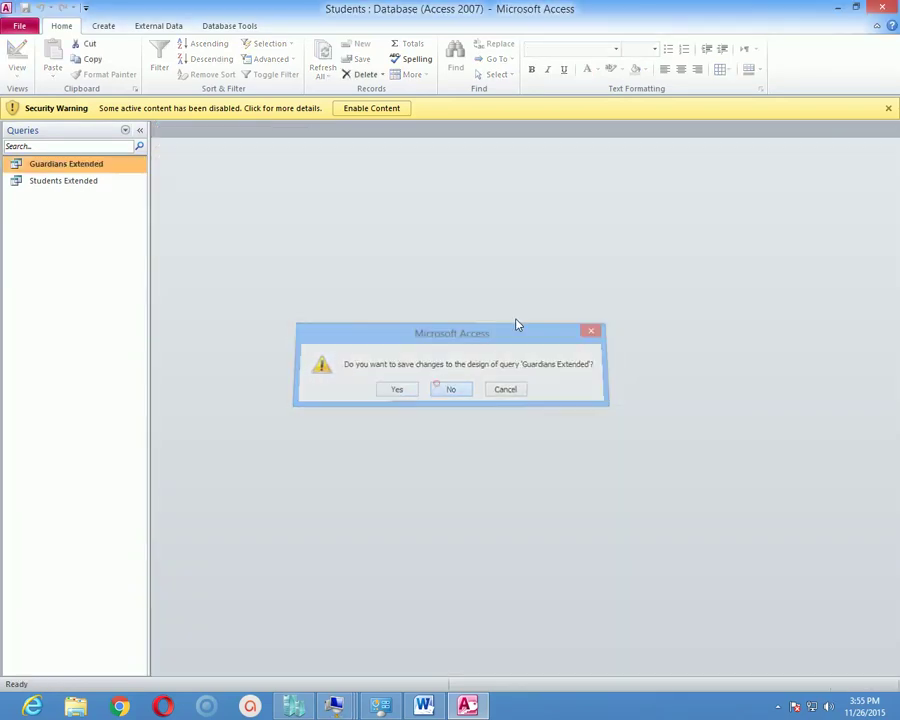
left_click(126, 132)
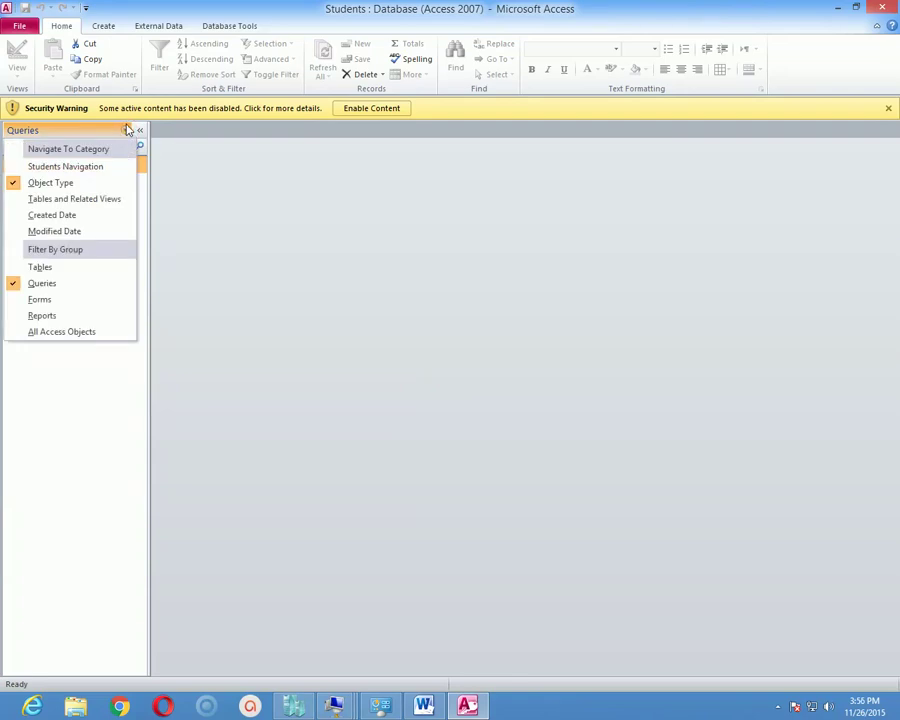
left_click(62, 318)
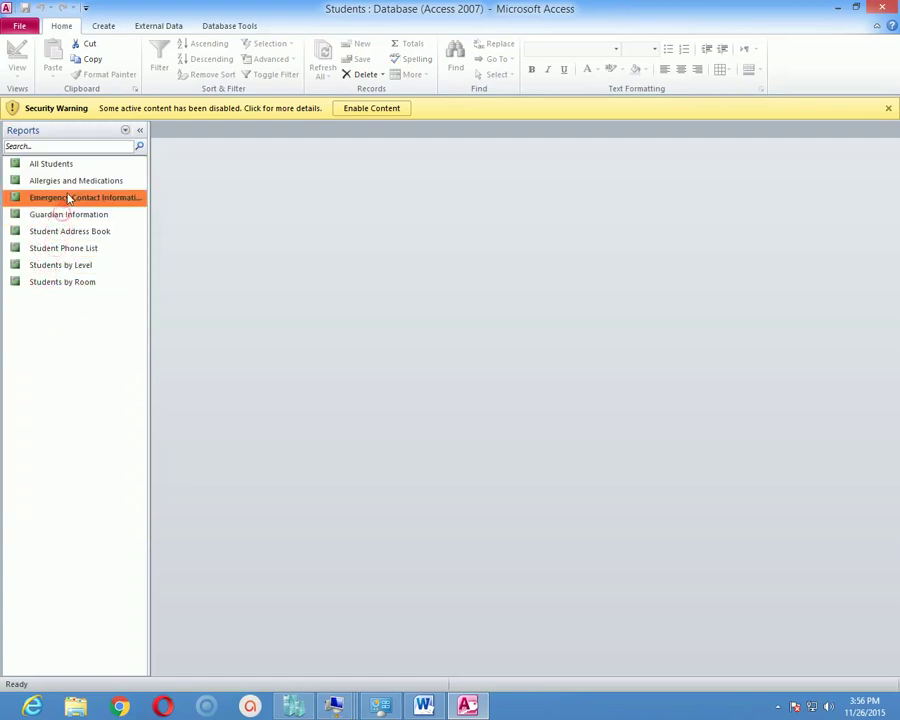
left_click(60, 178)
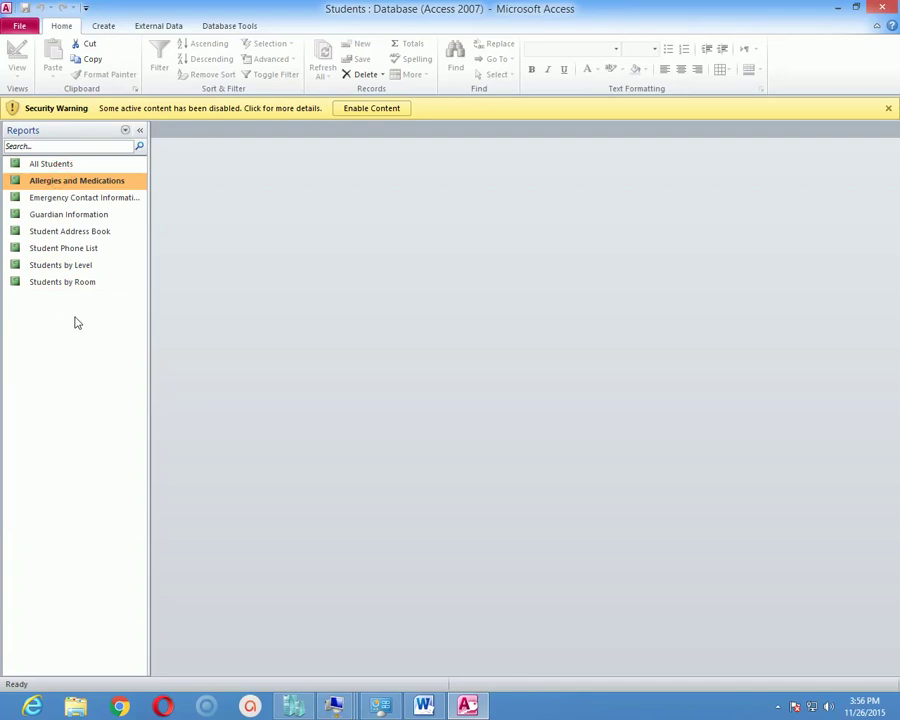
left_click(70, 284)
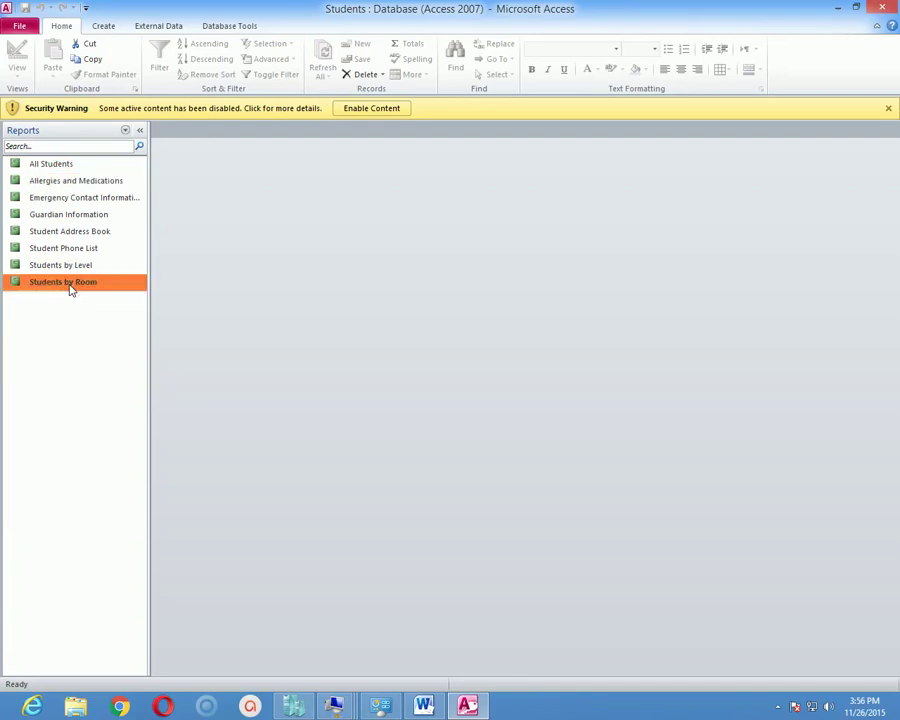
Open the Students by Room report and select its Room header, Subtotal, Total and page footer sections.
double_click(80, 286)
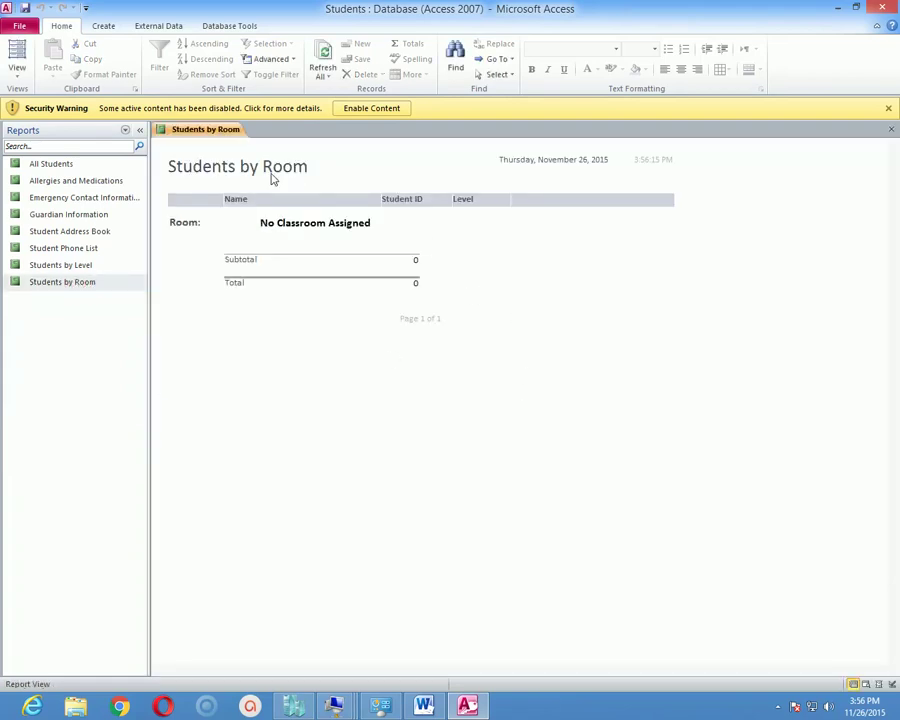
left_click(377, 244)
left_click(270, 259)
left_click(381, 292)
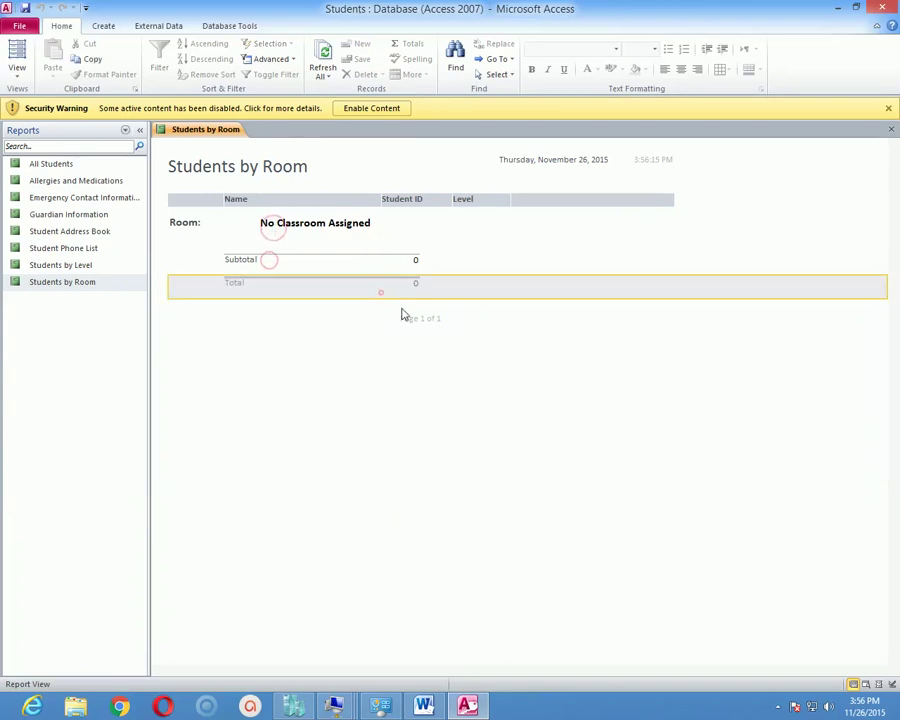
left_click(431, 313)
left_click(532, 381)
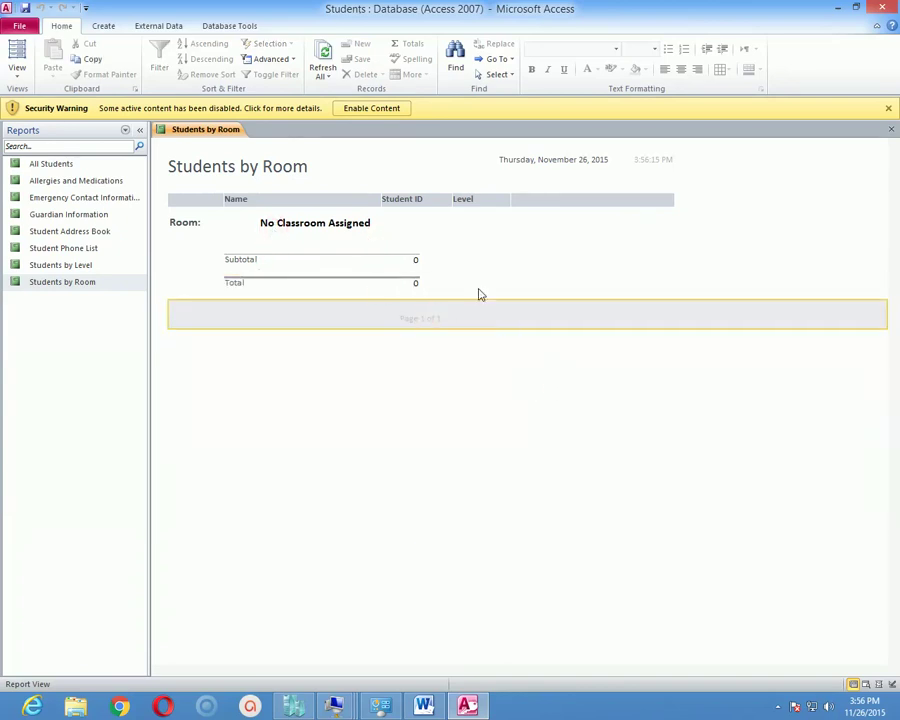
left_click(477, 288)
left_click(390, 262)
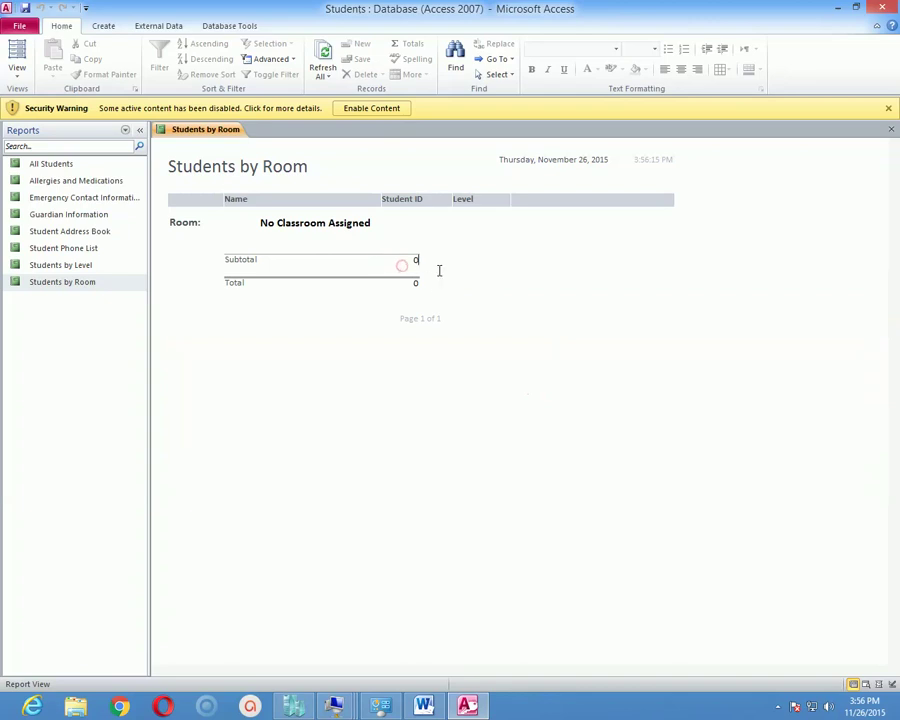
left_click(405, 284)
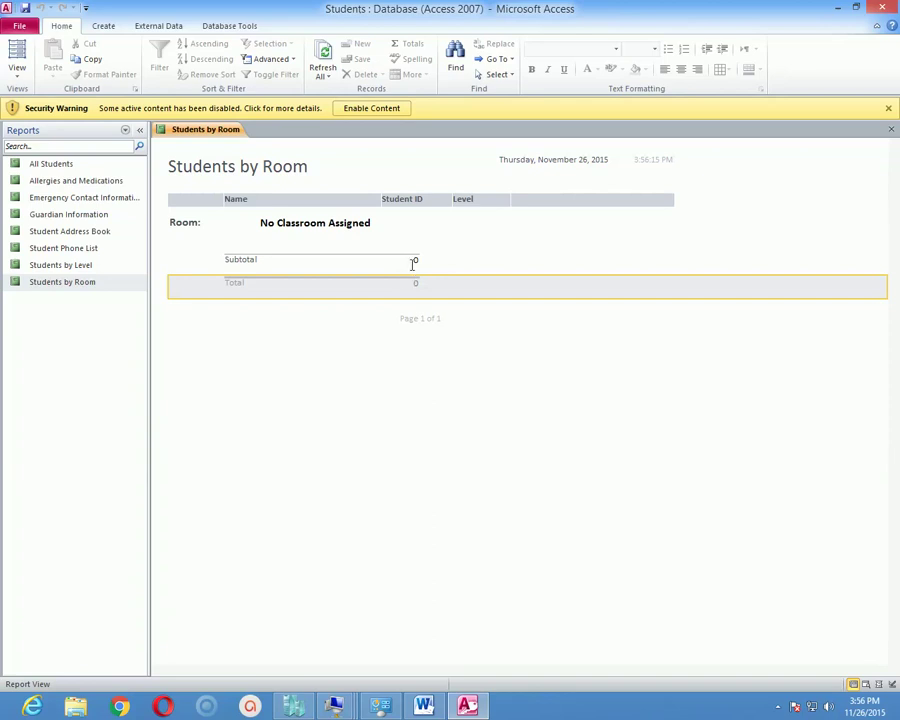
left_click(415, 260)
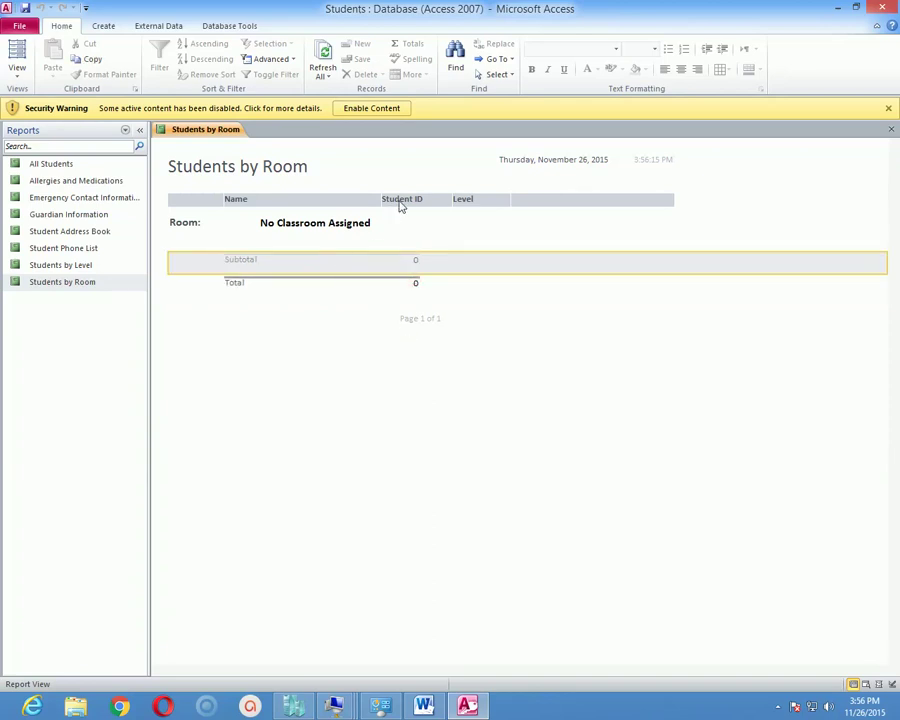
left_click(405, 212)
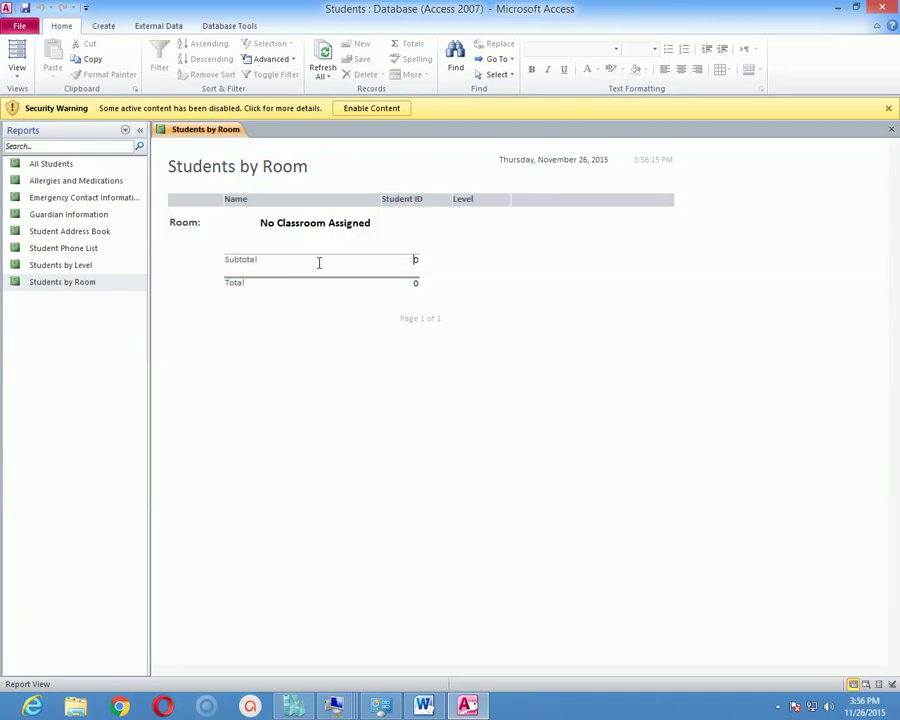
left_click(346, 293)
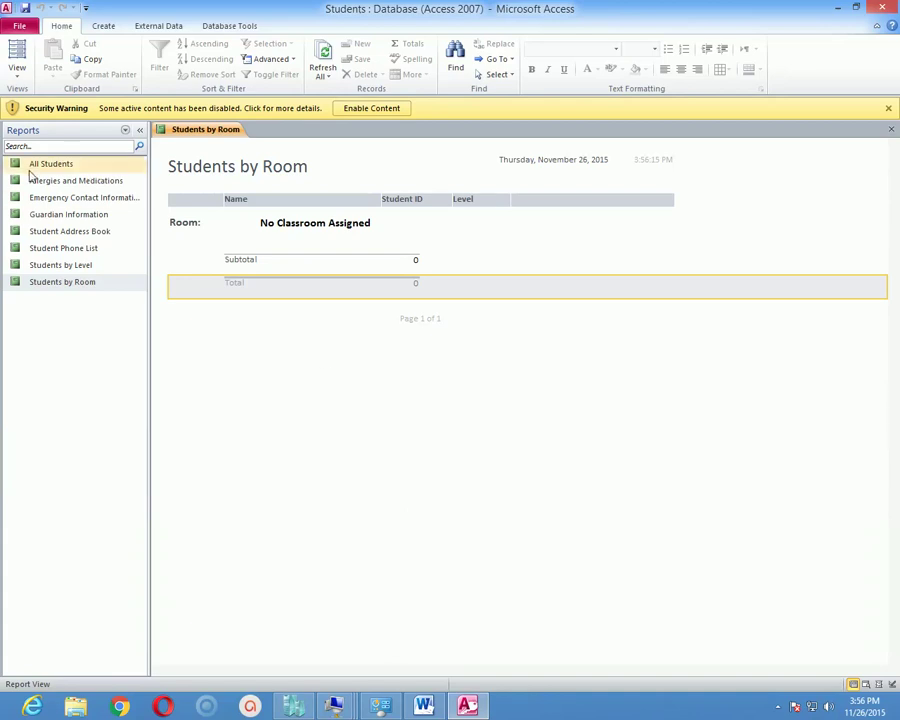
left_click(18, 74)
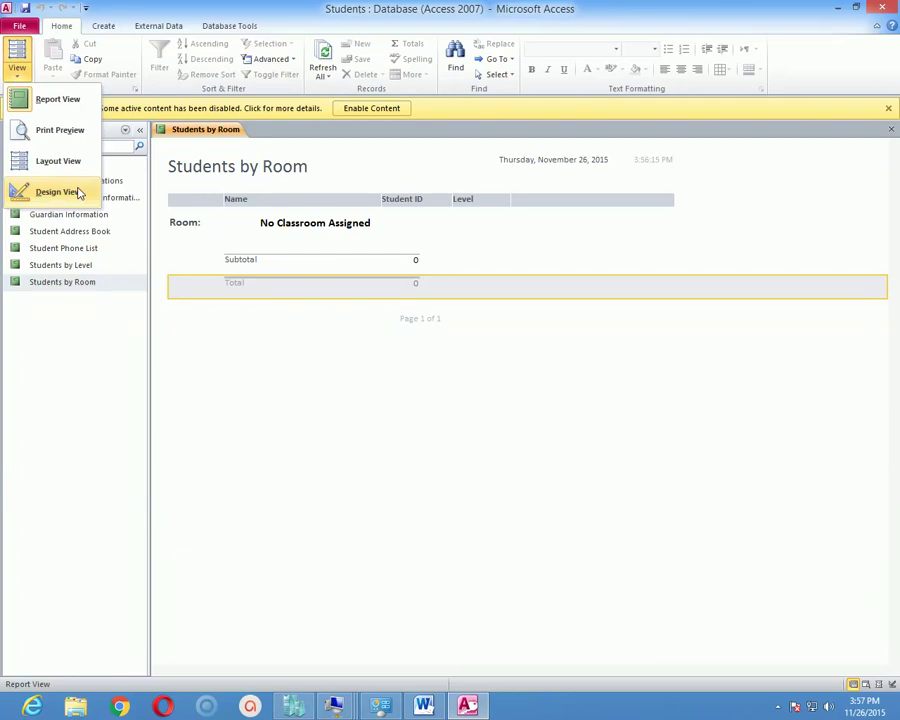
In Design View, append 'R26' so the title reads 'Students by Room R26', then view it in Report View.
left_click(82, 195)
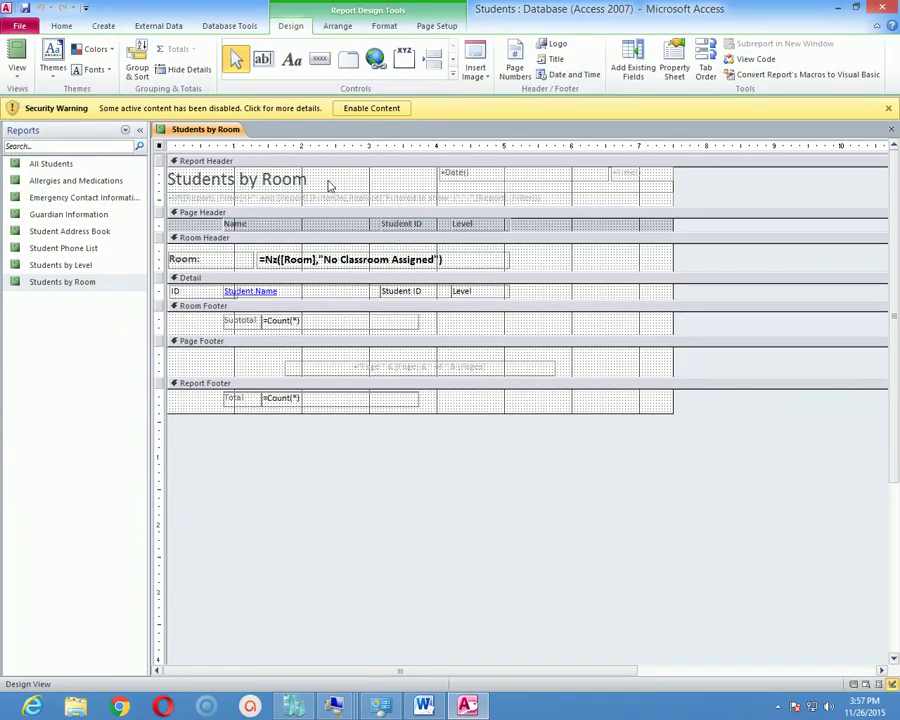
left_click(236, 181)
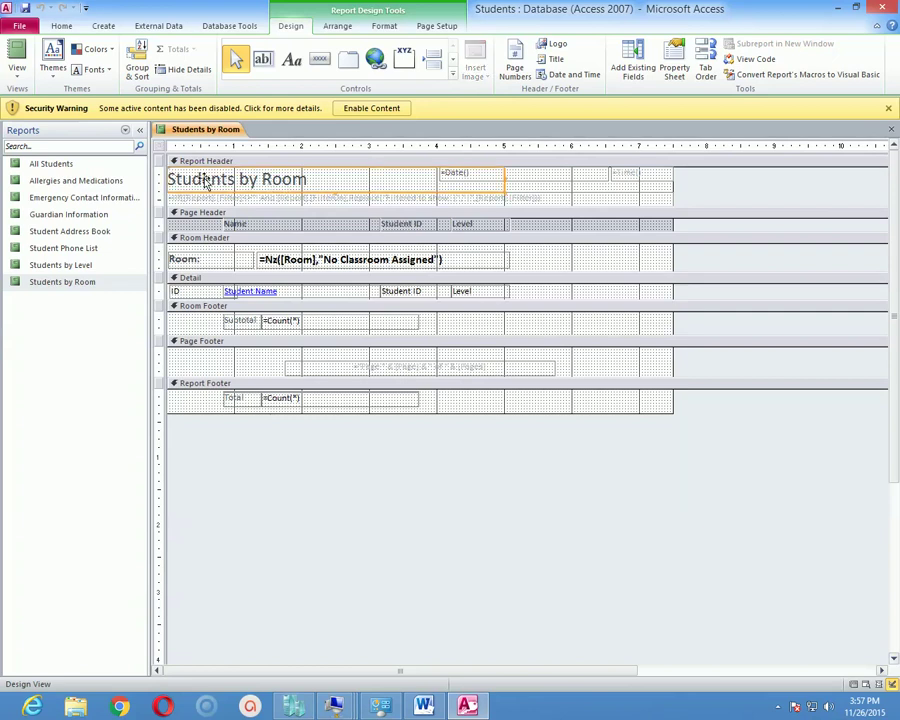
left_click(236, 181)
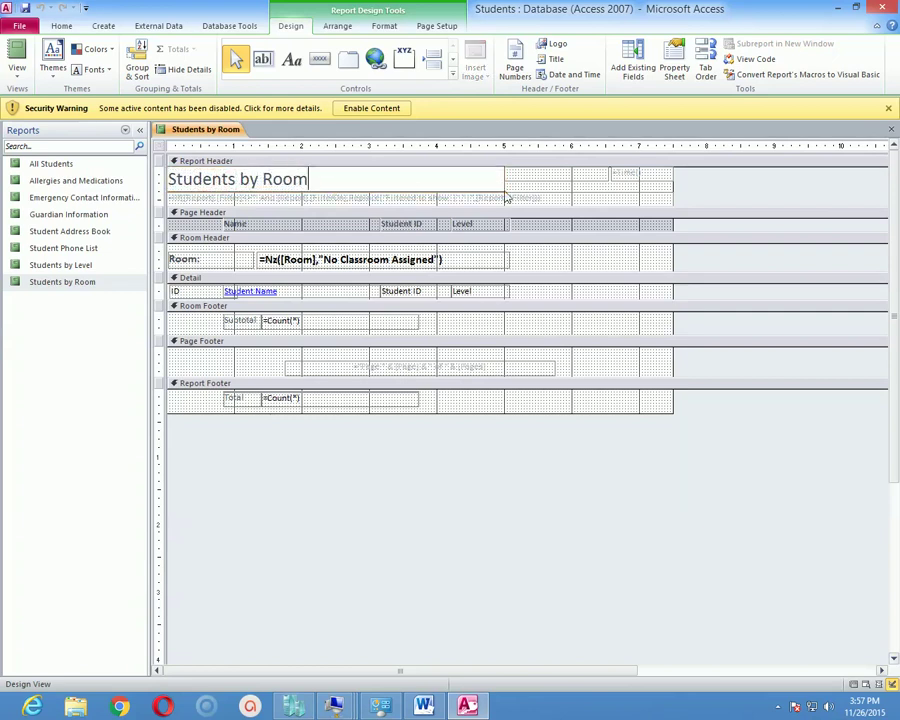
type("R26")
left_click(25, 79)
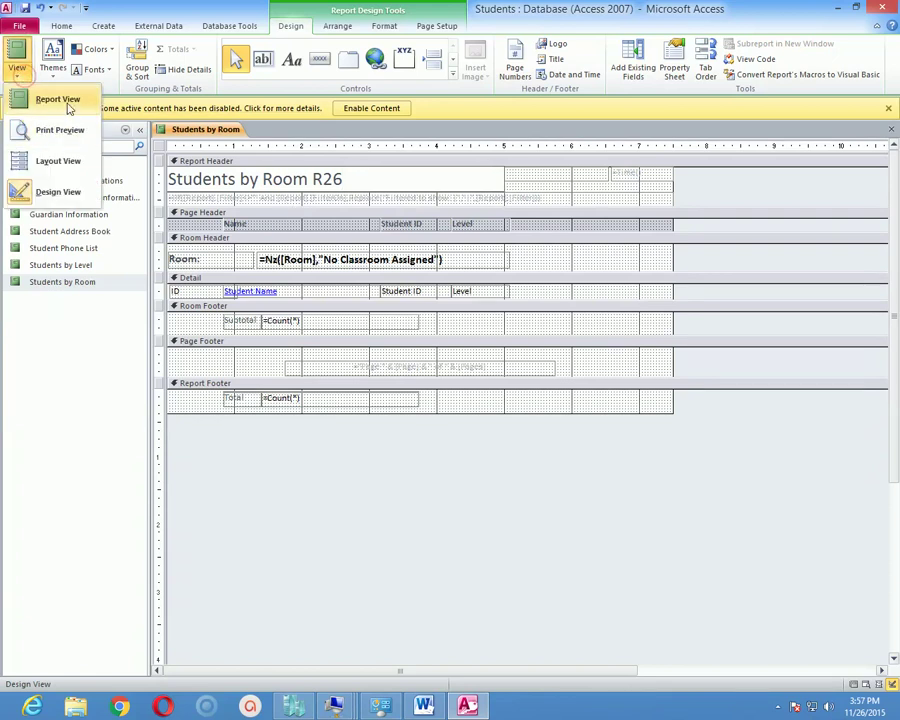
left_click(58, 100)
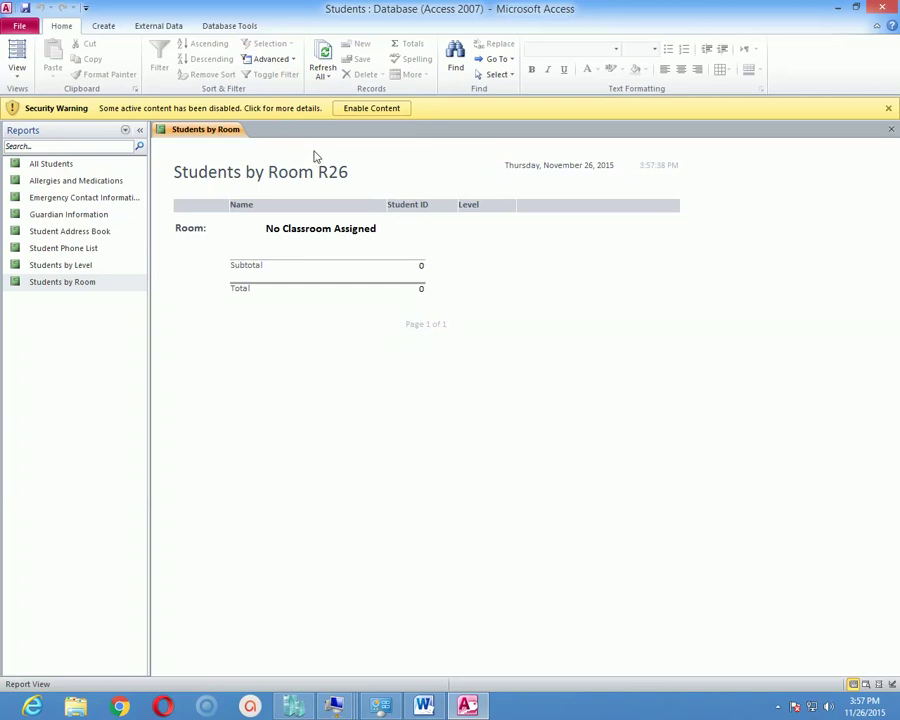
left_click(17, 72)
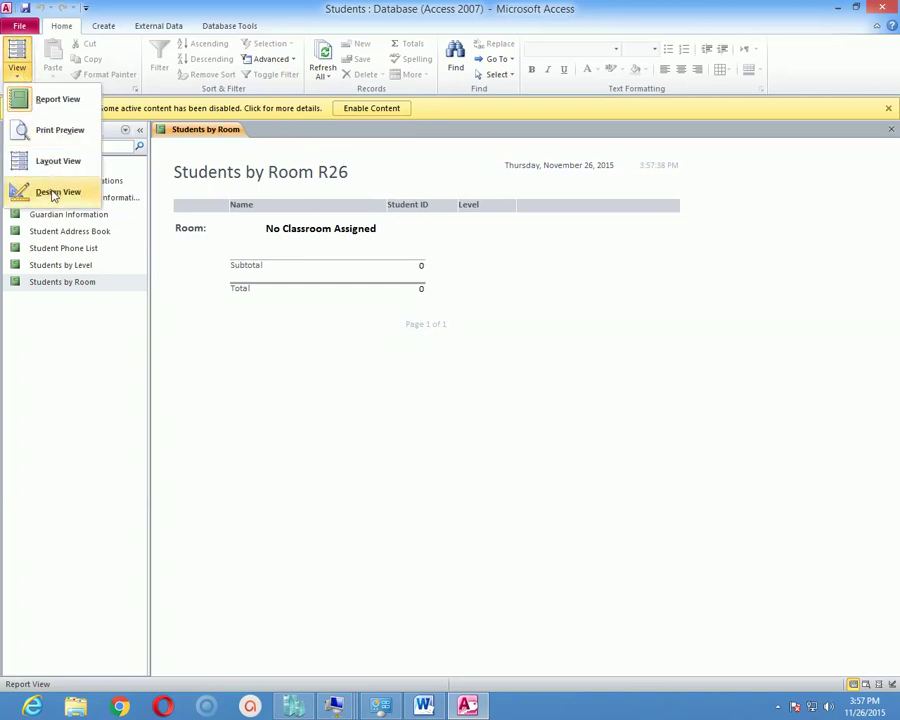
Back in Design View, centre the 'Students by Room R26' title and make it red.
left_click(55, 194)
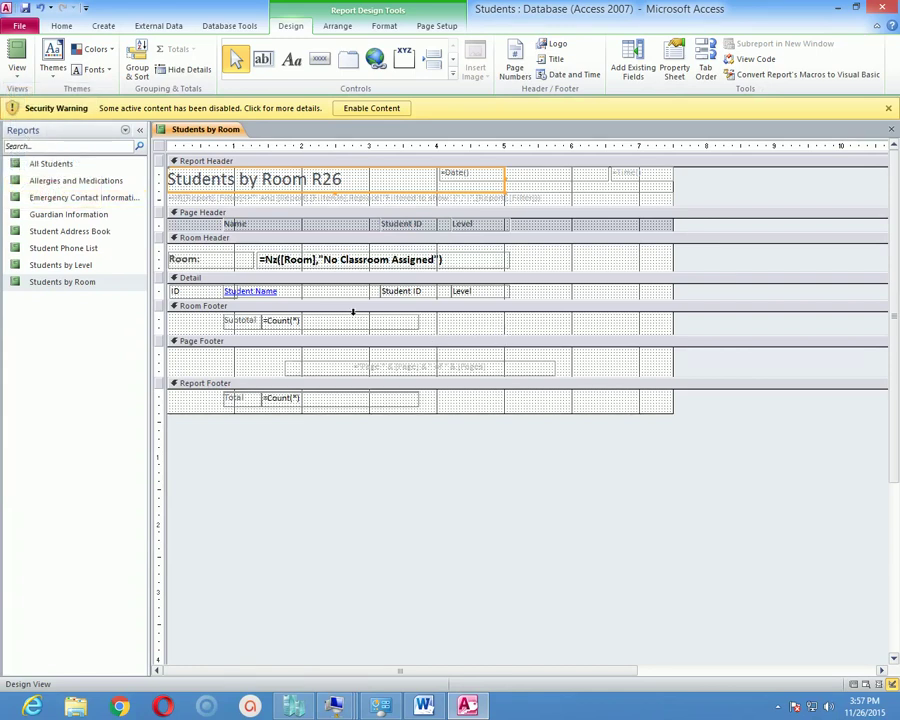
left_click(283, 180)
left_click_drag(342, 180, 160, 182)
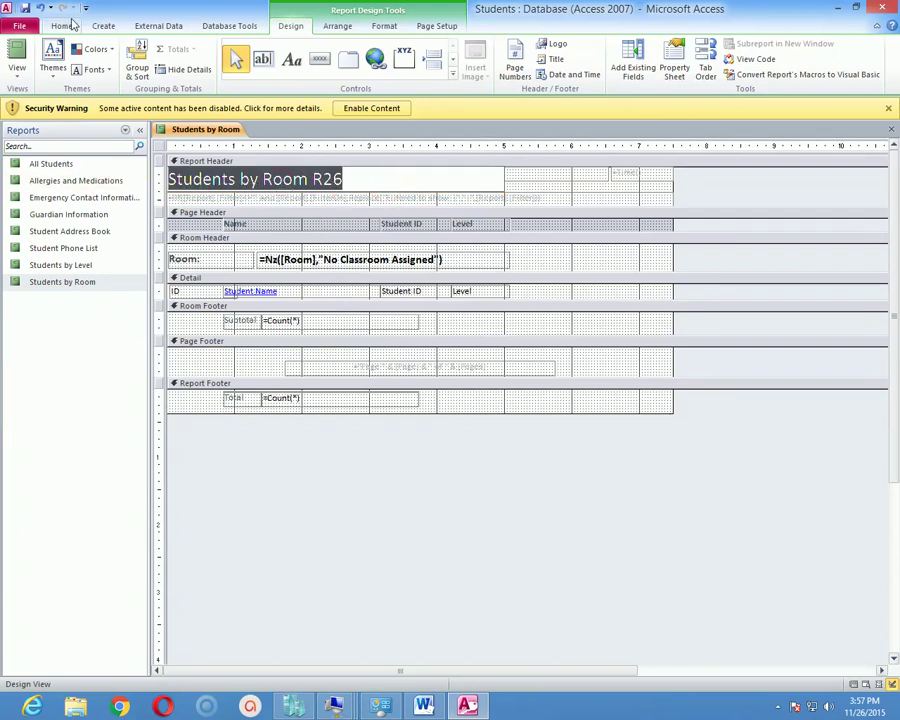
left_click(66, 27)
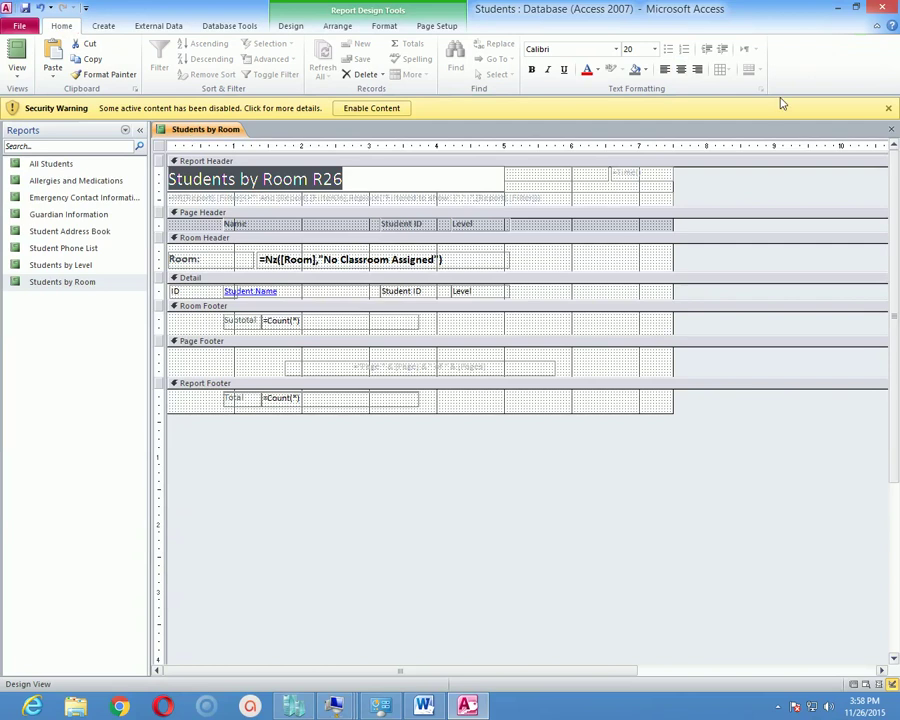
left_click(681, 71)
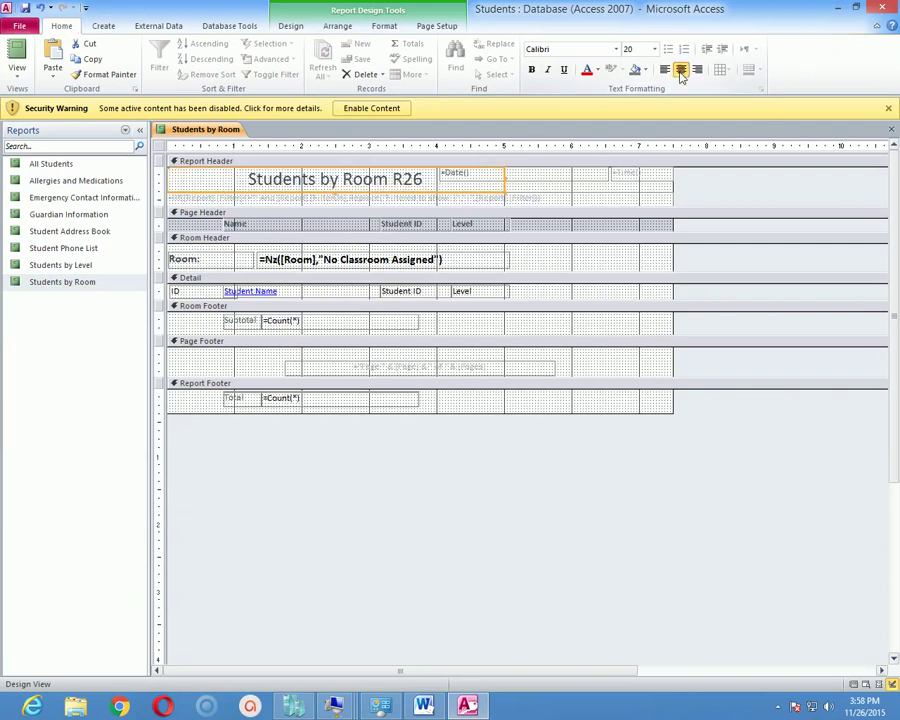
left_click(587, 71)
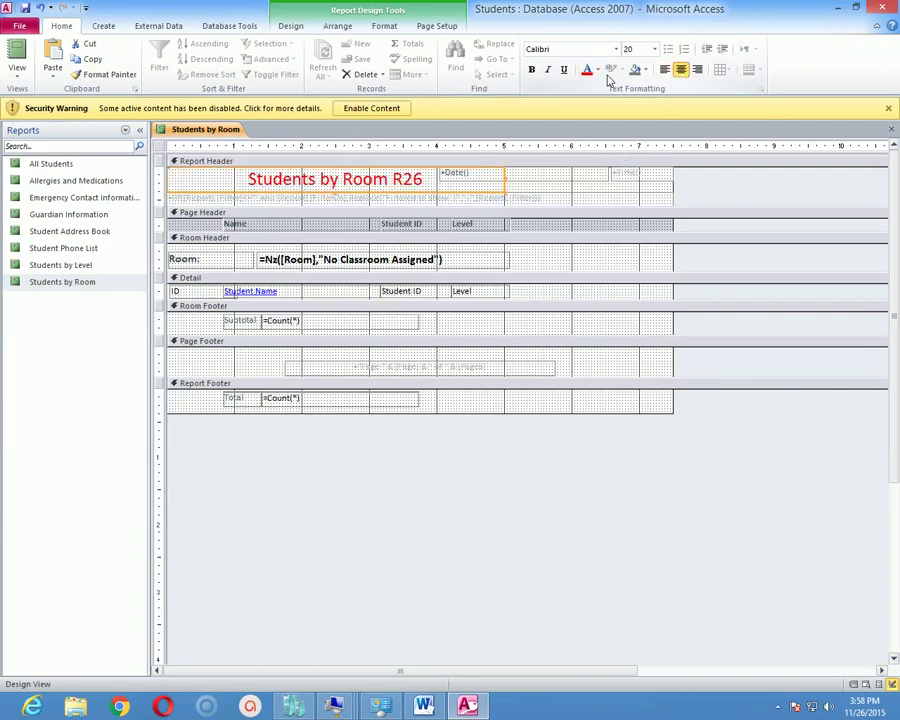
Set the report title to 22 point Berlin Sans FB.
left_click(654, 49)
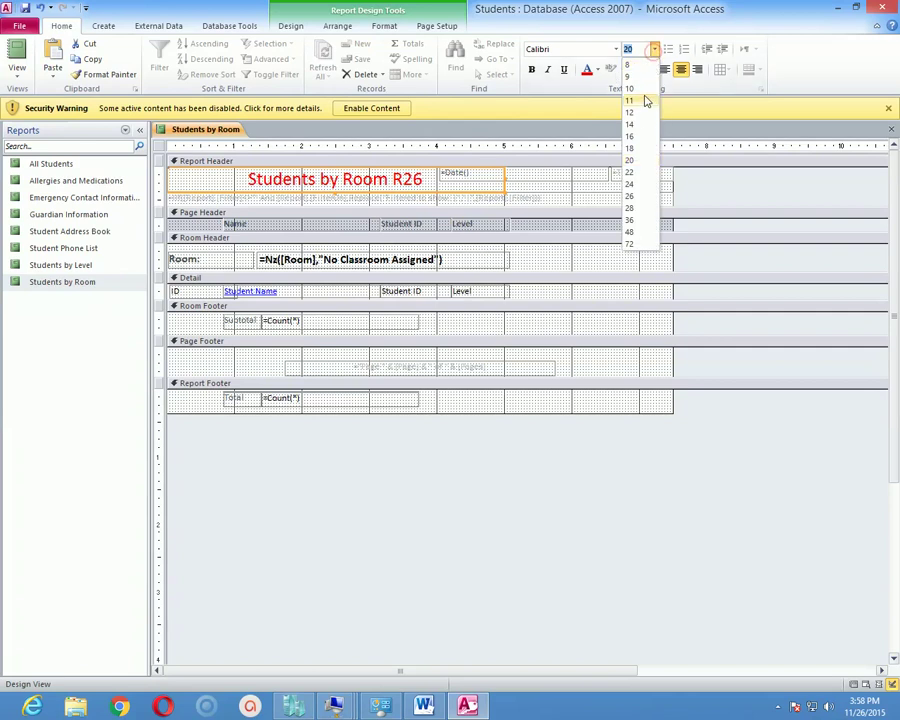
left_click(645, 171)
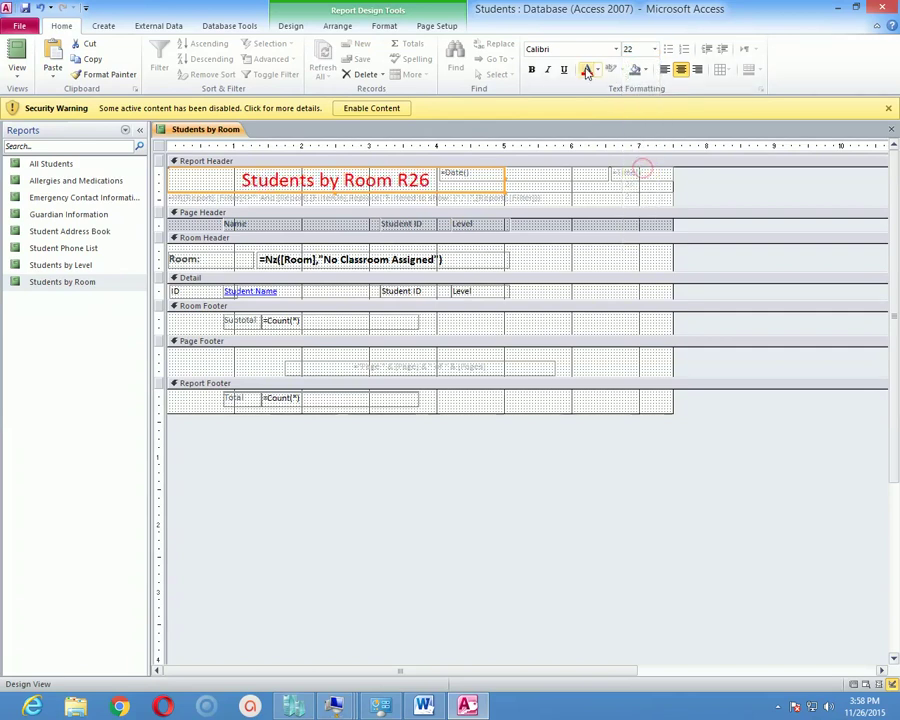
left_click(615, 49)
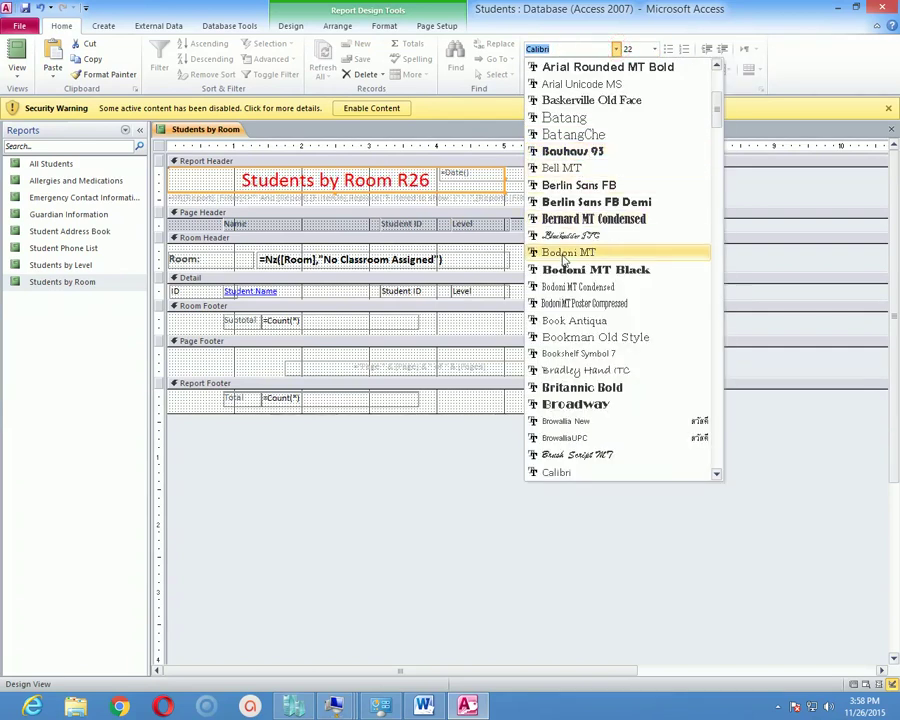
left_click(608, 186)
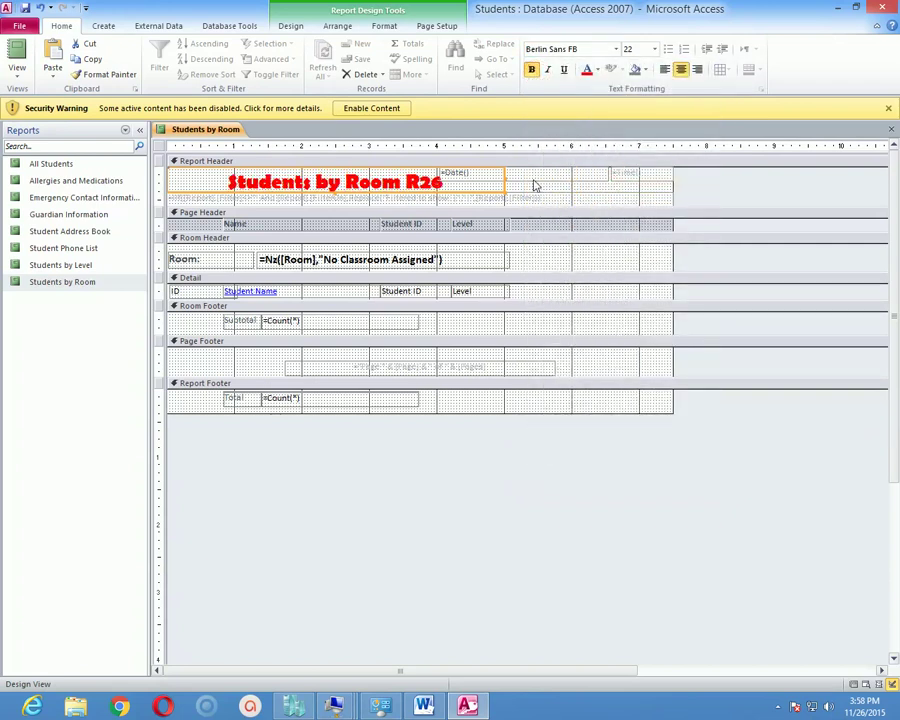
left_click(390, 483)
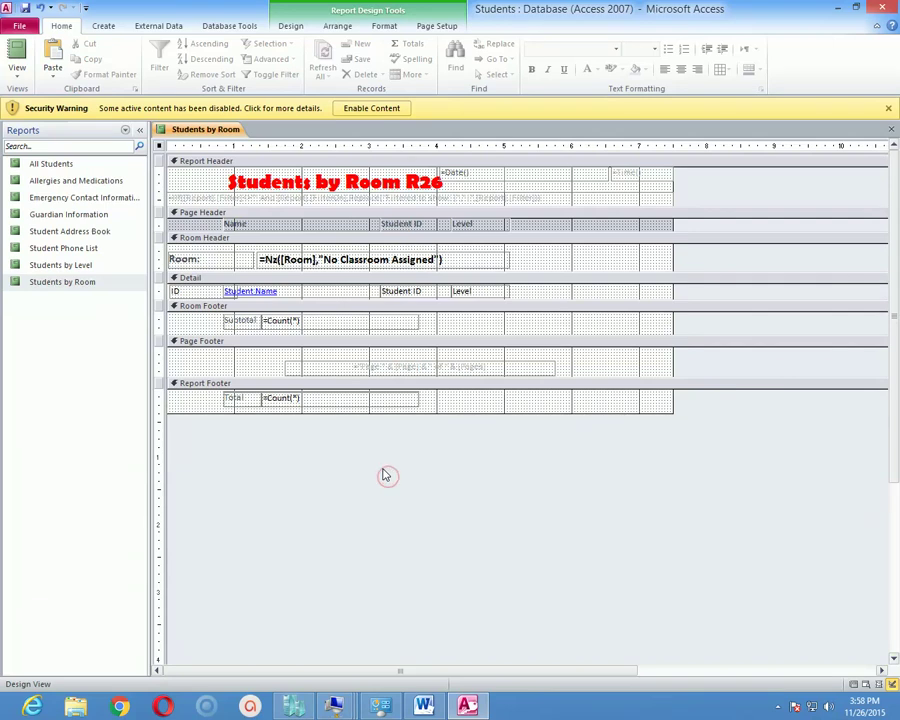
left_click(228, 259)
left_click(405, 250)
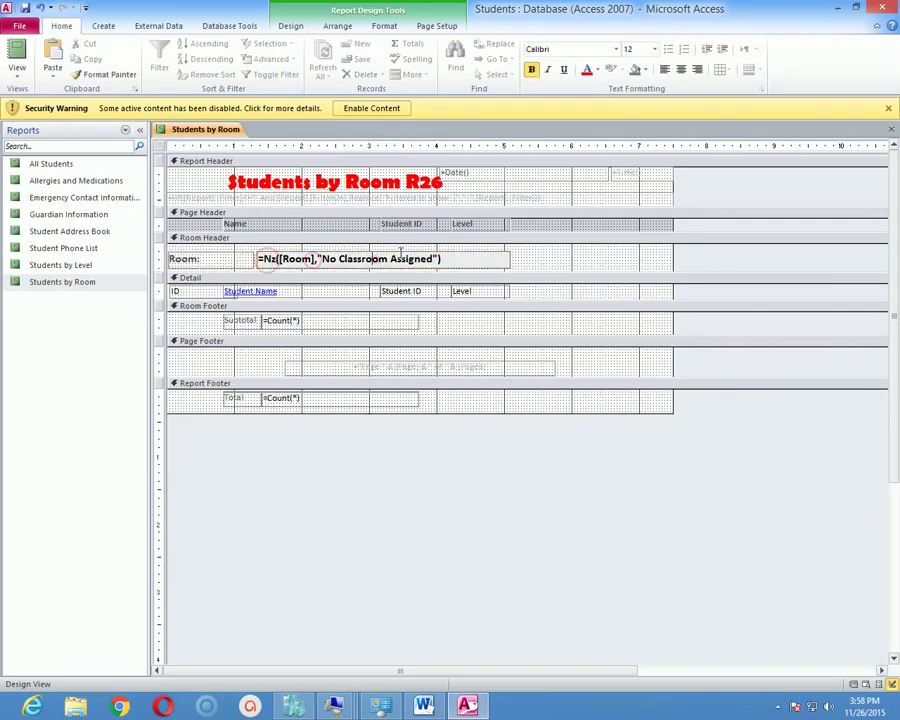
left_click(219, 258)
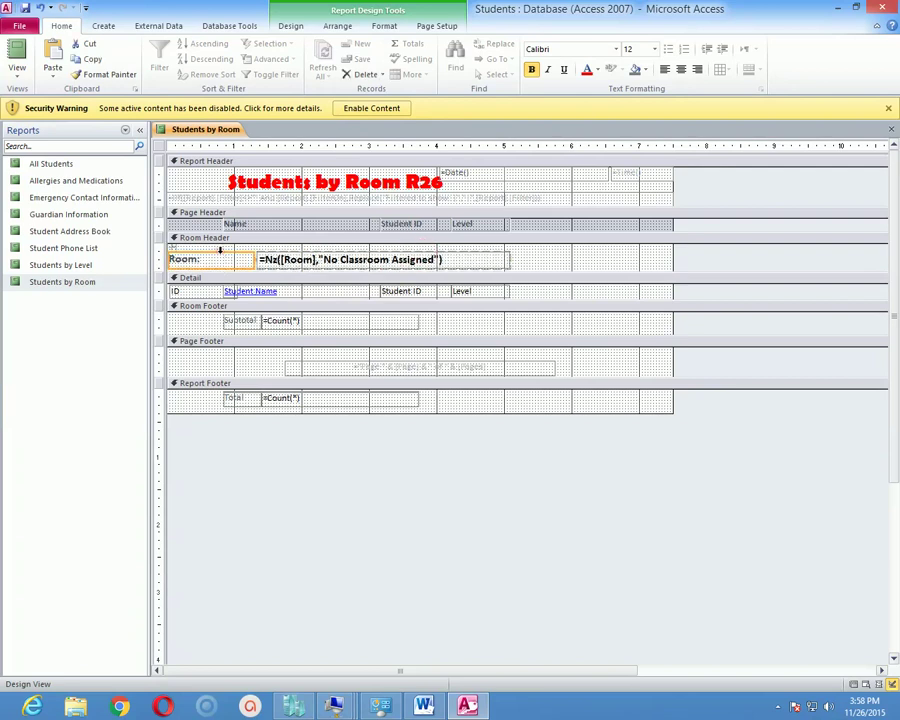
left_click(212, 262)
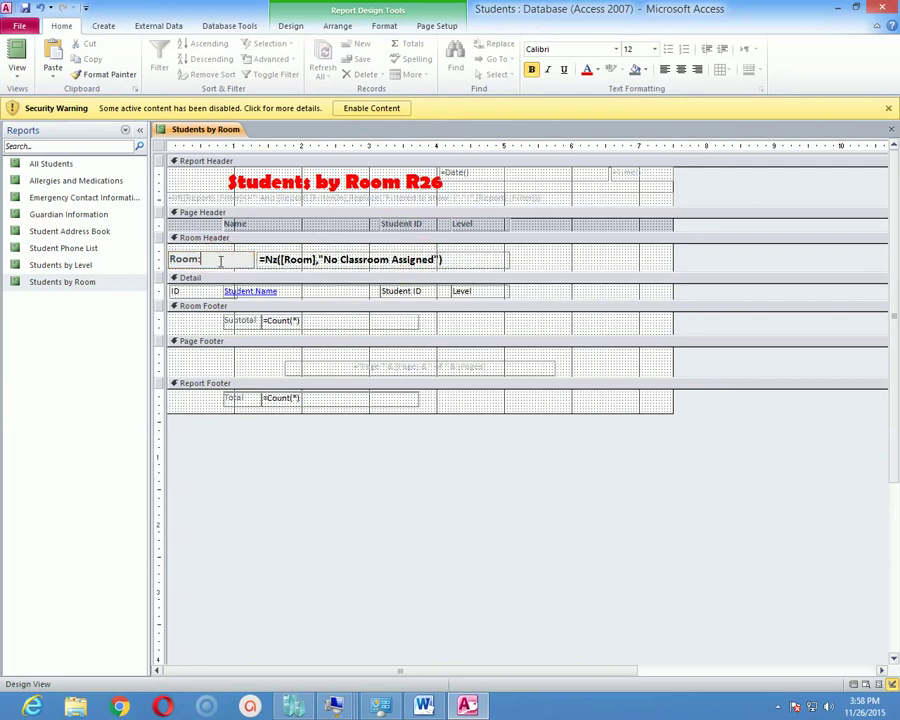
key("BackSpace")
left_click(260, 259)
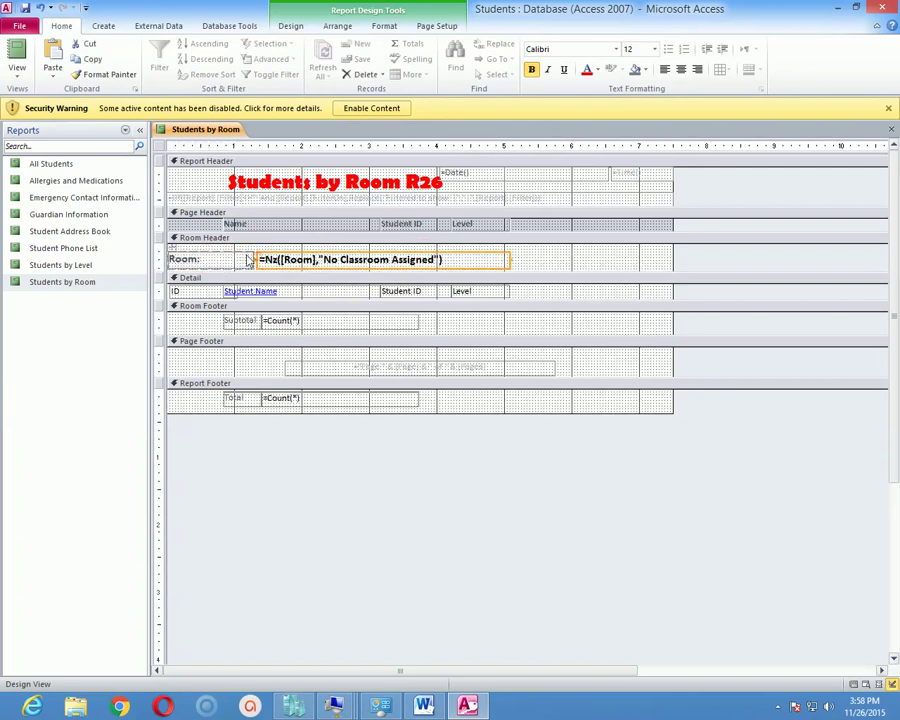
left_click(213, 258)
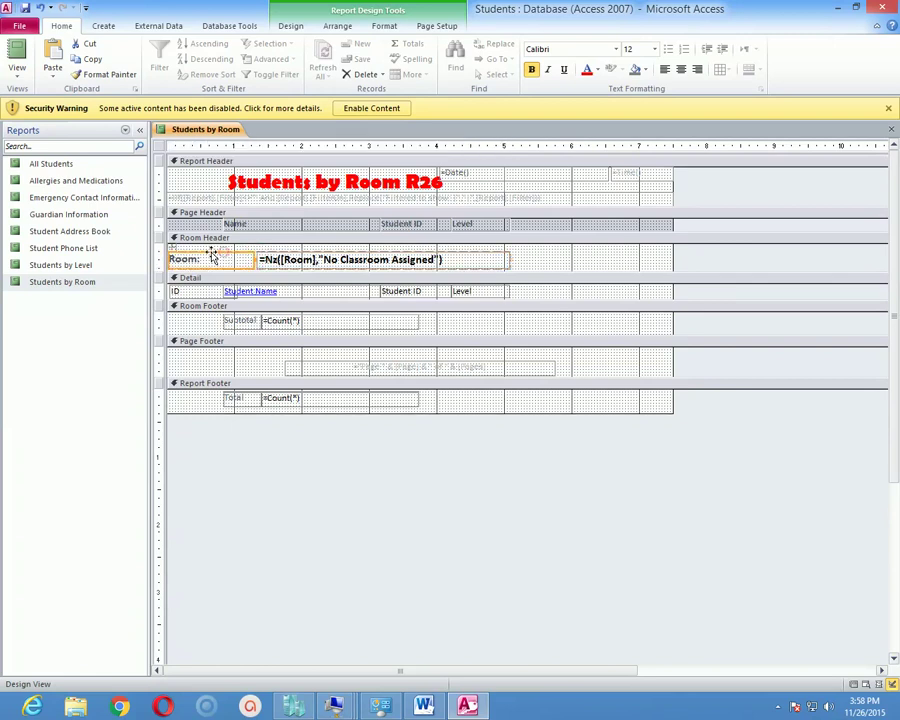
left_click(281, 265)
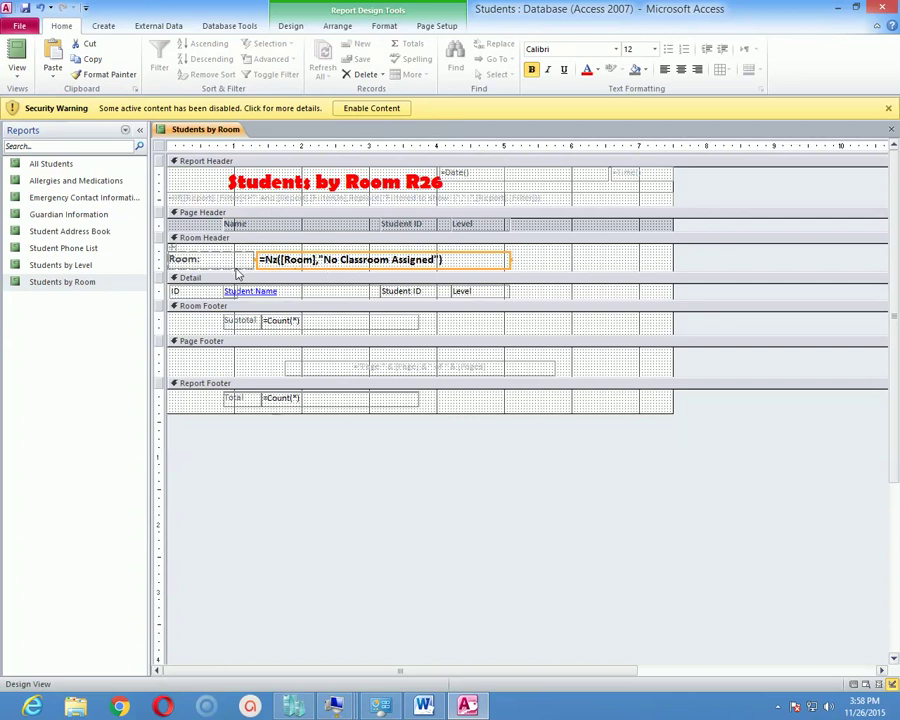
left_click(201, 262)
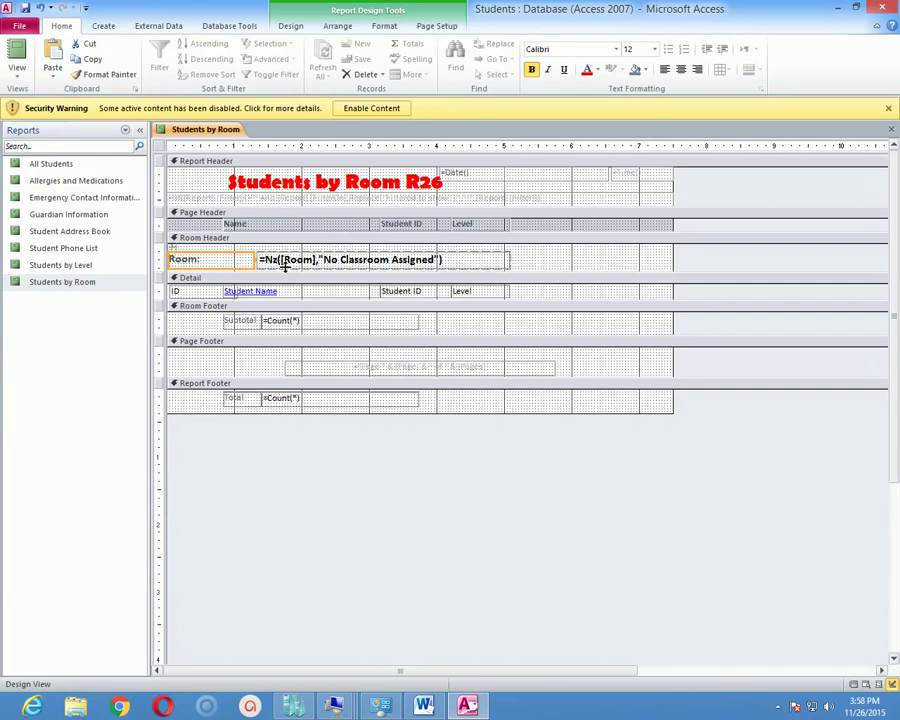
left_click(206, 258)
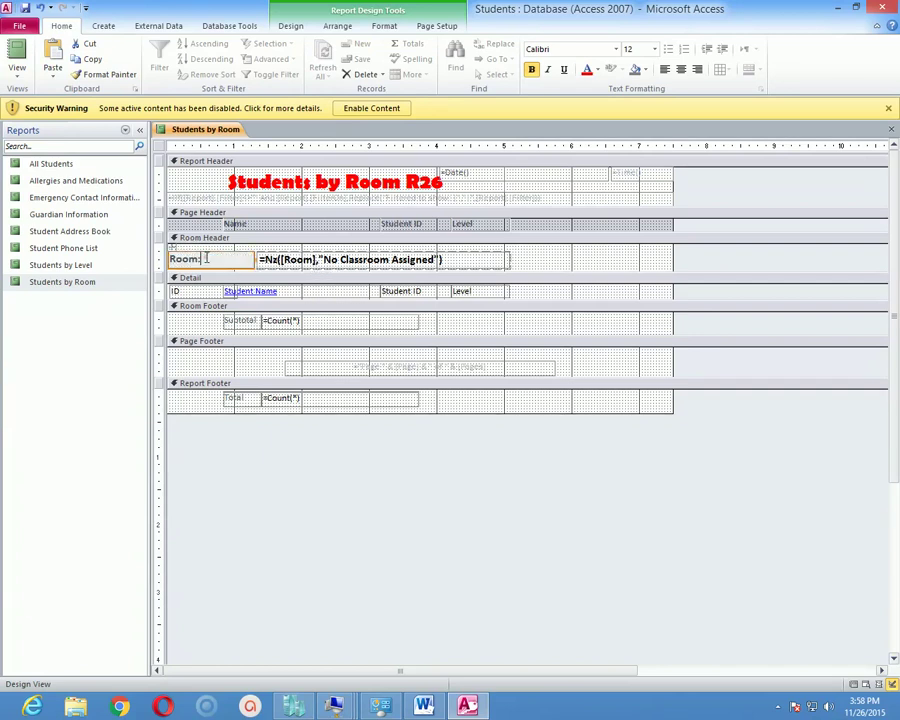
left_click(323, 256)
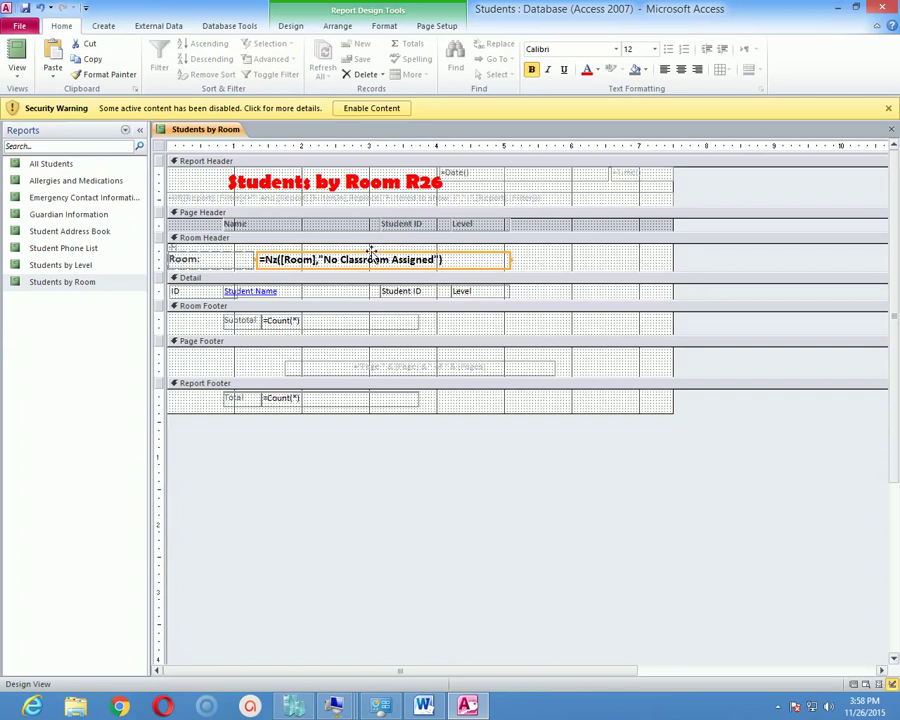
left_click(376, 252)
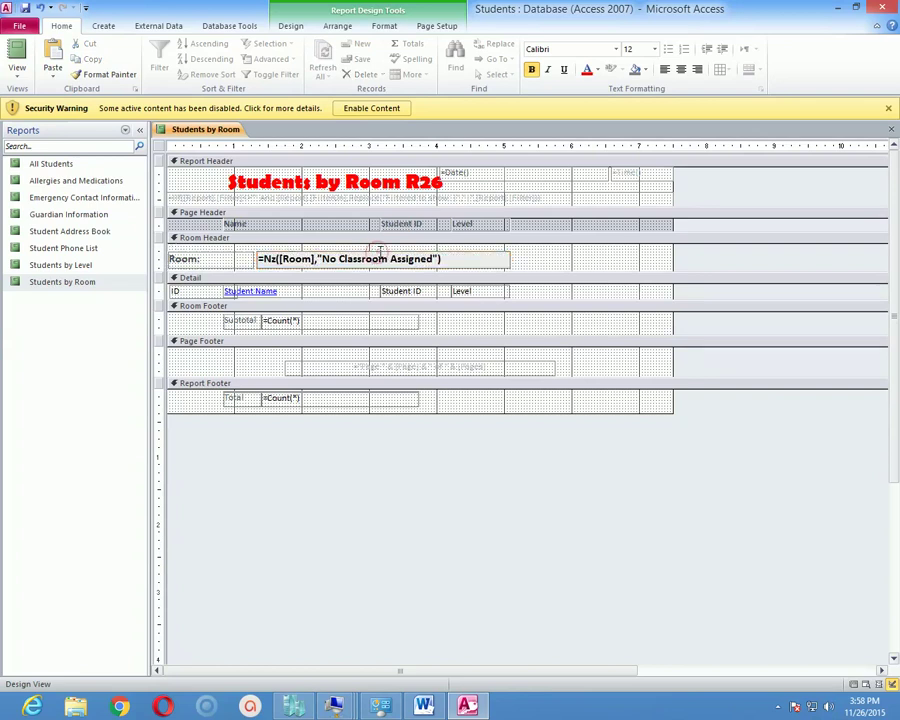
left_click(446, 267)
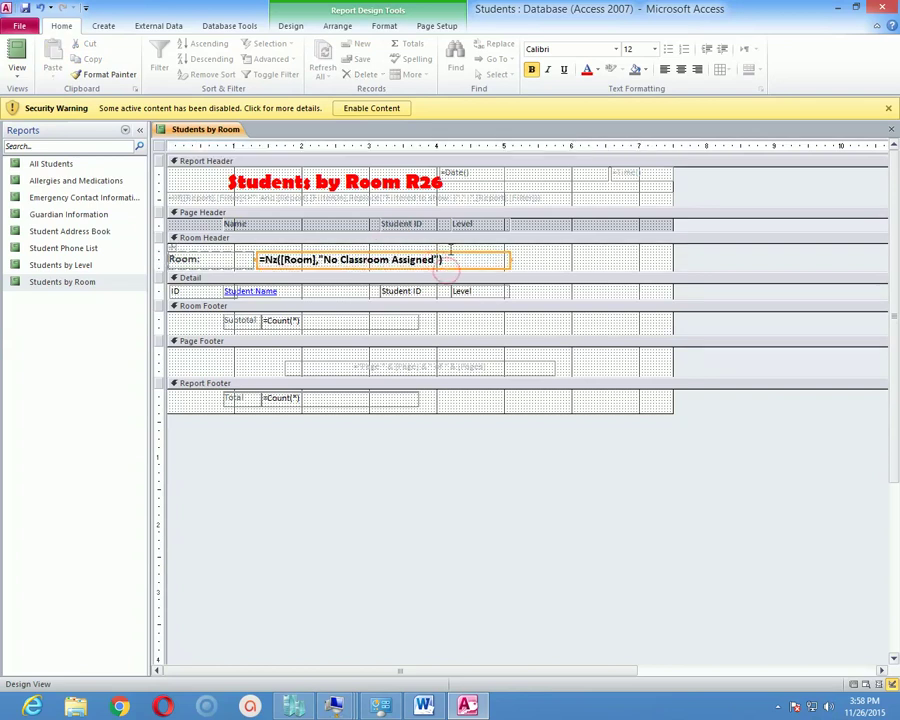
left_click(448, 254)
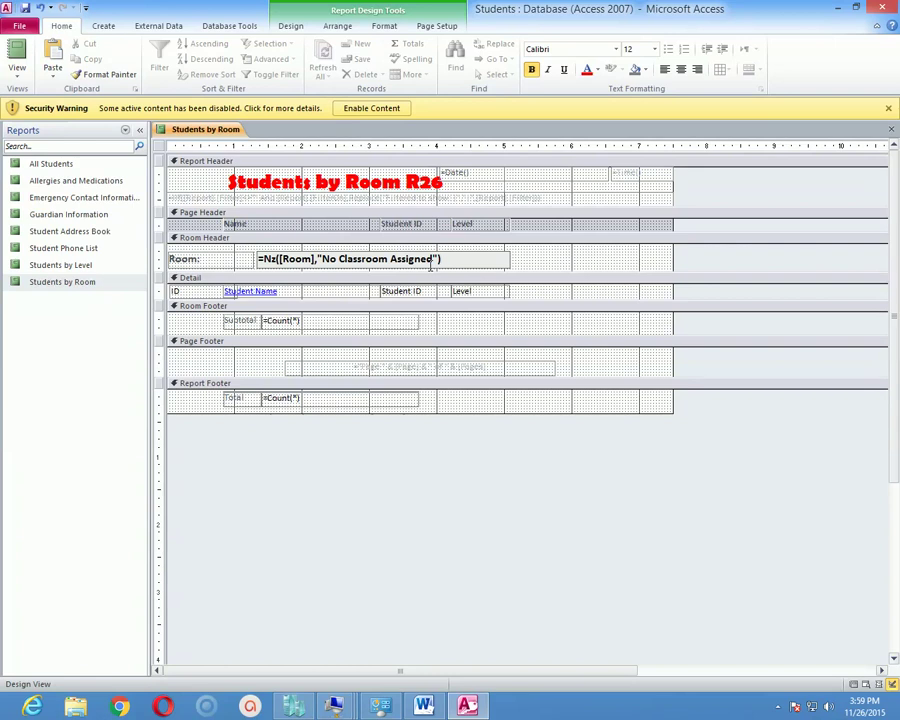
Edit the Room Header label so it reads 'Room 20:'.
left_click(205, 264)
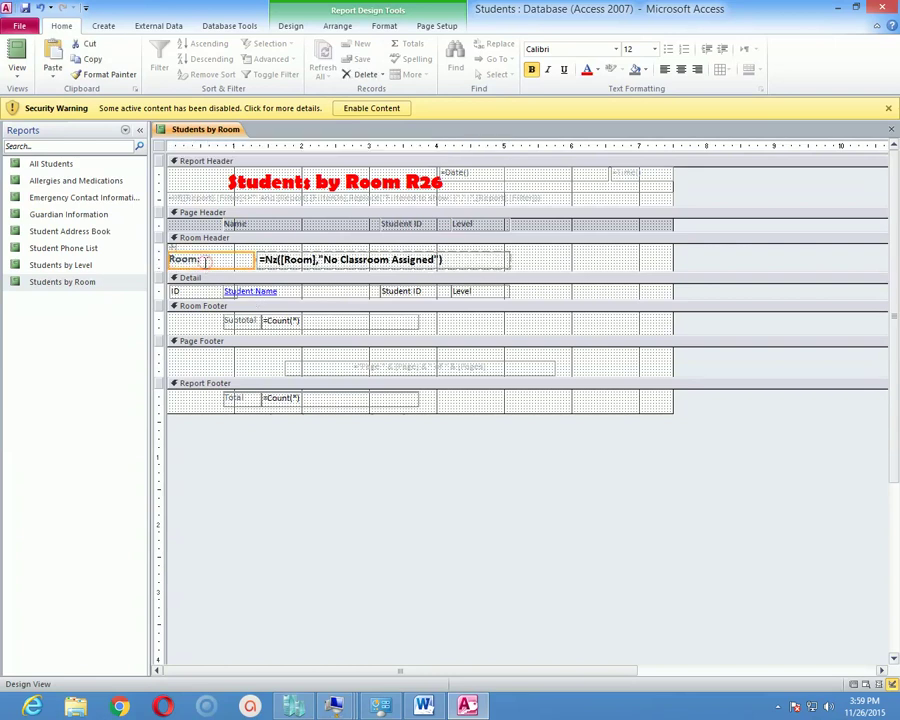
left_click(188, 260)
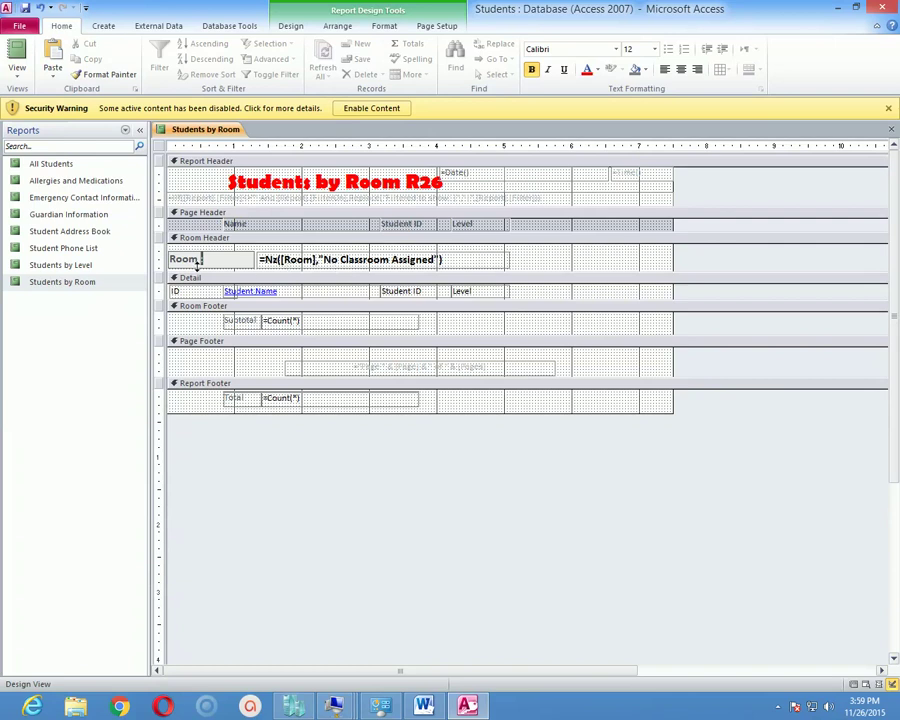
type("20")
key("shift+Right")
key("Right")
key("Left")
type("20")
Make the 'Room 20:' label text green.
key("shift+Left")
key("shift+Left")
key("shift+Left")
key("shift+Left")
key("shift+Left")
key("shift+Left")
key("shift+Left")
key("shift+Left")
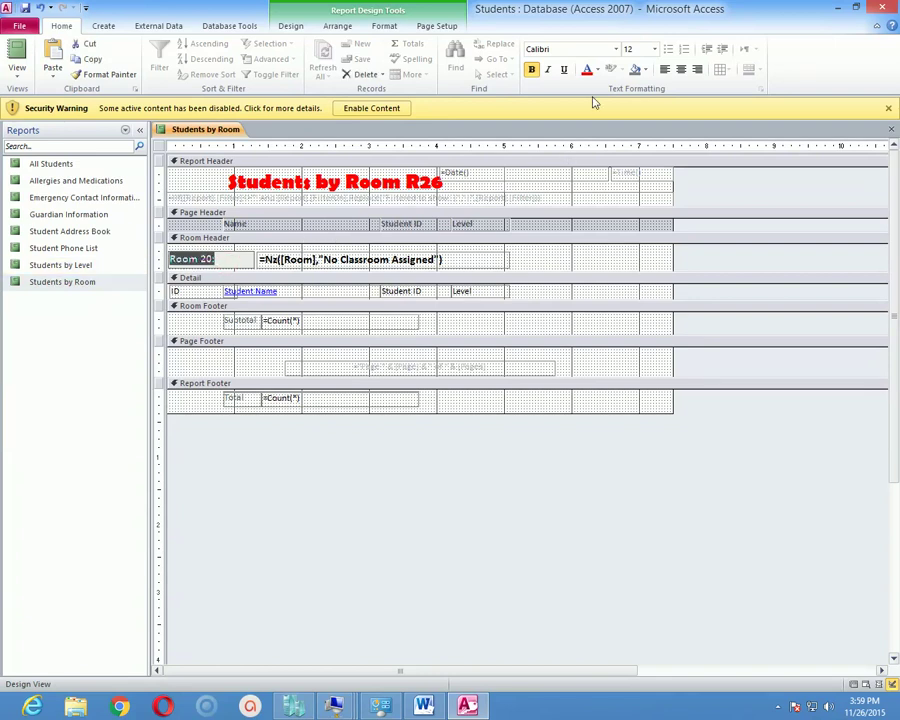
left_click(597, 70)
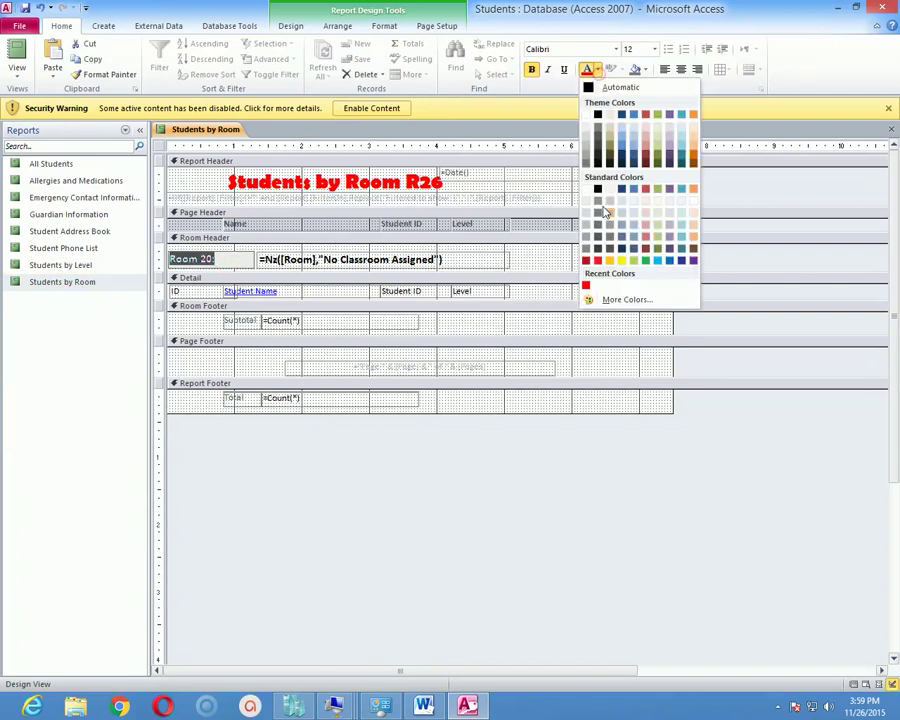
left_click(651, 261)
left_click(416, 402)
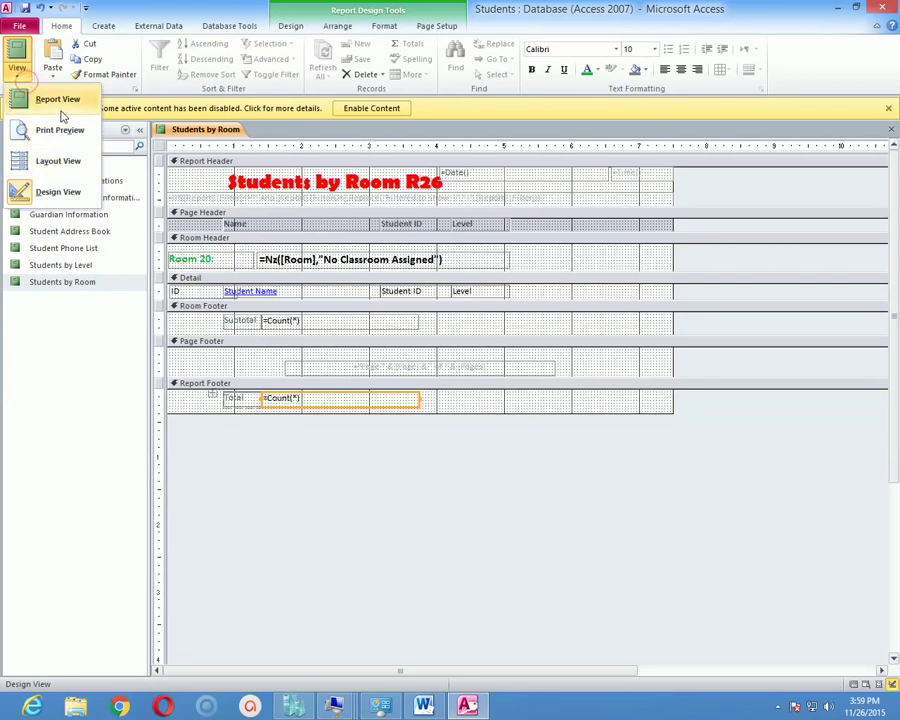
Switch the Students by Room report to Report View, then to Print Preview.
left_click(60, 102)
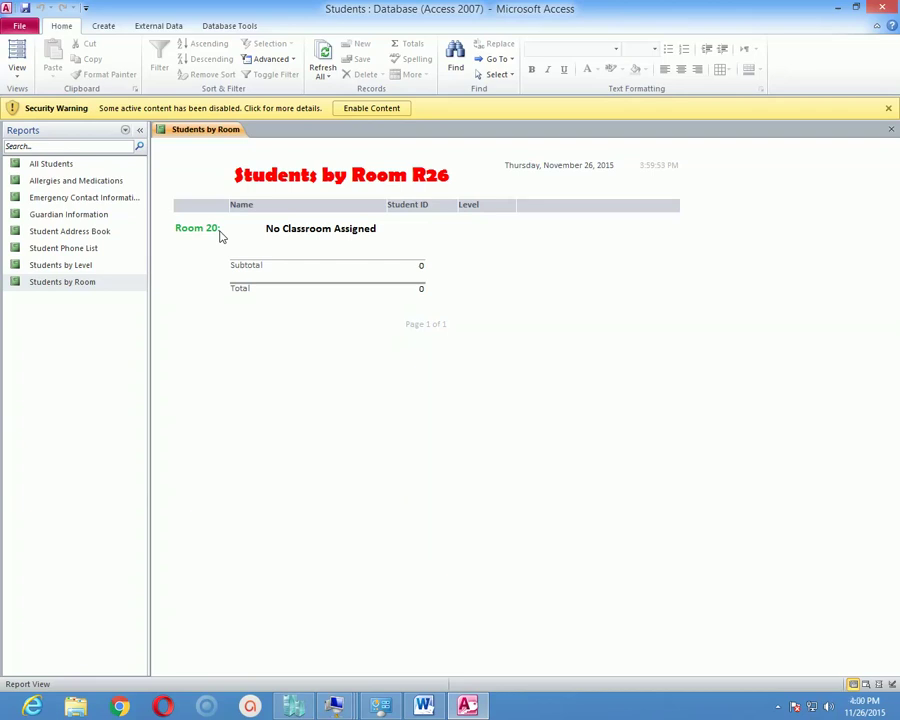
left_click(19, 72)
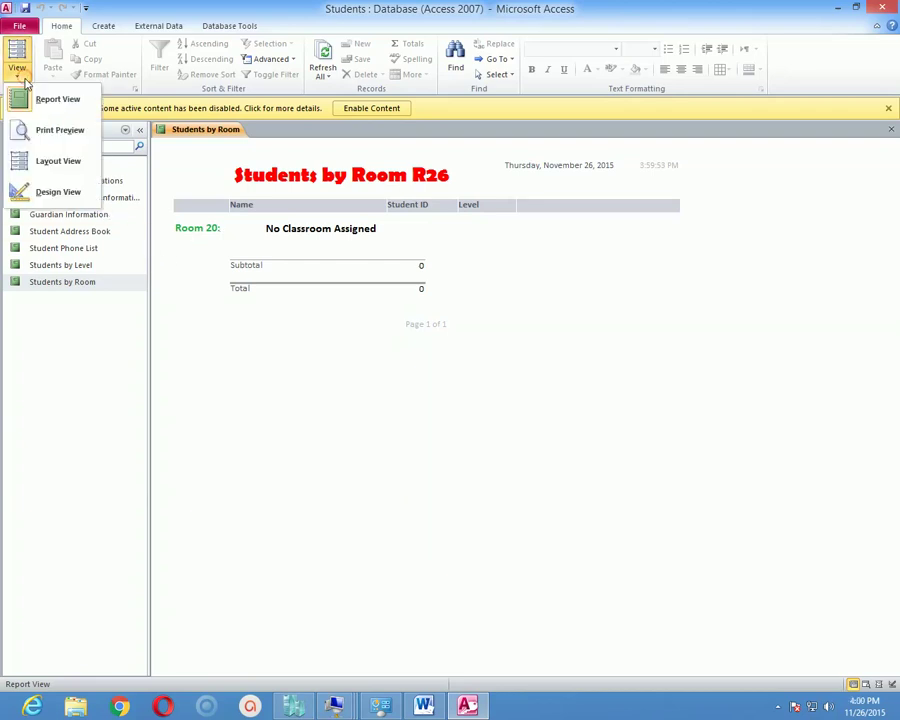
left_click(60, 131)
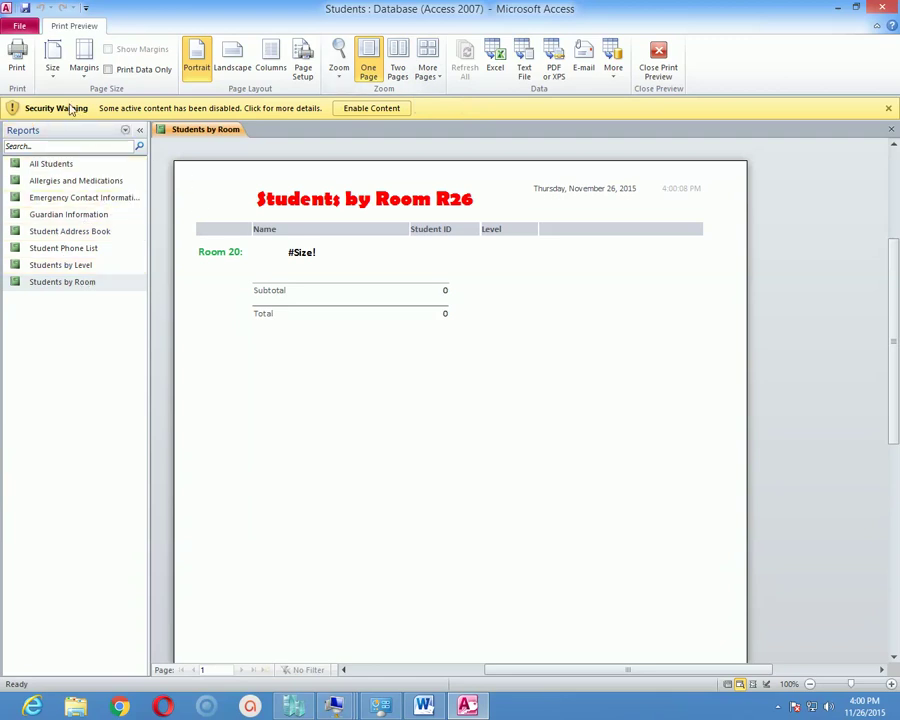
Close Print Preview and switch the Students by Room report to Layout View.
left_click(19, 25)
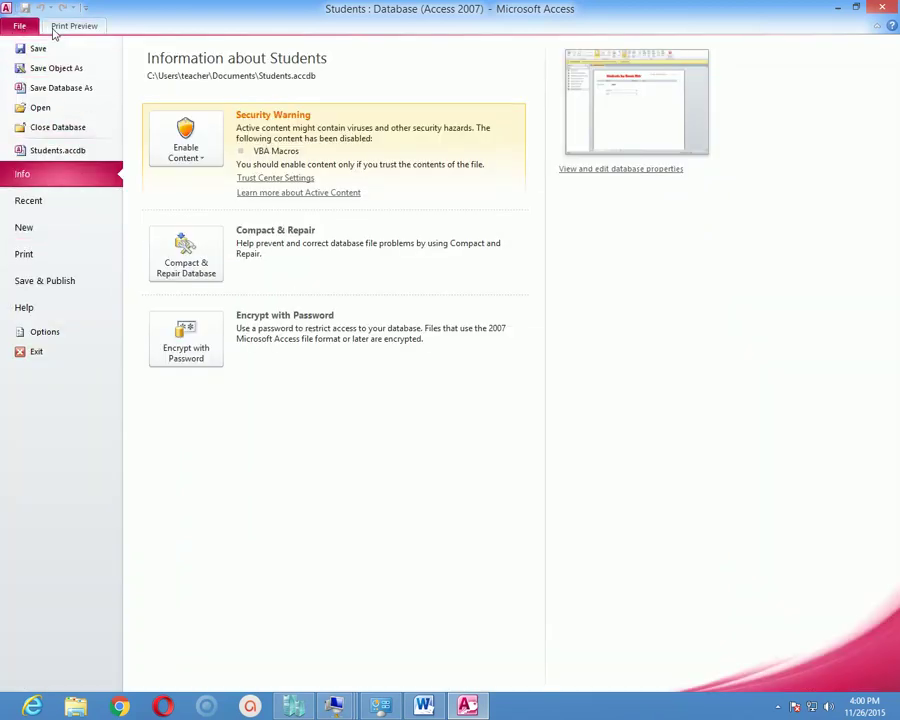
left_click(62, 26)
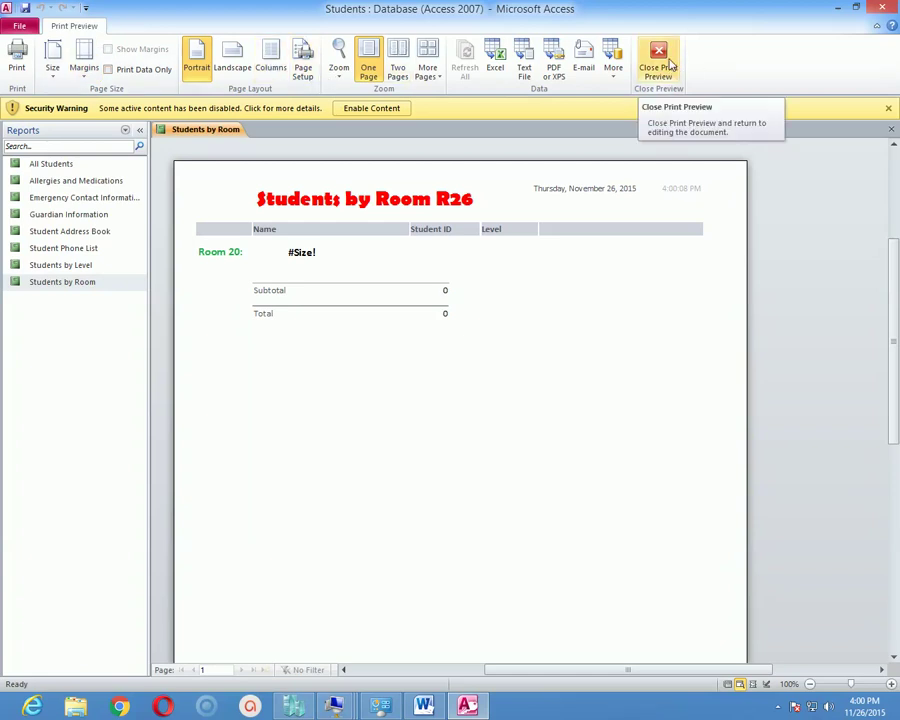
left_click(658, 60)
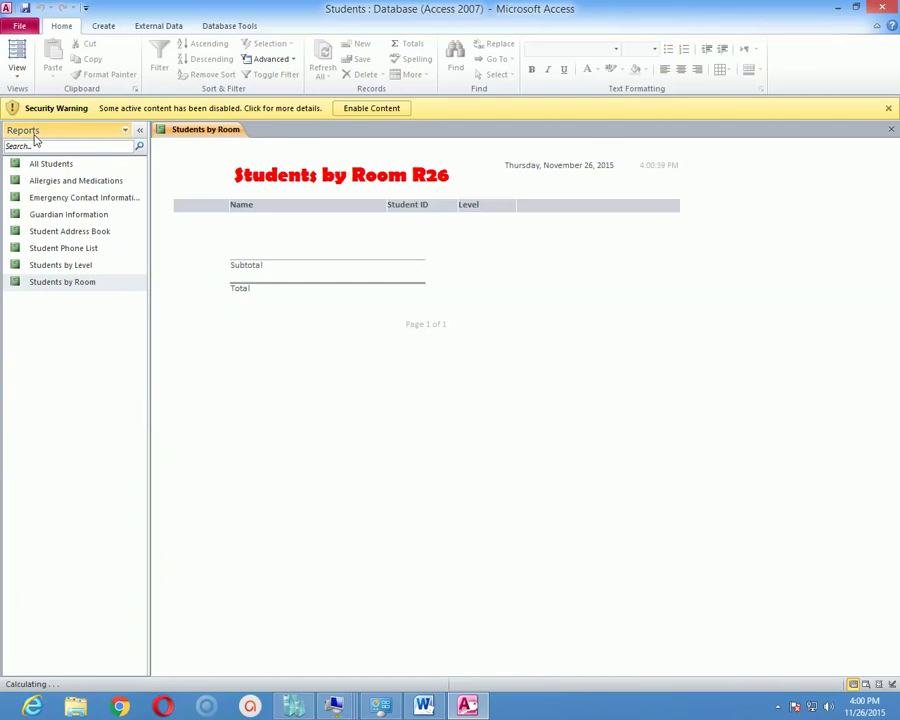
left_click(16, 68)
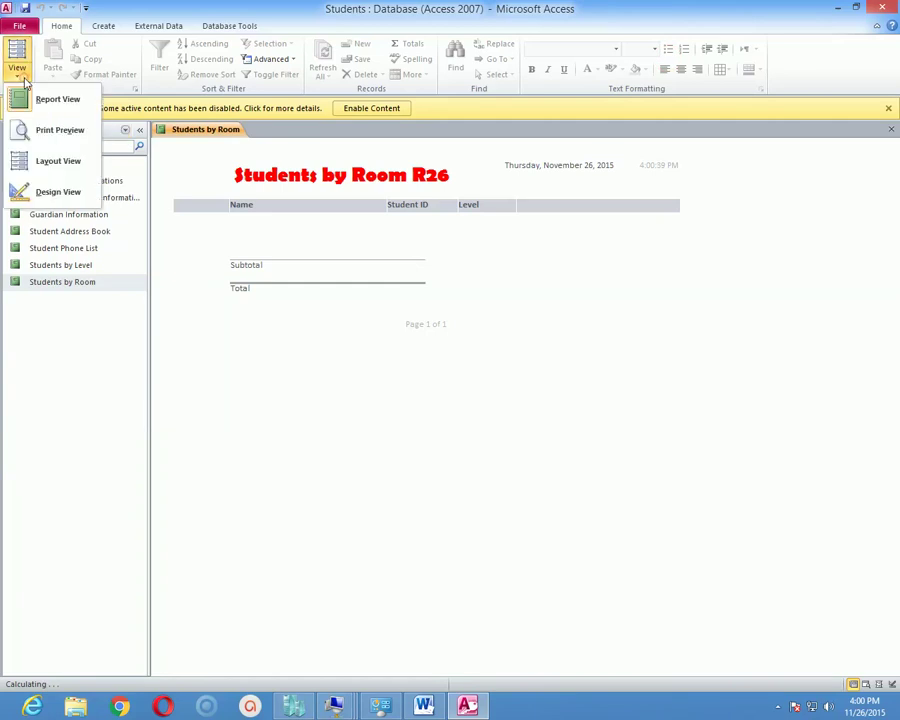
left_click(59, 167)
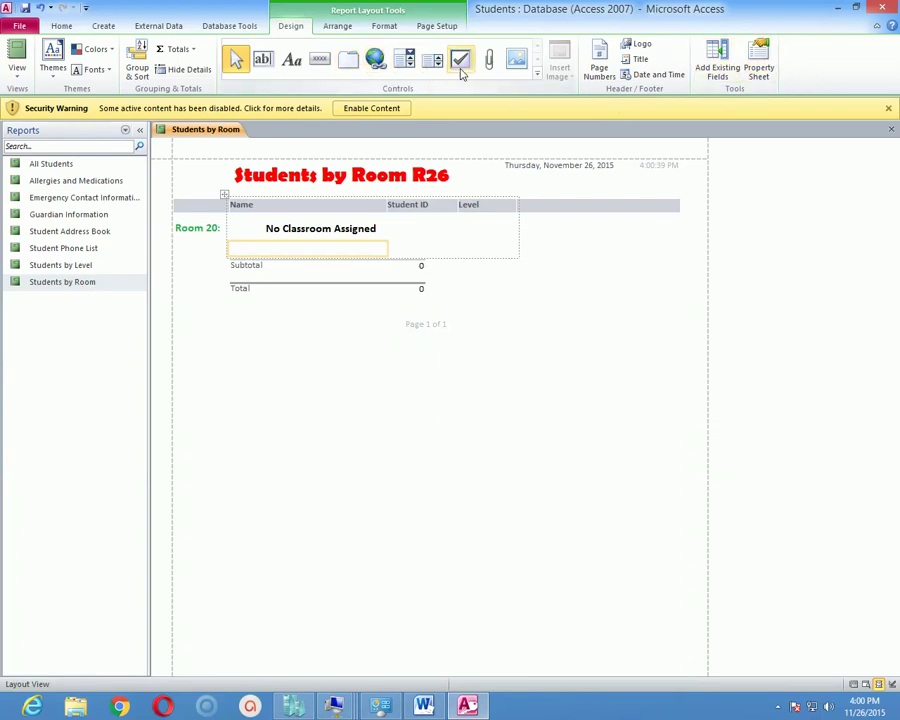
Enable database content, save the report changes, and close the Student List form.
left_click(394, 110)
left_click(396, 385)
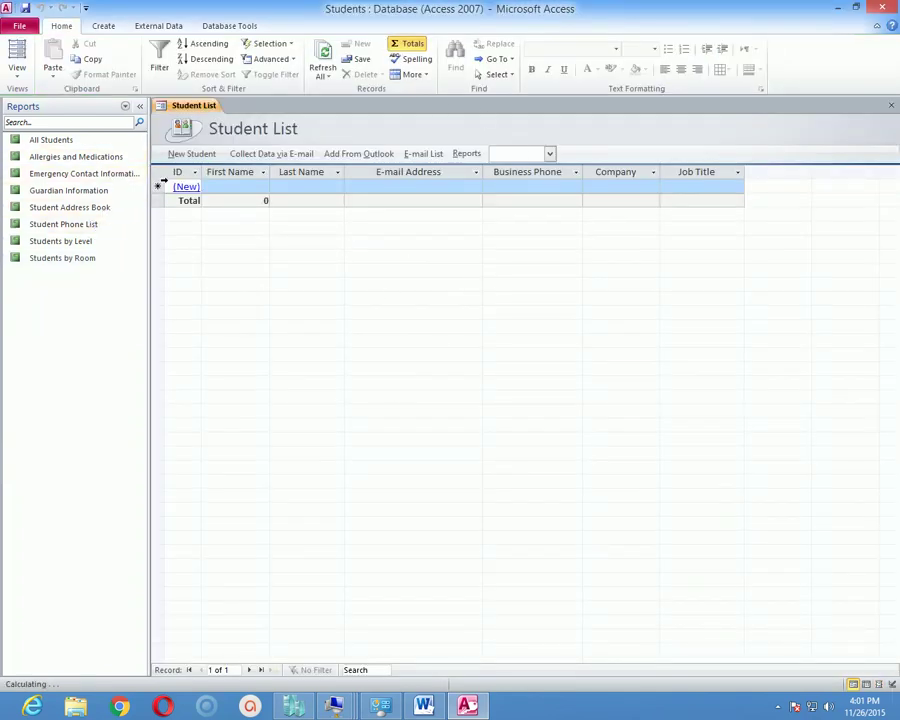
right_click(186, 107)
left_click(215, 148)
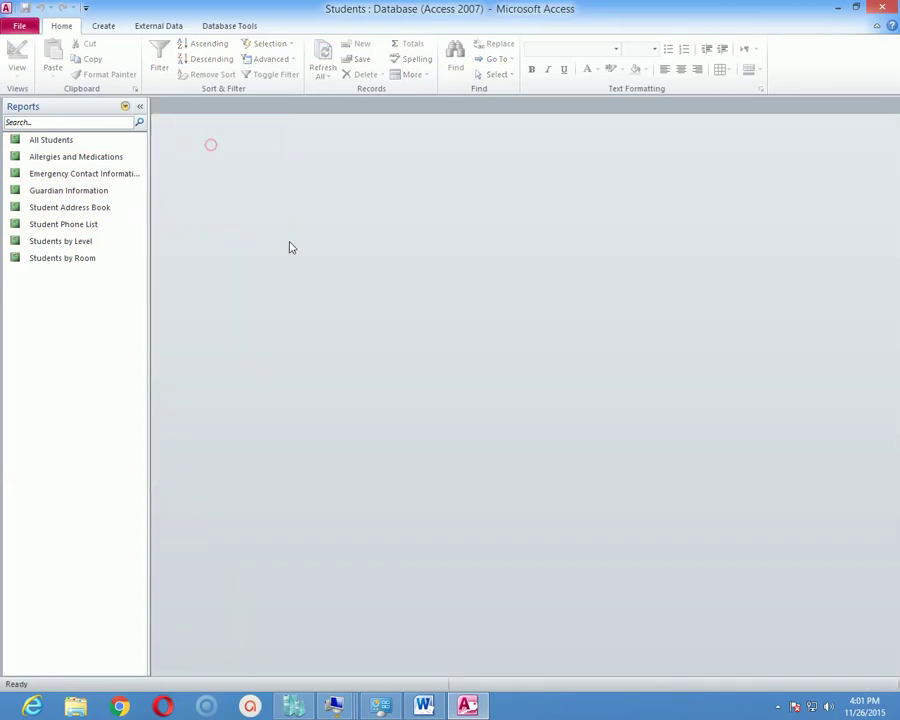
Open the All Students report in Layout View, then close all open objects.
left_click(40, 141)
double_click(56, 146)
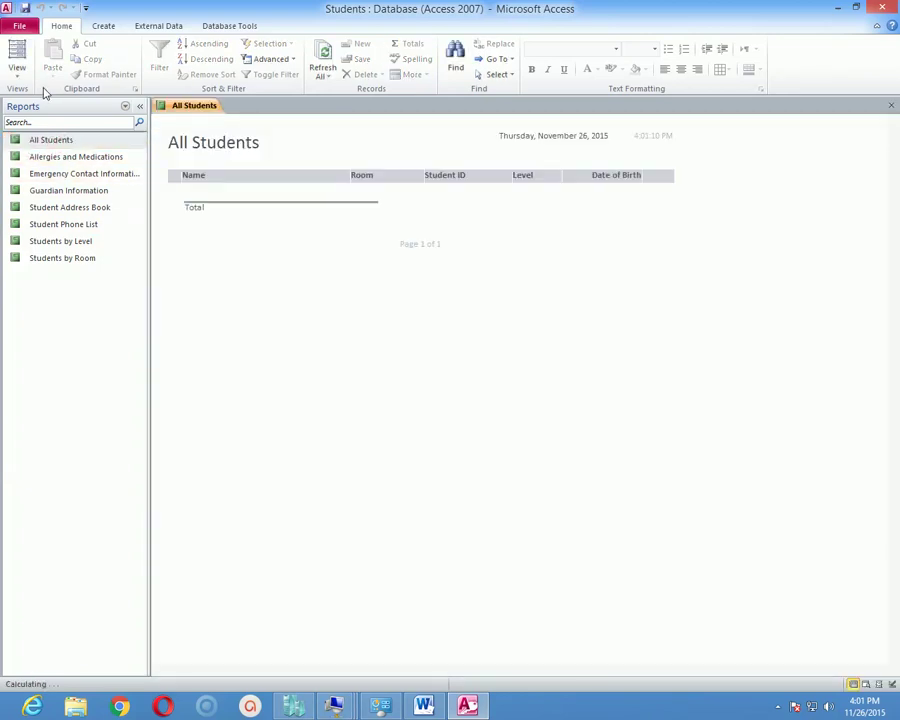
left_click(20, 70)
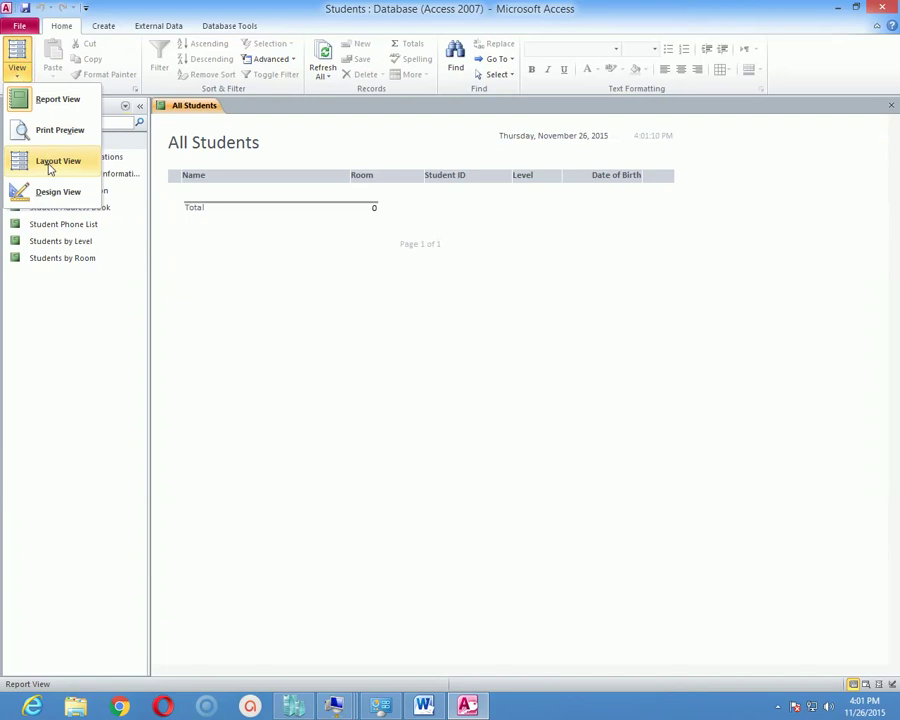
left_click(45, 160)
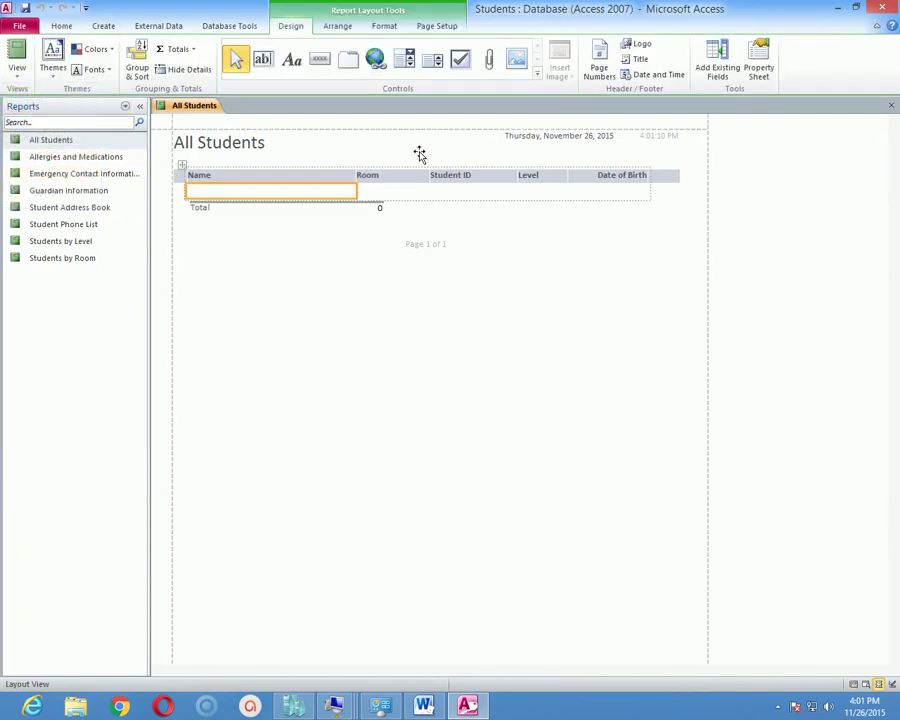
left_click(640, 266)
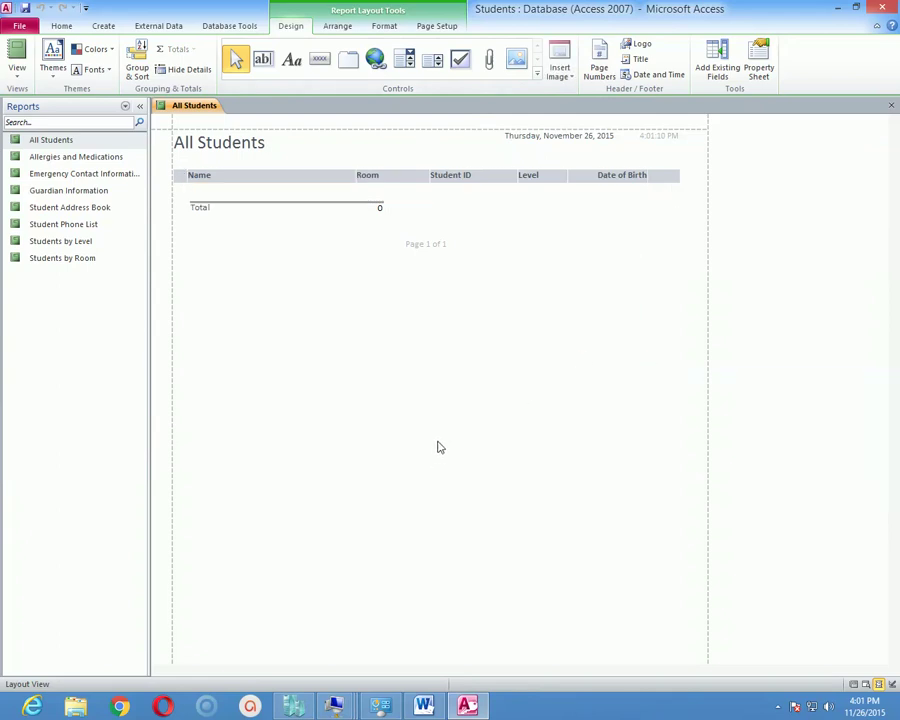
right_click(193, 106)
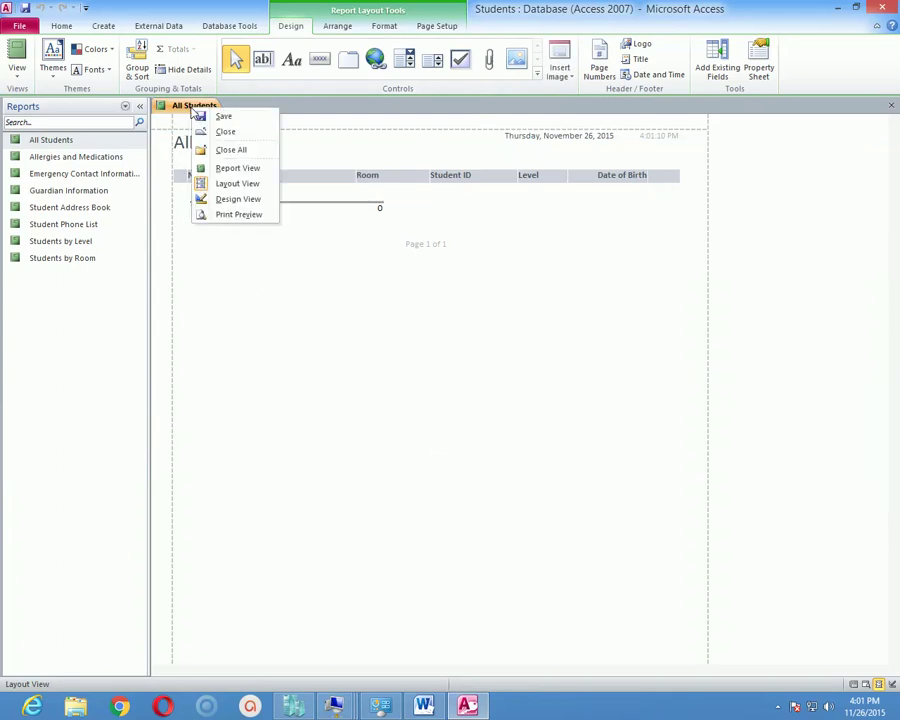
left_click(225, 153)
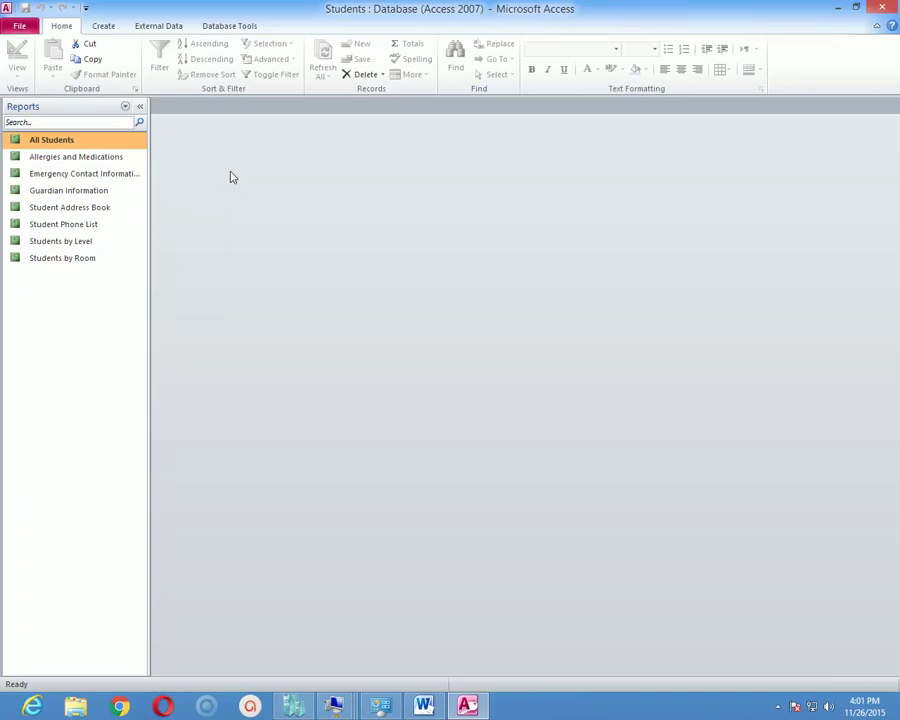
List Forms in the Navigation Pane and open the Student List form in Design View.
left_click(126, 107)
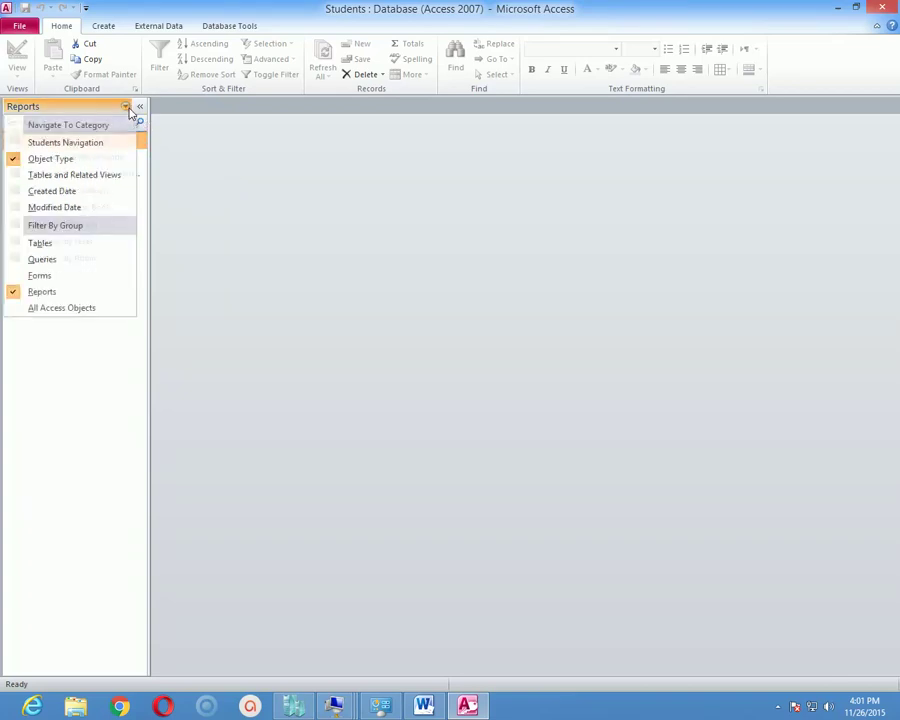
left_click(58, 278)
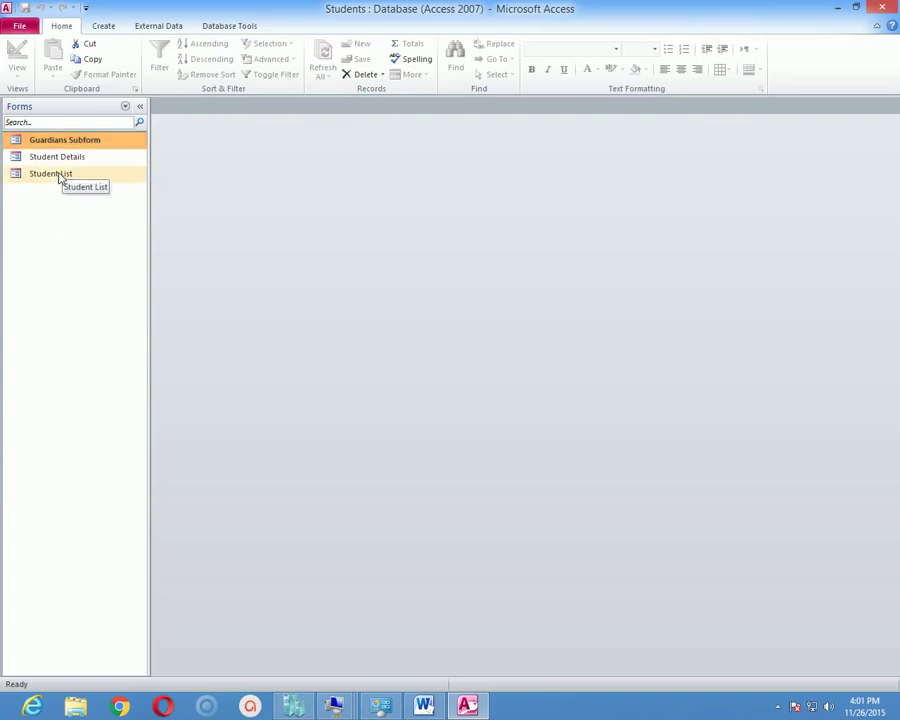
double_click(58, 174)
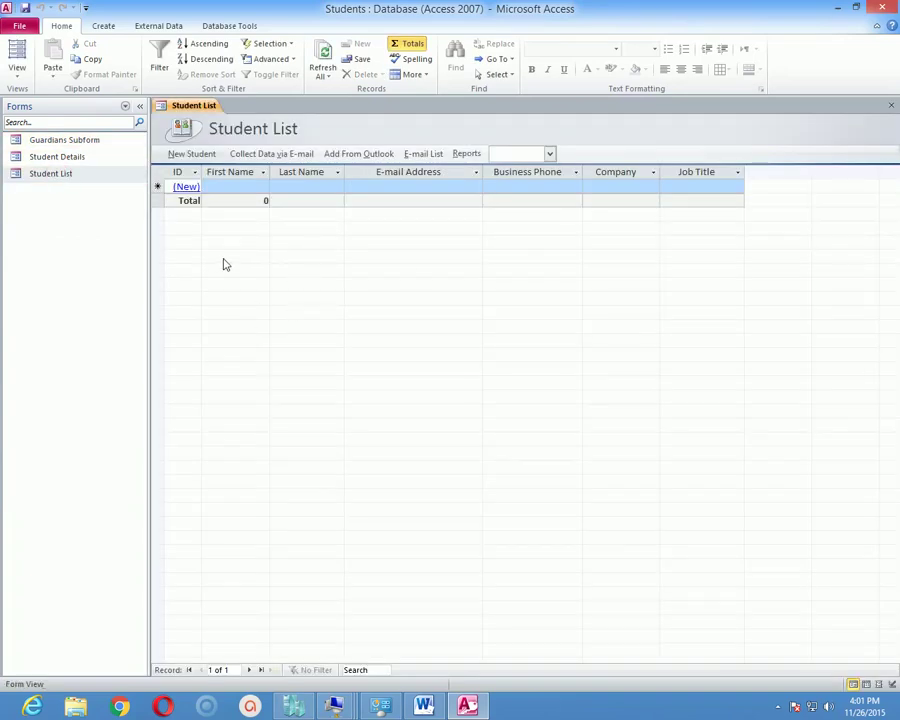
left_click(17, 70)
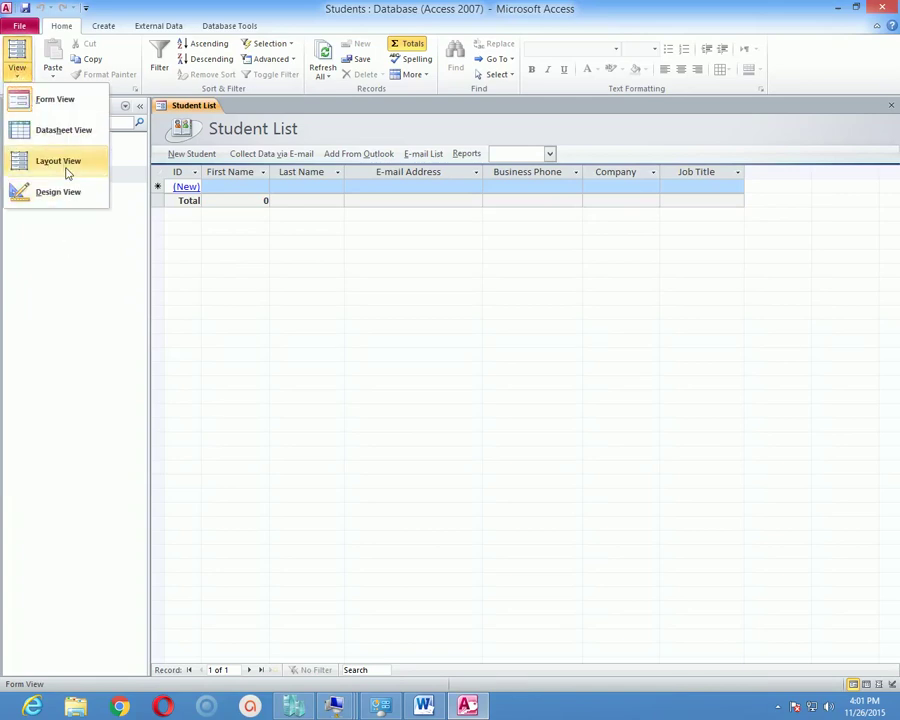
left_click(60, 190)
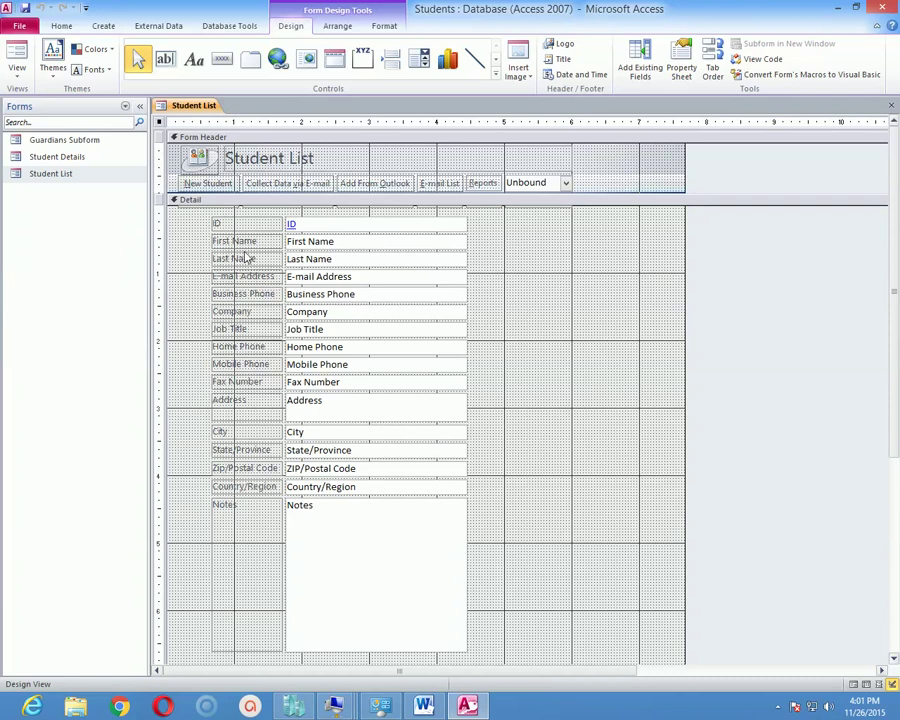
Select the form's Detail section and apply a built-in theme from the Themes gallery.
left_click(597, 217)
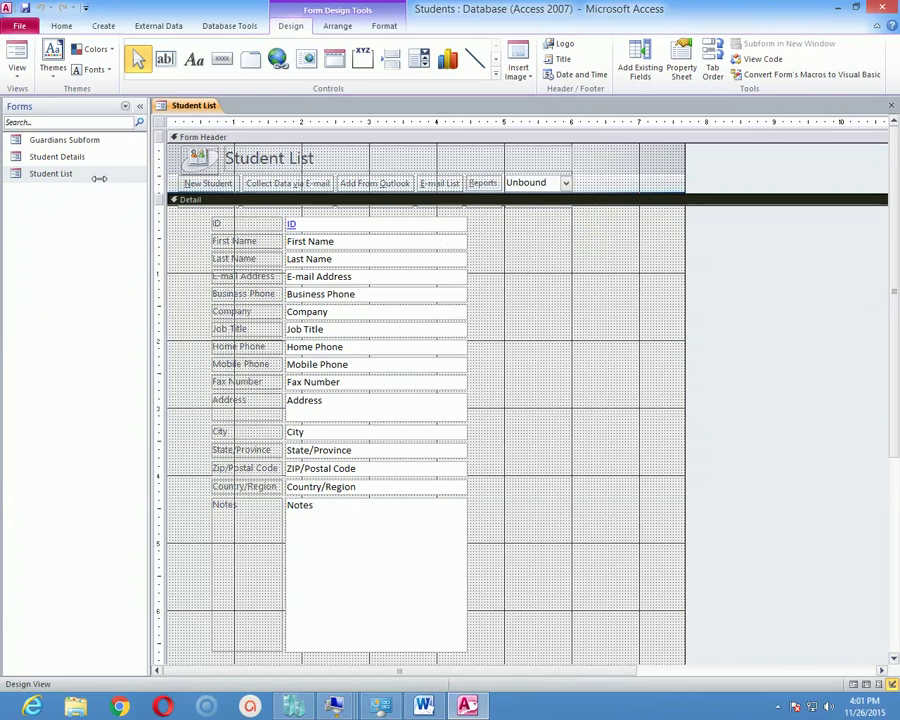
left_click(56, 74)
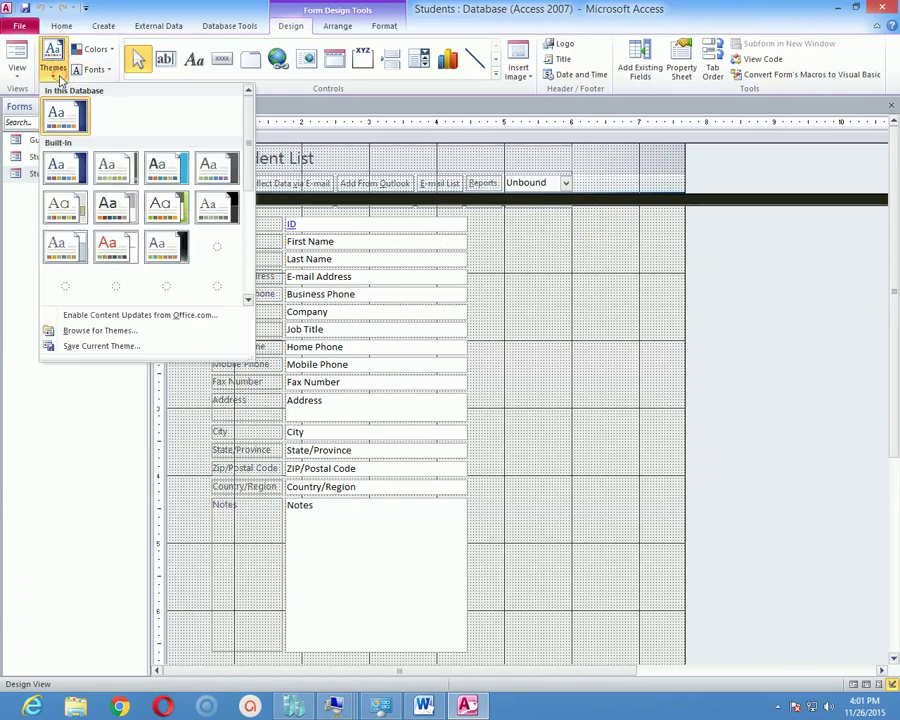
left_click(174, 208)
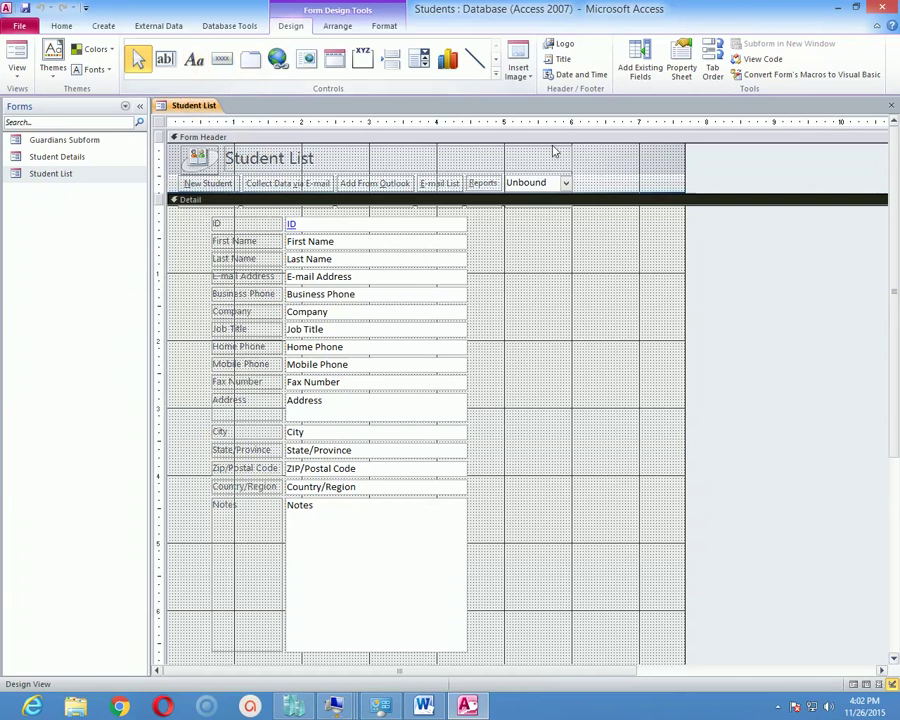
left_click(532, 78)
Browse to the Desktop and choose the idb-bisew logo picture.
left_click(535, 91)
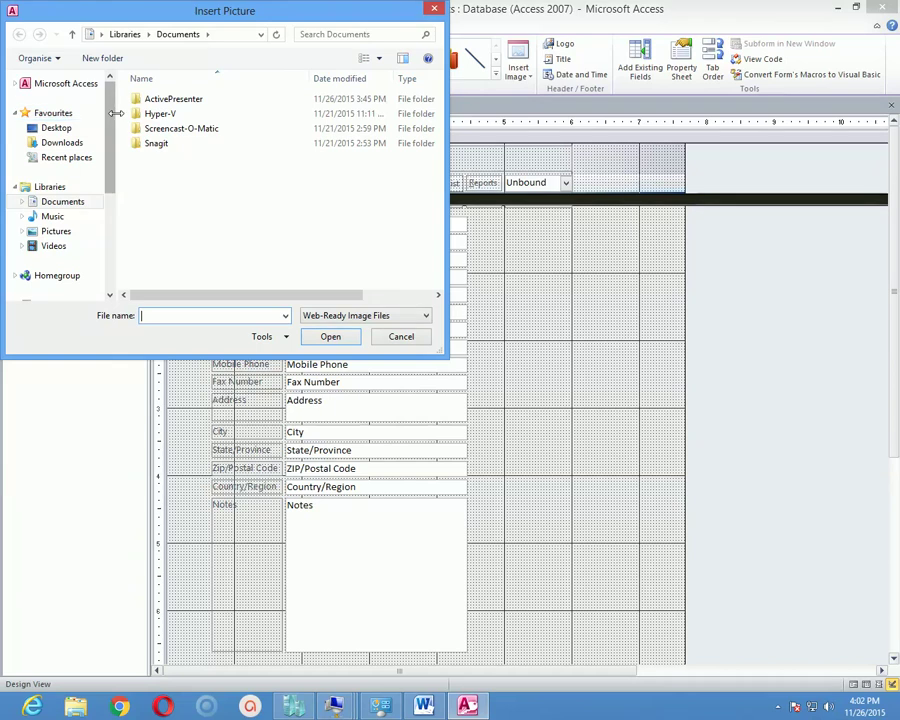
left_click_drag(110, 120, 113, 150)
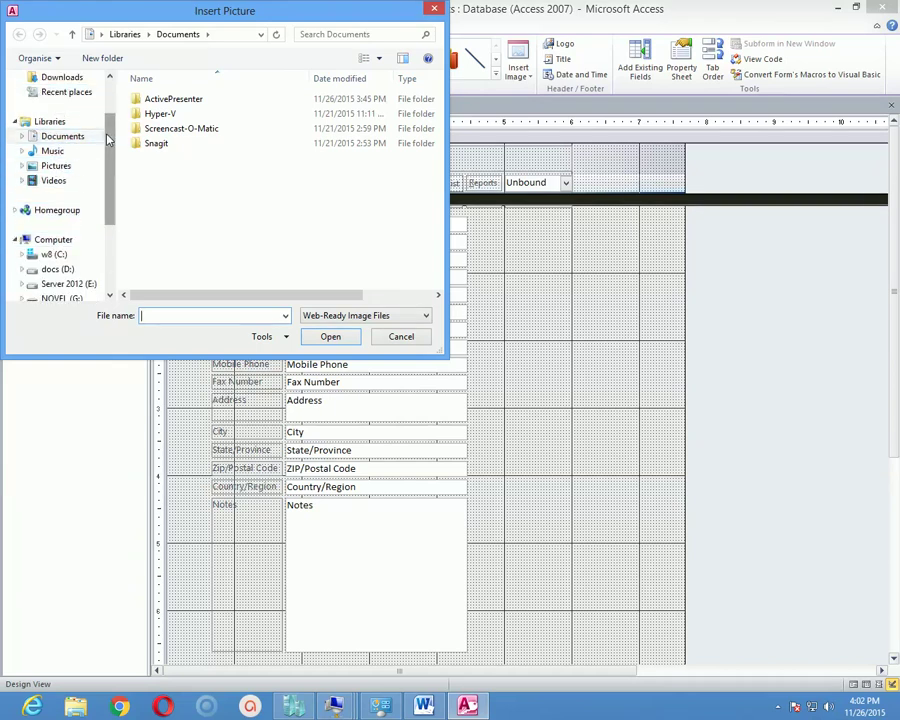
left_click_drag(106, 136, 113, 112)
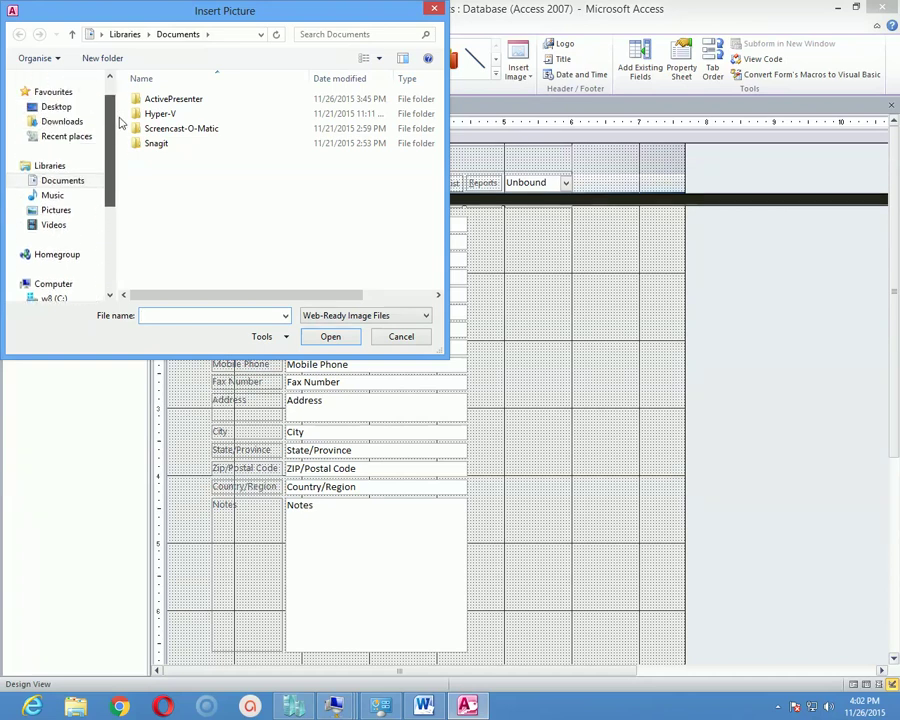
left_click(62, 121)
left_click(56, 106)
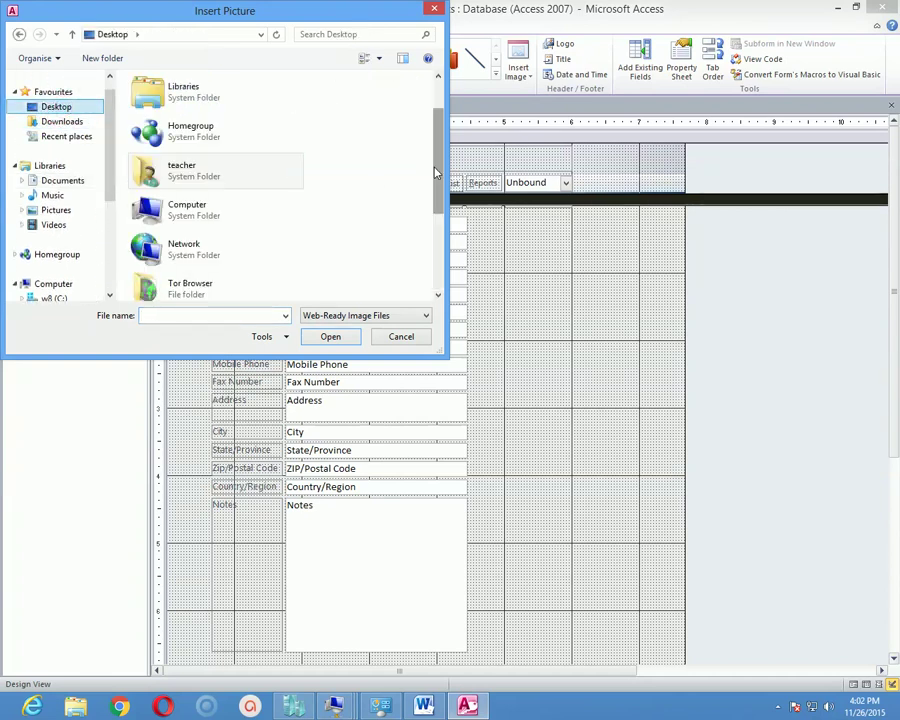
scroll(437, 174, "down", 2)
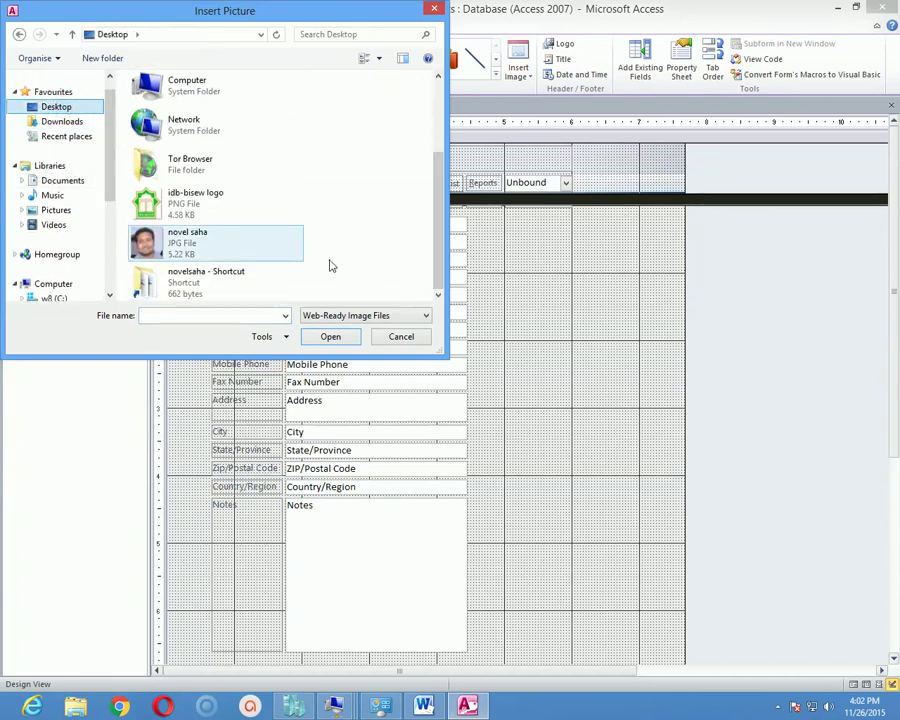
double_click(145, 203)
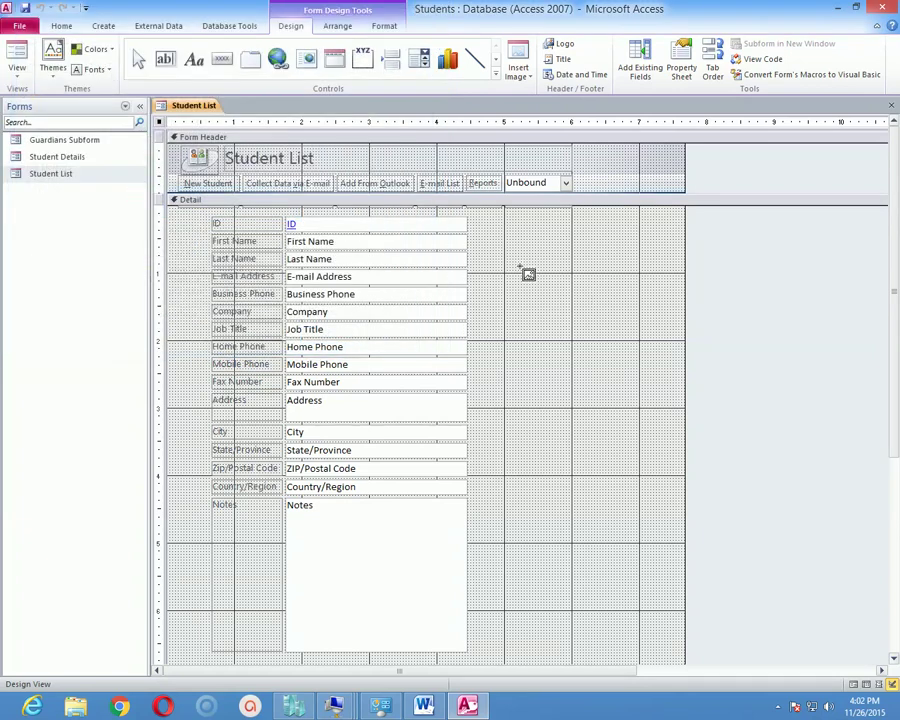
Place the logo in the form's Detail area and check it in Form View.
left_click_drag(507, 229, 659, 461)
left_click_drag(583, 293, 583, 310)
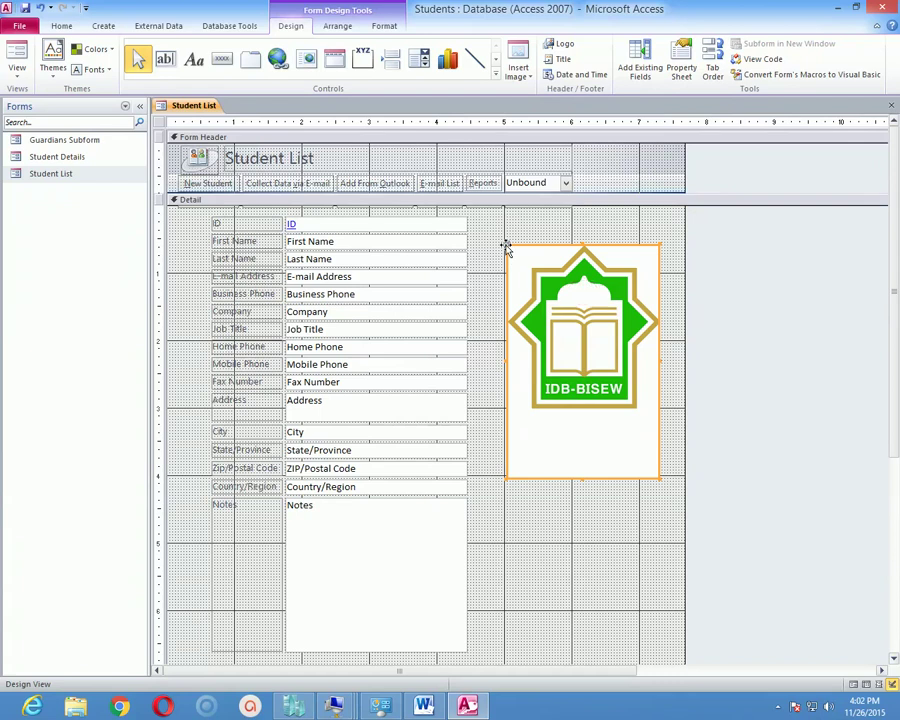
left_click(18, 66)
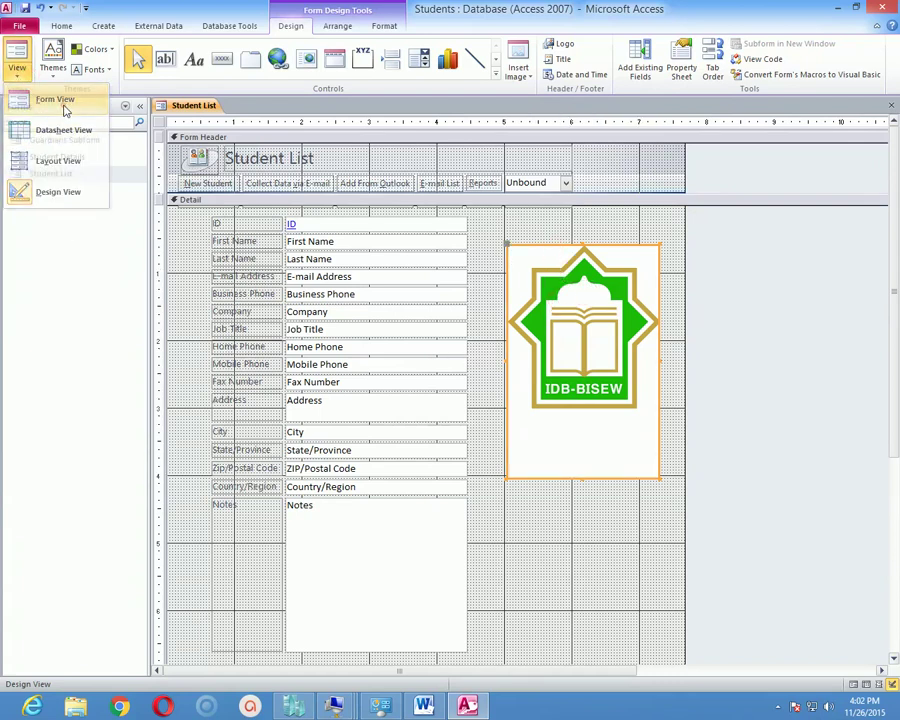
left_click(62, 103)
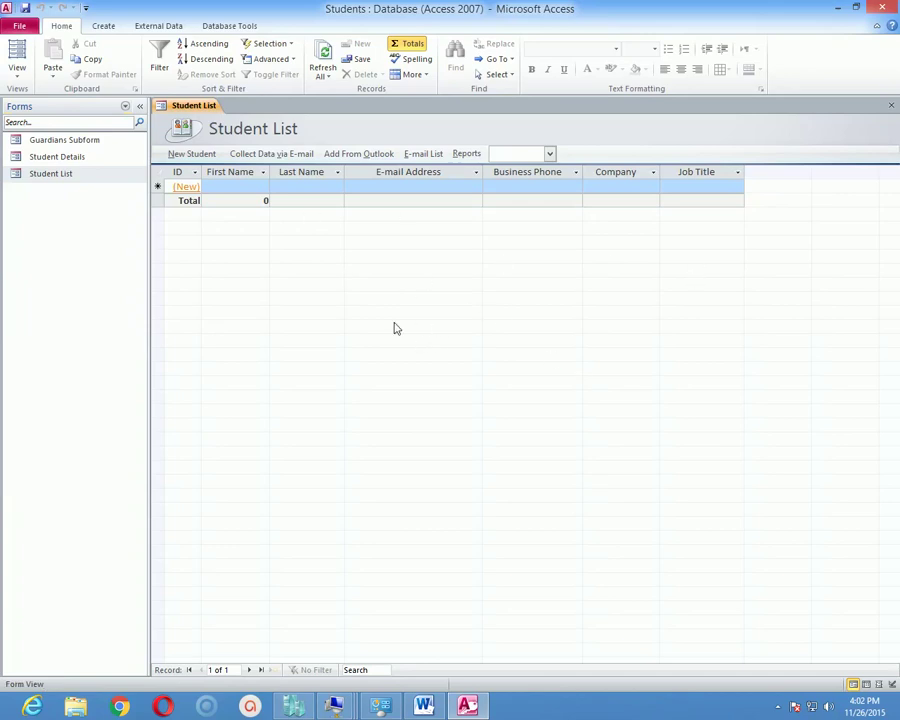
left_click(185, 200)
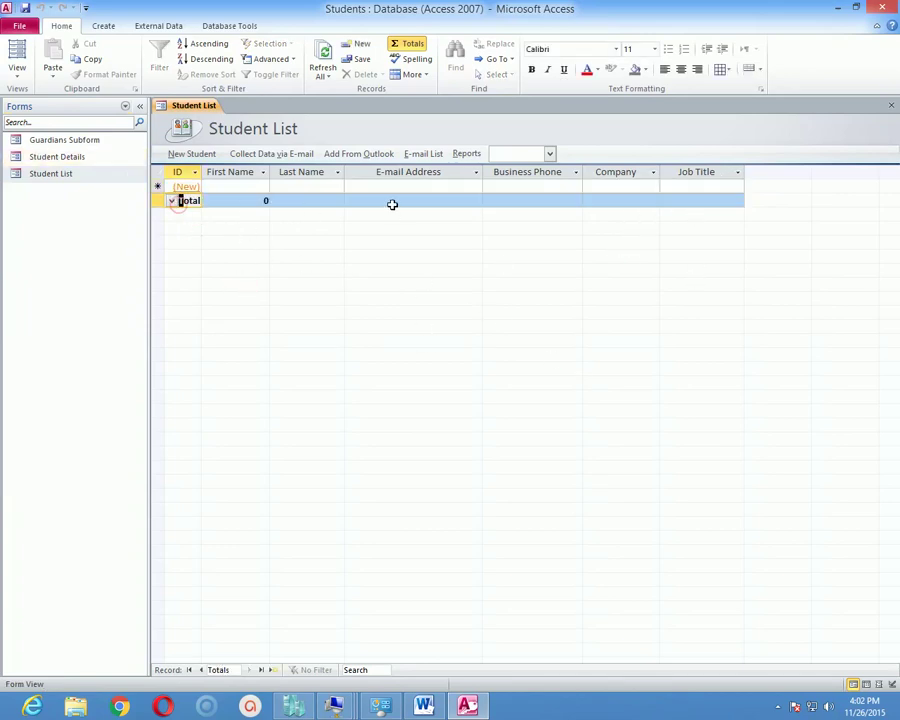
In Design View, shrink the logo and move it left, closer to the fields.
left_click(17, 72)
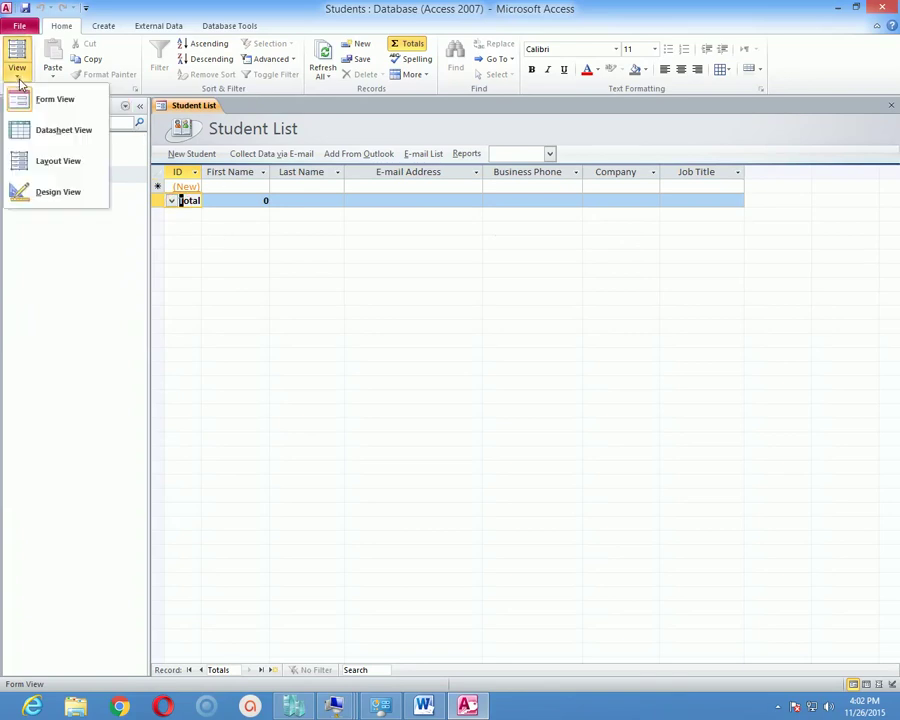
left_click(58, 191)
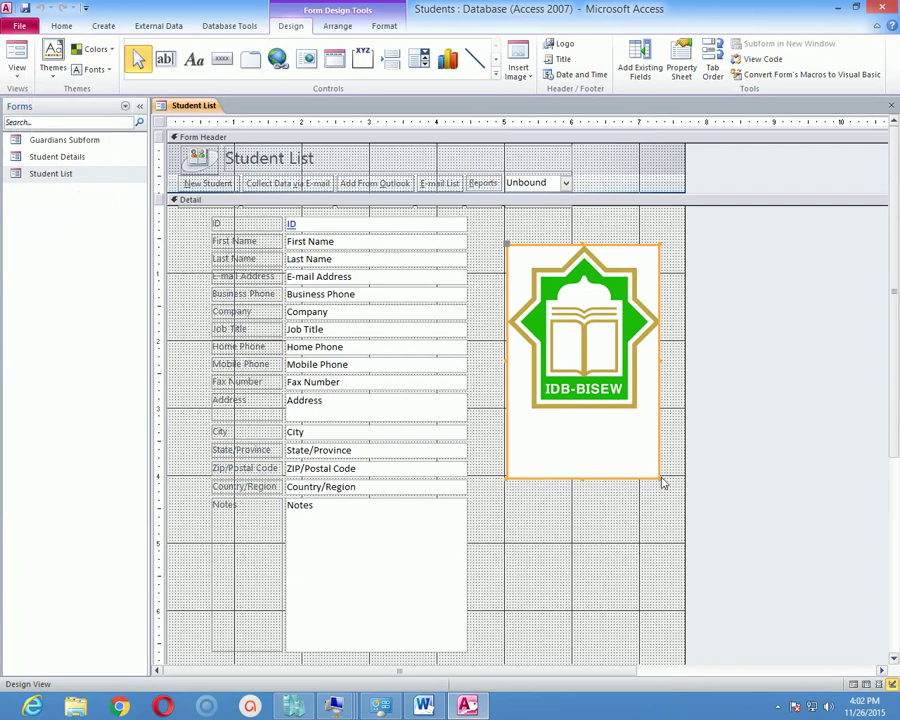
left_click_drag(657, 476, 591, 366)
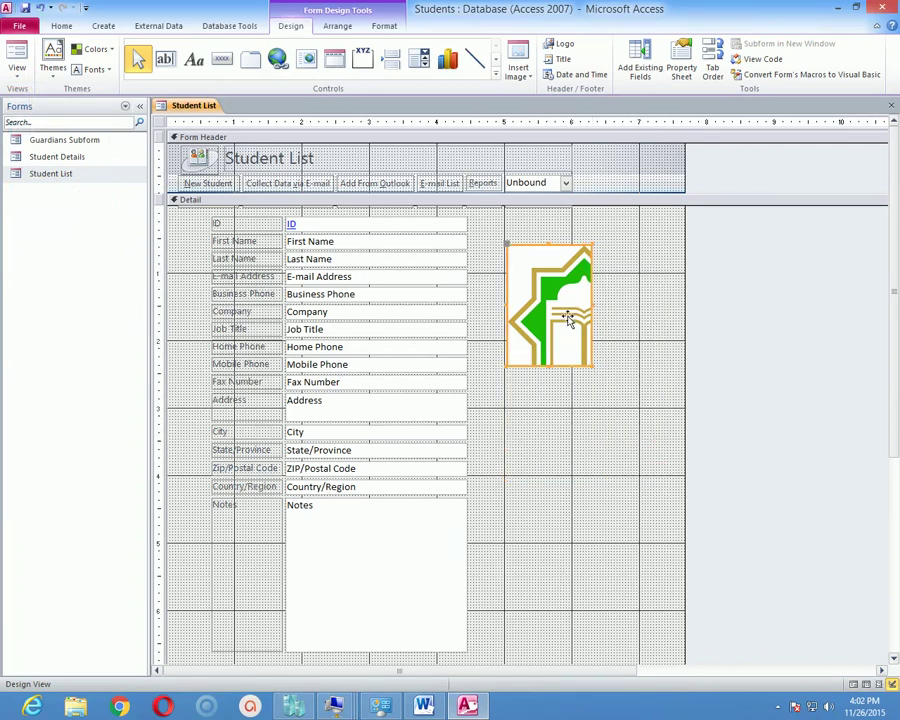
left_click_drag(573, 315, 535, 290)
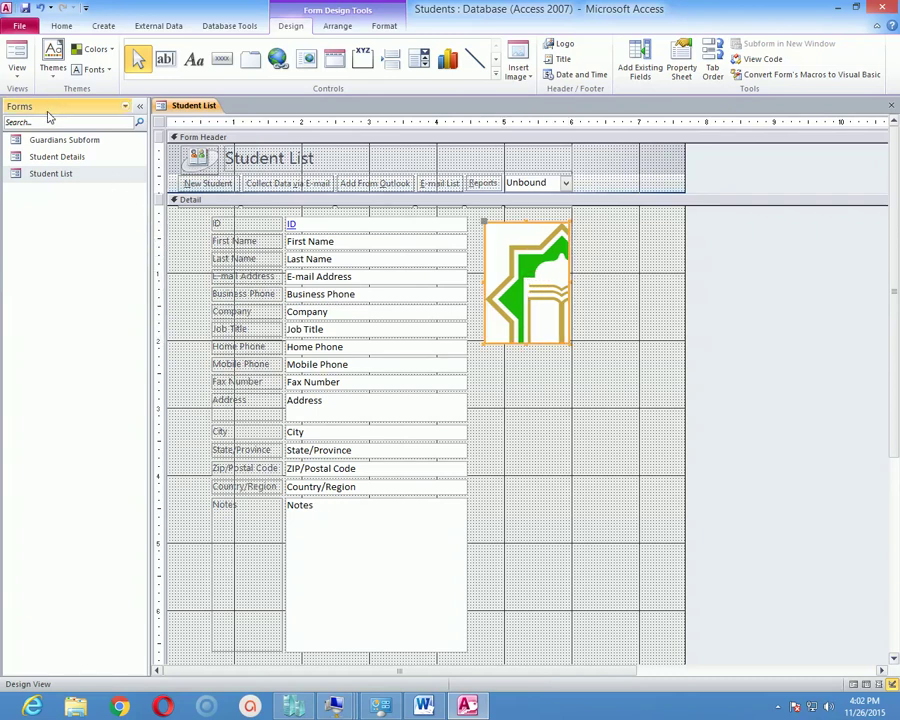
left_click(17, 72)
Open a blank Student Details form, view its Guardian, Emergency and General pages, then close it.
left_click(42, 98)
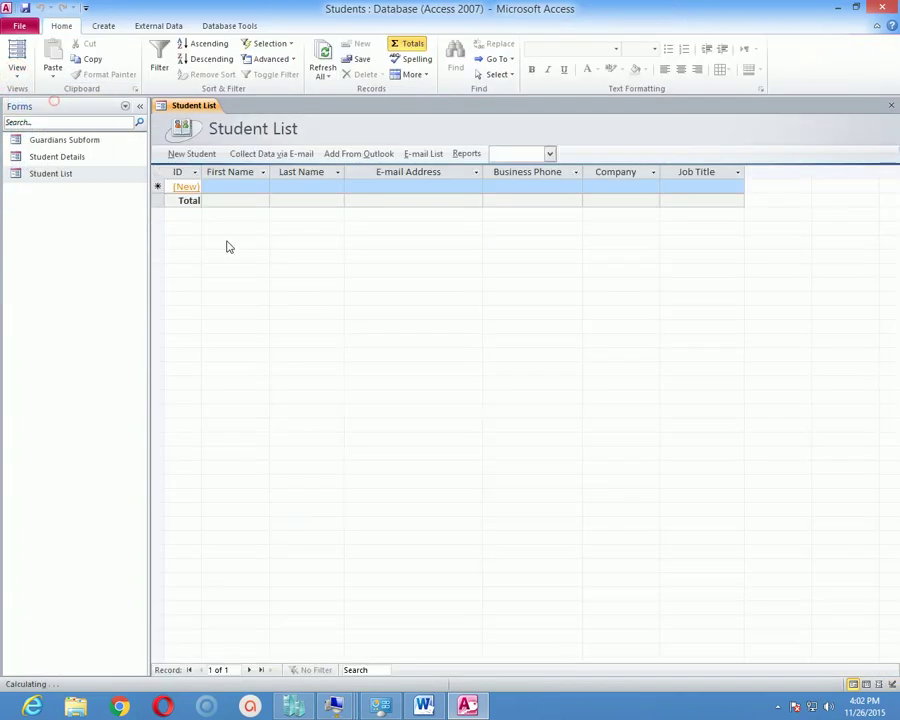
left_click(198, 154)
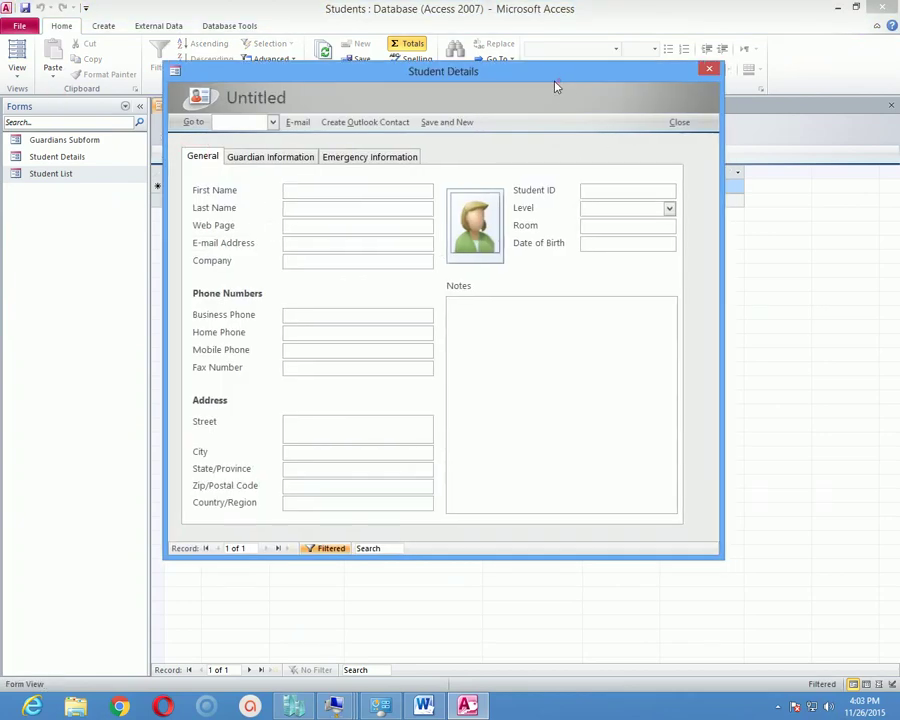
left_click(288, 157)
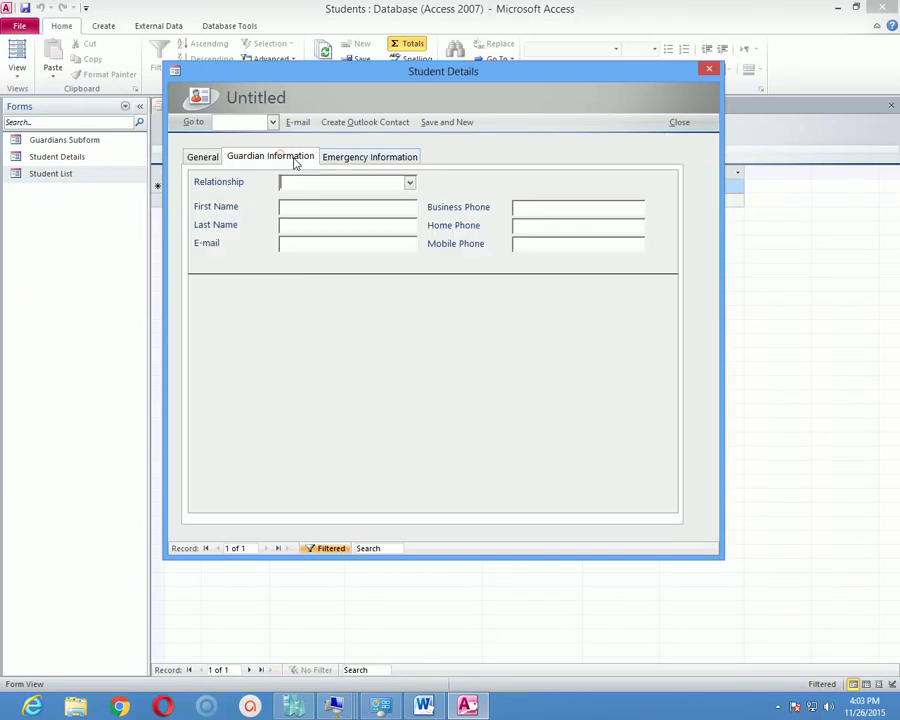
left_click(345, 158)
left_click(205, 157)
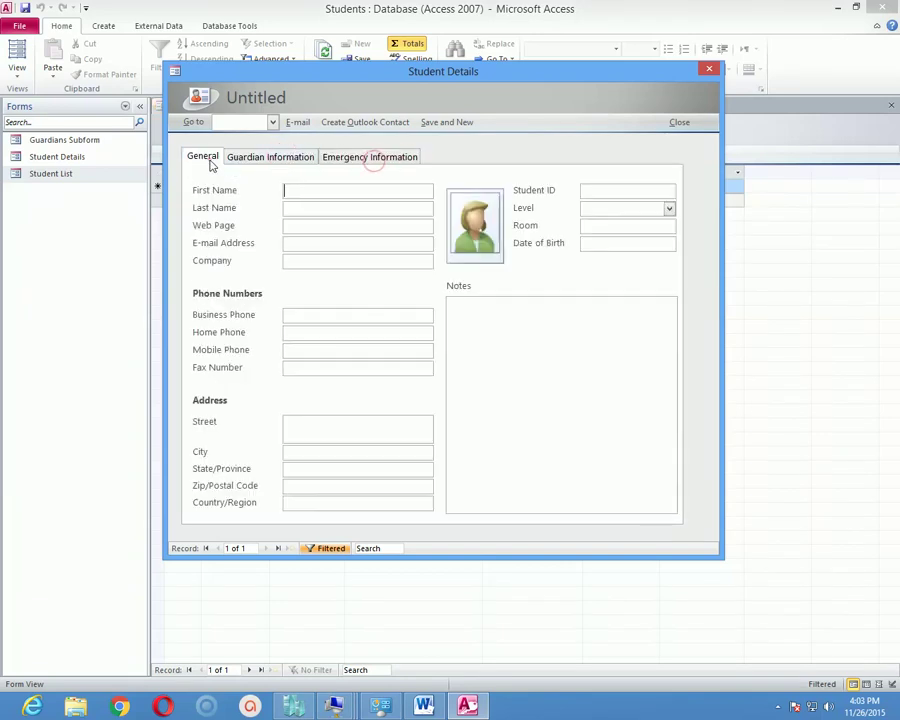
left_click(440, 121)
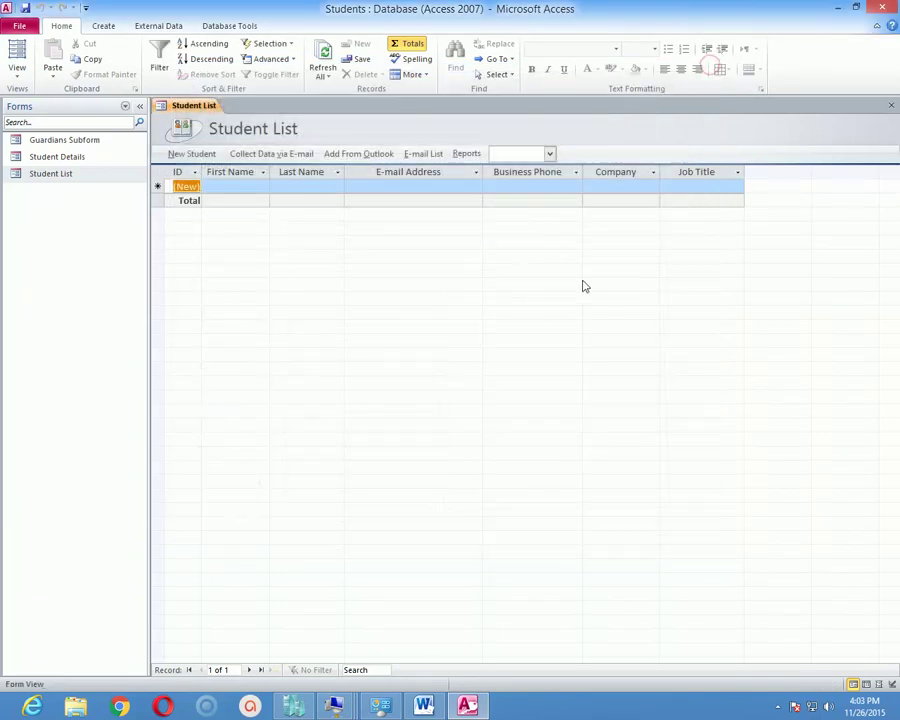
left_click(19, 78)
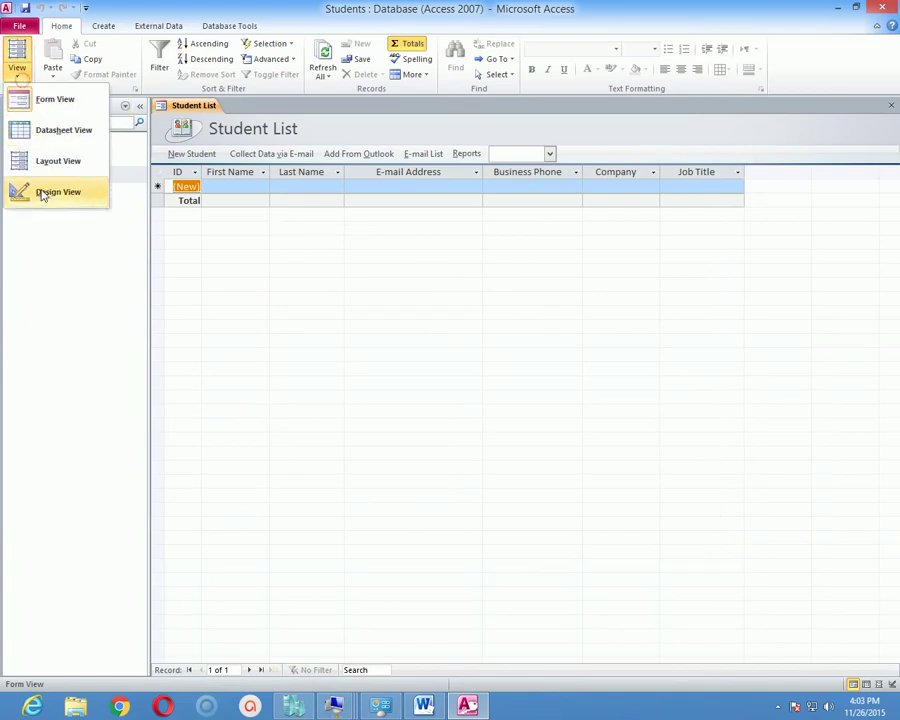
Switch the Student List form to Design view and delete its logo image.
left_click(42, 192)
left_click(536, 303)
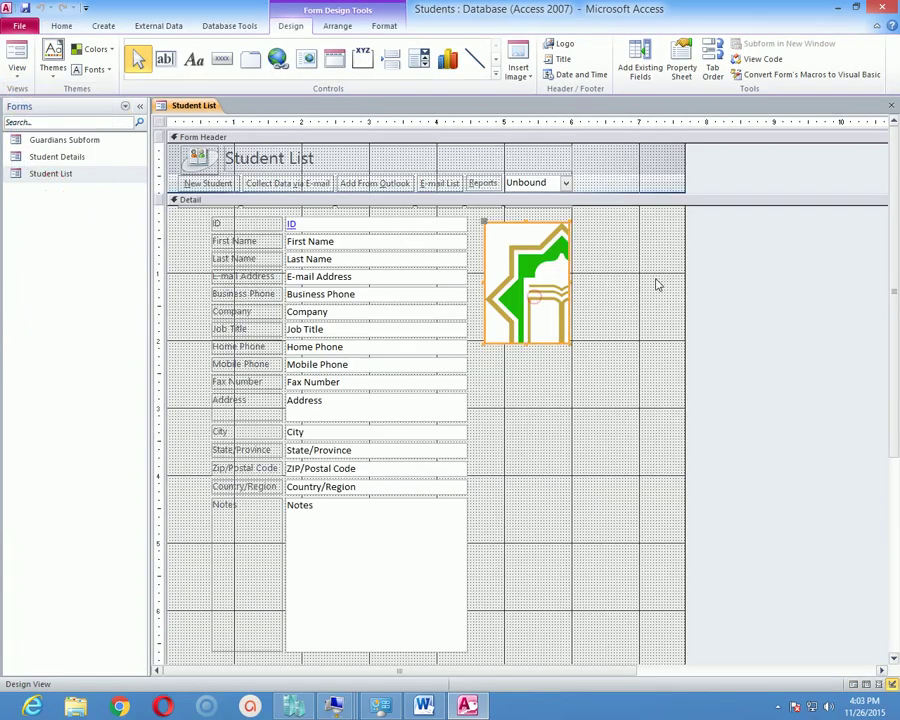
key("Delete")
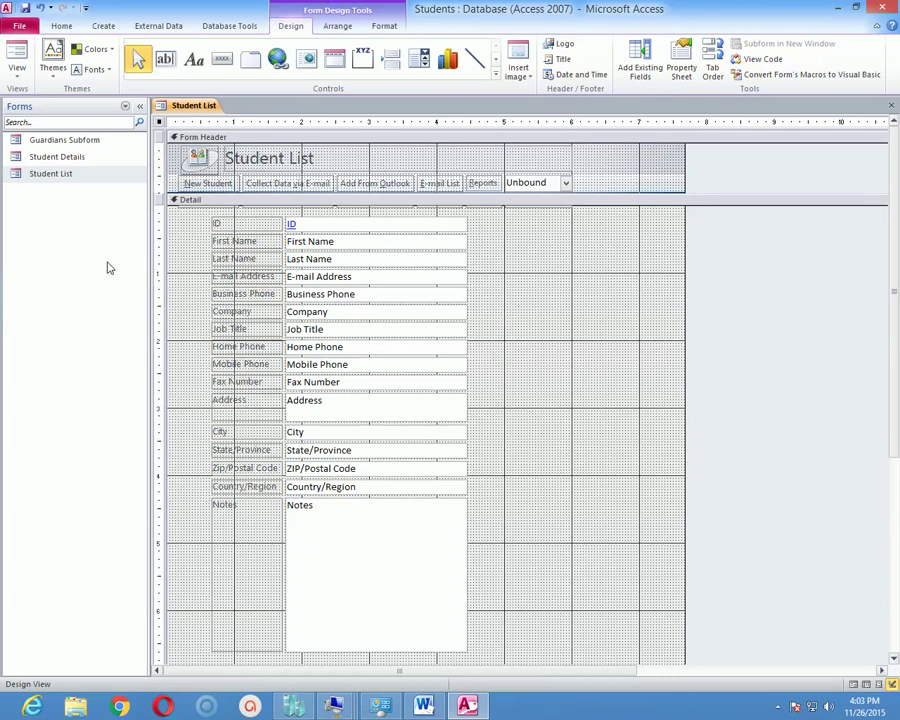
left_click(17, 68)
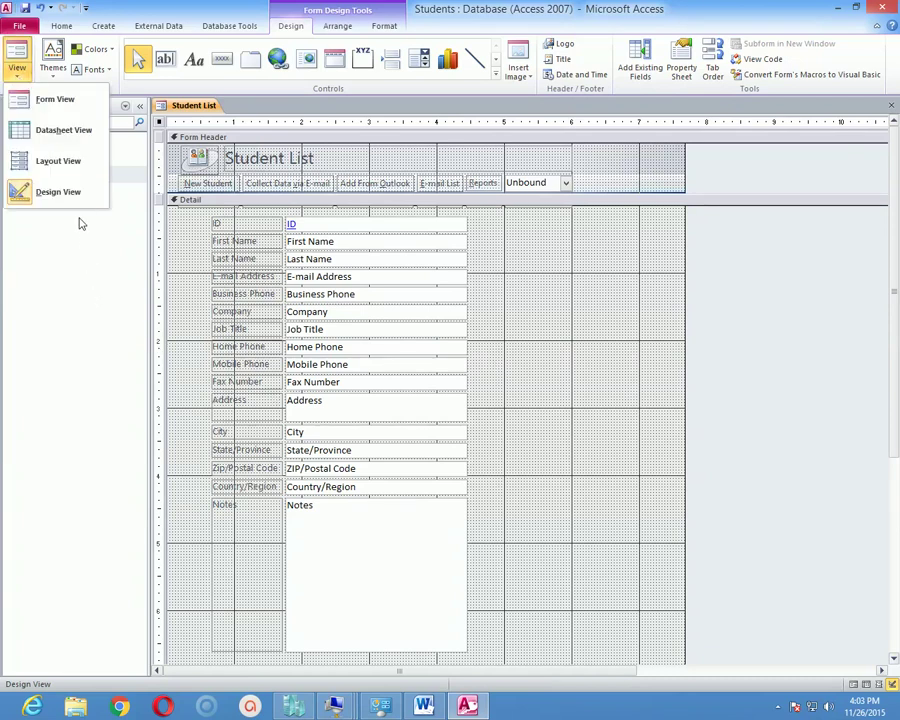
Show the Student List form in Layout view and select its title, header and Reports box.
left_click(70, 160)
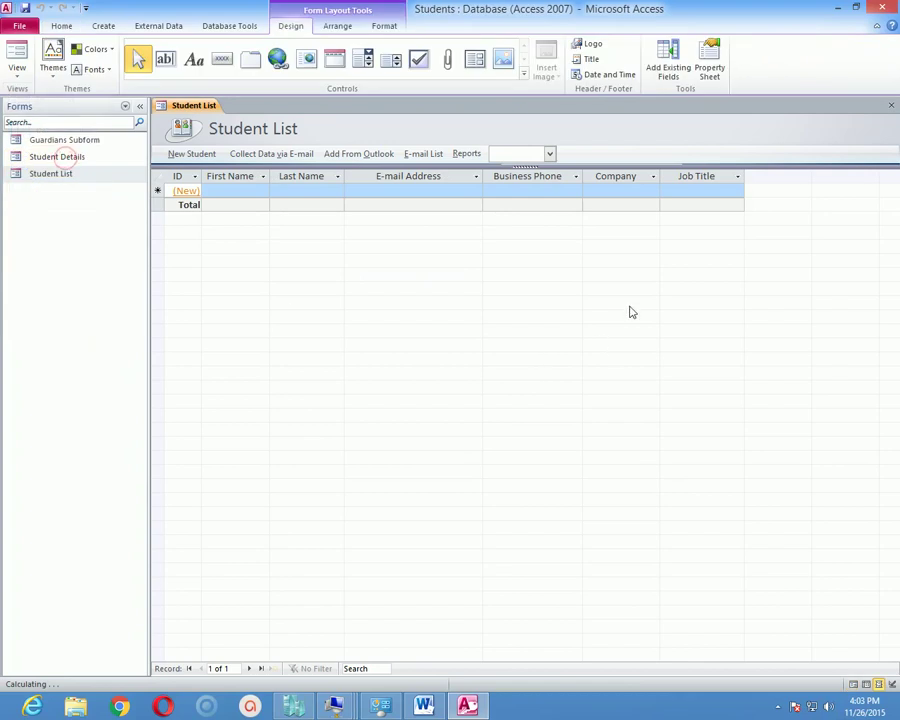
left_click(236, 121)
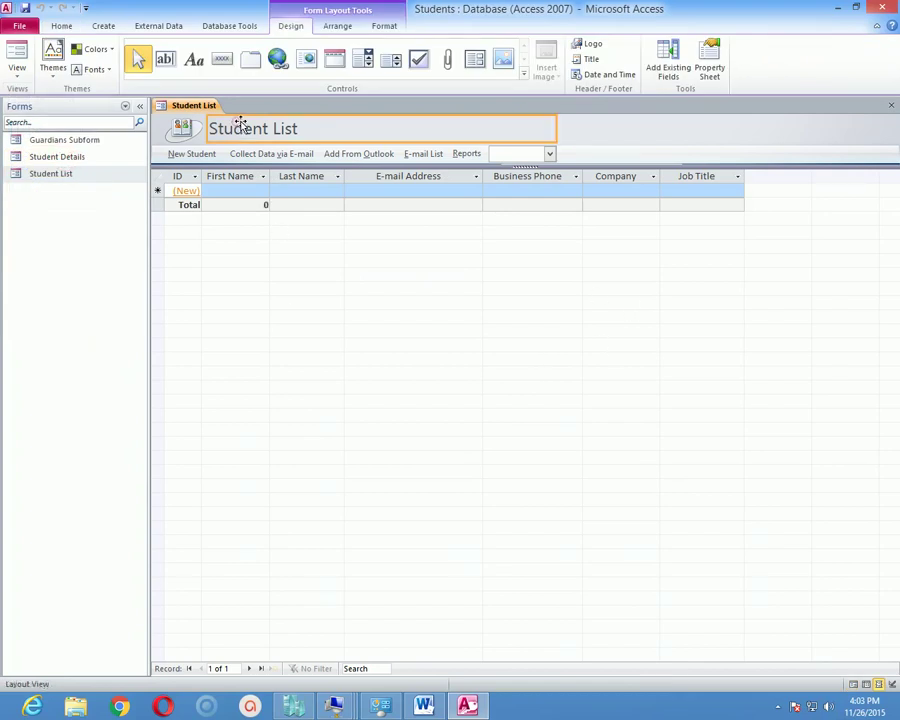
left_click(692, 133)
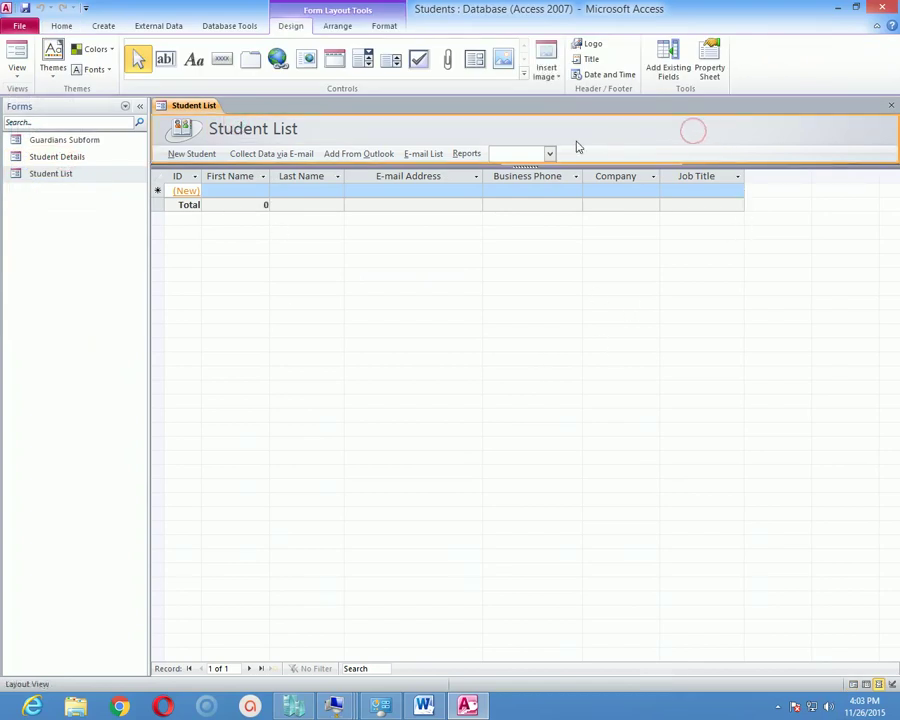
left_click(545, 156)
left_click(447, 124)
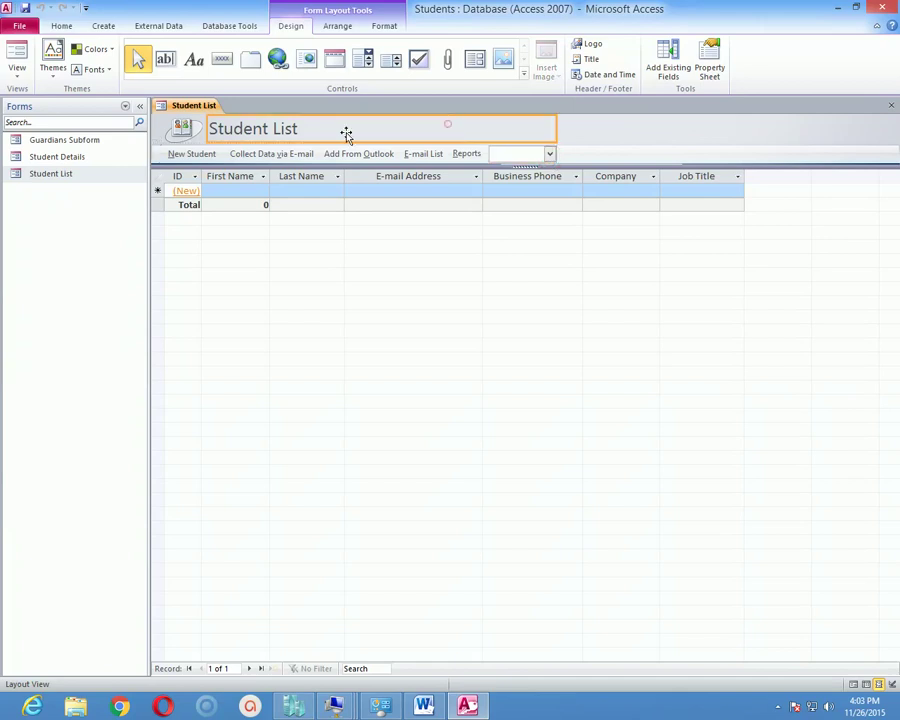
Browse the Arrange, Format, Design and Database Tools tabs, and select the ID column.
left_click(339, 27)
left_click(381, 26)
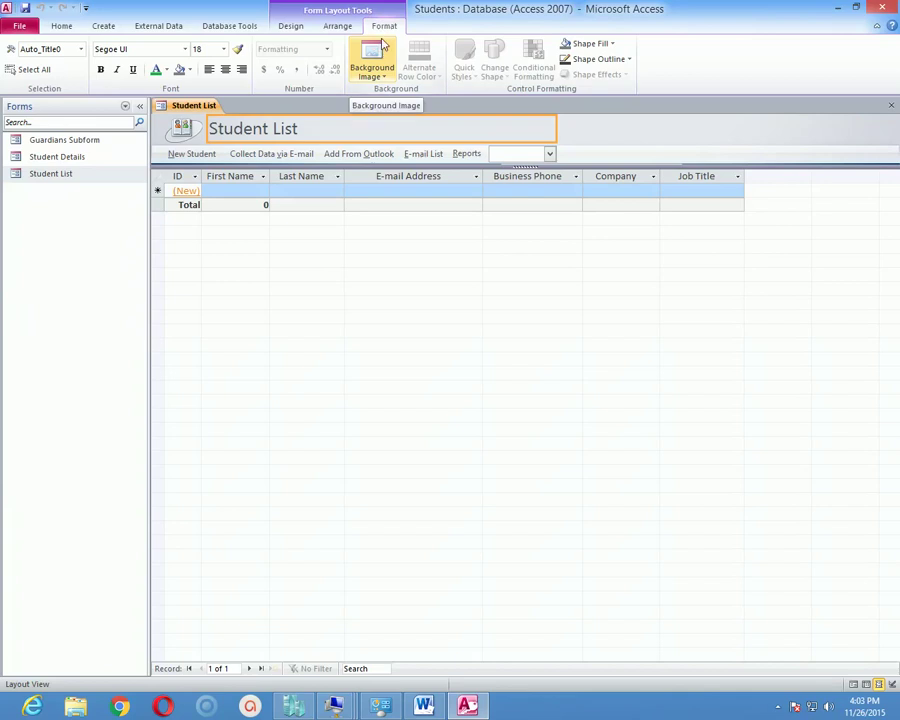
left_click(342, 26)
left_click(290, 26)
left_click(235, 27)
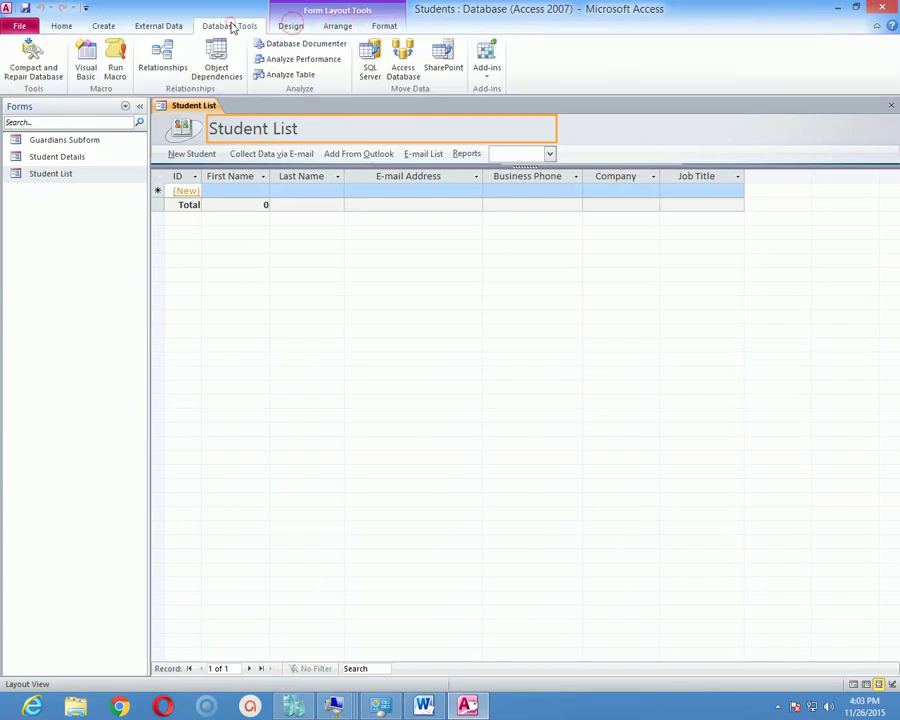
left_click(292, 30)
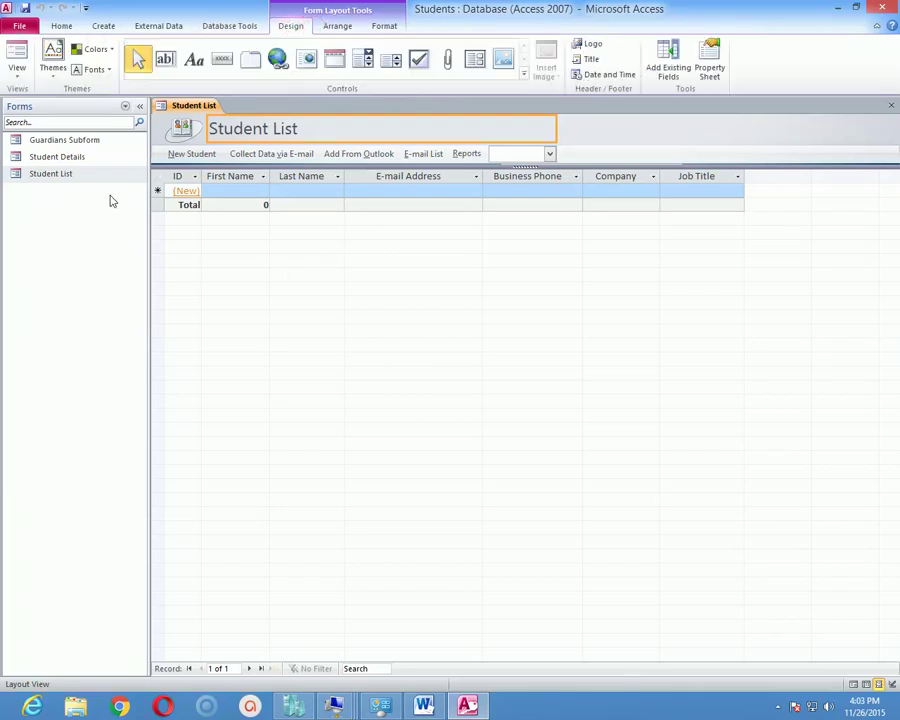
left_click(530, 312)
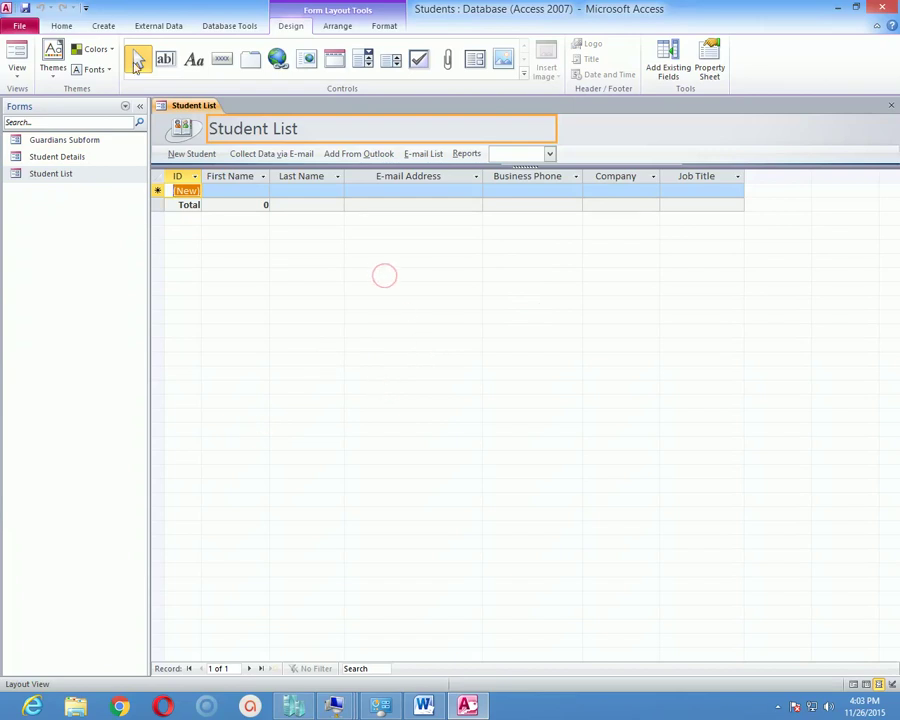
Browse every ribbon tab from File to Format, then close Access.
left_click(60, 25)
left_click(22, 25)
left_click(100, 26)
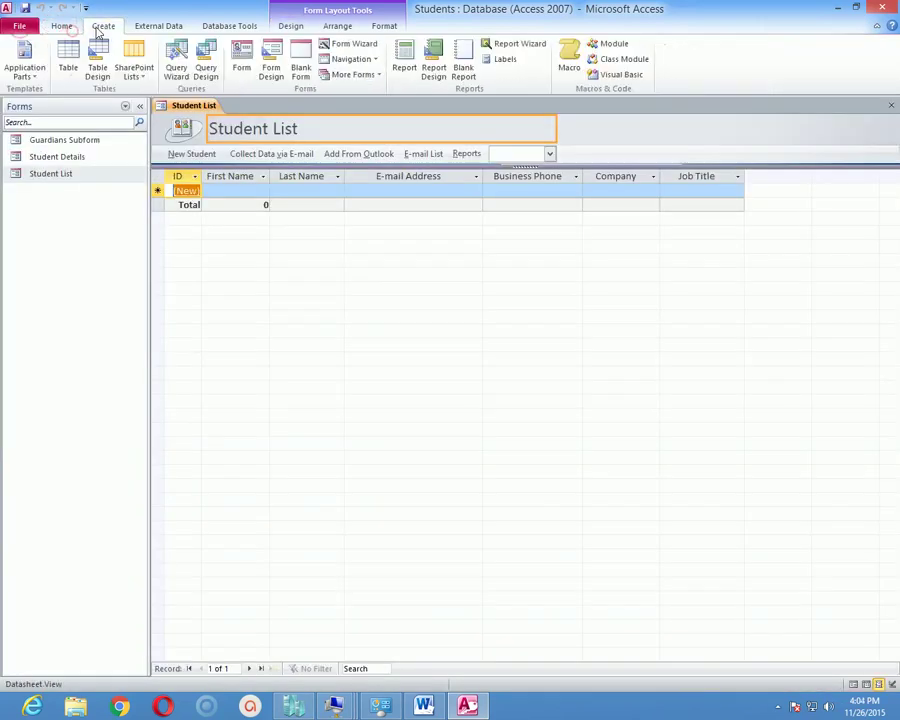
left_click(158, 25)
left_click(229, 25)
left_click(290, 25)
left_click(337, 25)
left_click(384, 25)
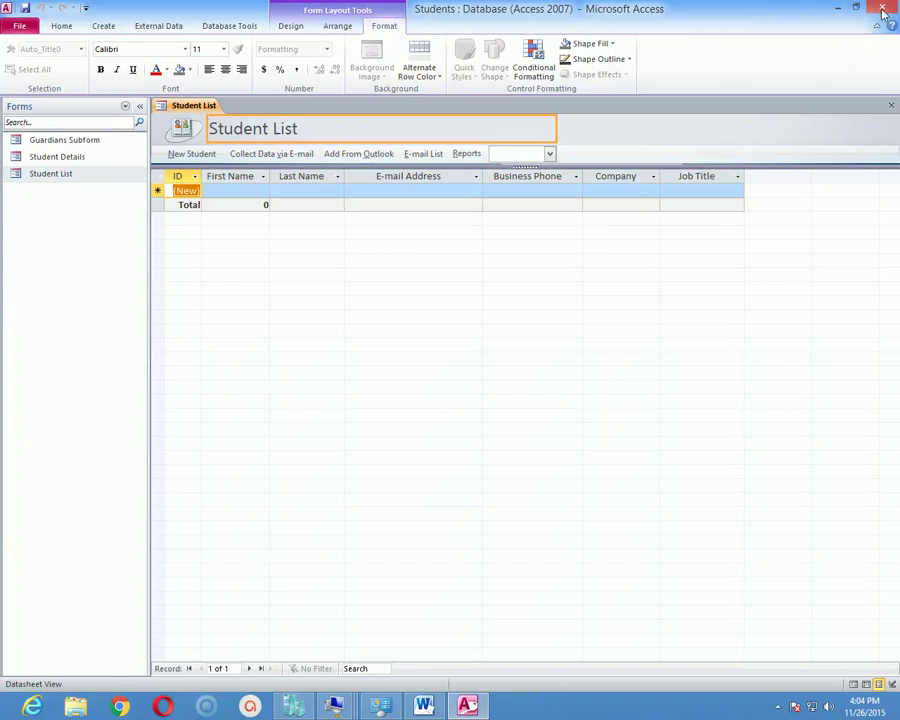
left_click(882, 7)
Decline saving the Student List form changes and go to the Windows Start screen.
left_click(455, 390)
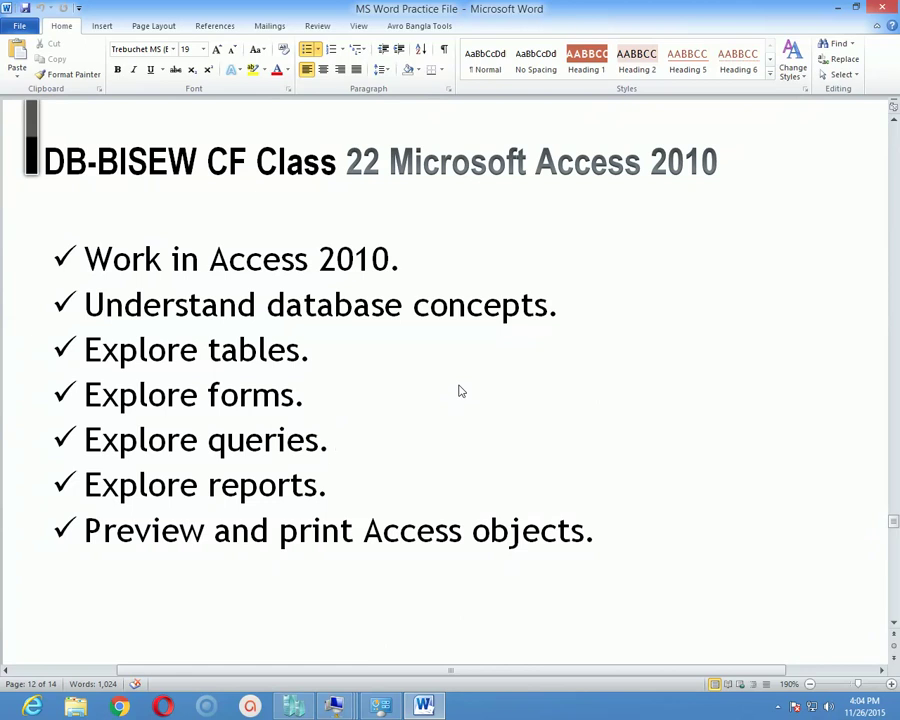
key("super")
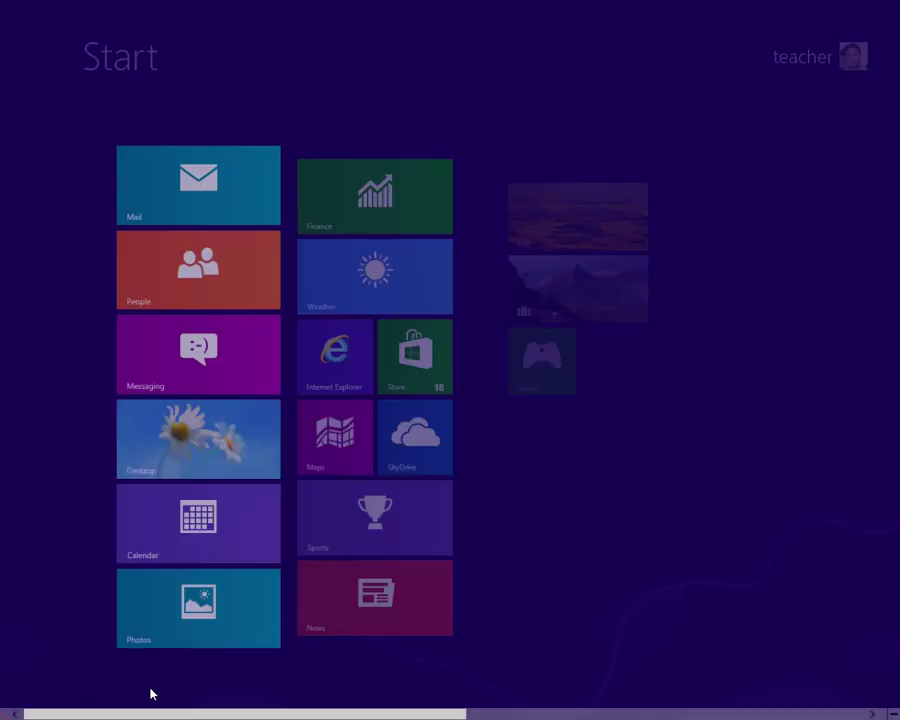
Scroll to the app tiles and launch Microsoft Access 2010.
scroll(150, 693, "down", 5)
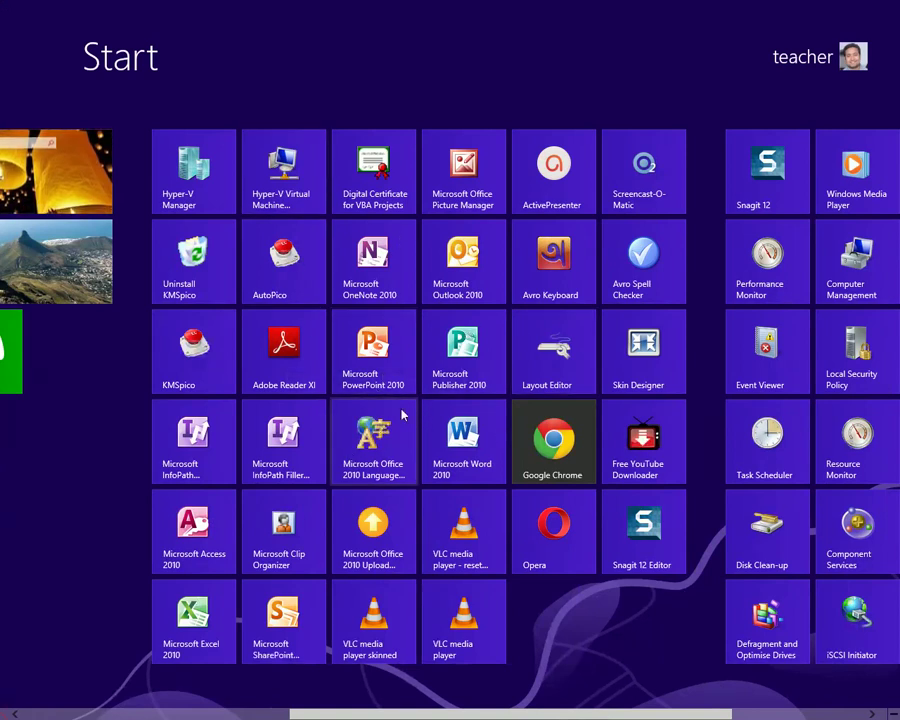
left_click(205, 522)
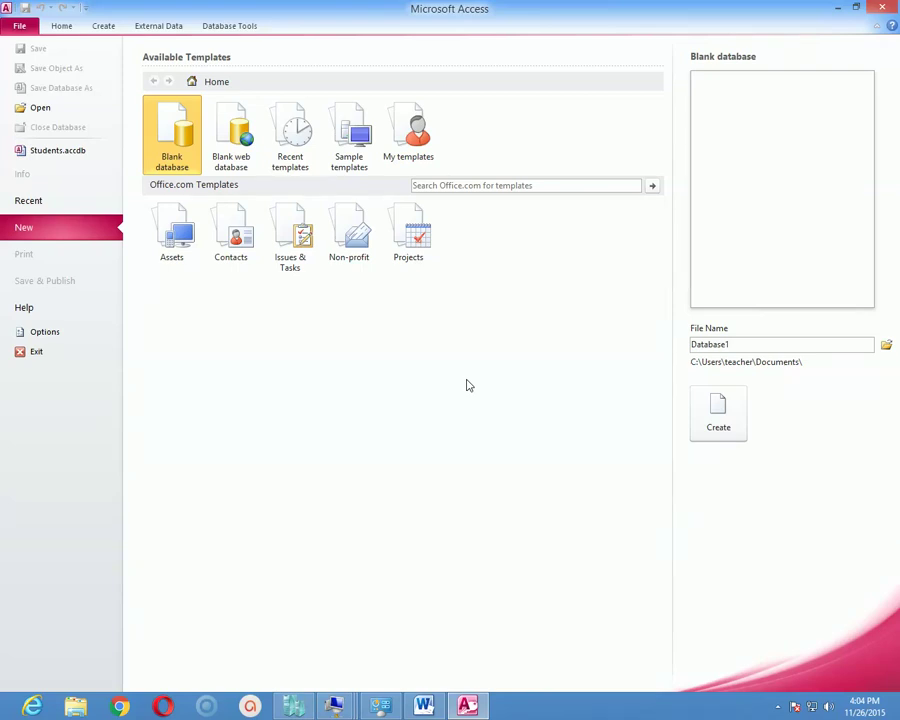
Replace the default name Database1 with 'Students Account Information'.
double_click(751, 345)
type("Students Account Information")
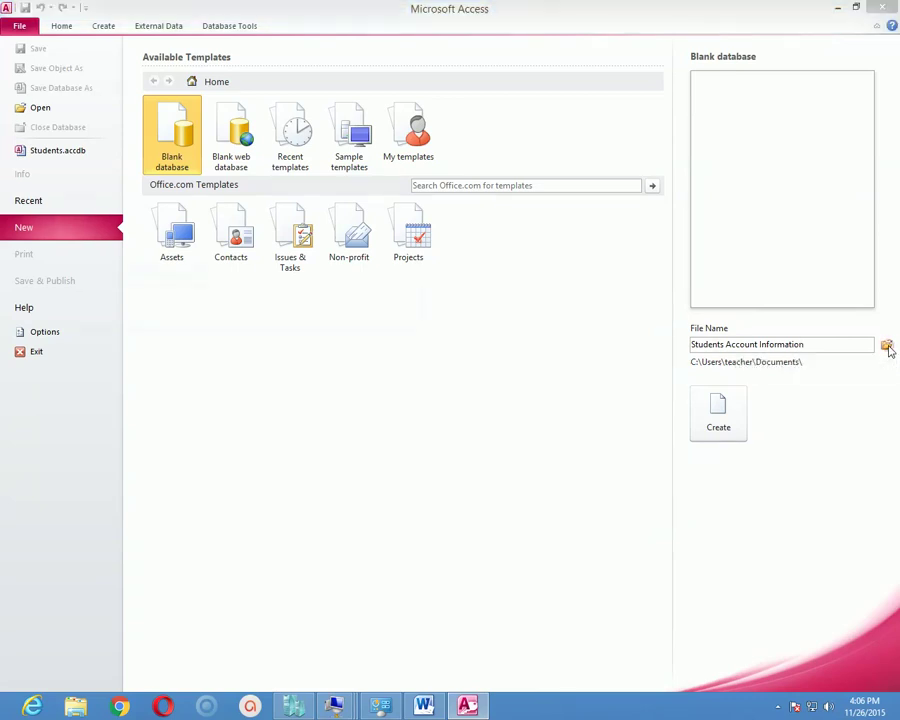
Browse the save location to D: > novelsaha > R28 CF Praxis > Access.
left_click(887, 346)
left_click_drag(300, 26, 459, 80)
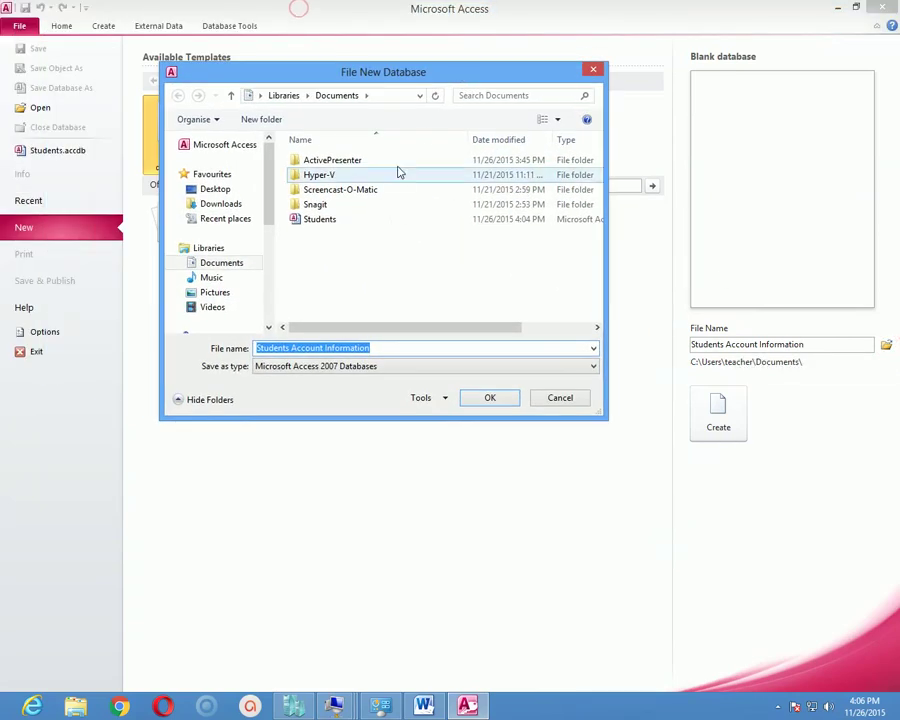
scroll(258, 262, "down", 4)
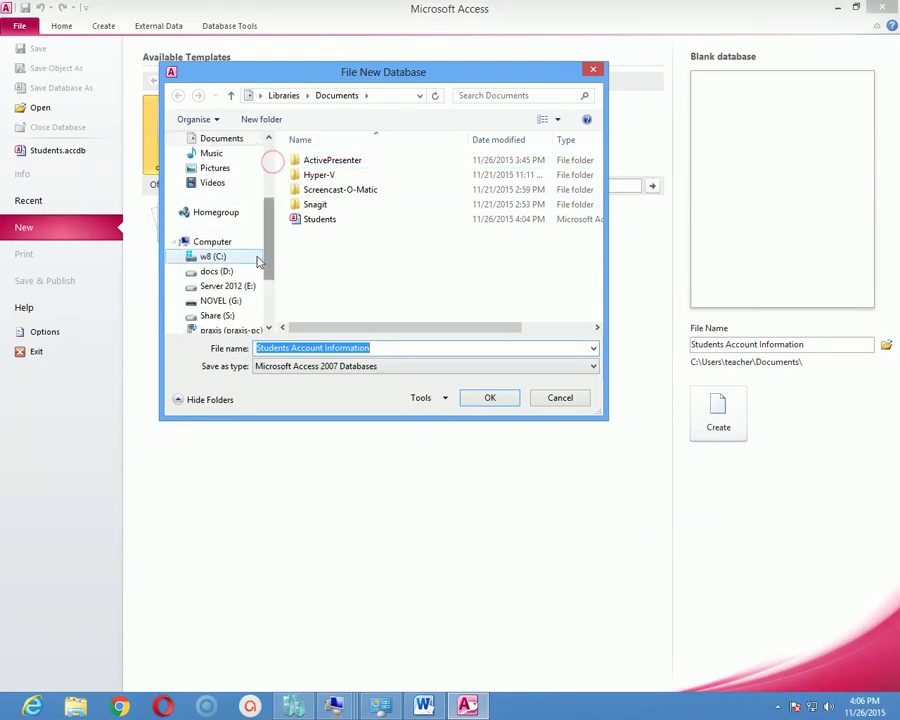
left_click(218, 271)
double_click(336, 176)
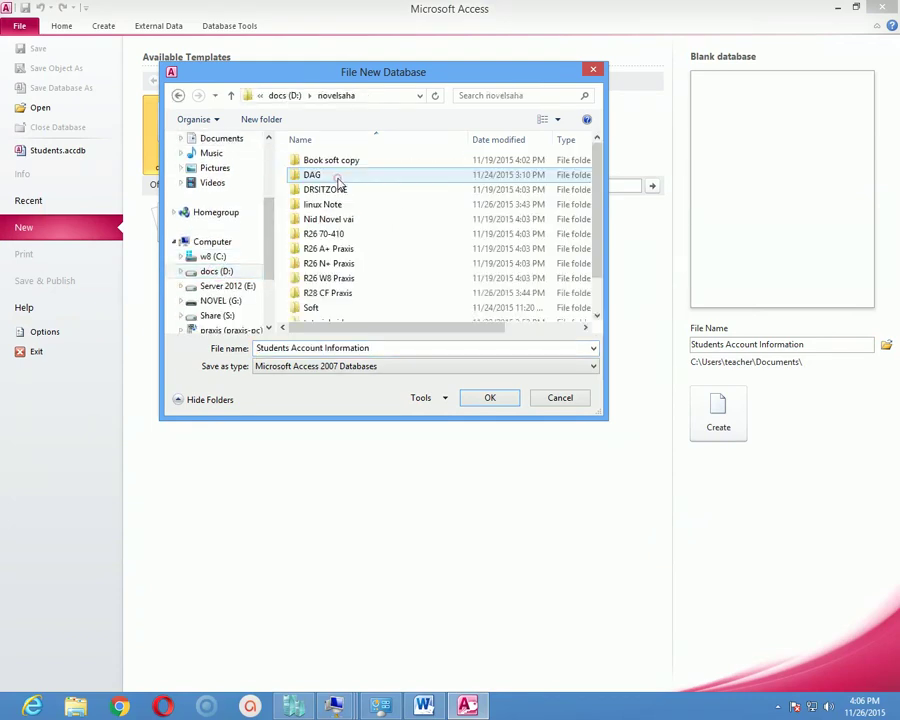
left_click(350, 249)
scroll(370, 272, "down", 1)
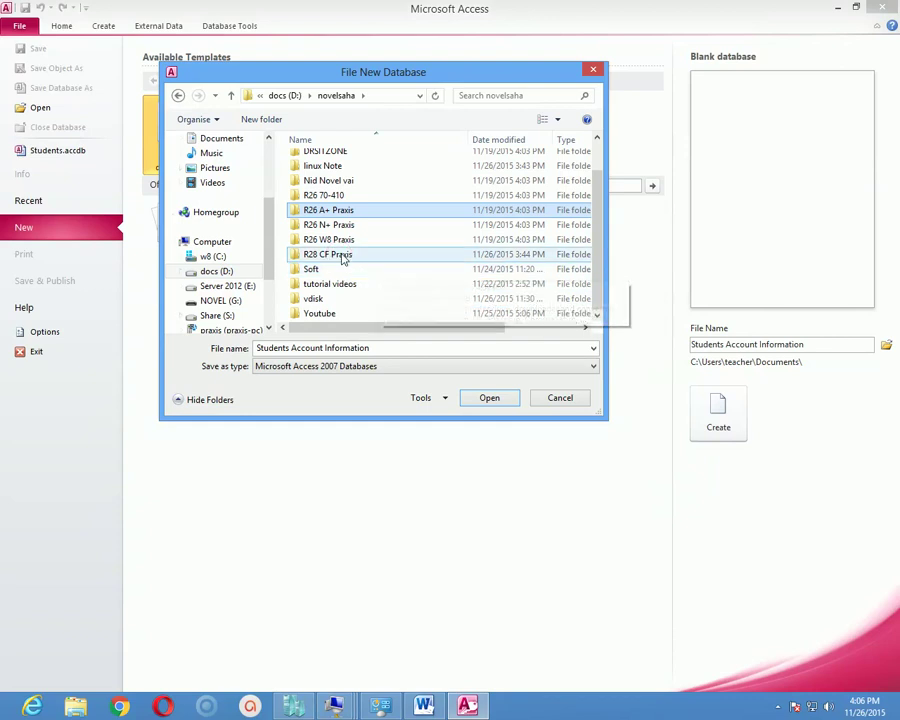
double_click(343, 258)
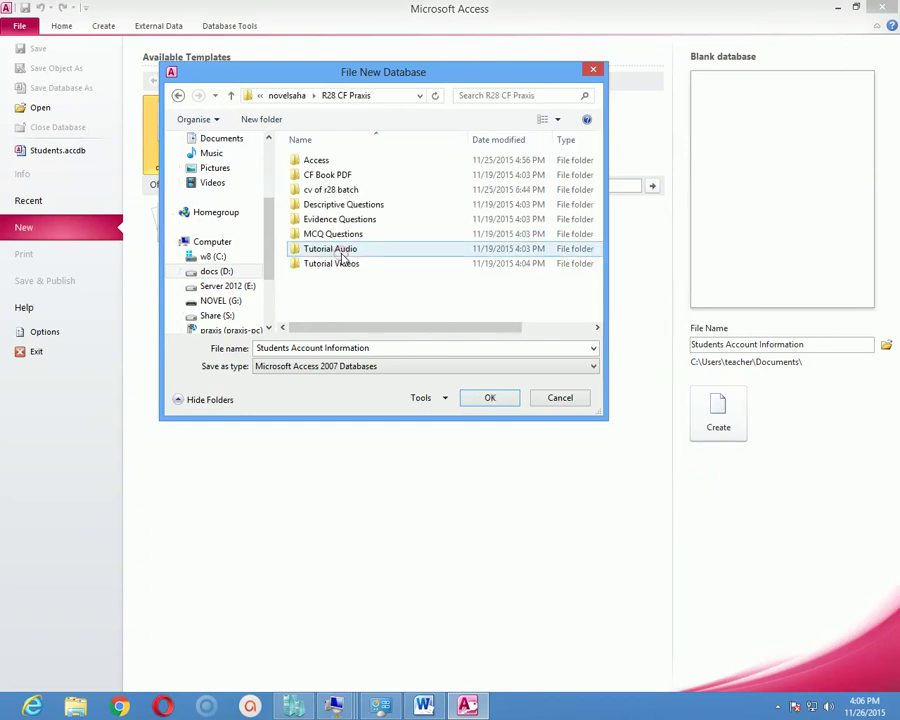
double_click(334, 162)
Append '26.11.15' to the database file name.
left_click(418, 345)
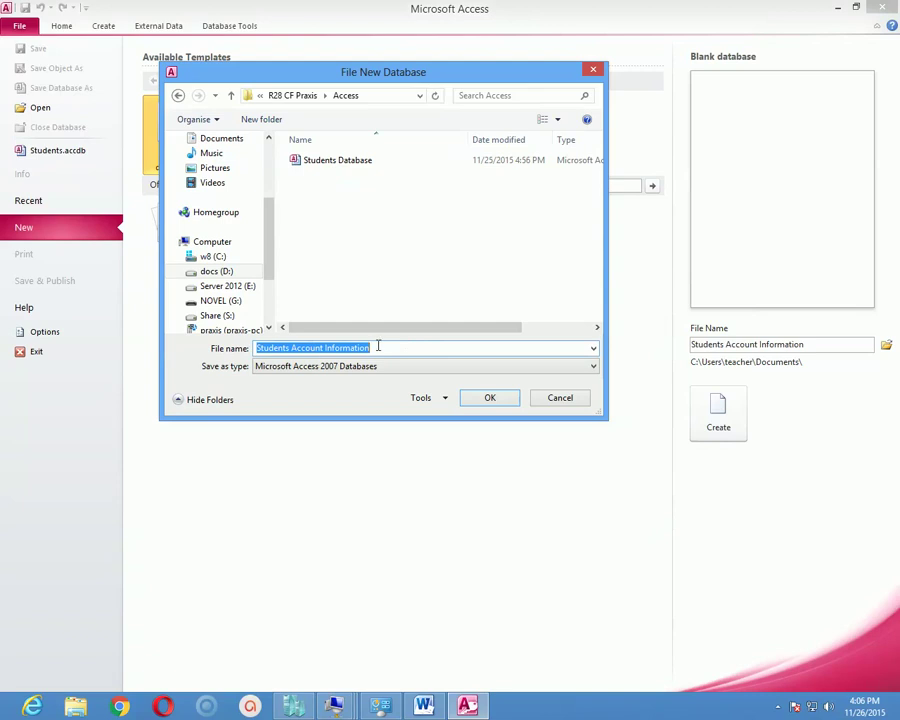
left_click(411, 349)
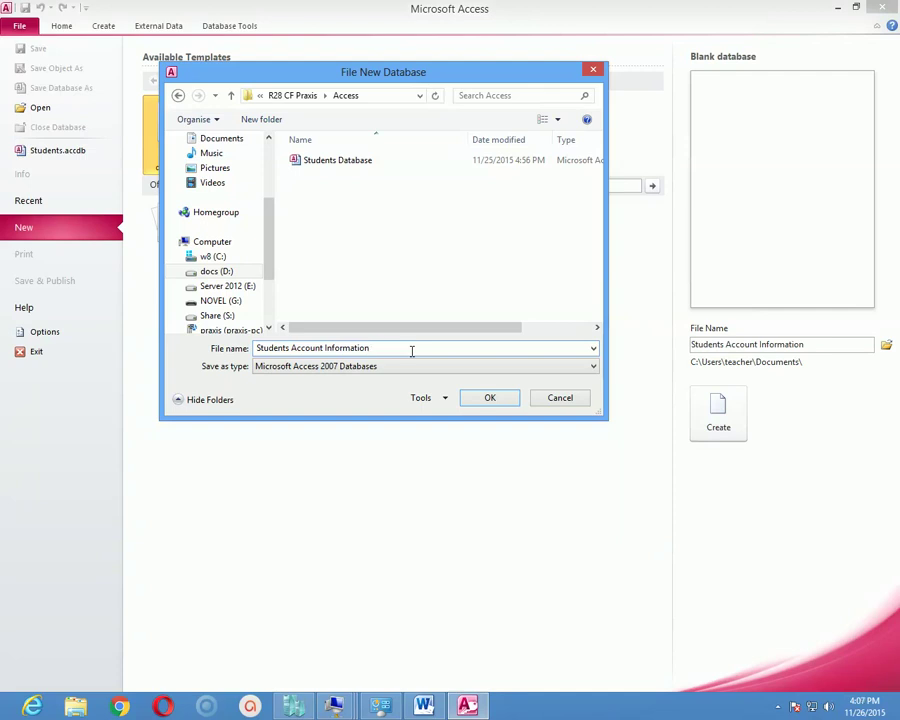
type("26.11.15")
Confirm the location and create the blank database 'Students Account Information 26.11.15'.
left_click(490, 397)
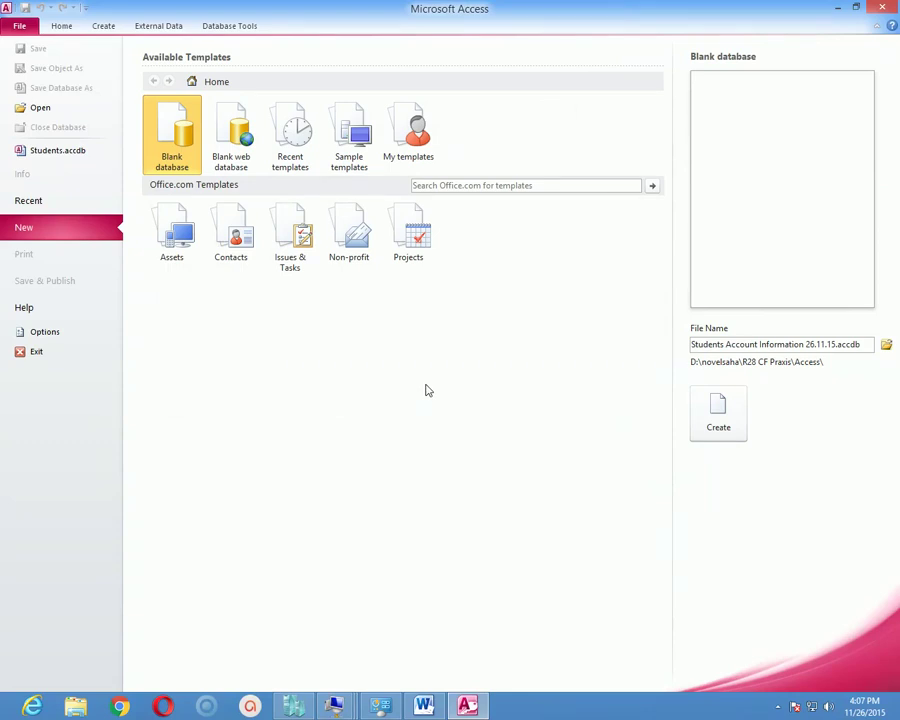
left_click(712, 346)
left_click(768, 344)
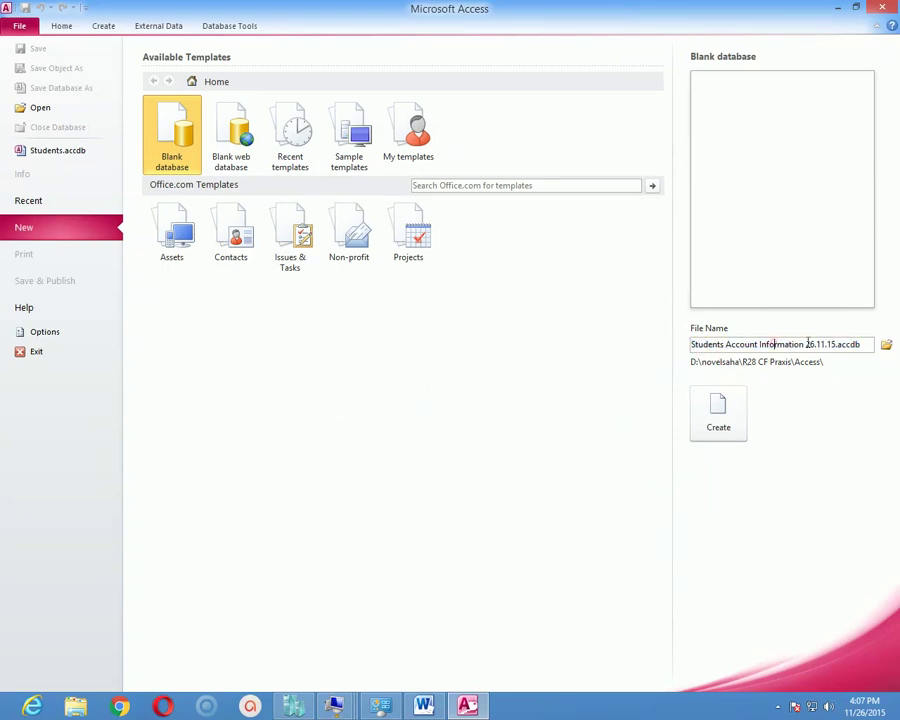
left_click(862, 343)
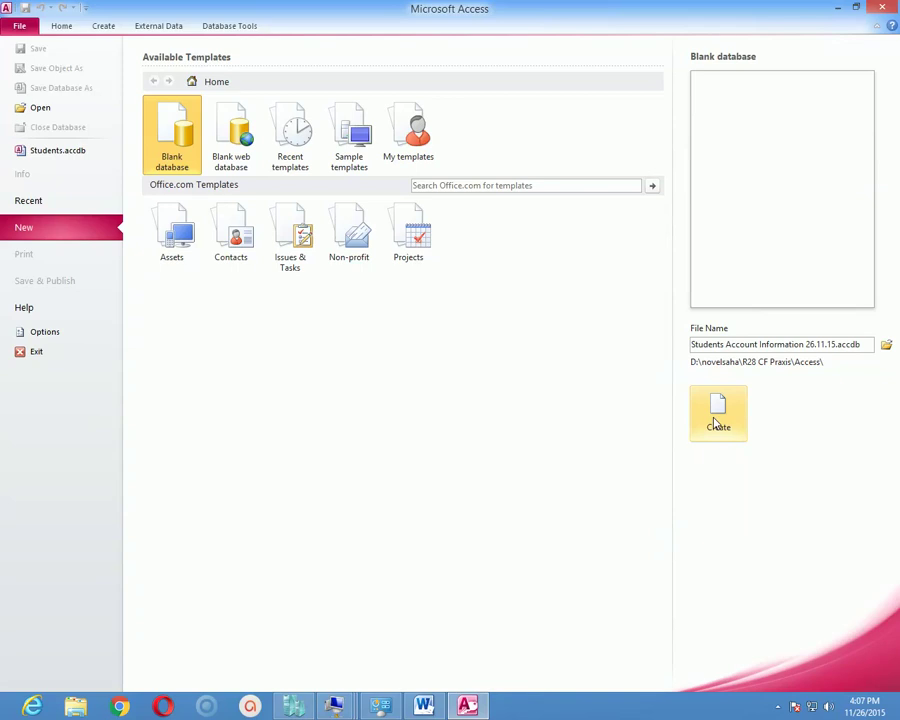
left_click(716, 424)
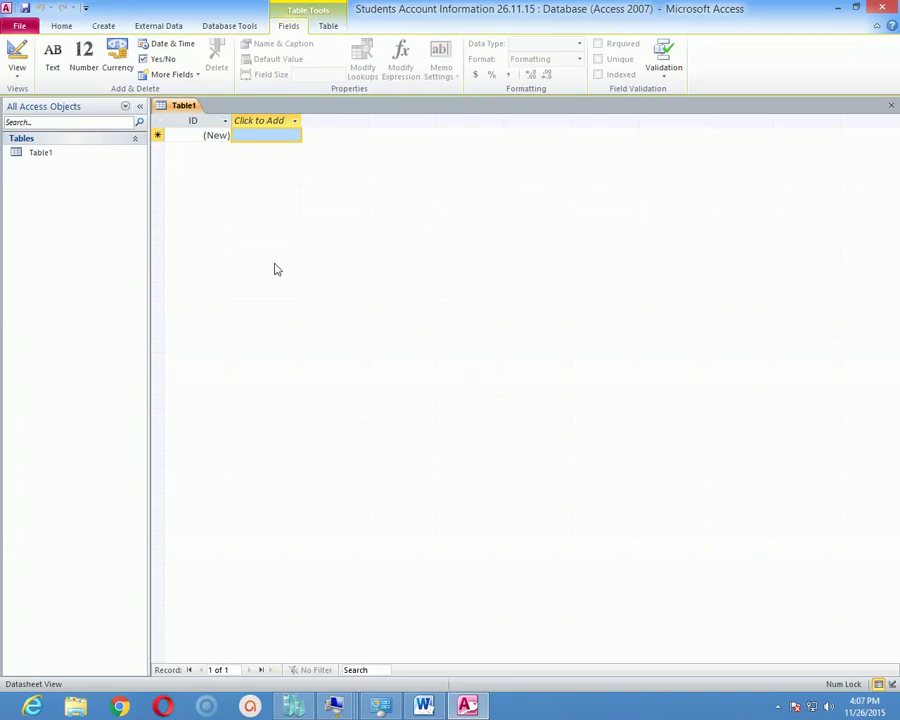
Open Table1 in Design view, saving it under the default name Table1.
left_click(42, 159)
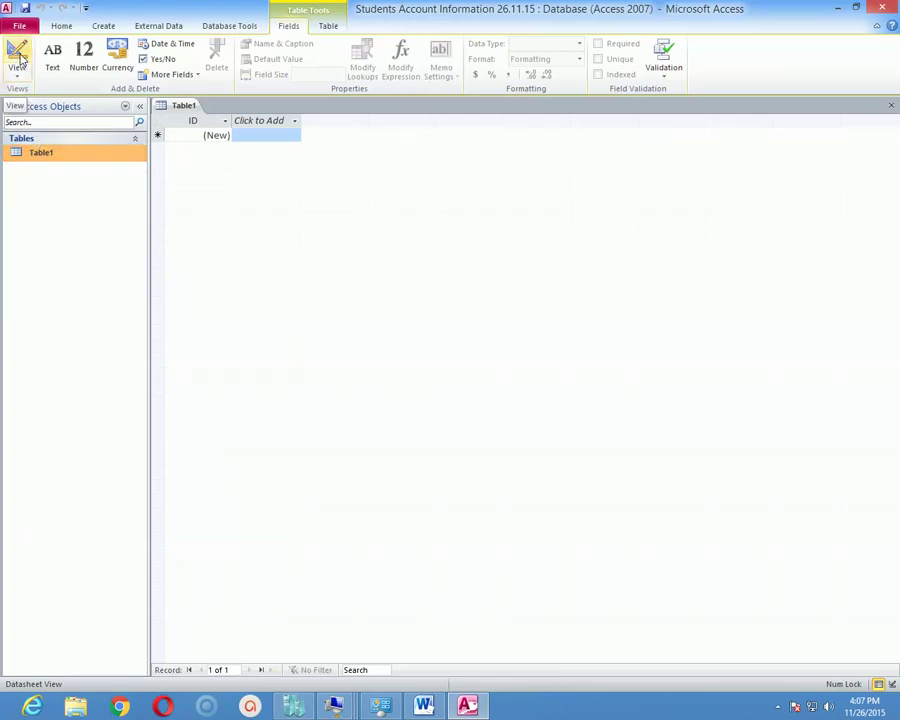
left_click(18, 58)
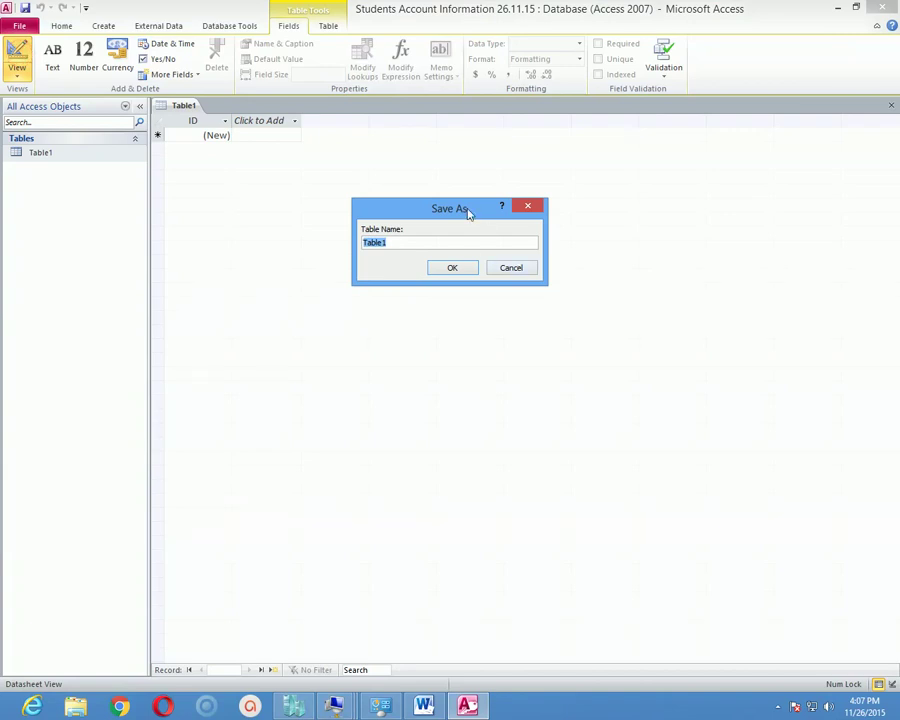
left_click_drag(447, 205, 450, 241)
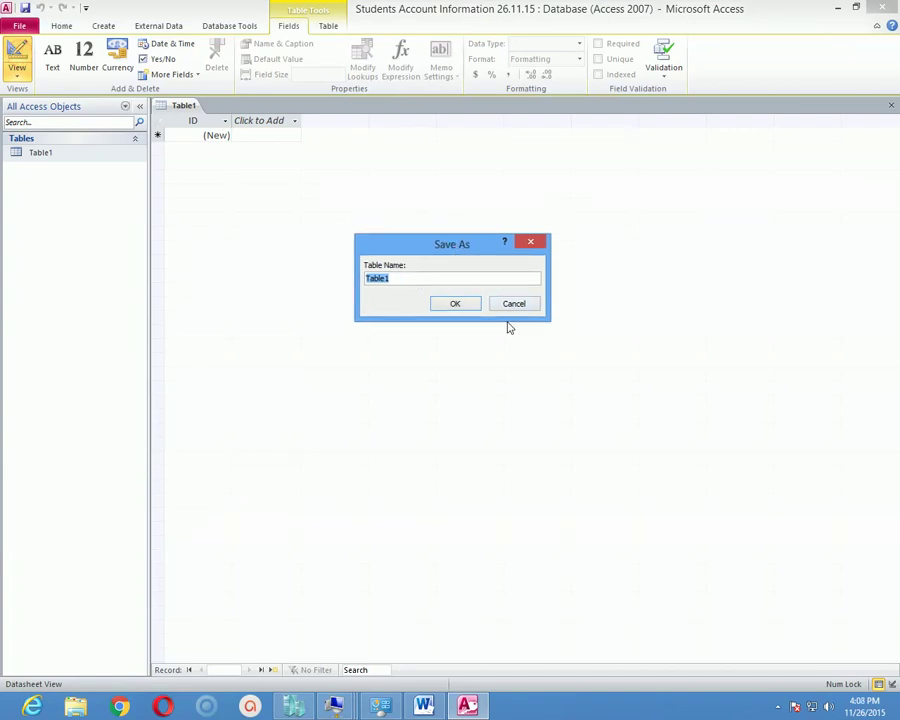
left_click(462, 307)
left_click(182, 133)
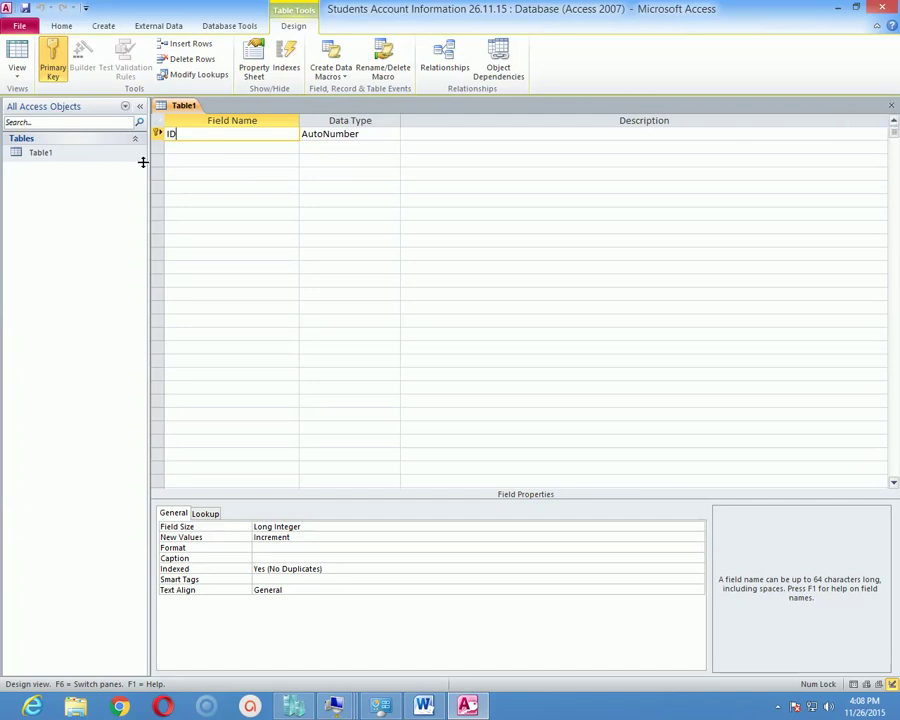
Toggle Table1 between Design and Datasheet views, finishing in Datasheet view.
left_click(27, 76)
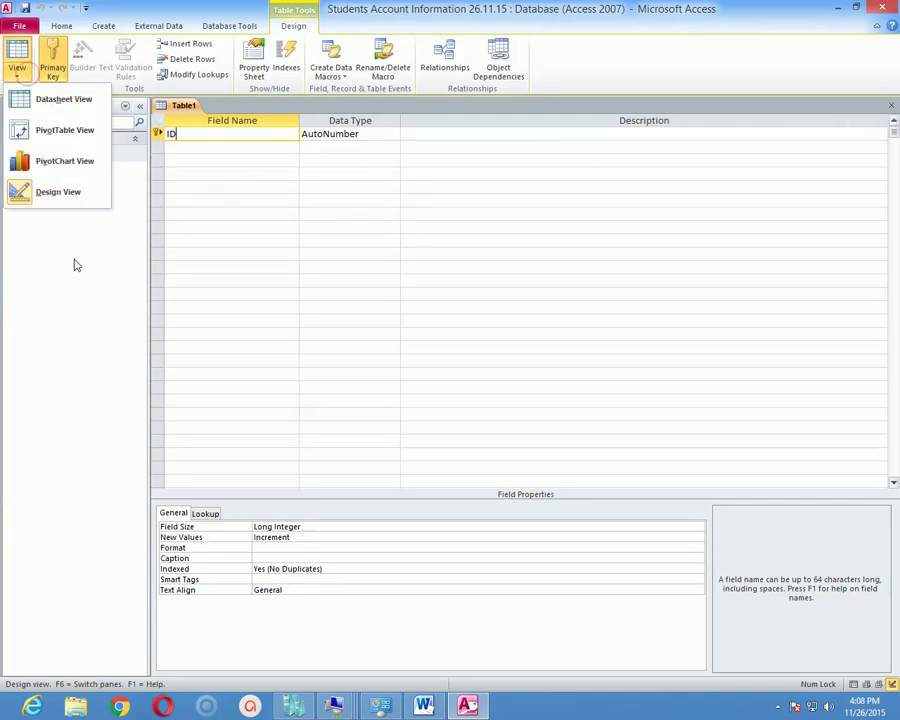
left_click(80, 99)
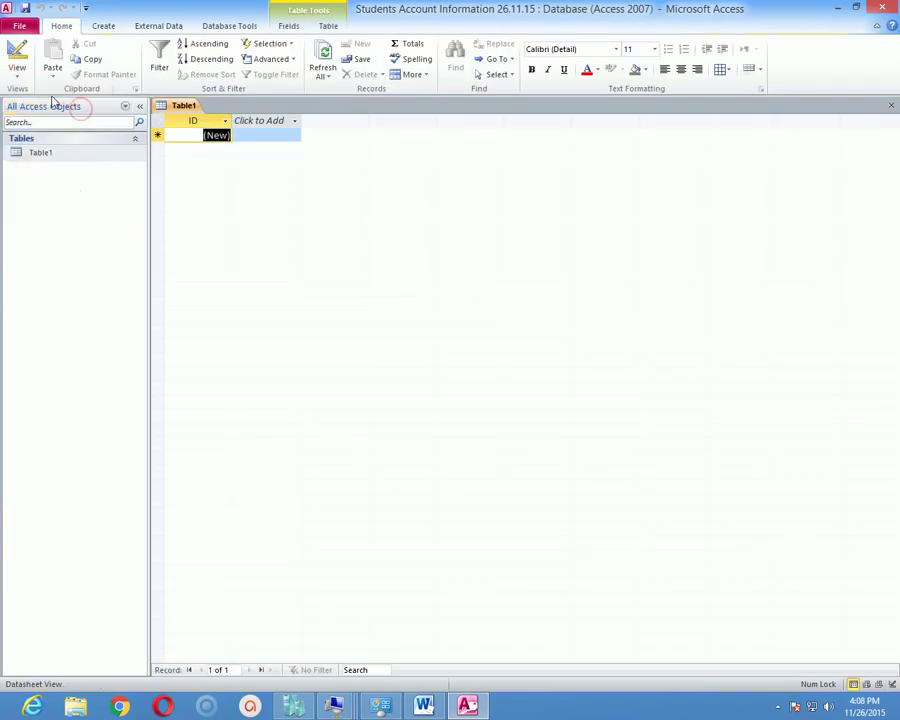
left_click(17, 70)
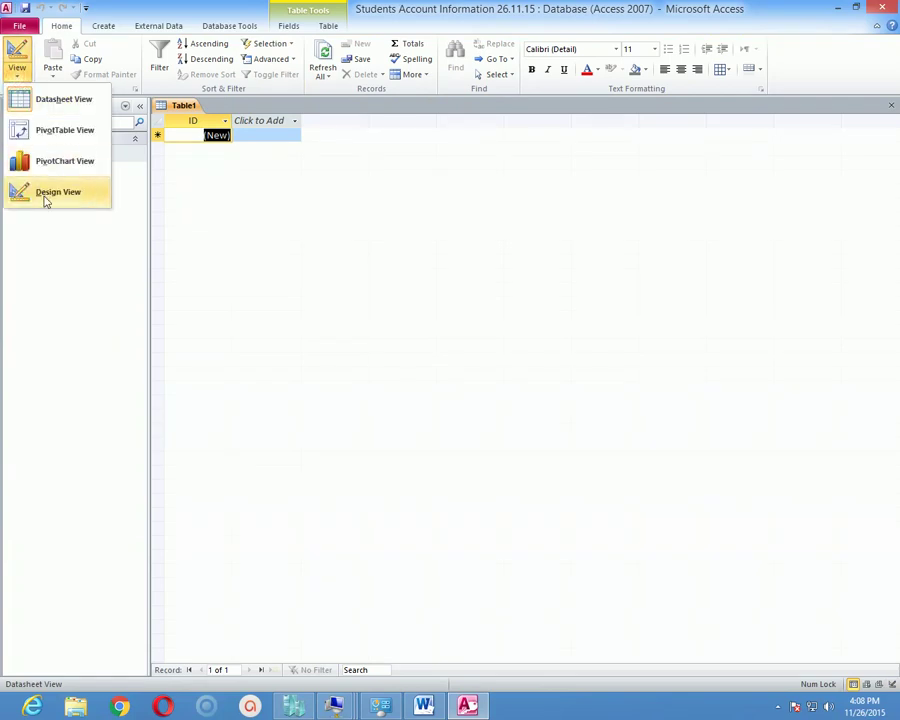
left_click(44, 197)
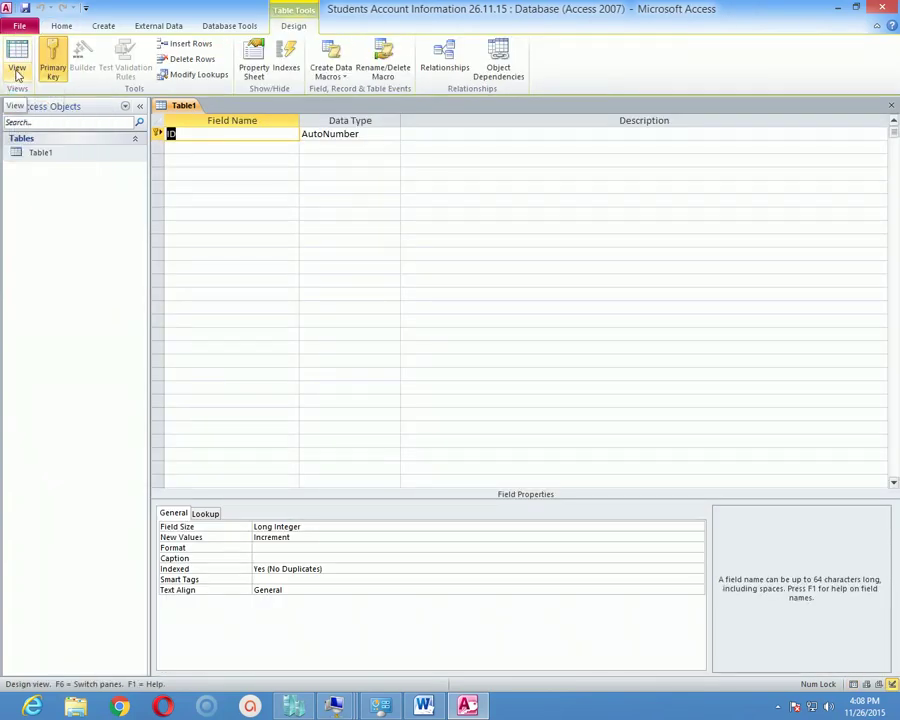
left_click(16, 70)
left_click(36, 94)
left_click(17, 72)
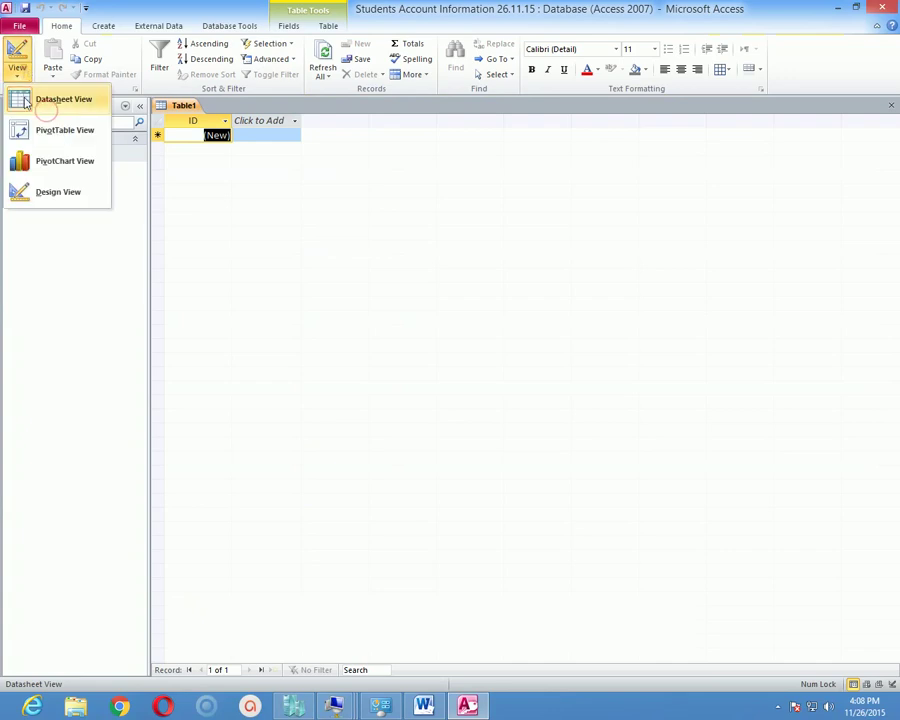
left_click(40, 192)
double_click(50, 153)
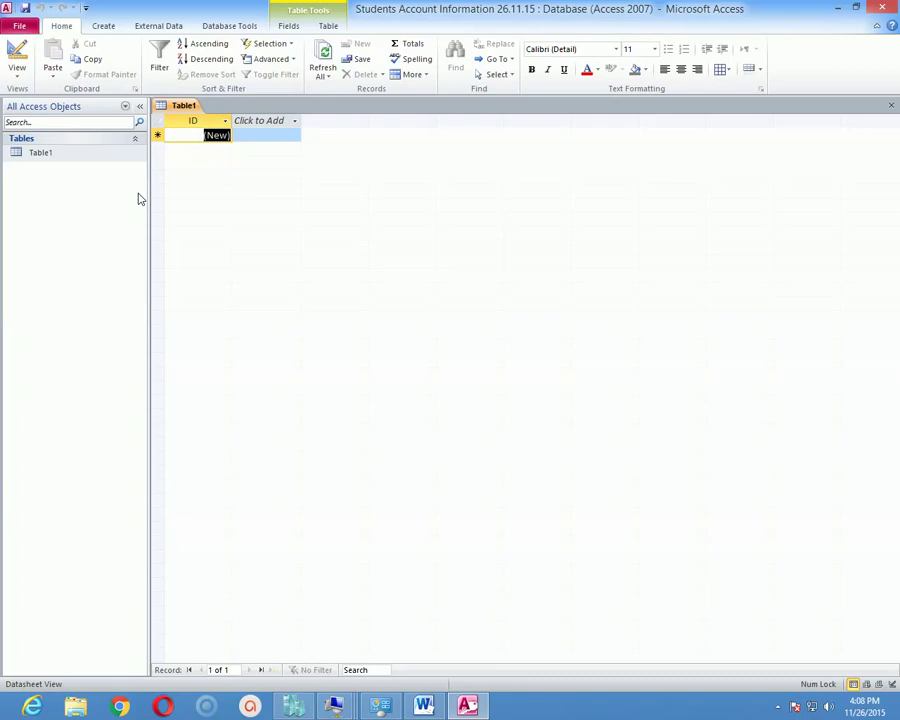
left_click(17, 75)
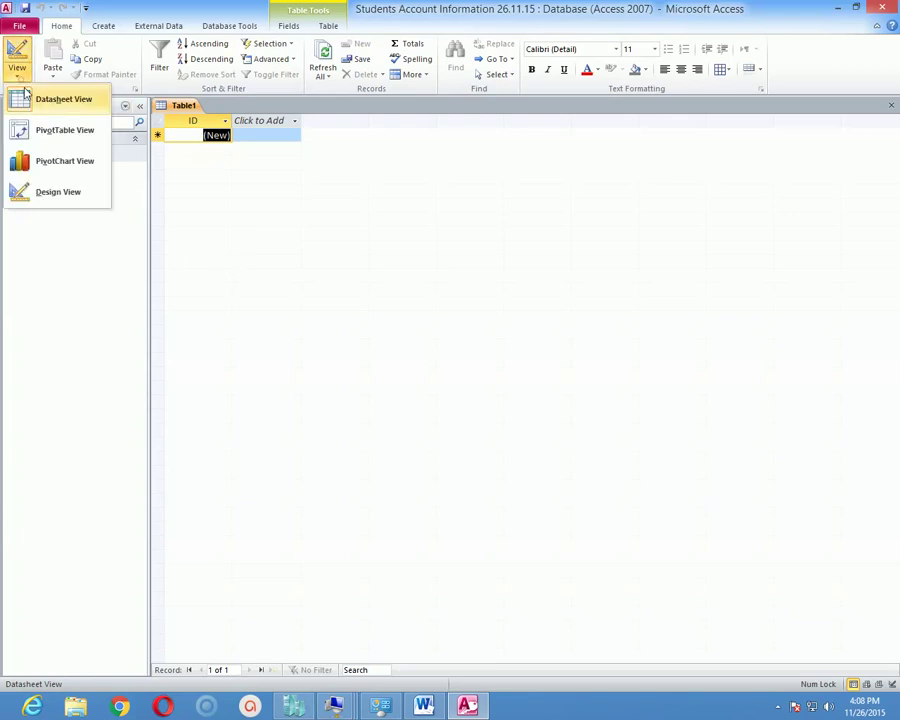
left_click(44, 100)
Close the Table1 tab, then delete Table1 from the Navigation Pane and confirm Yes.
right_click(180, 106)
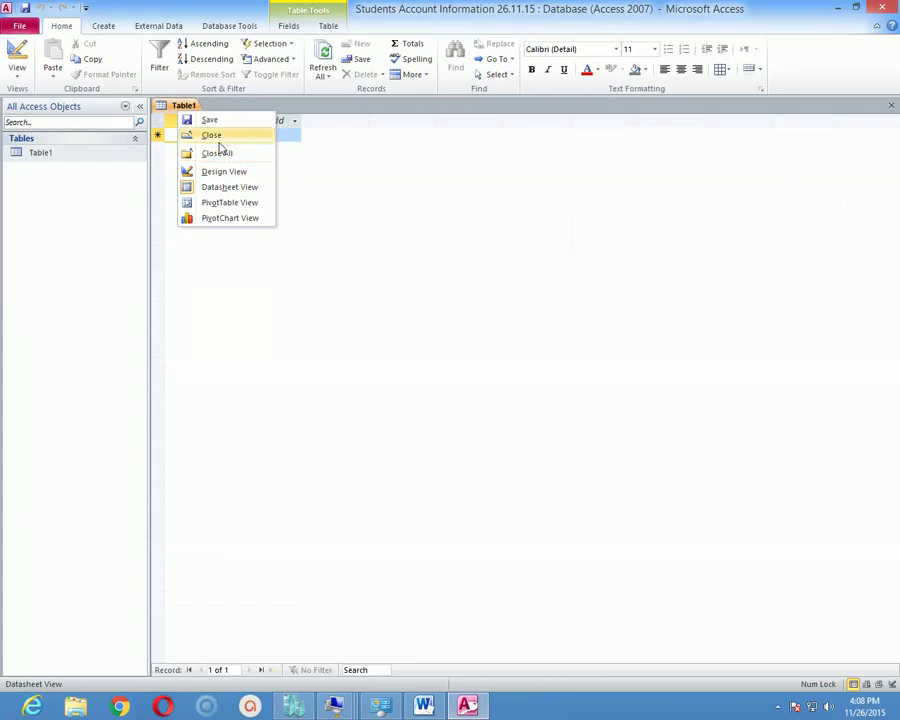
left_click(214, 137)
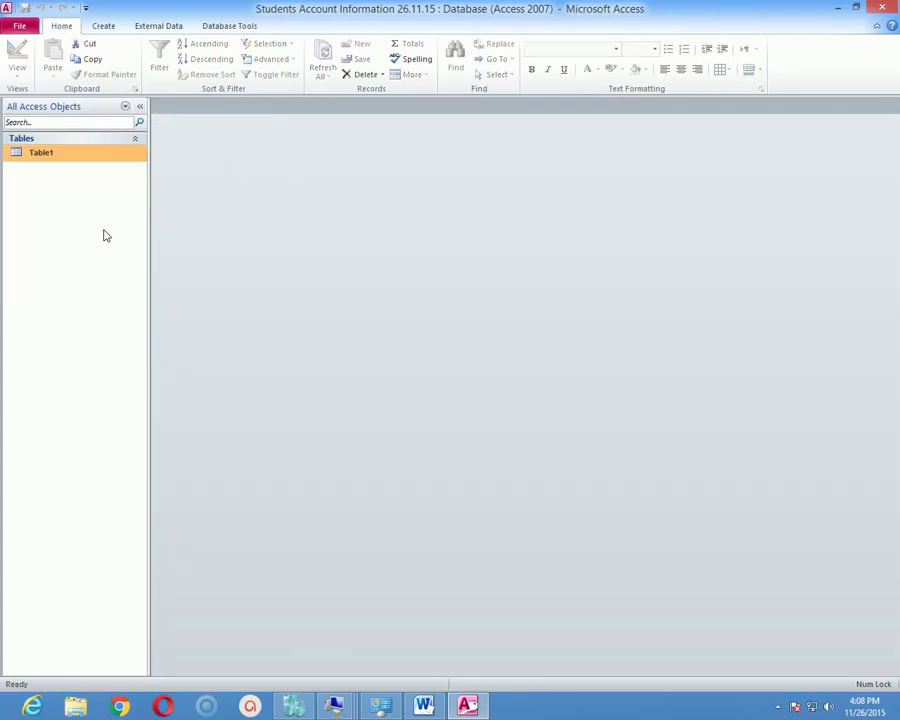
right_click(59, 153)
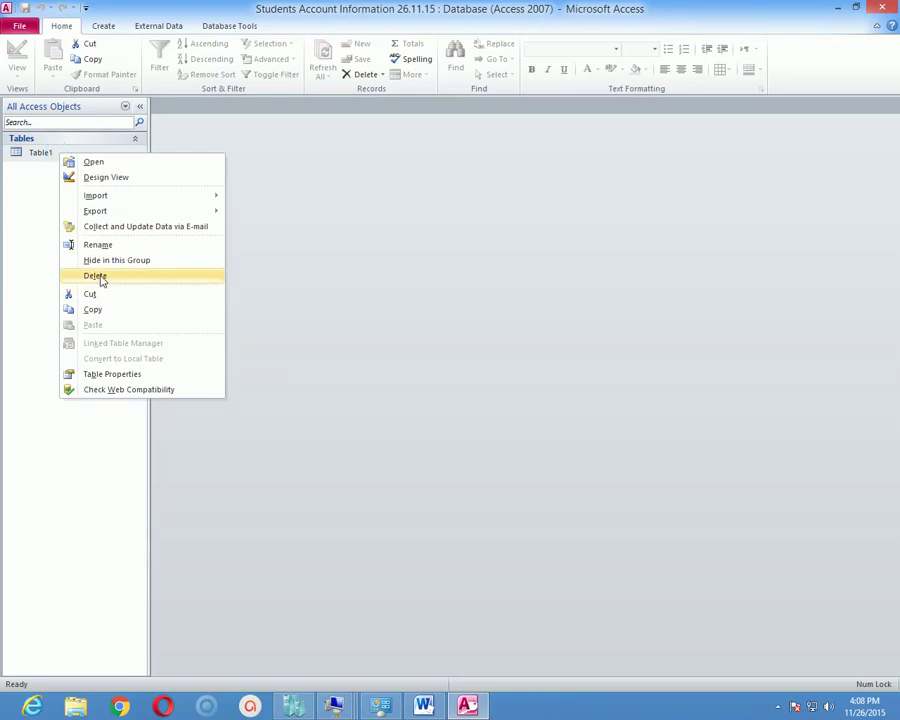
left_click(104, 276)
left_click(396, 391)
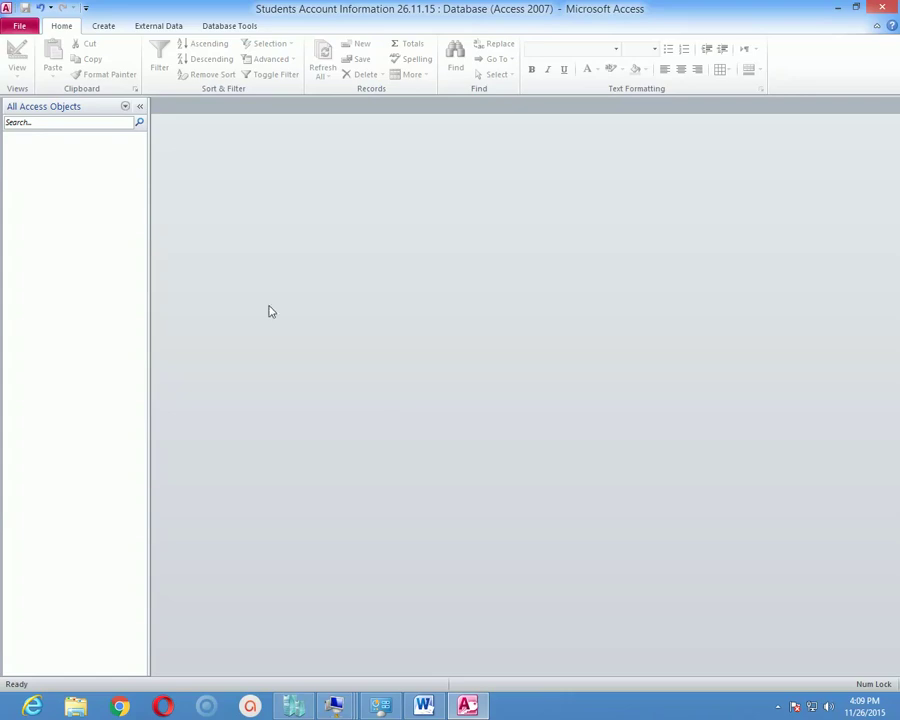
Create a new blank Table1 in Datasheet view from the Create tab.
left_click(113, 27)
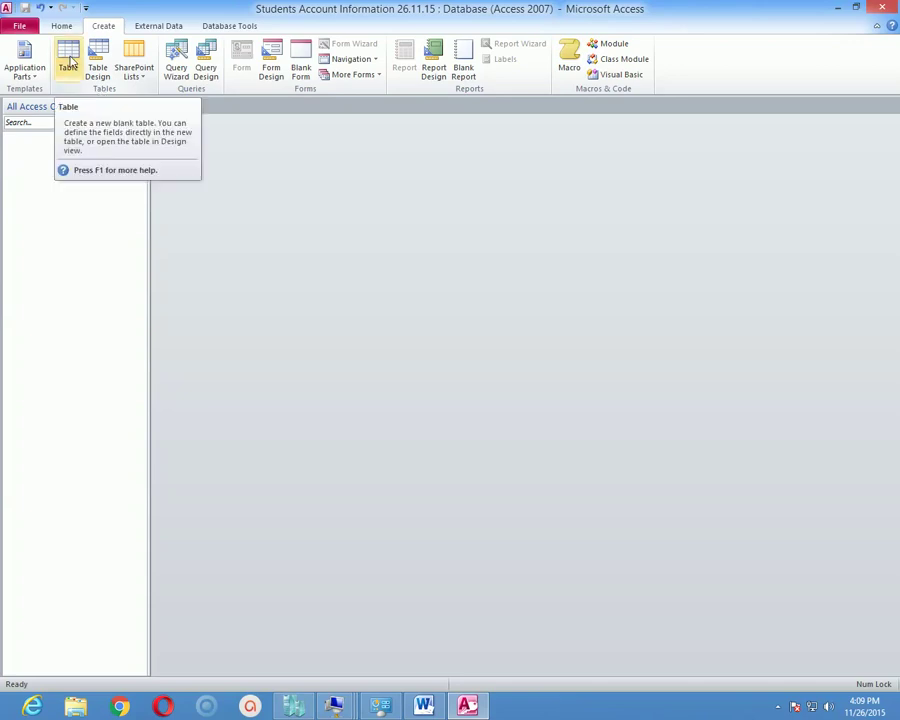
left_click(70, 63)
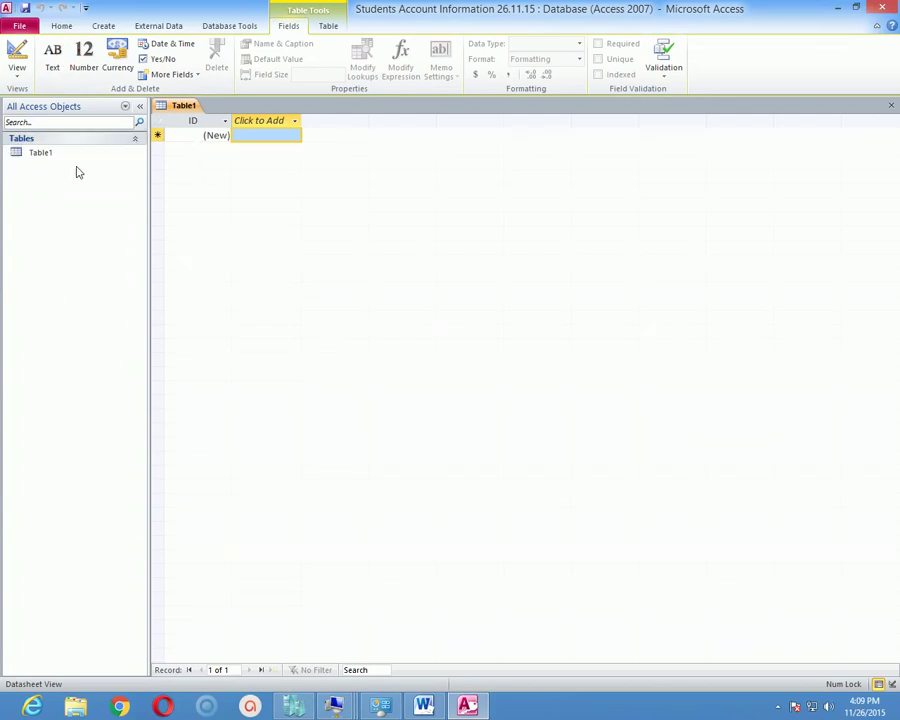
left_click(17, 72)
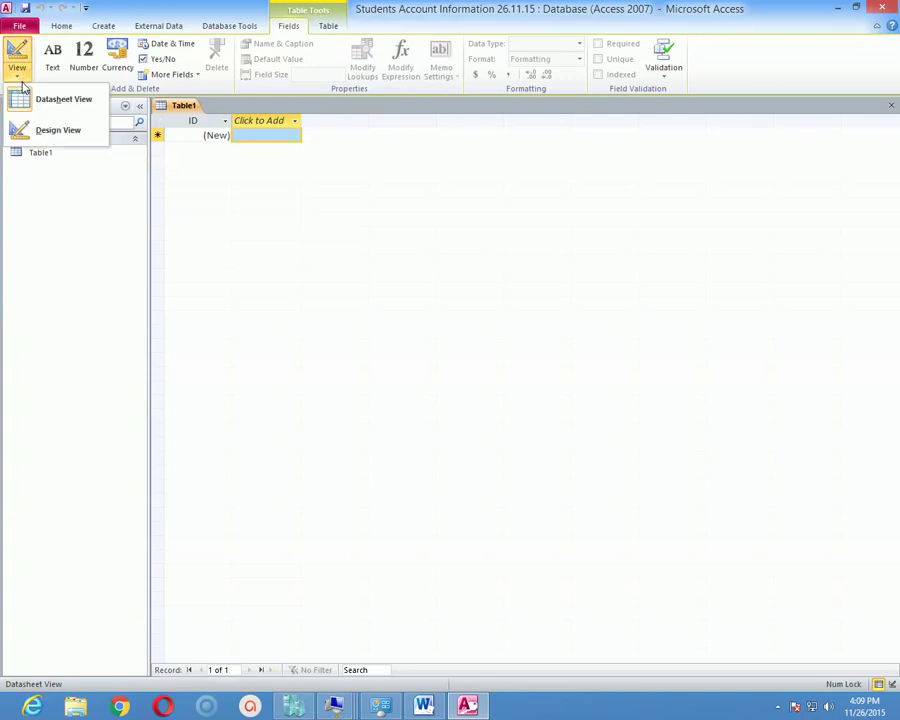
Switch Table1 to Design view, saving it as 'Student Info Table'.
left_click(82, 133)
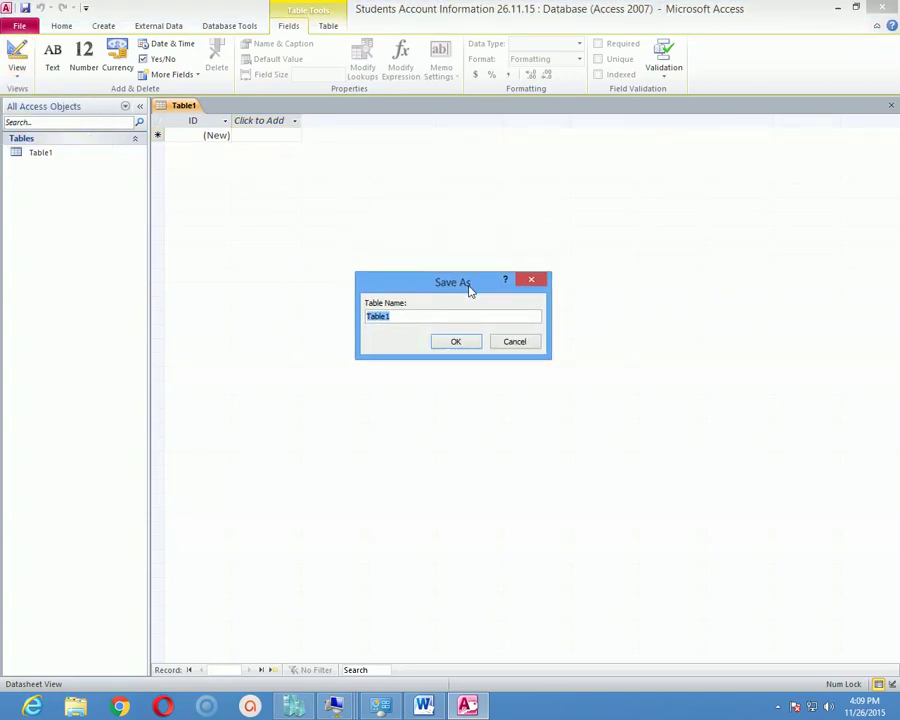
type("Student Info Table")
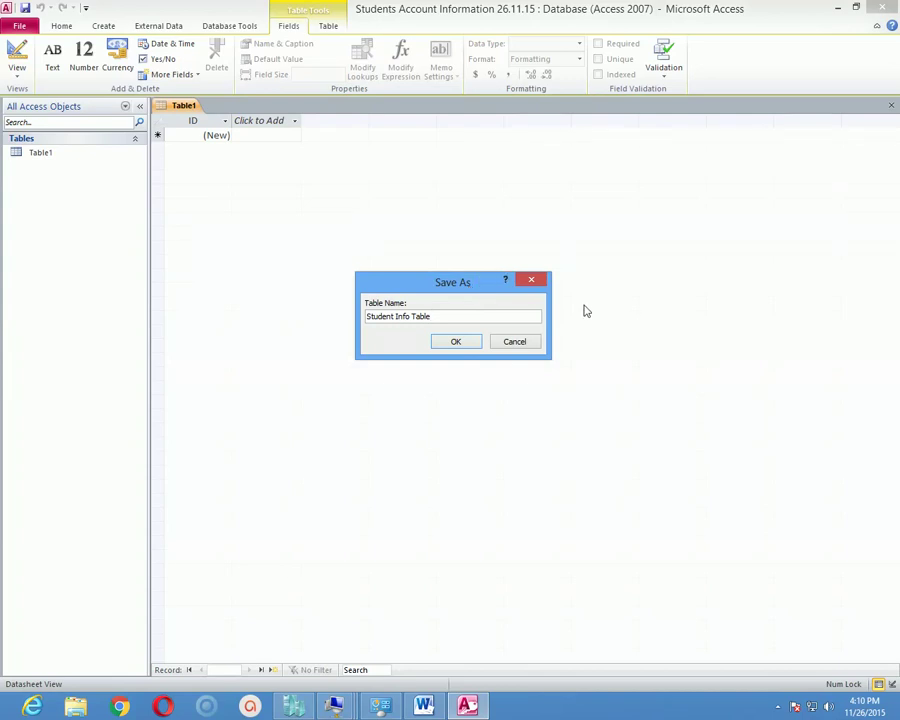
left_click(465, 341)
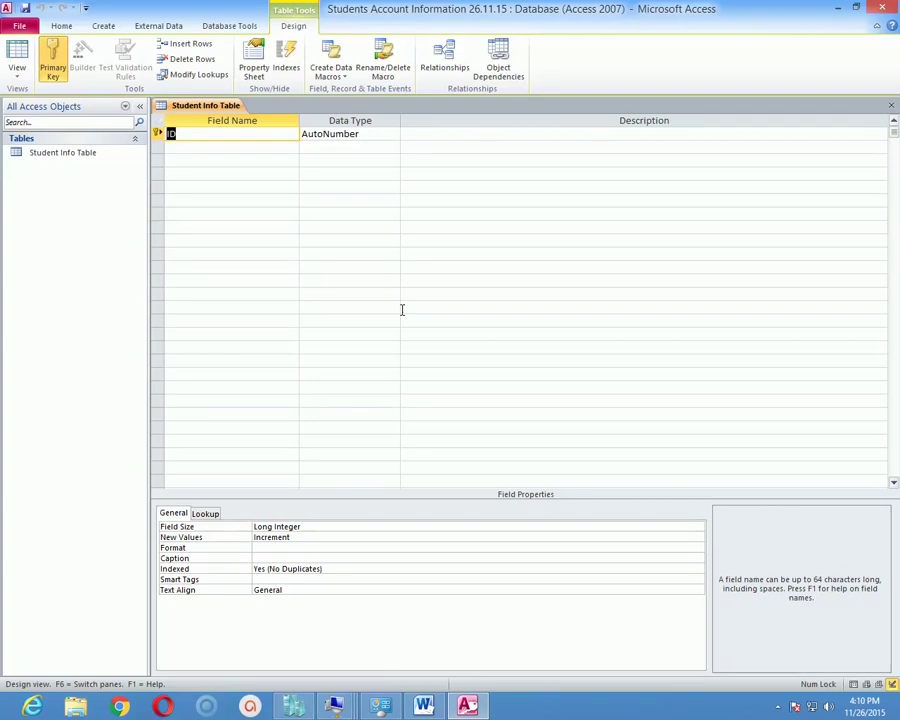
Rename the ID field to SID and toggle off its primary key.
key("Tab")
key("shift+Tab")
left_click(182, 136)
key("BackSpace")
key("BackSpace")
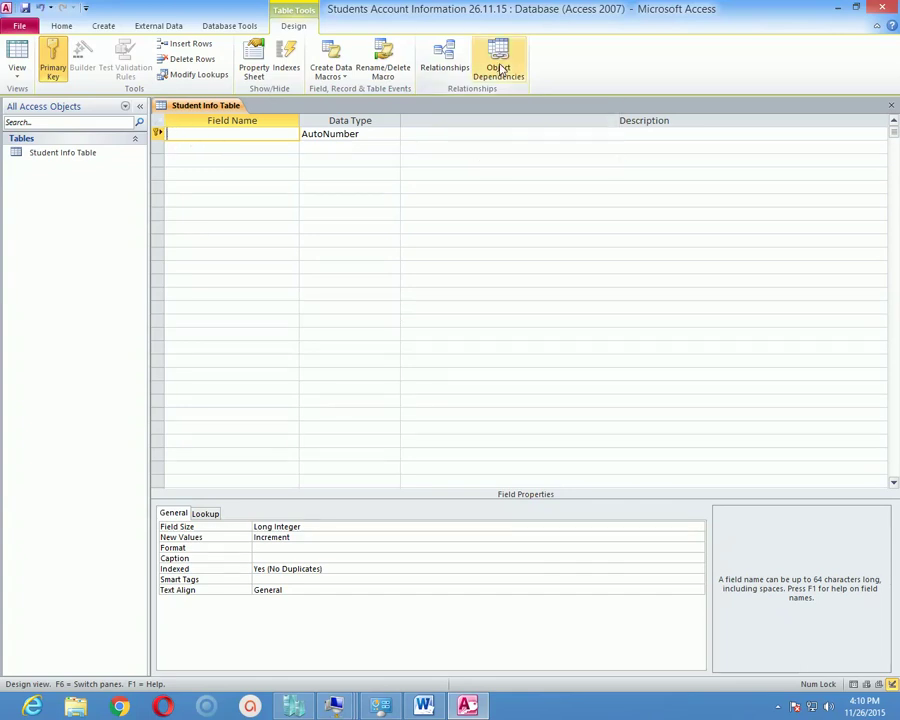
type("SID")
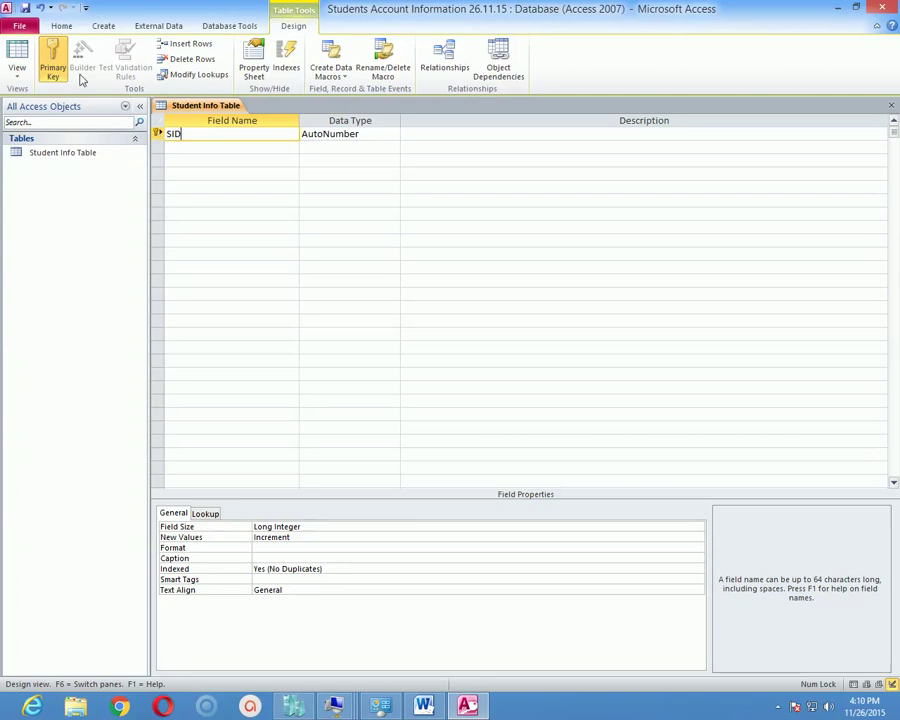
left_click(53, 58)
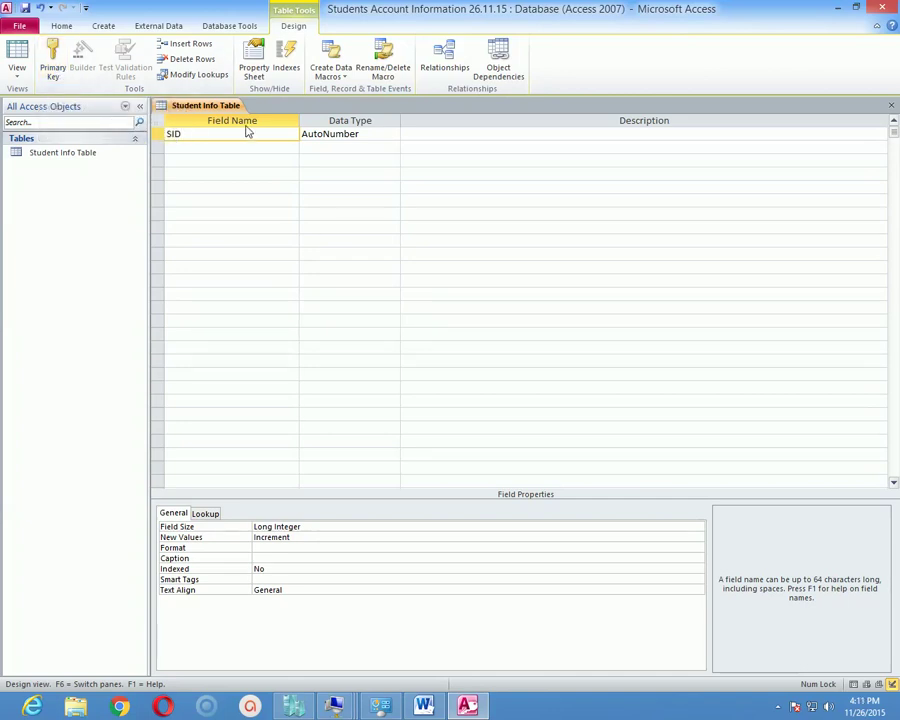
left_click(206, 147)
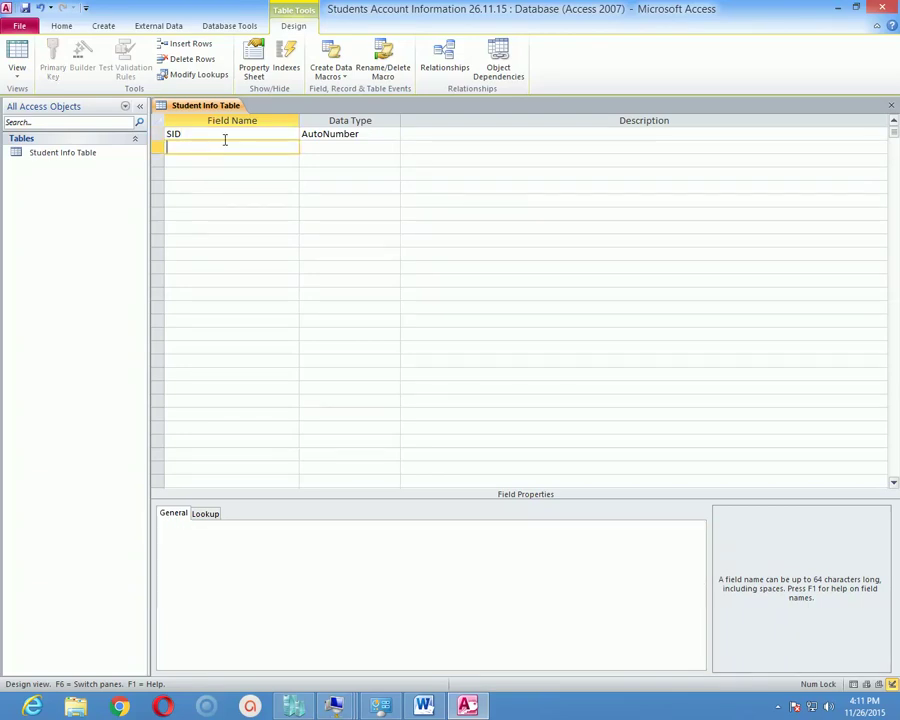
Type SNAME as the second field name and change SID's data type from AutoNumber to Number.
key("Caps_Lock")
type("SNAME")
left_click(206, 133)
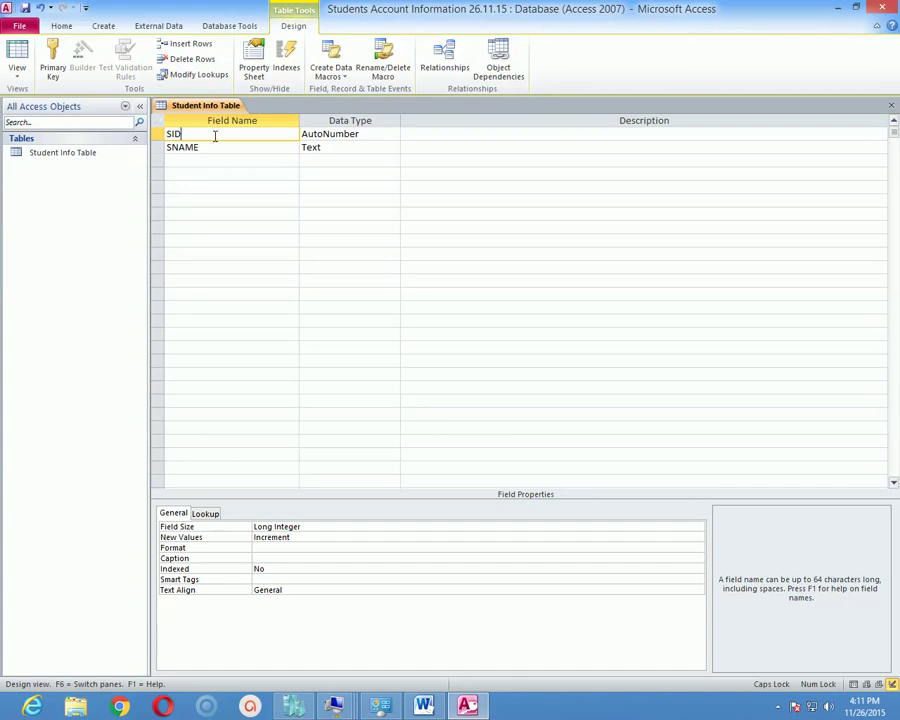
left_click(368, 134)
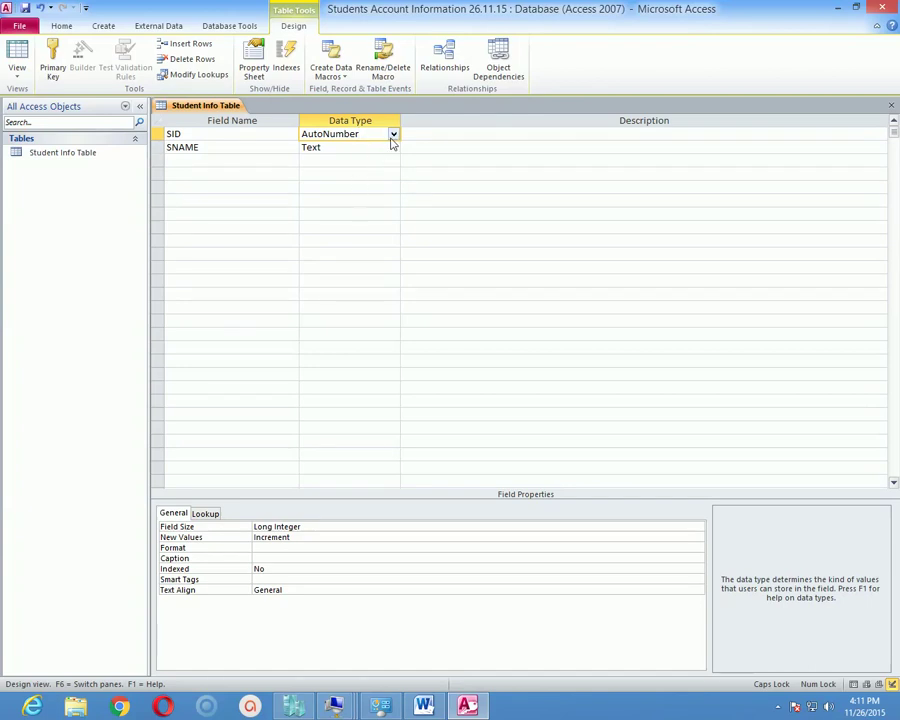
left_click(393, 136)
left_click(364, 173)
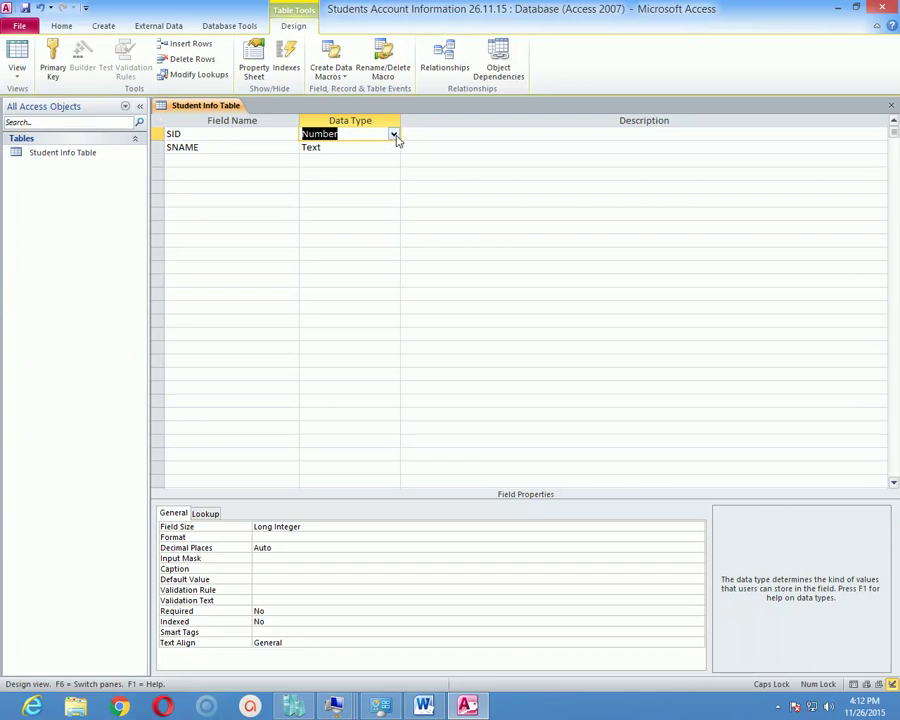
Change the SID field's data type from Number to Text.
left_click(394, 135)
left_click(348, 148)
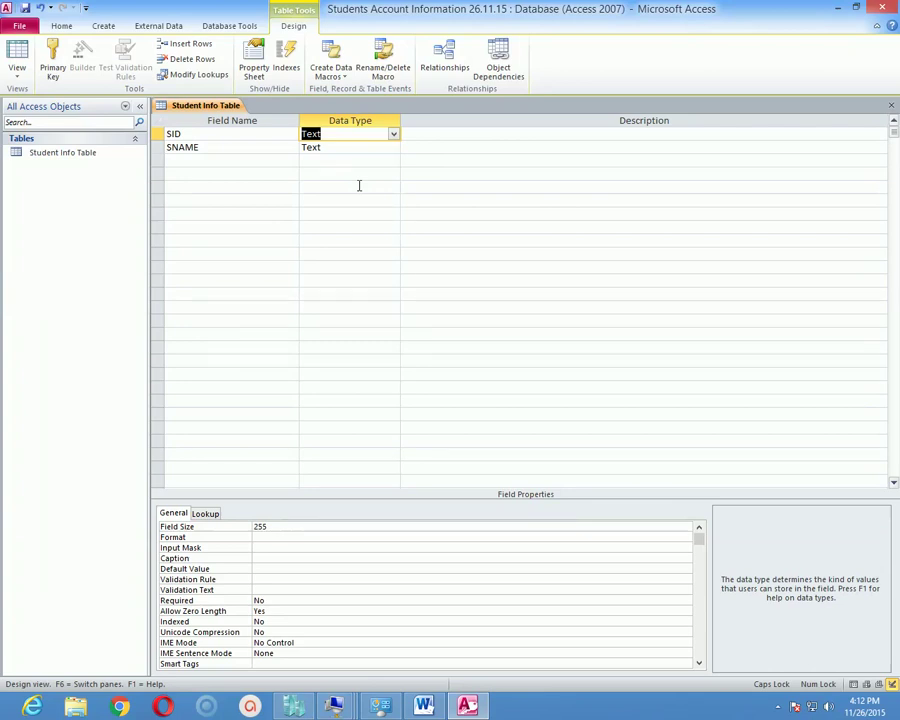
left_click(244, 147)
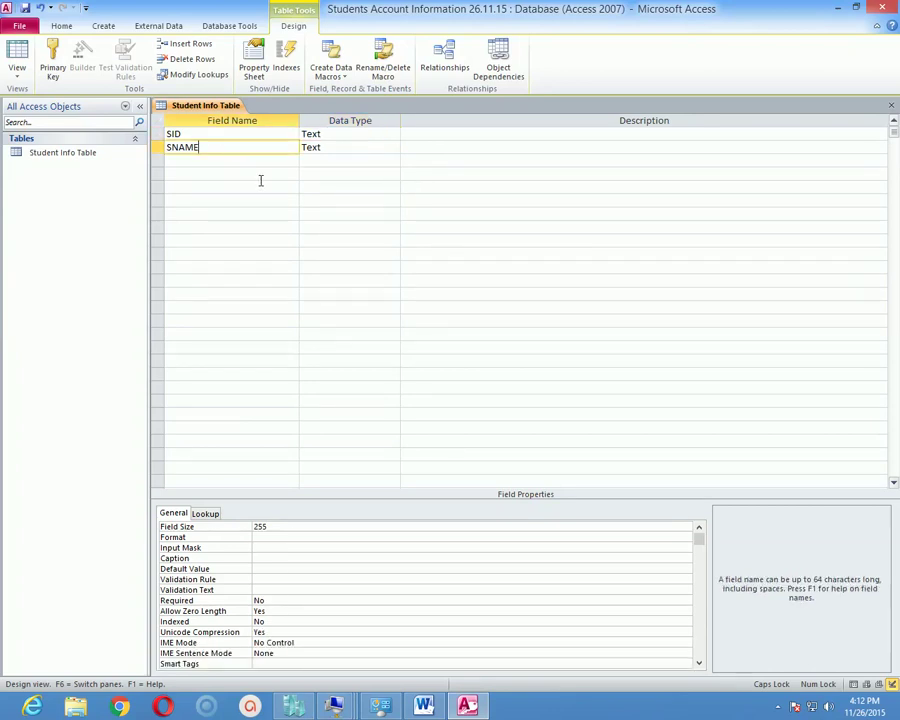
Add a third field named DOB below SNAME.
left_click(233, 159)
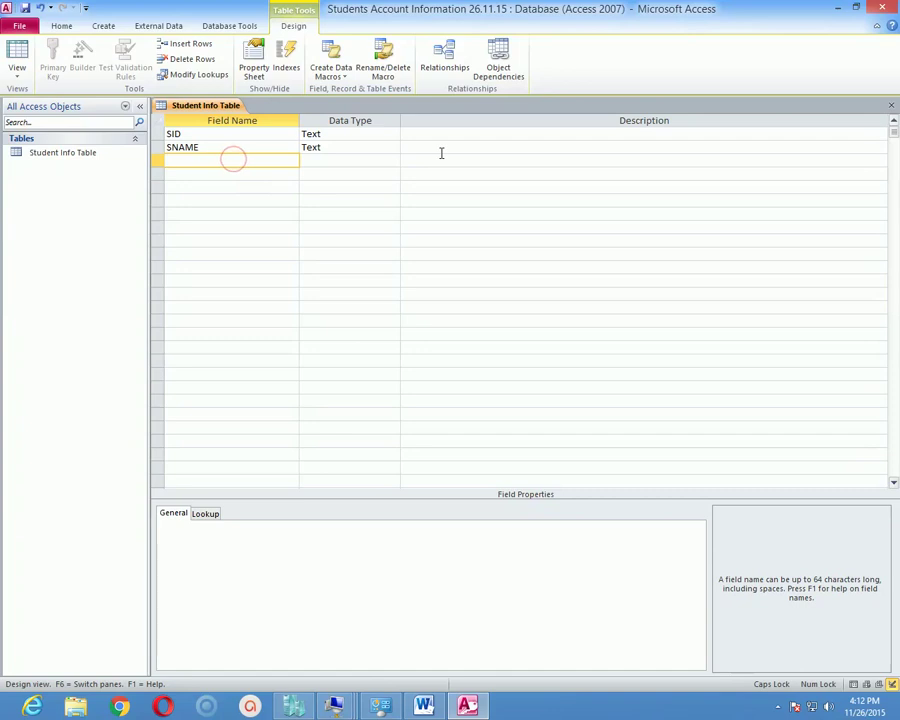
type("age")
key("BackSpace")
key("BackSpace")
key("BackSpace")
type("AGE")
key("BackSpace")
key("BackSpace")
key("BackSpace")
type("DOB")
Set the DOB field's data type to Date/Time.
left_click(362, 159)
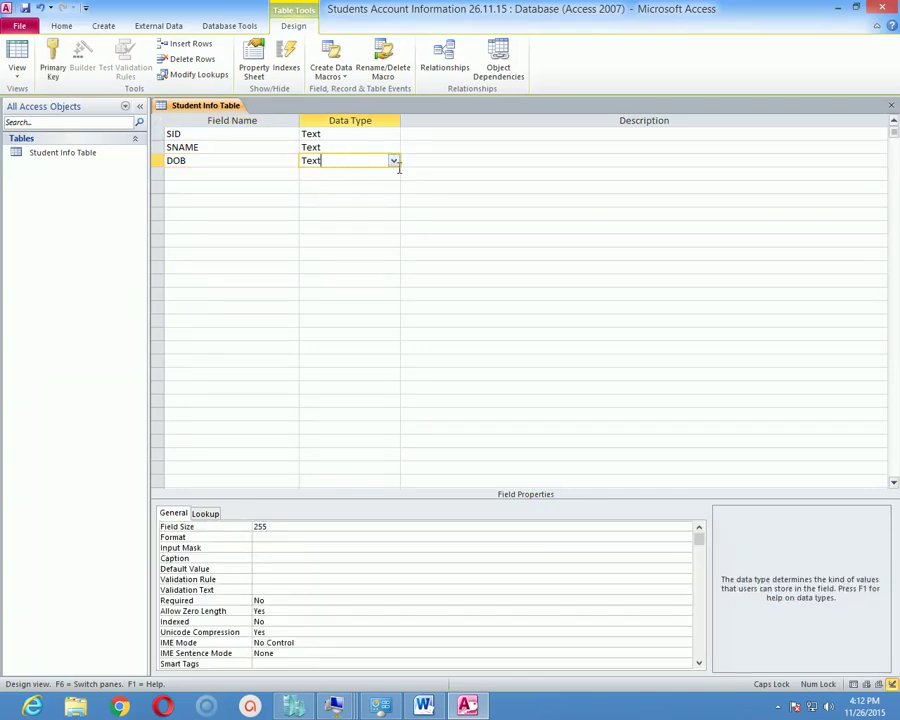
left_click(394, 162)
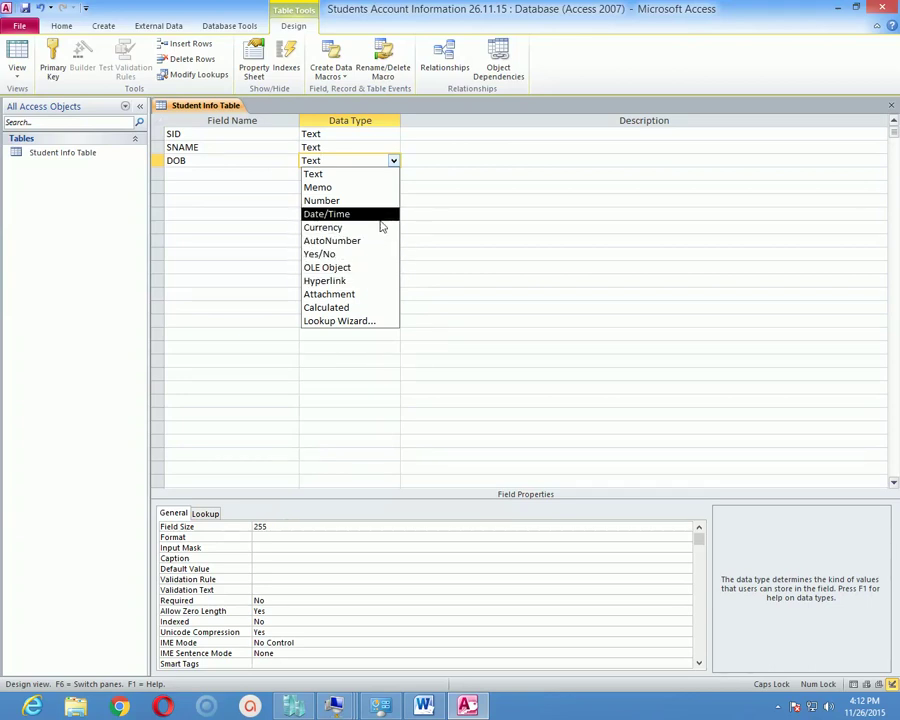
left_click(379, 219)
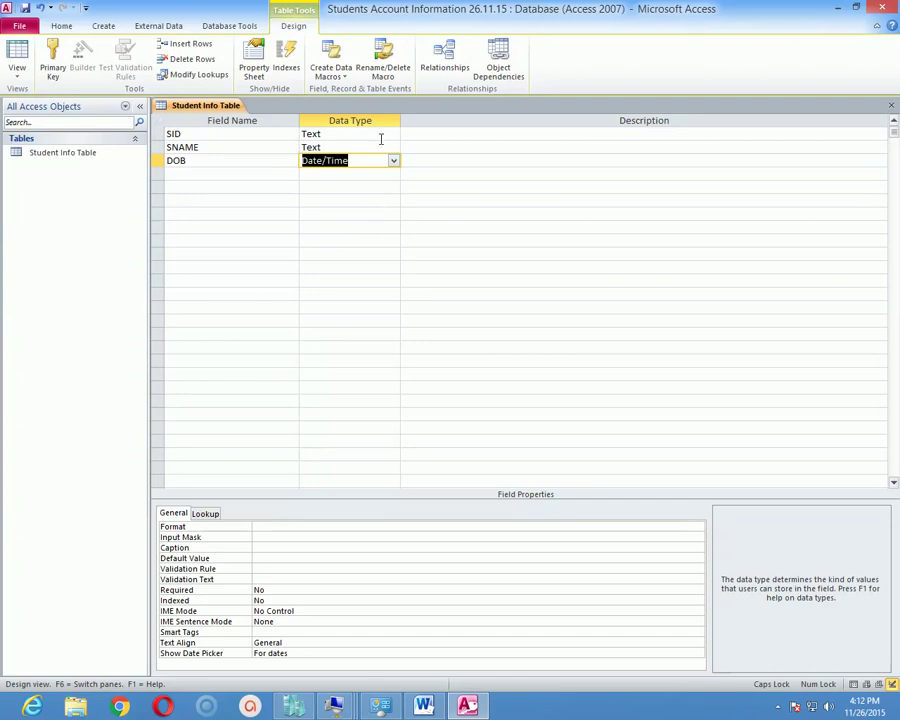
left_click(462, 135)
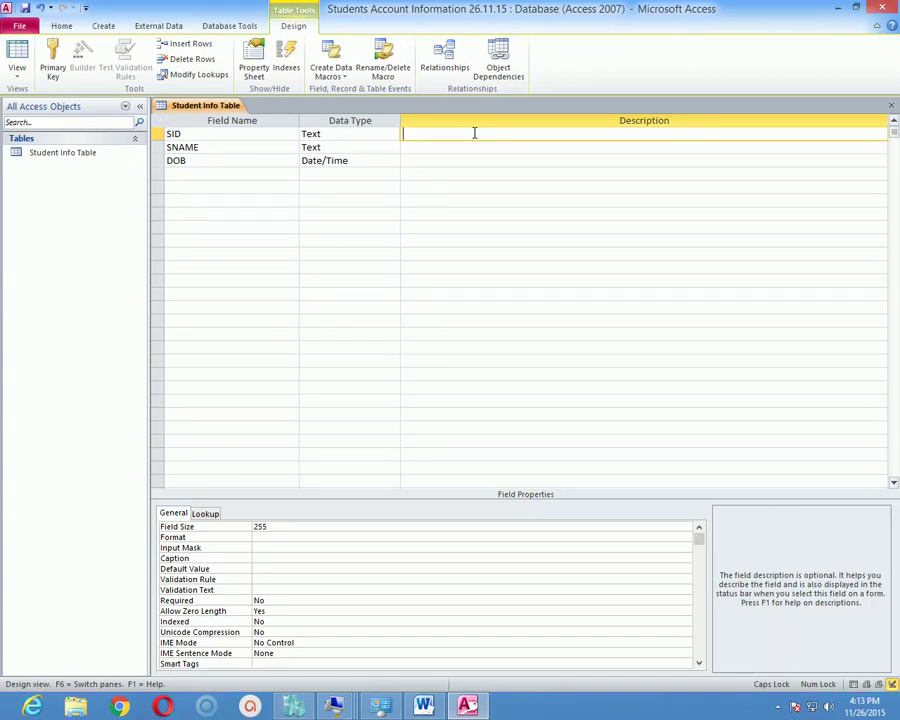
Enter 'STUDENTS IDENTIFICATION NUMBER' as SID's description, correcting the typo.
type("STUDENTS IDENTIFICATION NUMBETR")
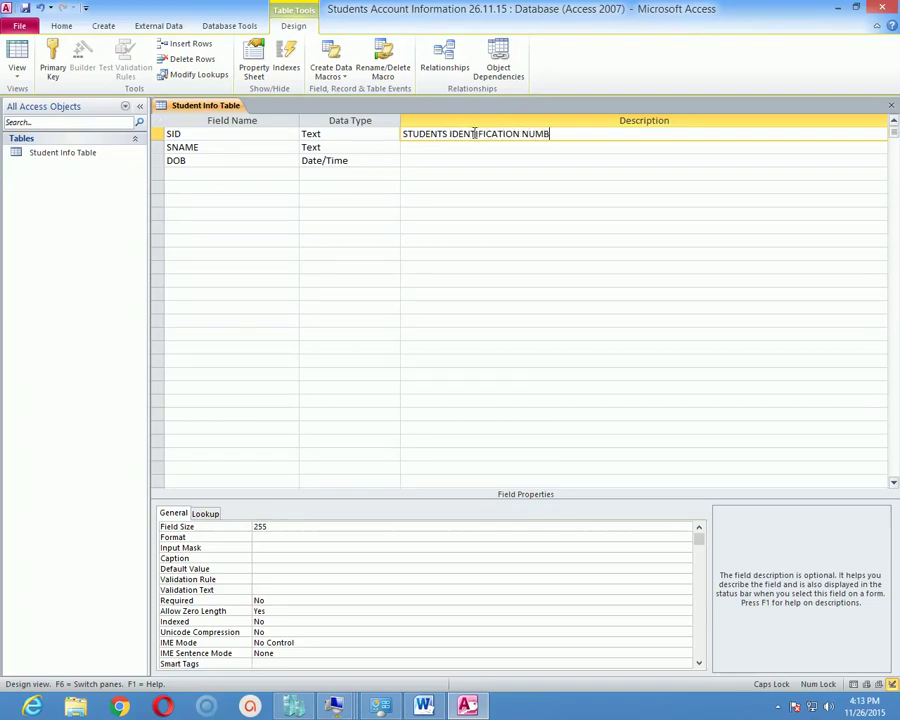
key("BackSpace")
key("BackSpace")
type("R")
left_click(206, 176)
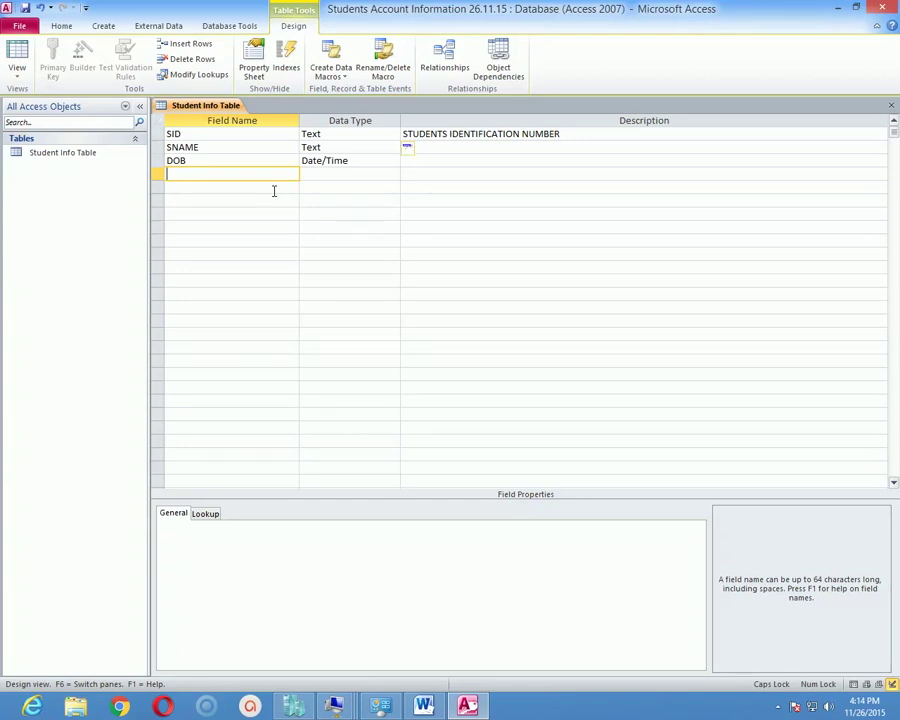
Add Text fields PHONE, ADDRESS, ZIPCODE, CFEE and CNAME below DOB.
type("PHONE")
left_click(273, 190)
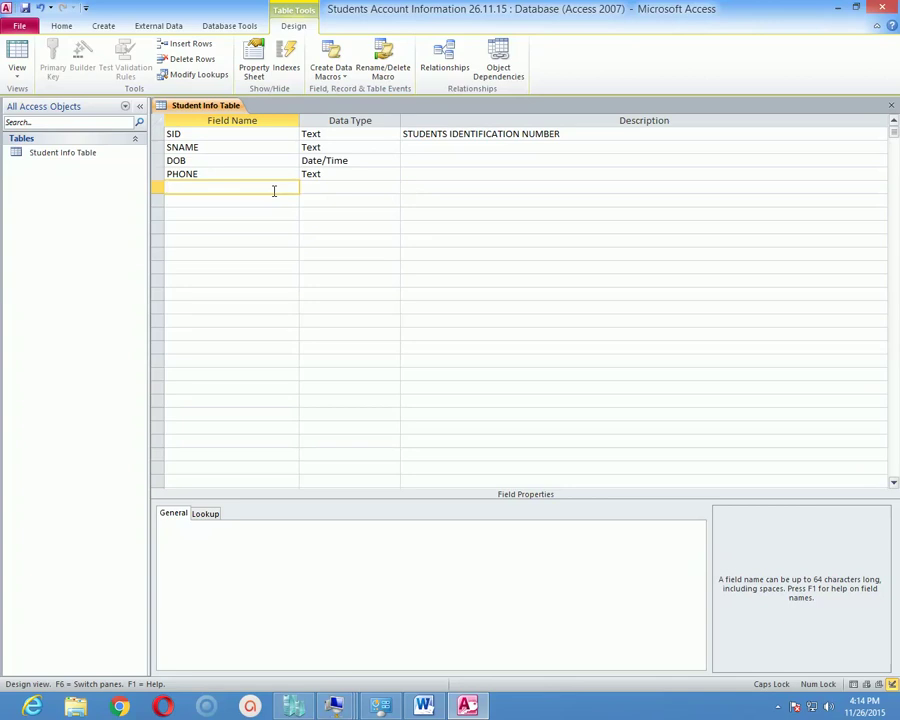
type("ADDRESS")
key("Down")
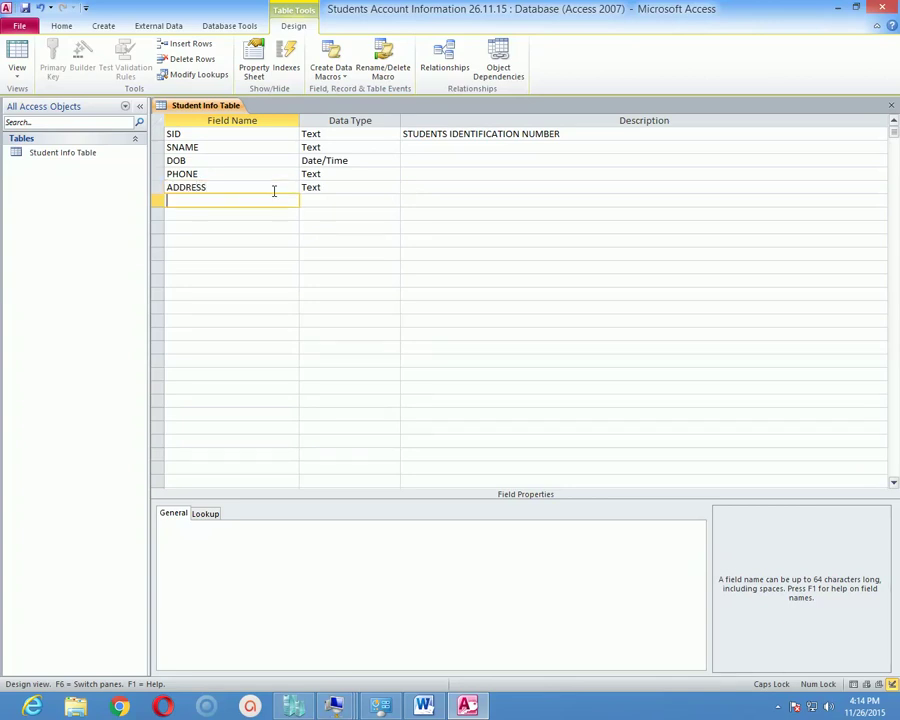
type("ZIPCODE")
key("Down")
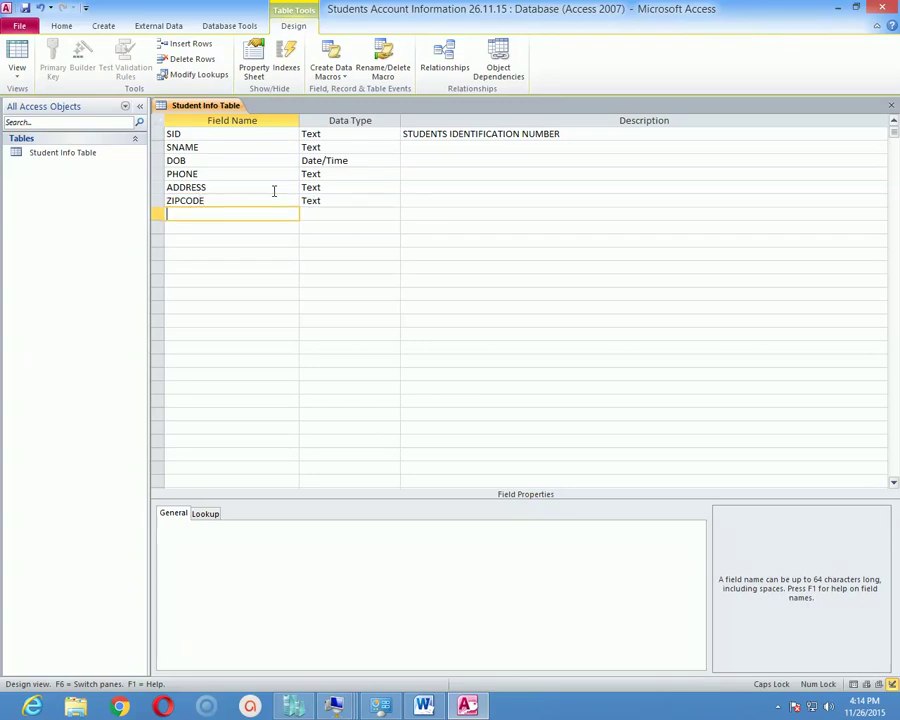
type("CFEE")
key("Down")
type("CNAME")
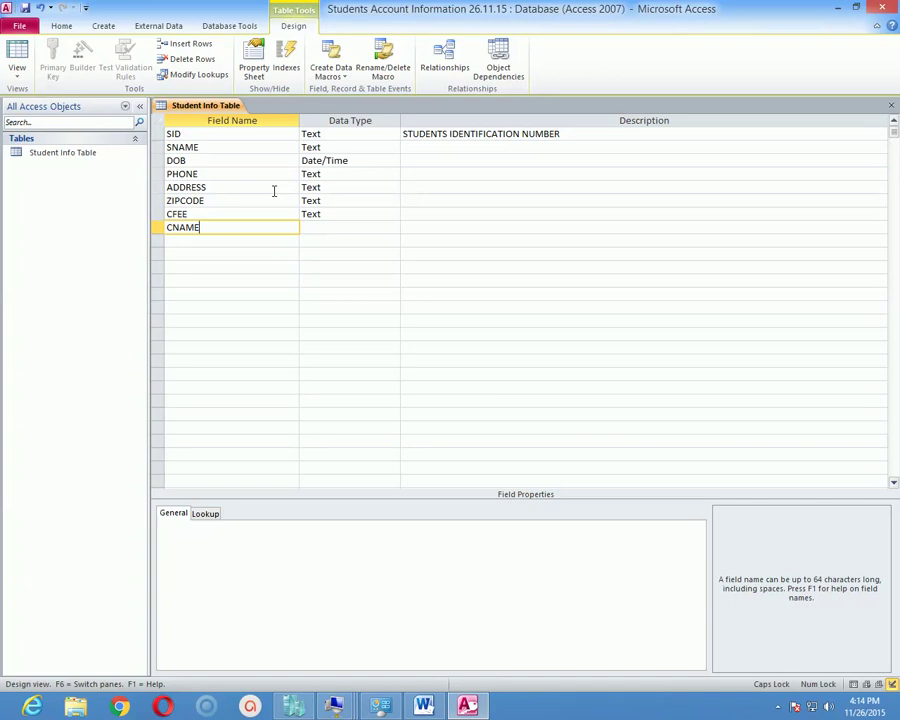
Commit CNAME as a Text field and step through the field list to PHONE.
key("Up")
key("Up")
key("Up")
key("Up")
key("Up")
key("Up")
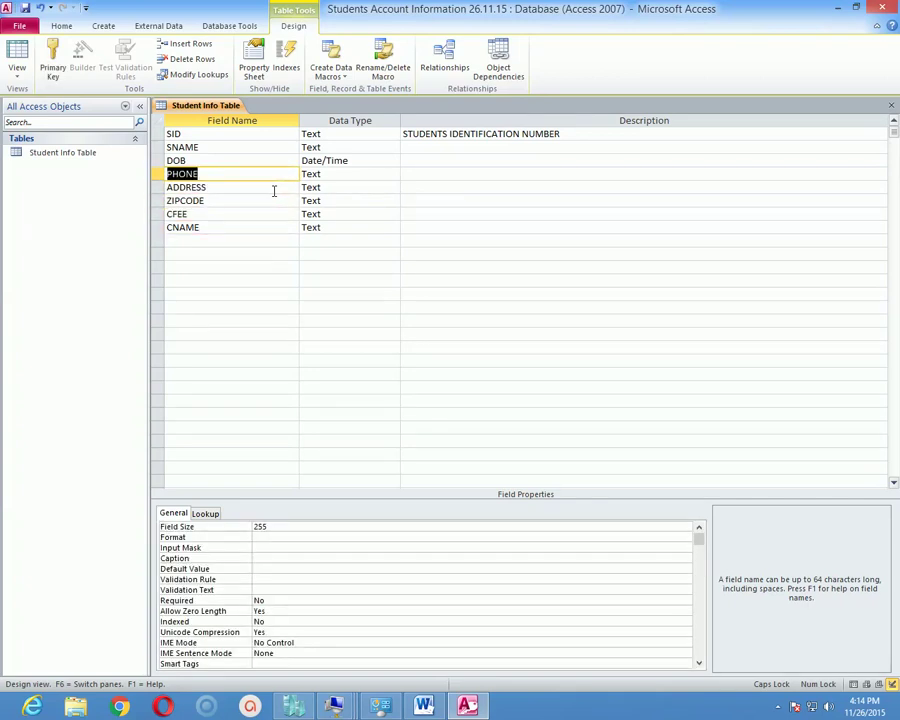
key("Down")
key("Down")
key("Down")
key("Down")
key("Down")
key("Down")
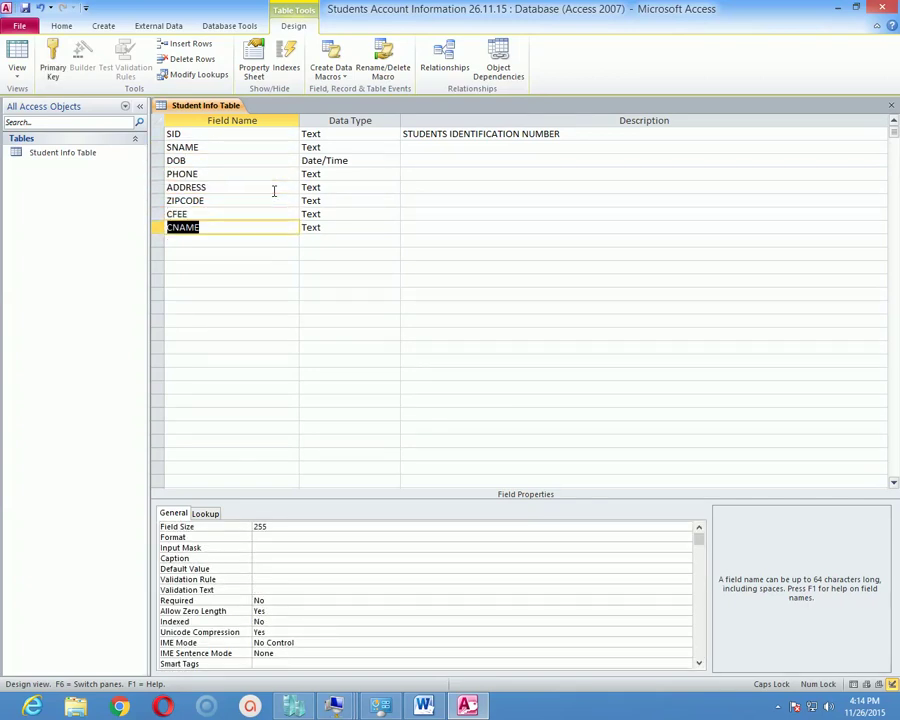
key("Up")
key("Up")
key("Up")
key("Up")
key("Up")
key("Up")
key("Up")
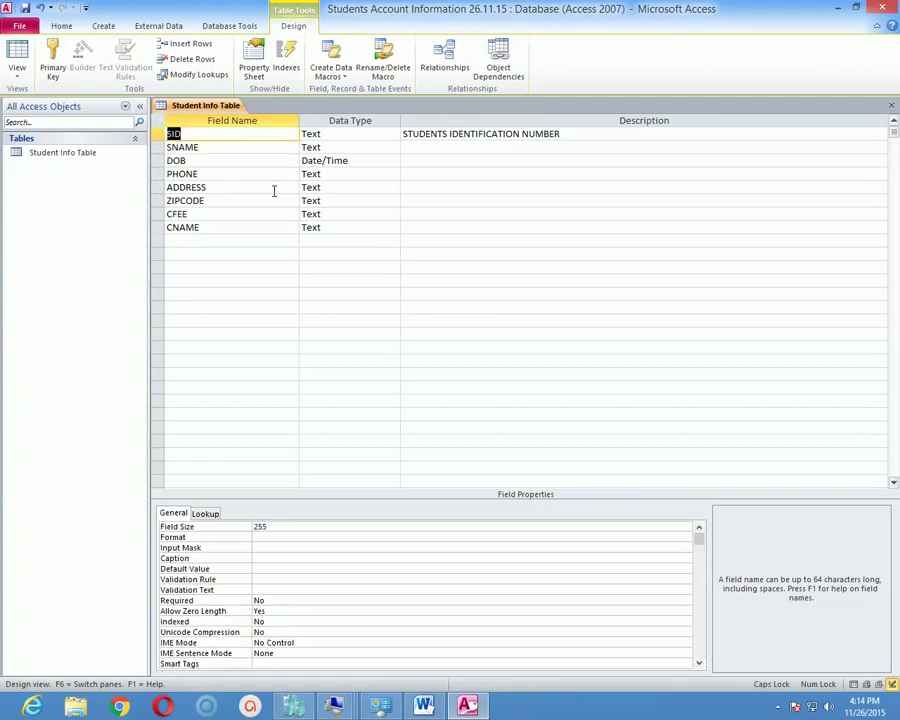
key("Down")
key("Down")
key("Down")
key("Down")
key("Up")
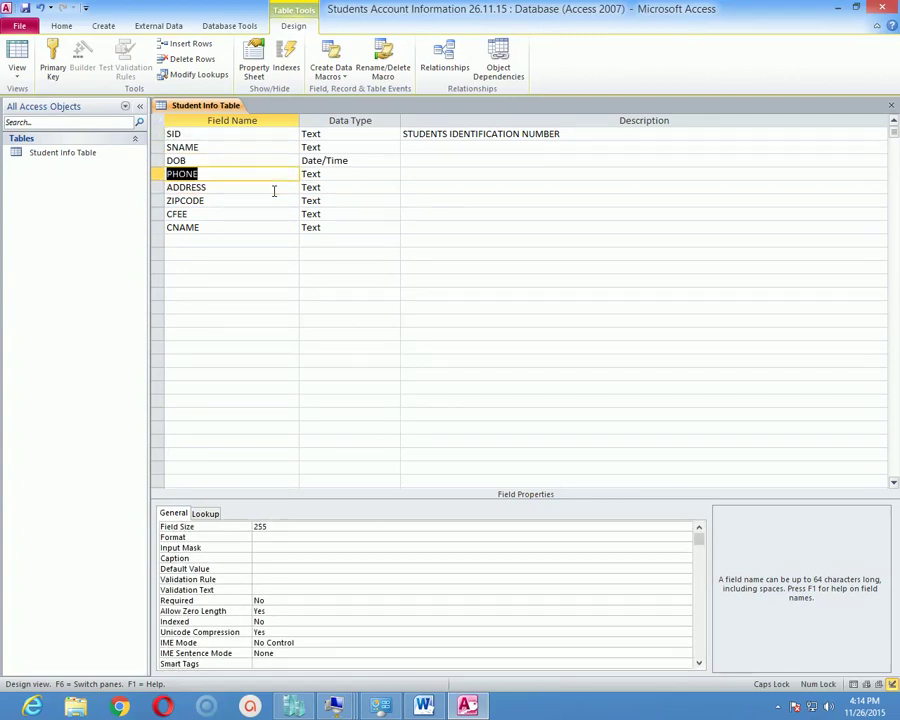
key("Down")
key("Down")
key("Down")
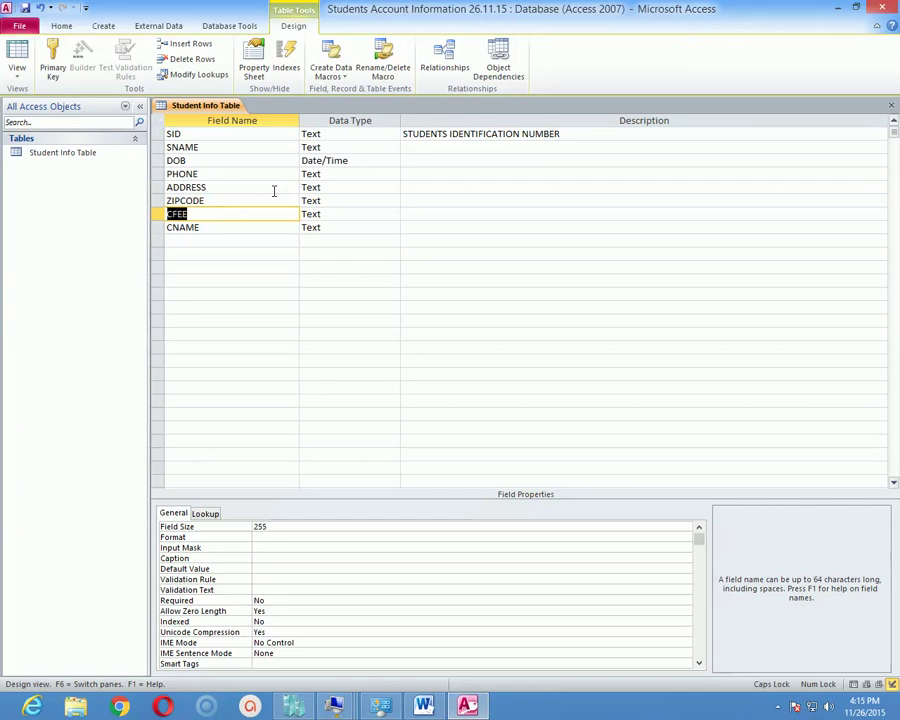
key("Down")
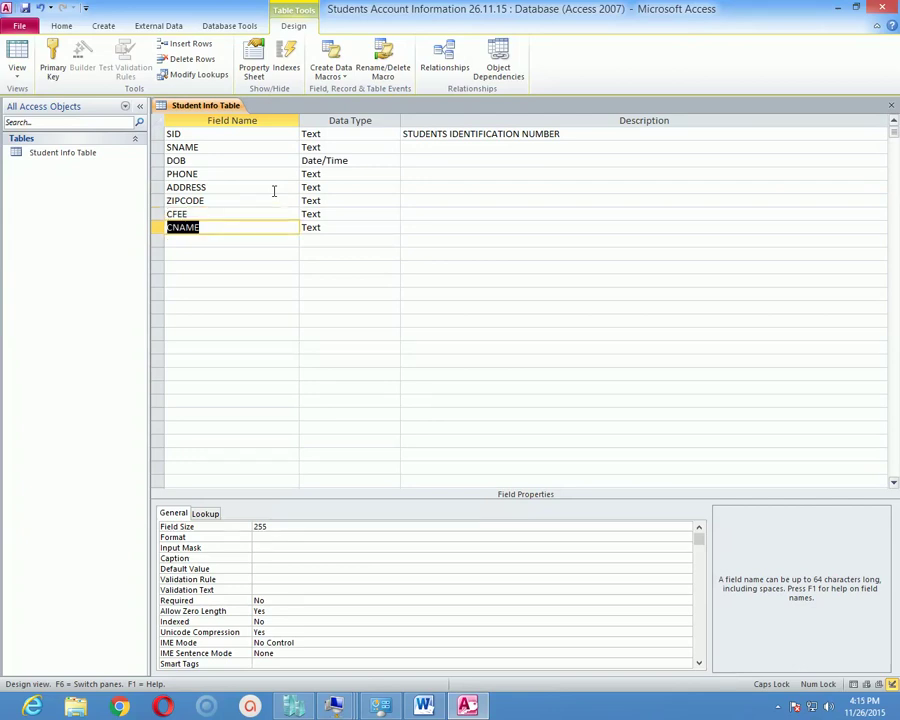
key("Up")
key("Up")
key("Up")
key("Up")
key("Up")
key("Up")
key("Up")
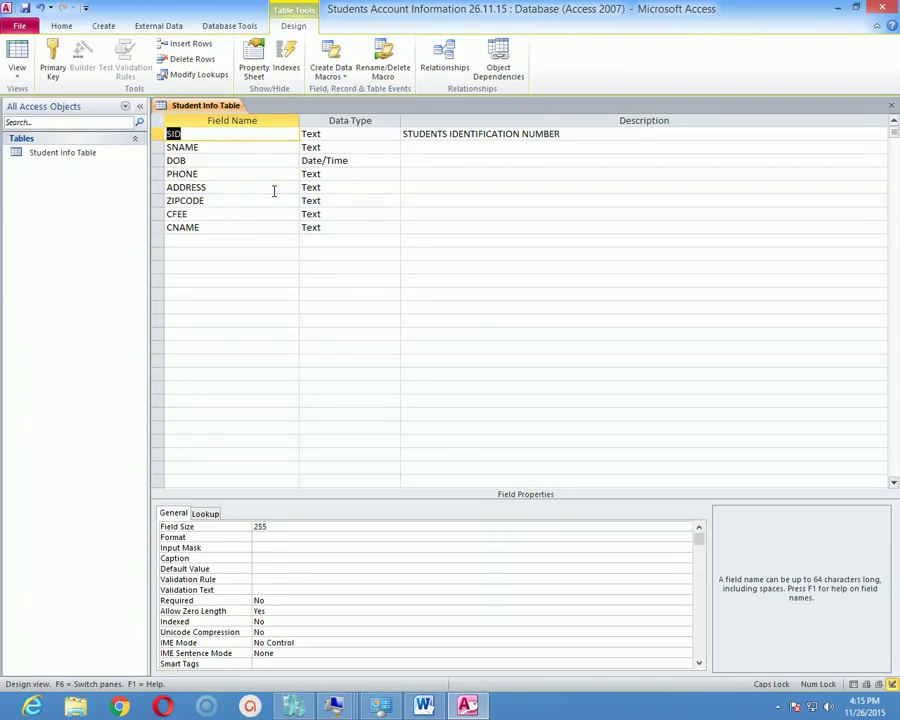
key("Down")
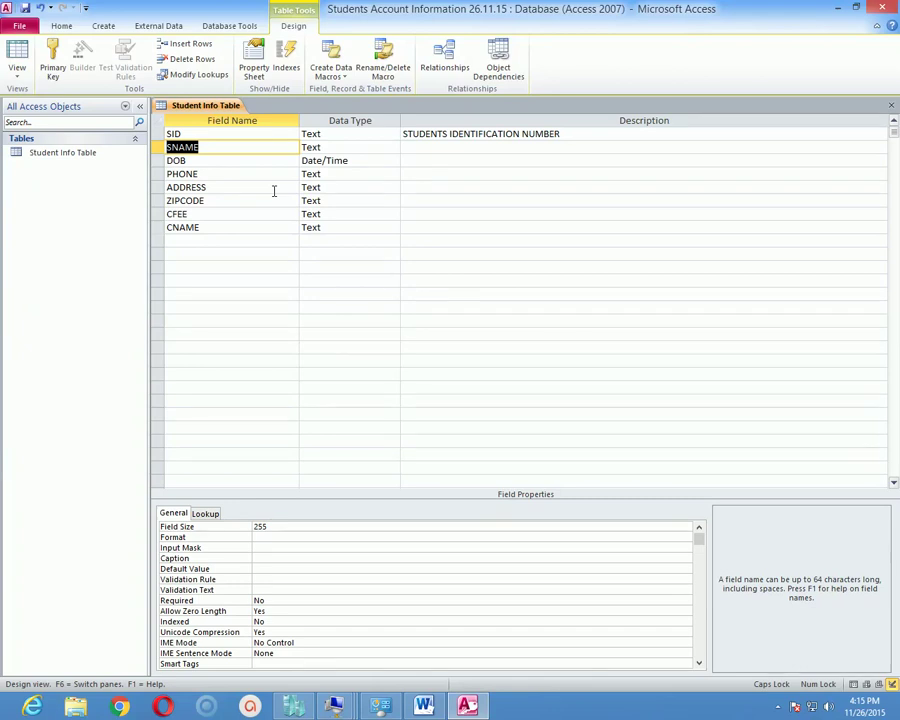
key("Down")
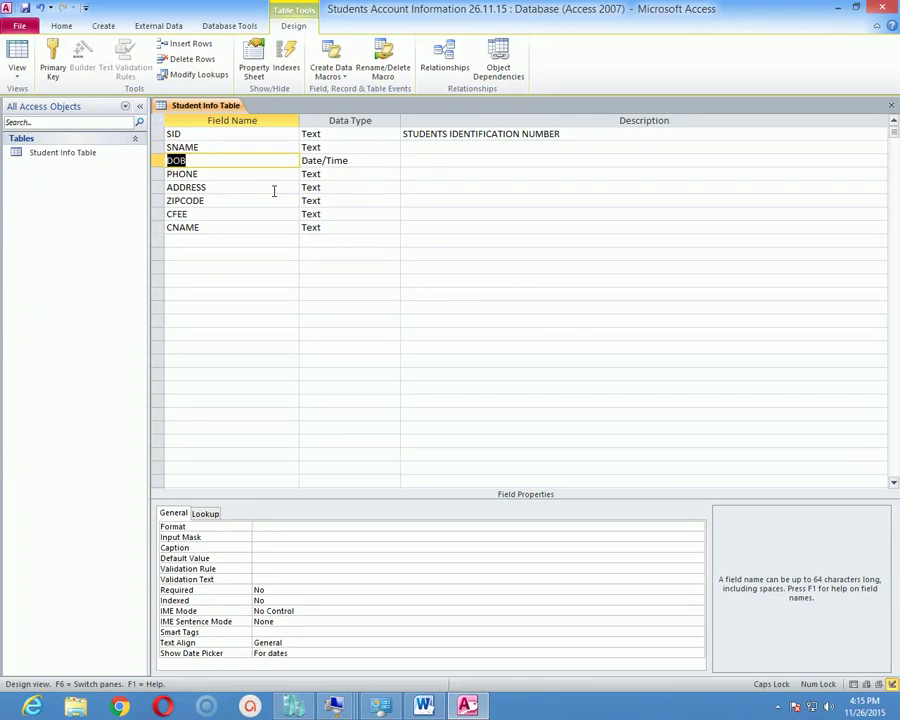
key("Down")
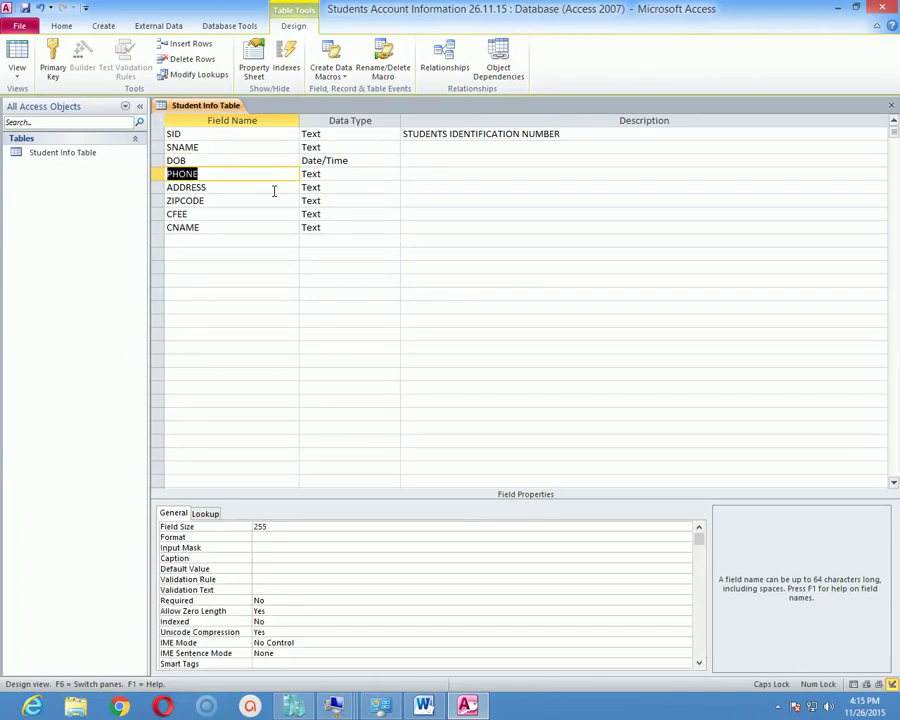
Make PHONE a Number field and check the ADDRESS and ZIPCODE data types.
left_click(377, 174)
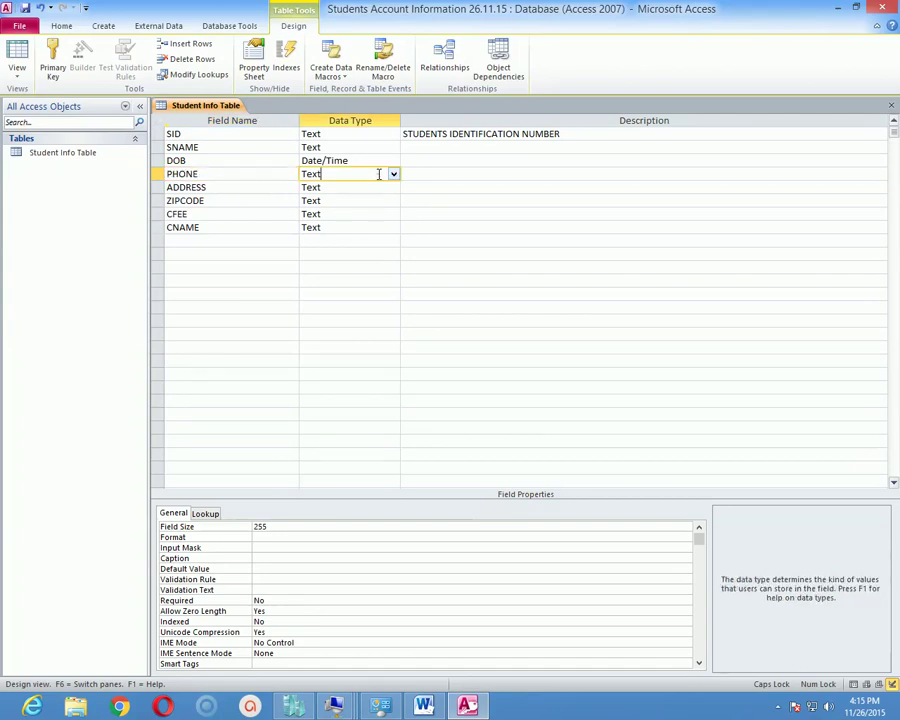
left_click(393, 176)
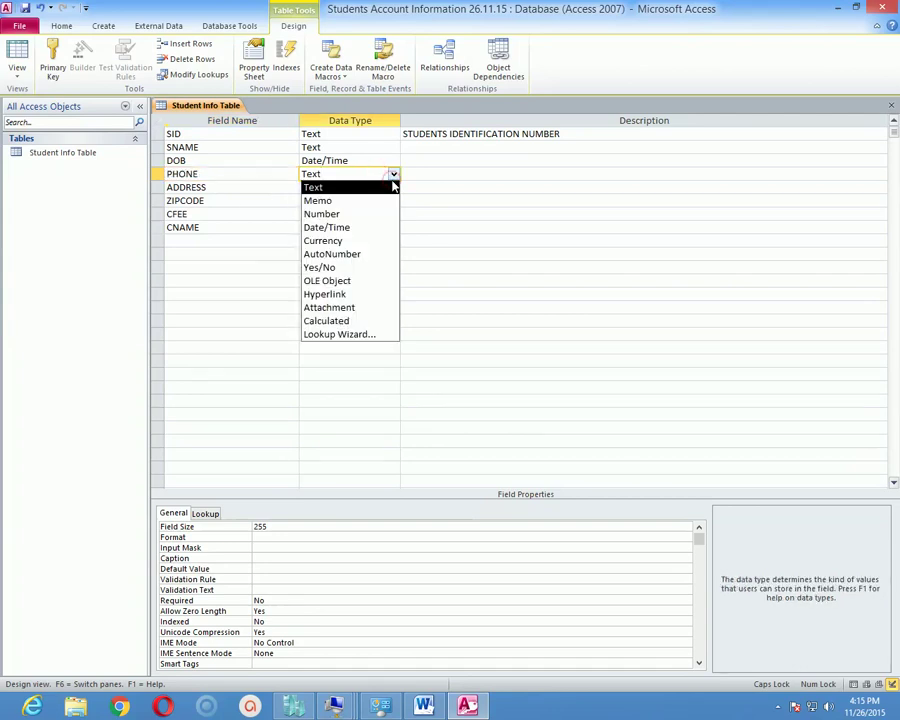
left_click(368, 215)
left_click(242, 187)
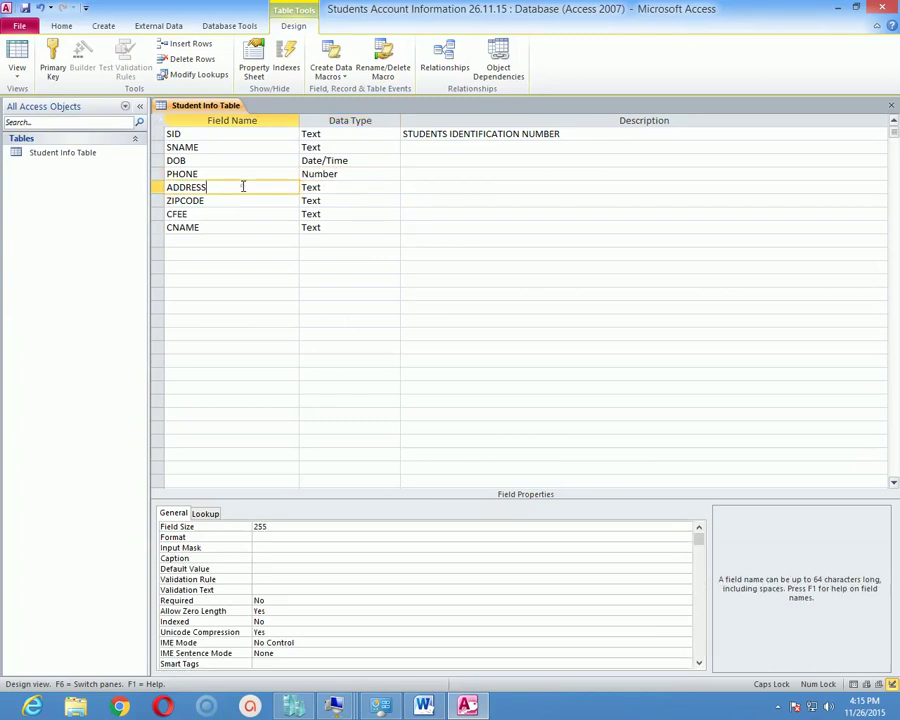
left_click(358, 187)
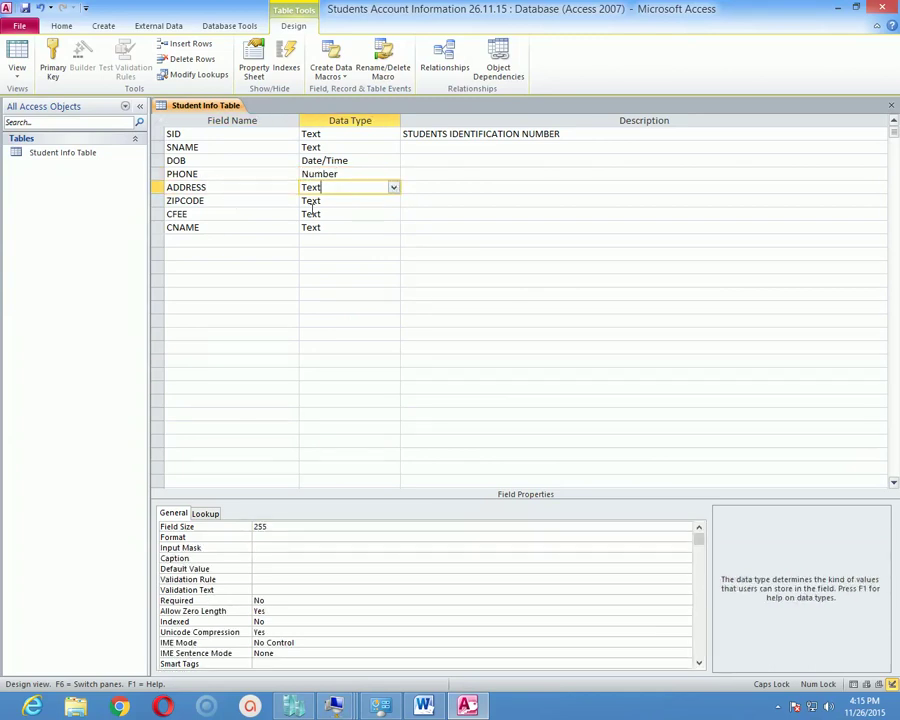
left_click(275, 200)
left_click(342, 200)
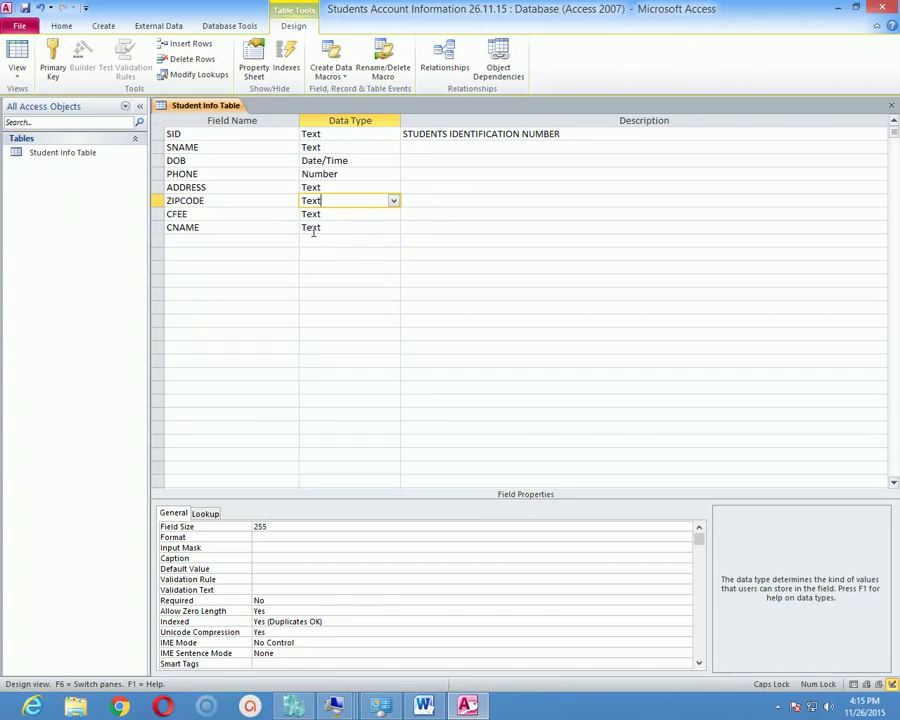
Set the CFEE field's data type to Currency.
left_click(243, 213)
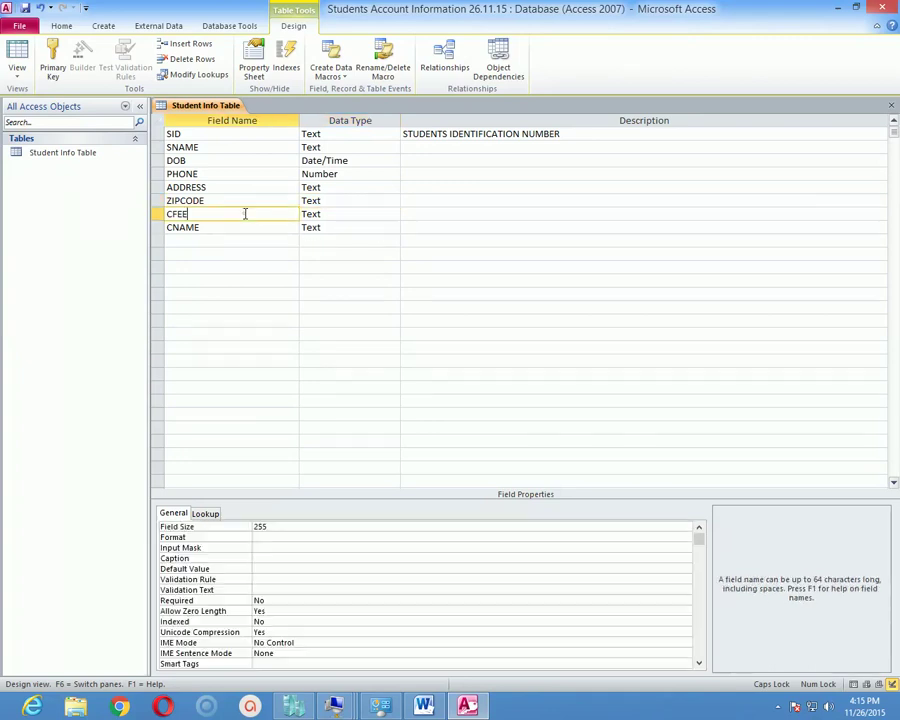
left_click(342, 219)
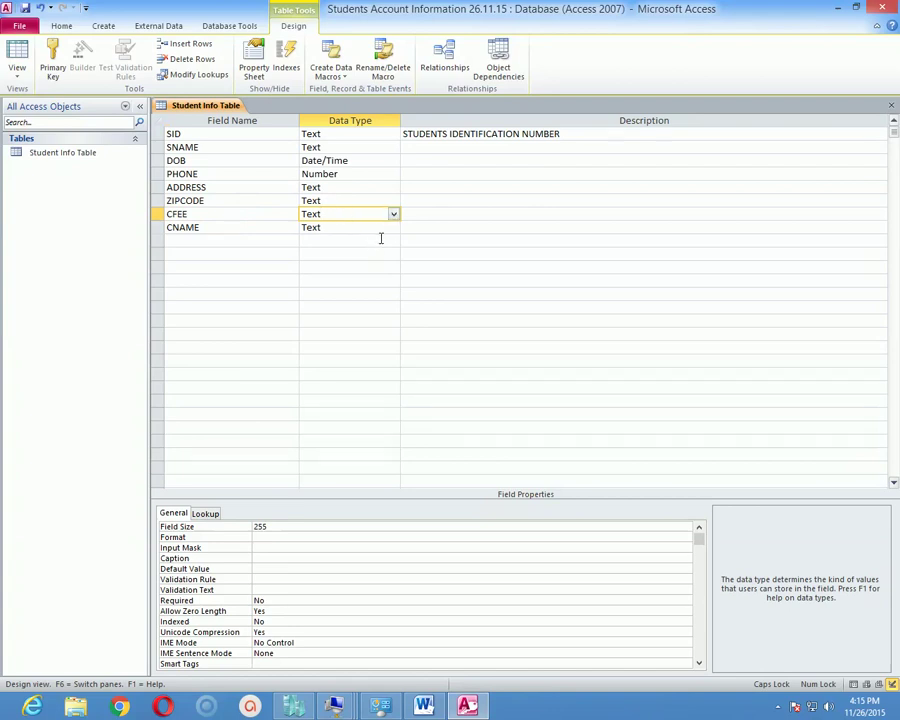
left_click(394, 216)
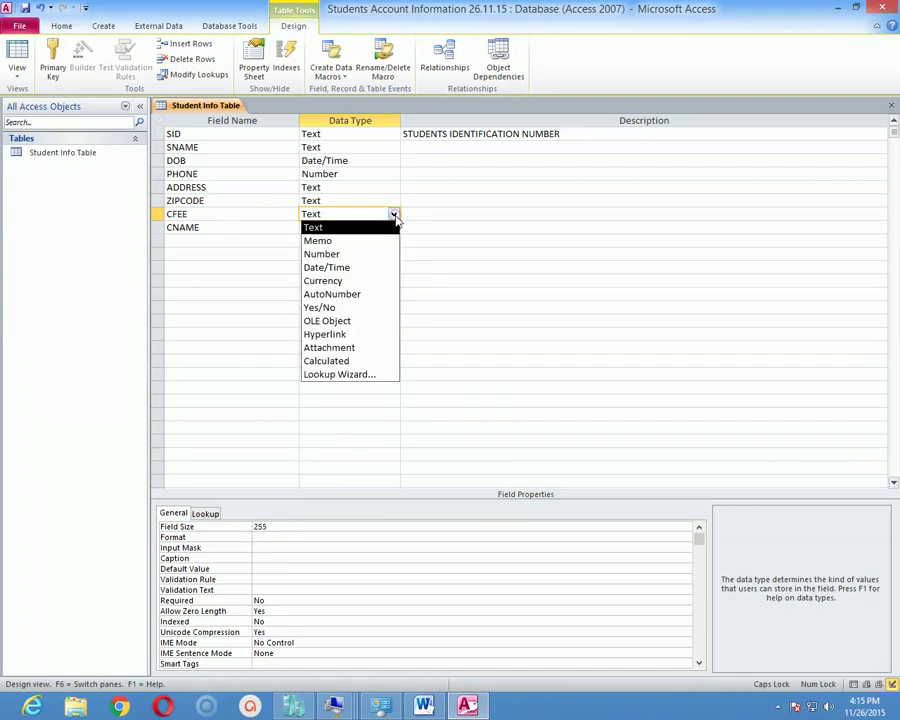
left_click(356, 280)
left_click(226, 232)
left_click(311, 228)
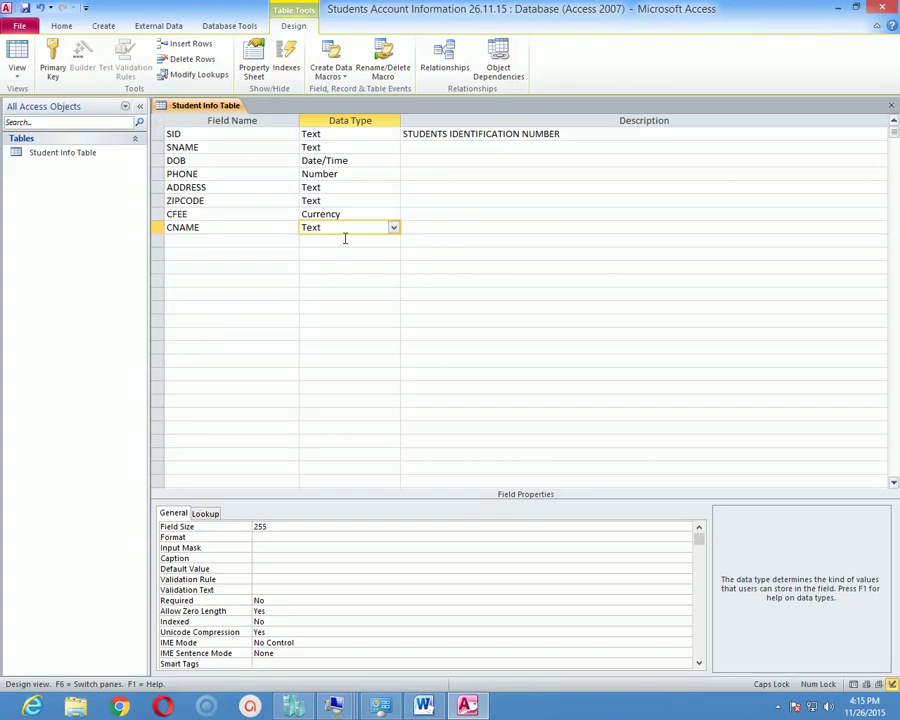
left_click(360, 147)
left_click(362, 134)
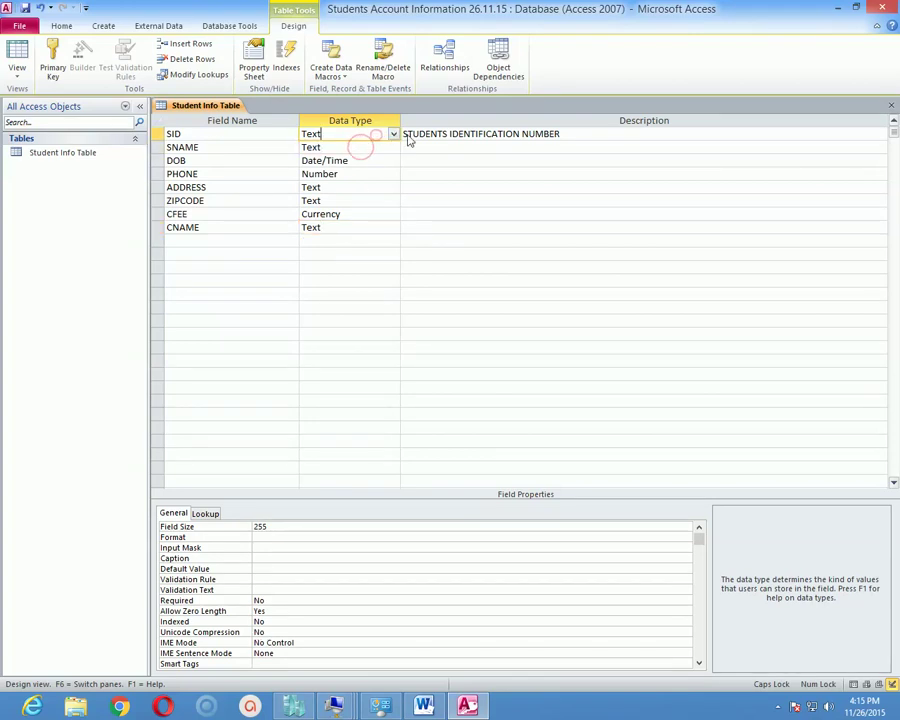
left_click(408, 134)
left_click(330, 241)
left_click(286, 213)
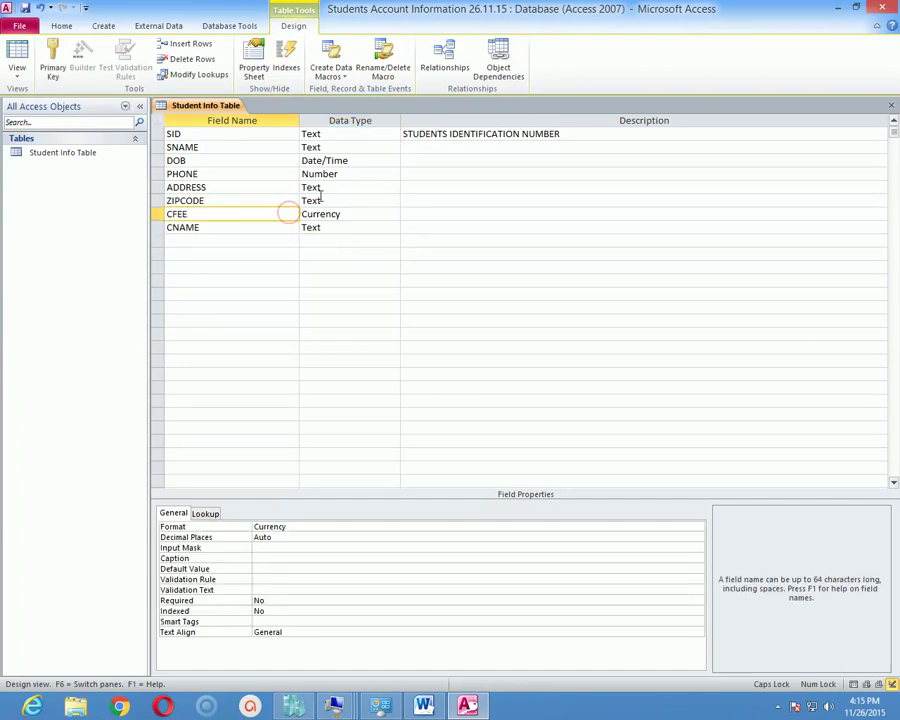
left_click(320, 199)
left_click(261, 175)
left_click(214, 136)
left_click(211, 158)
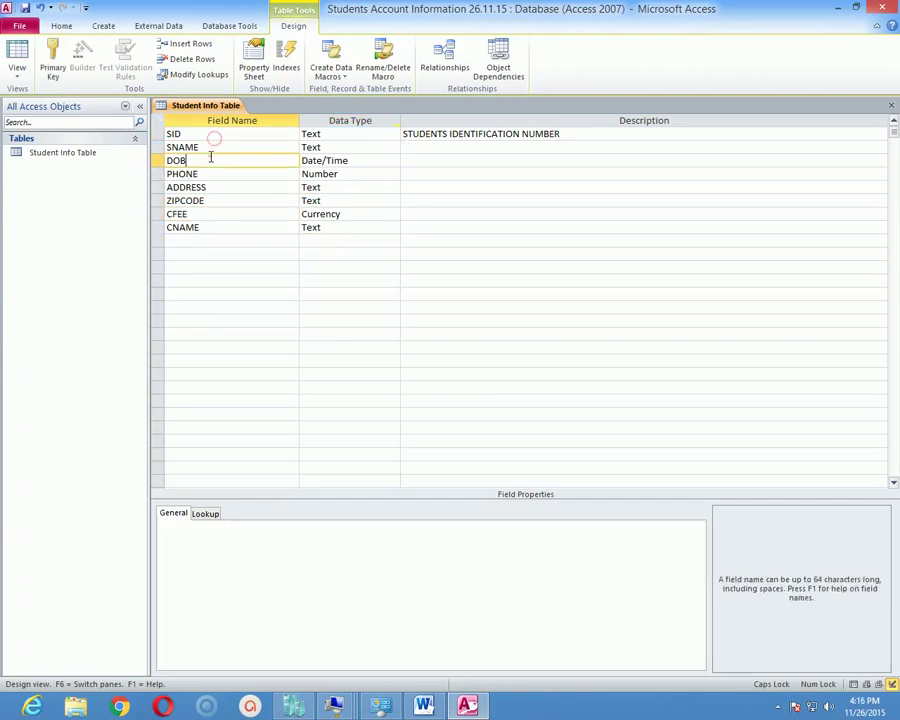
left_click(211, 187)
left_click(212, 213)
left_click(208, 227)
left_click(220, 199)
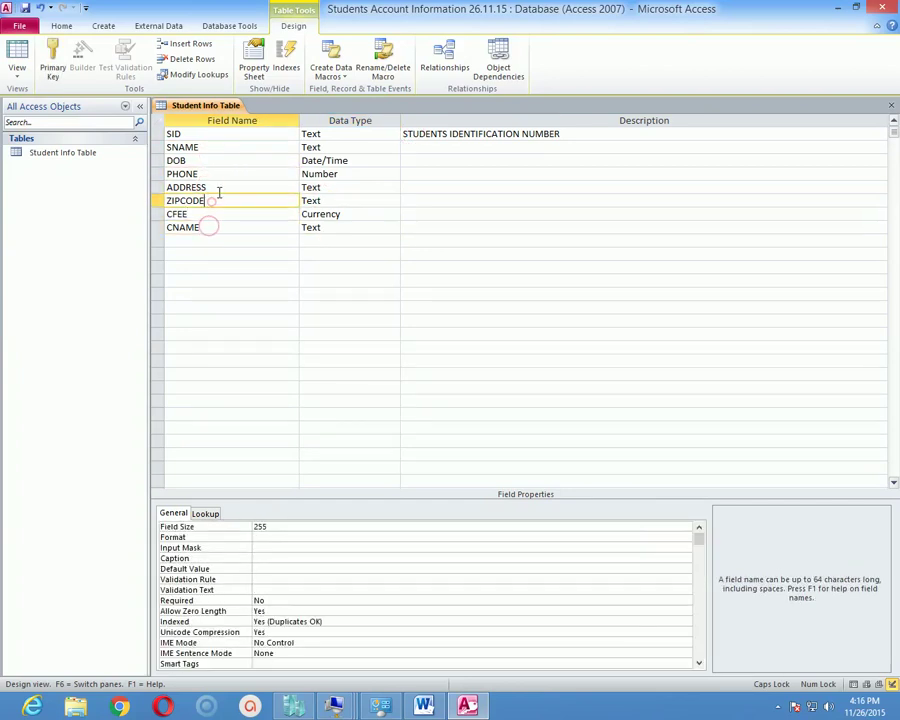
left_click(222, 174)
left_click(227, 160)
left_click(227, 148)
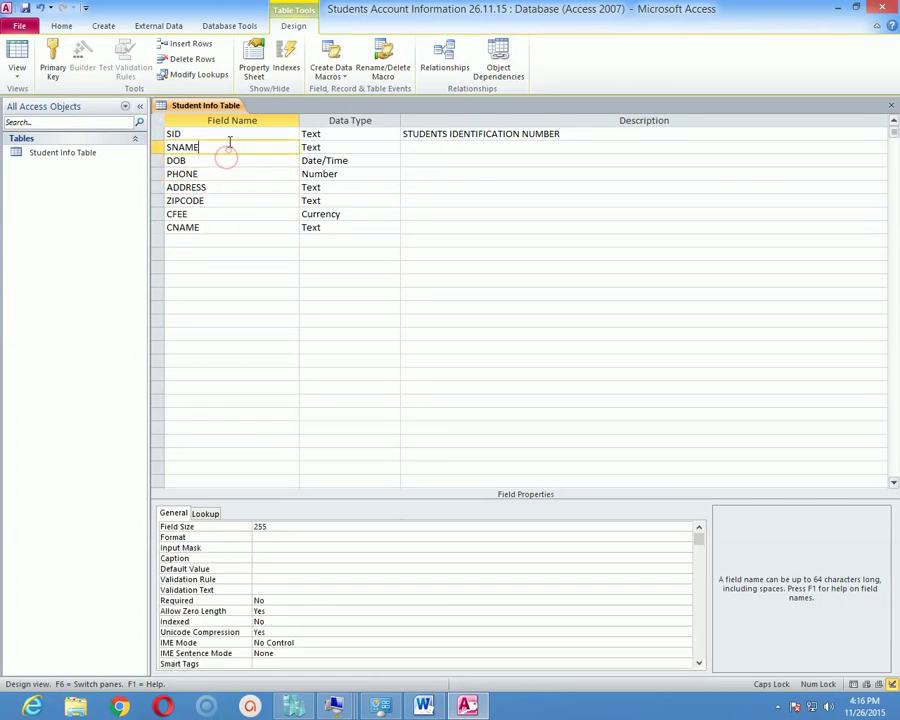
left_click(228, 136)
left_click(221, 150)
left_click(213, 160)
left_click(213, 175)
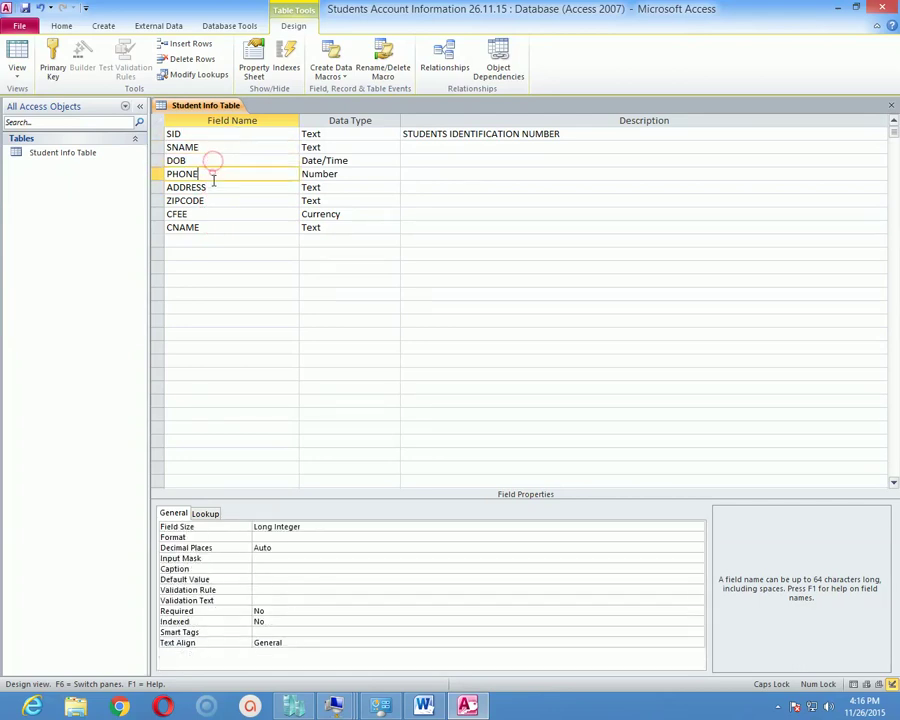
left_click(213, 187)
left_click(214, 200)
left_click(213, 214)
left_click(209, 227)
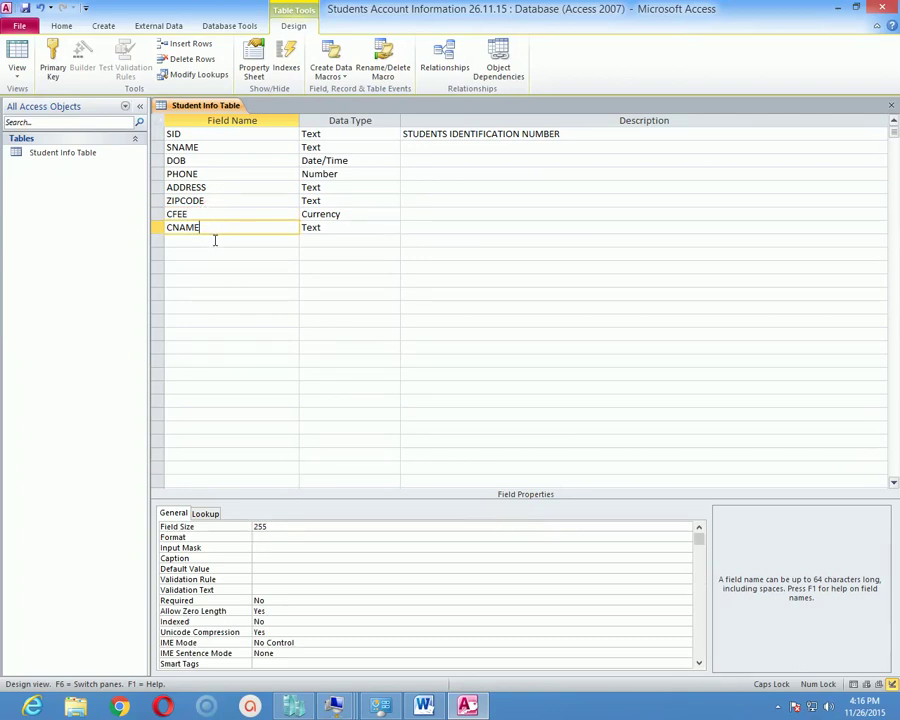
left_click(209, 217)
left_click(213, 201)
left_click(216, 187)
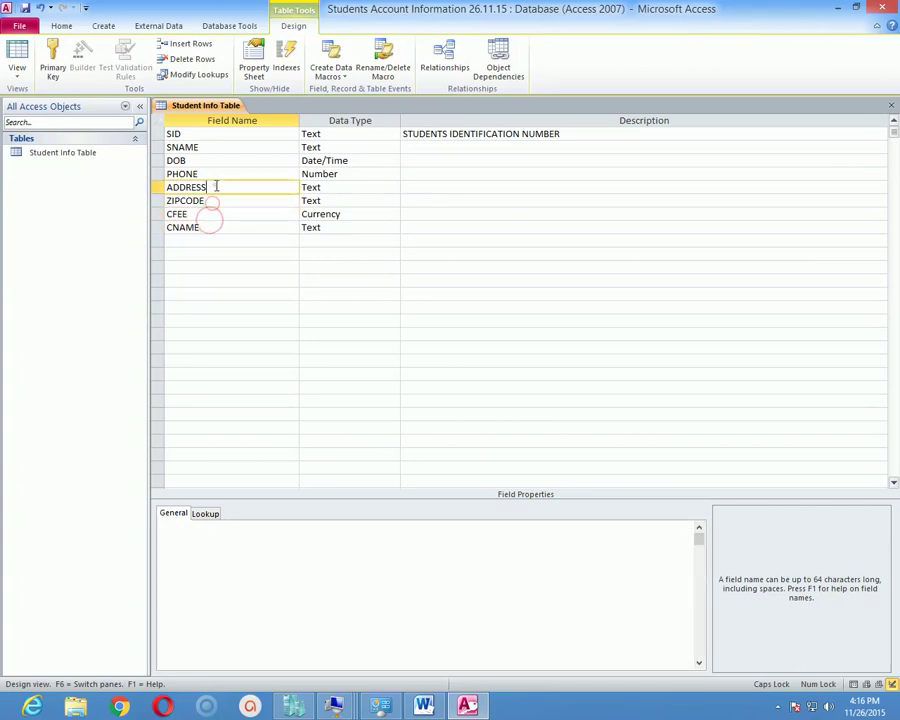
left_click(218, 174)
left_click(220, 160)
left_click(224, 147)
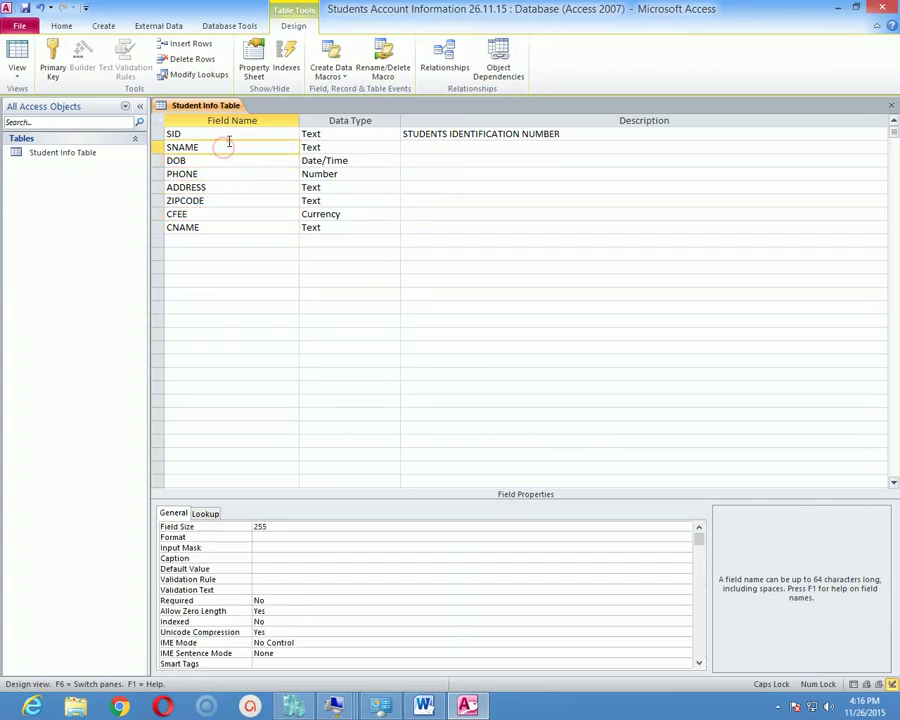
left_click(168, 174)
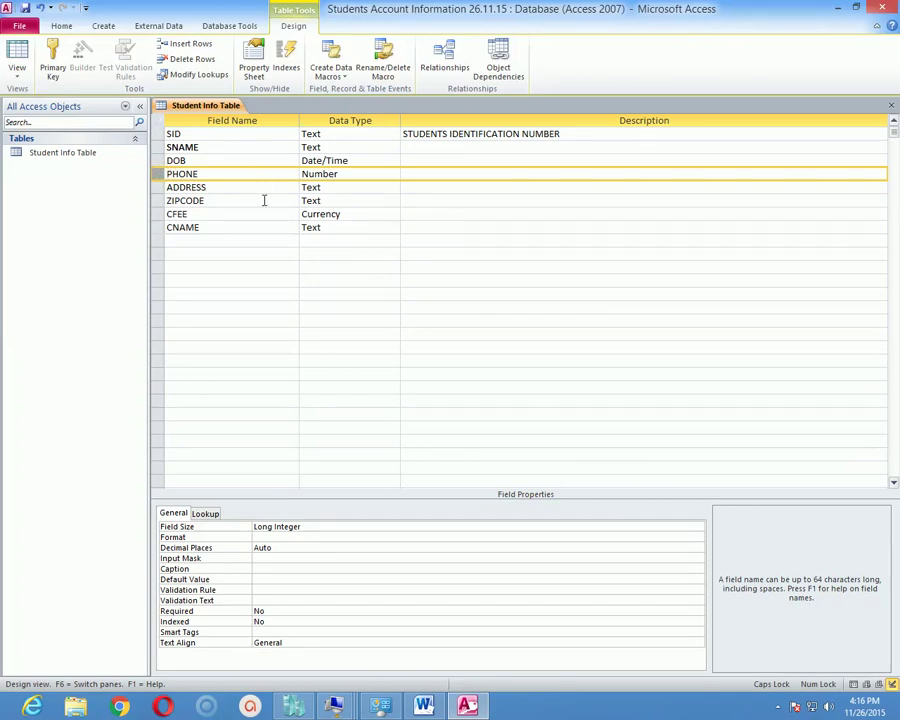
left_click(178, 134)
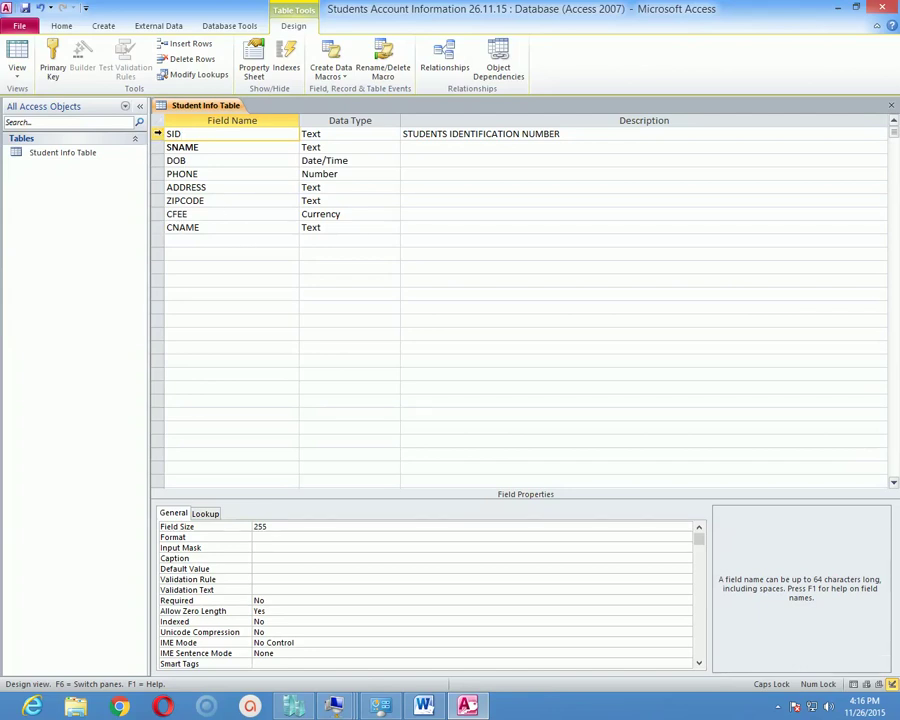
Set SID as the table's primary key and review each field's data type.
left_click(157, 133)
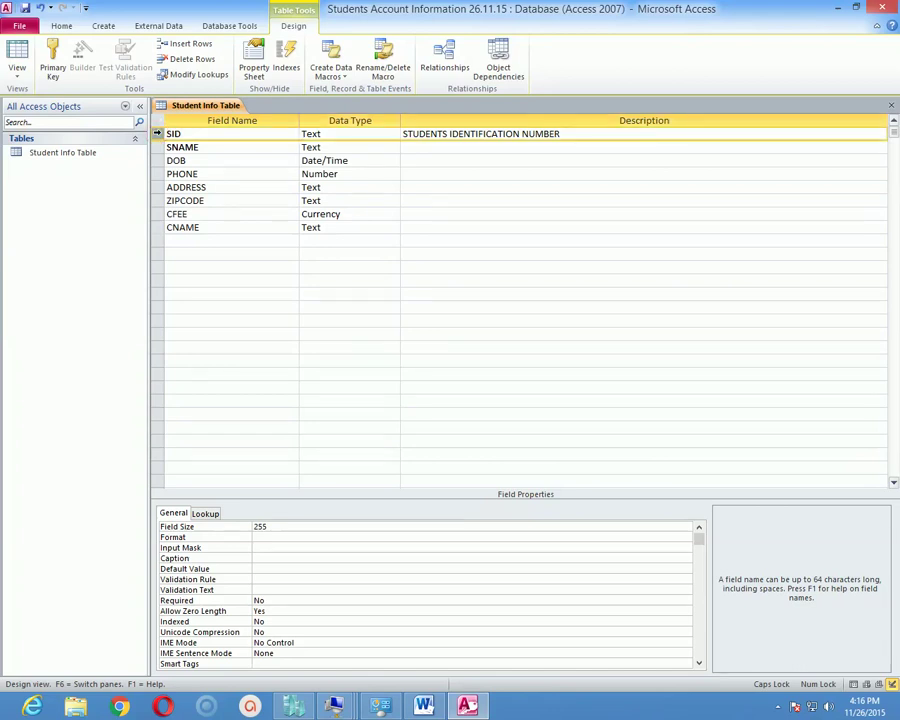
left_click(52, 55)
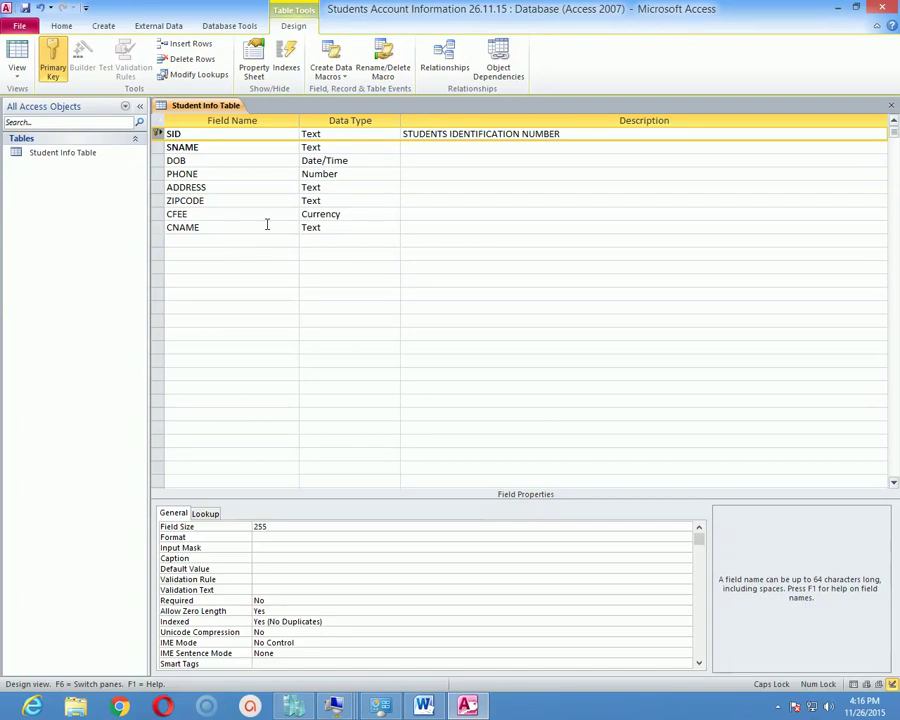
left_click(52, 58)
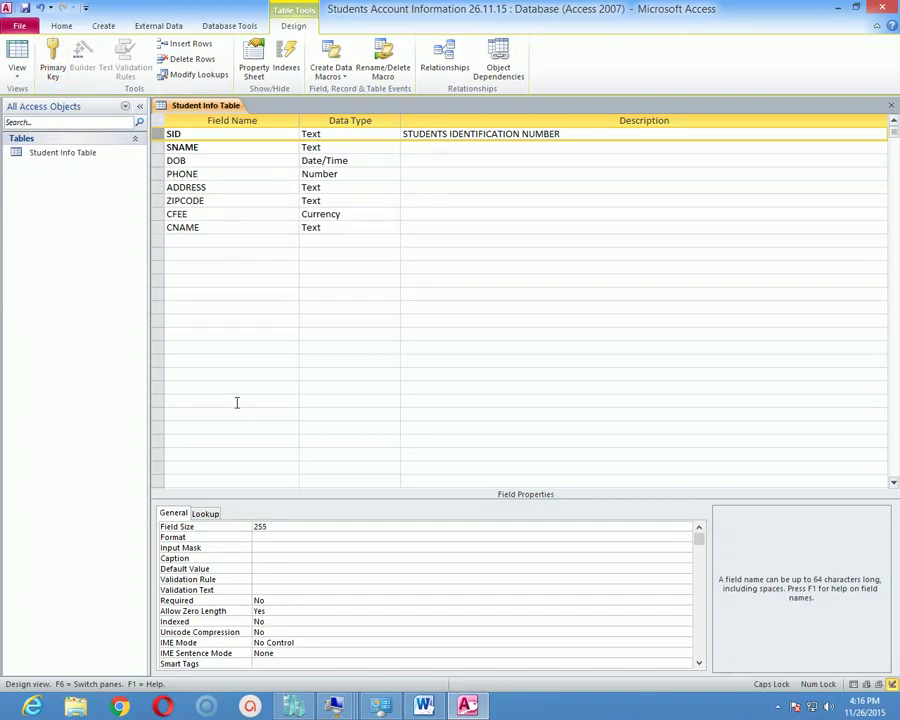
left_click(52, 58)
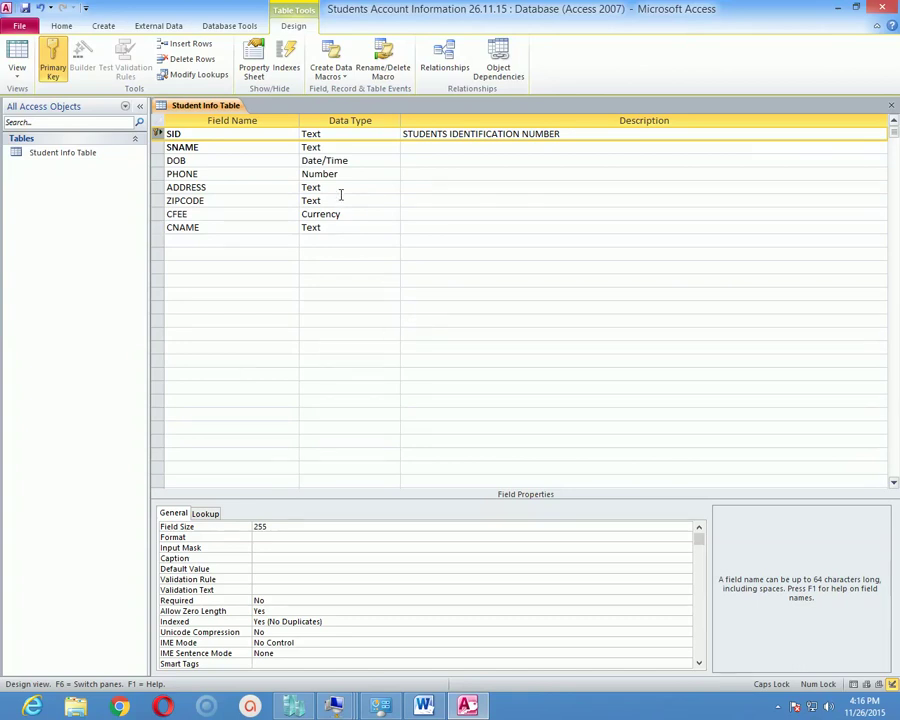
left_click(350, 137)
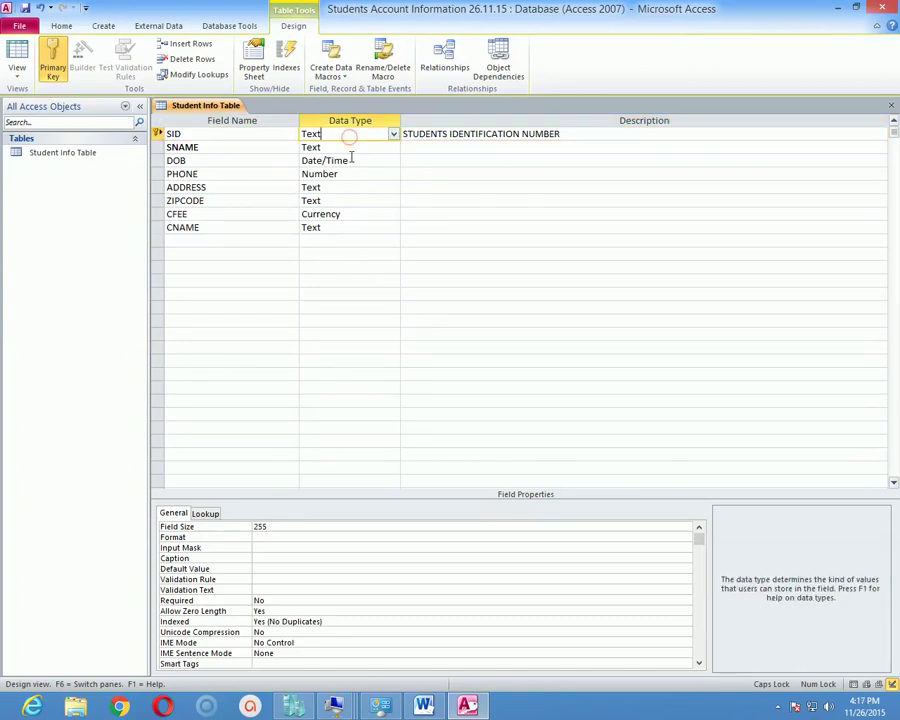
left_click(348, 160)
left_click(348, 175)
left_click(346, 188)
left_click(345, 200)
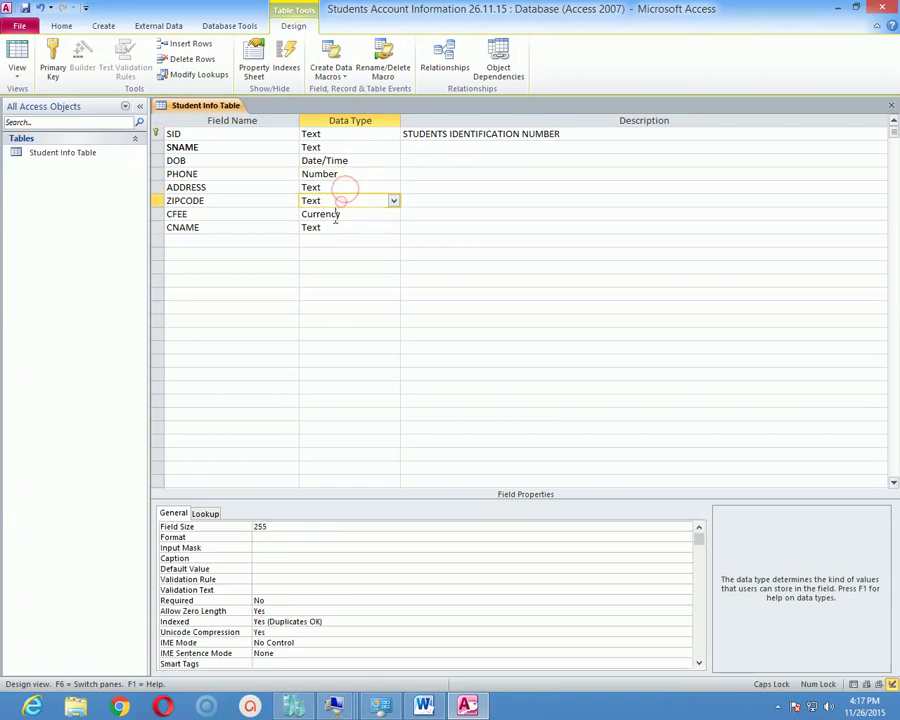
left_click(324, 227)
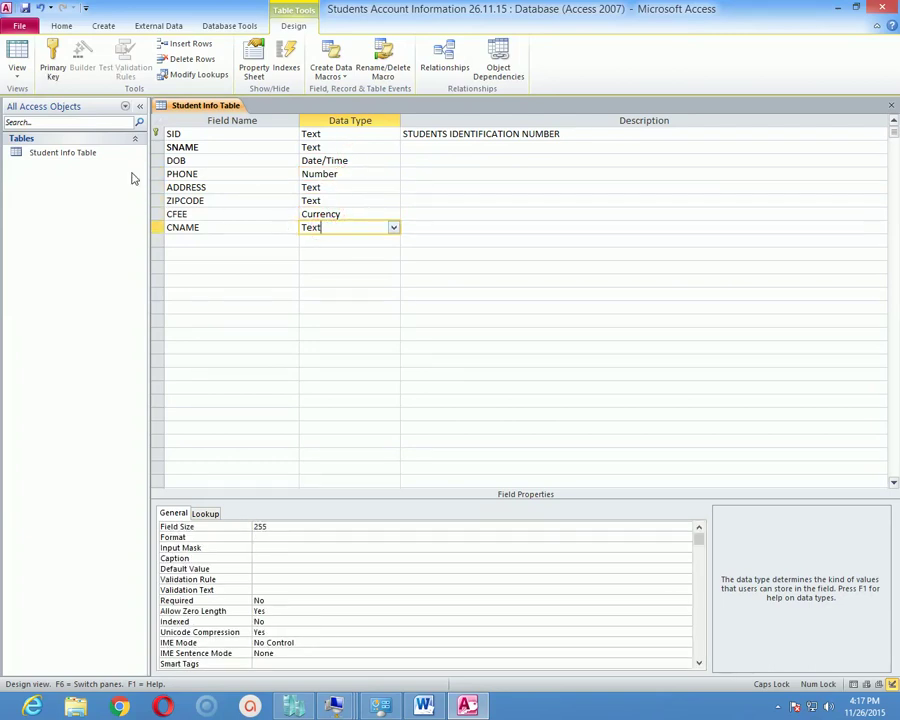
left_click(17, 62)
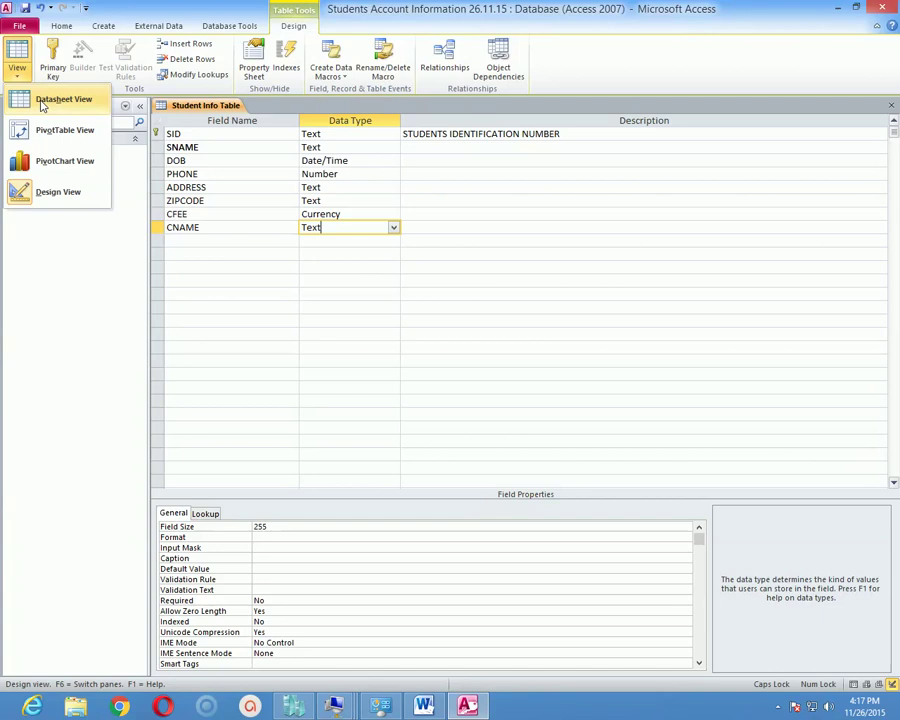
Save the Student Info Table and switch it to Datasheet view.
left_click(60, 99)
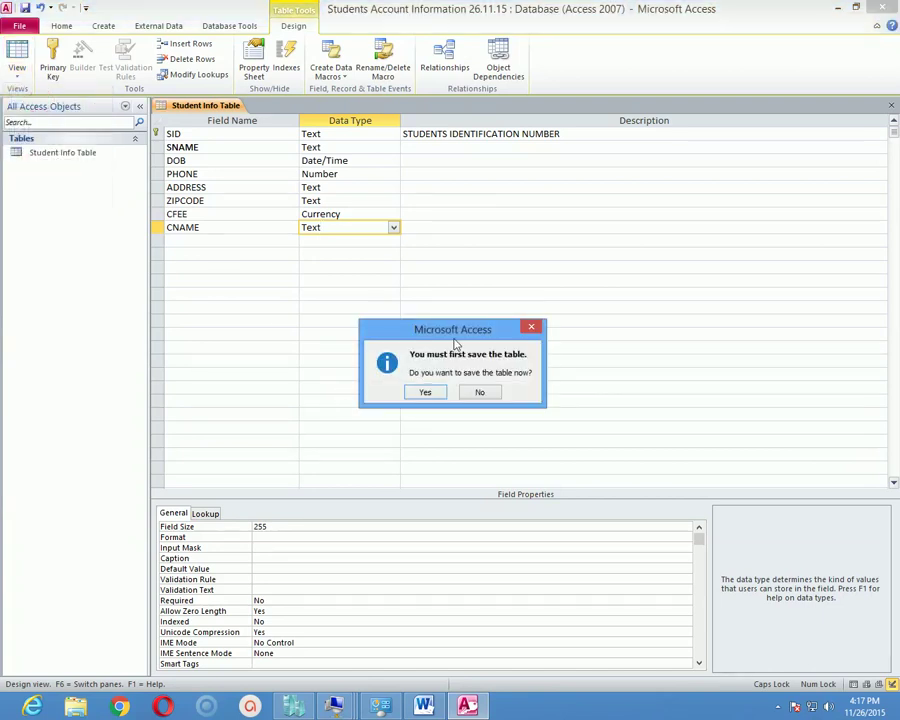
left_click_drag(464, 330, 447, 271)
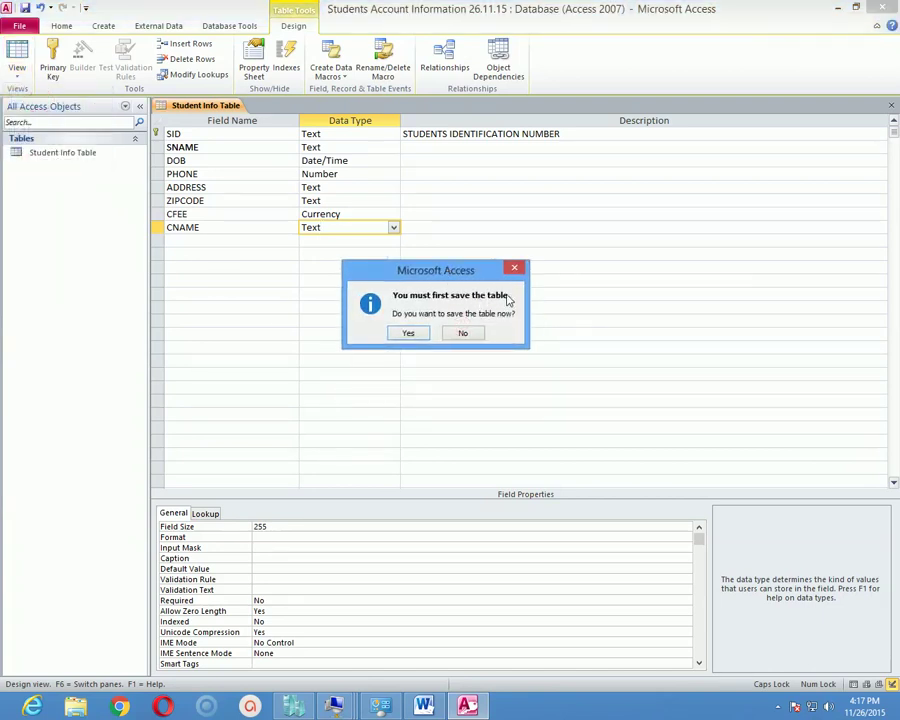
left_click(408, 337)
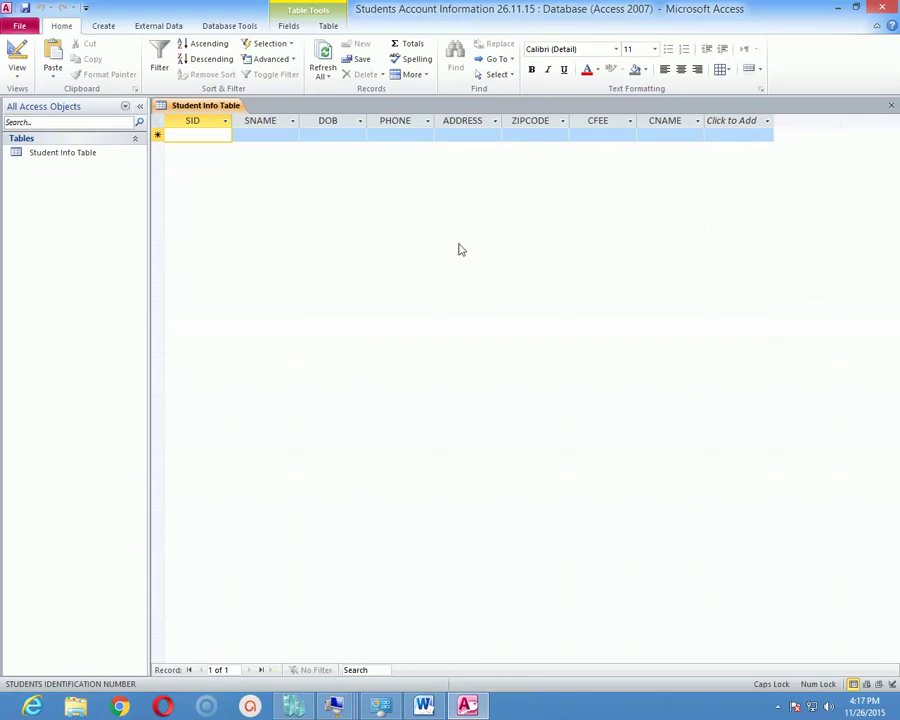
Enter S001 as the first record's SID along with the student's name.
type("S001")
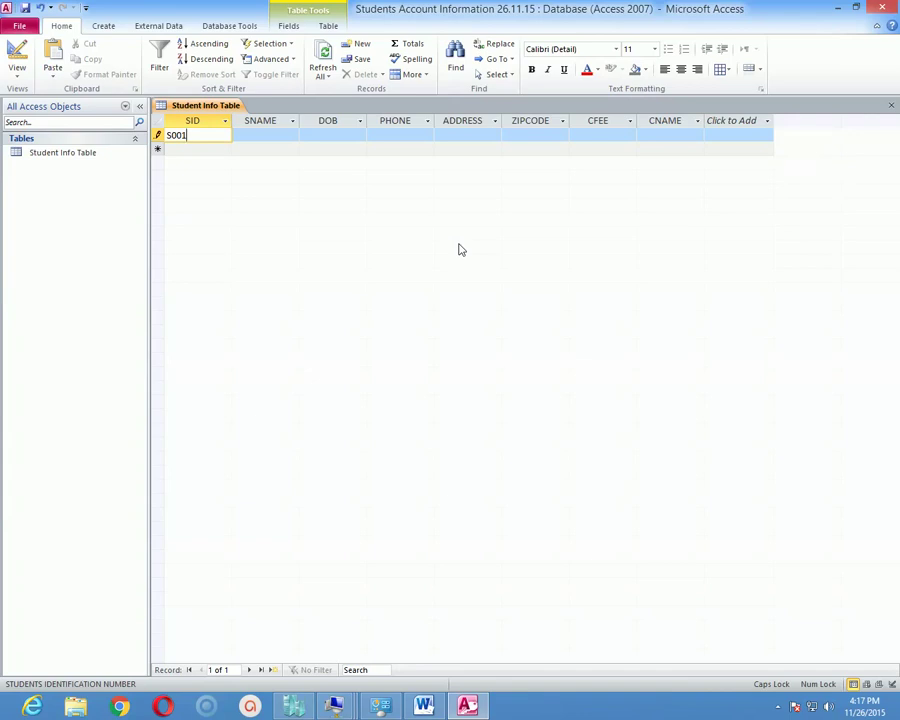
key("Tab")
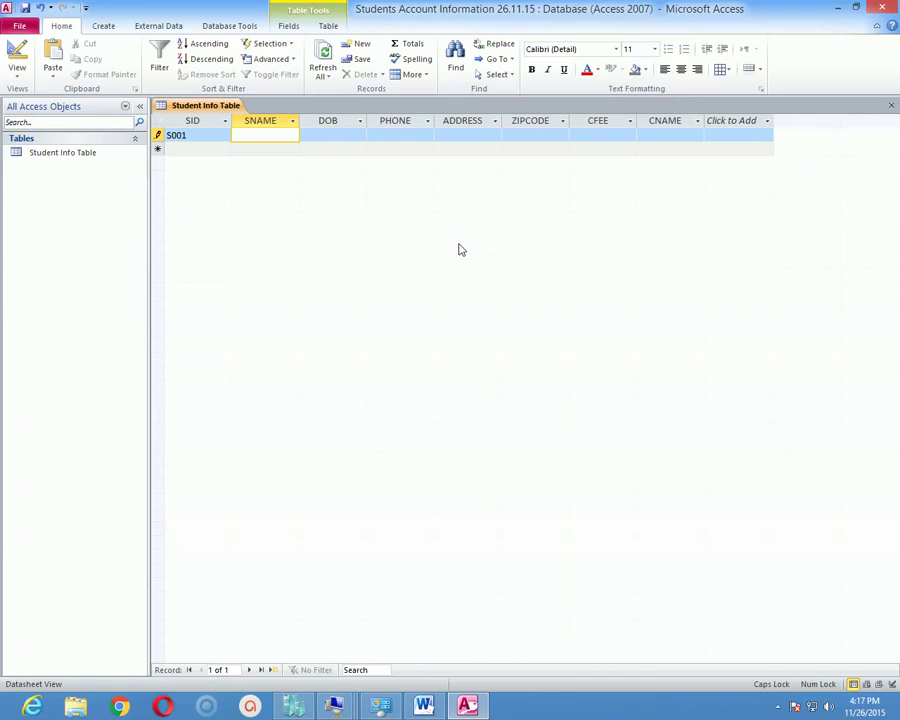
type("HASAN")
key("Tab")
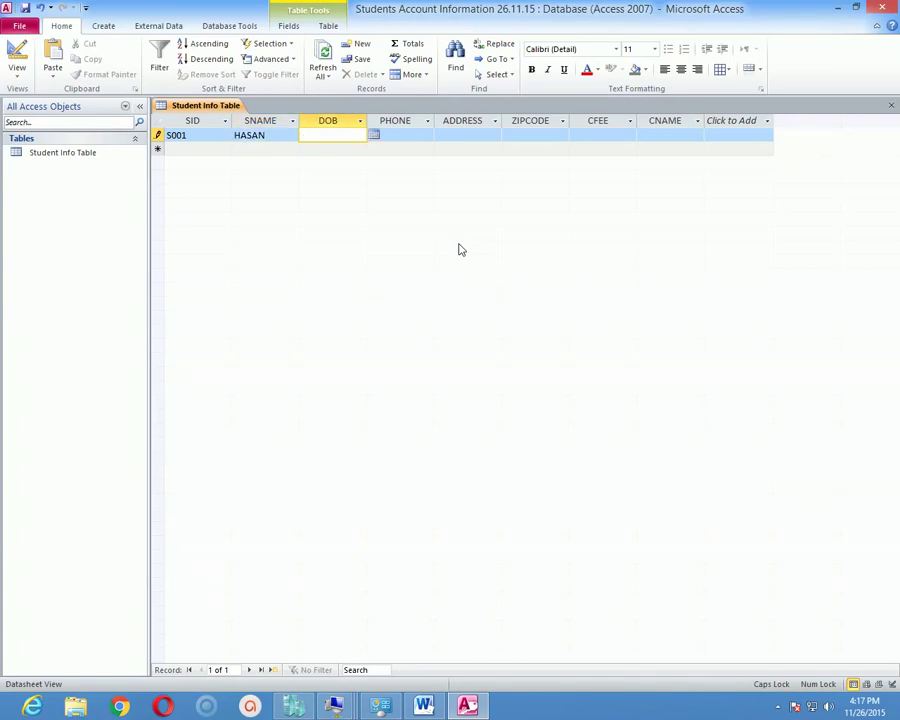
Set the birth date to 11/1/1988 via the date picker, editing the year.
left_click(373, 137)
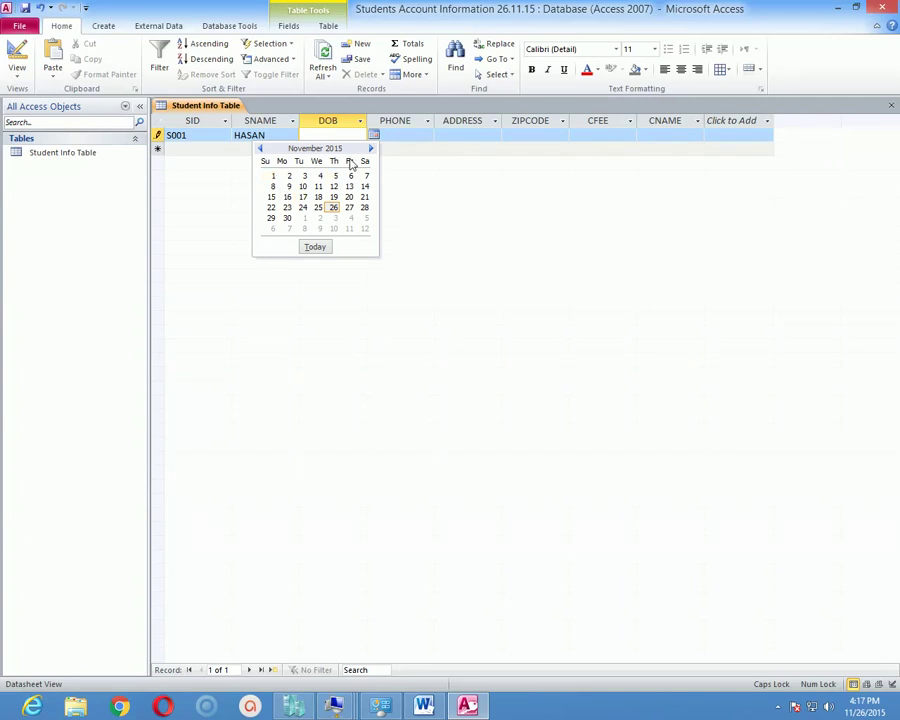
left_click(273, 176)
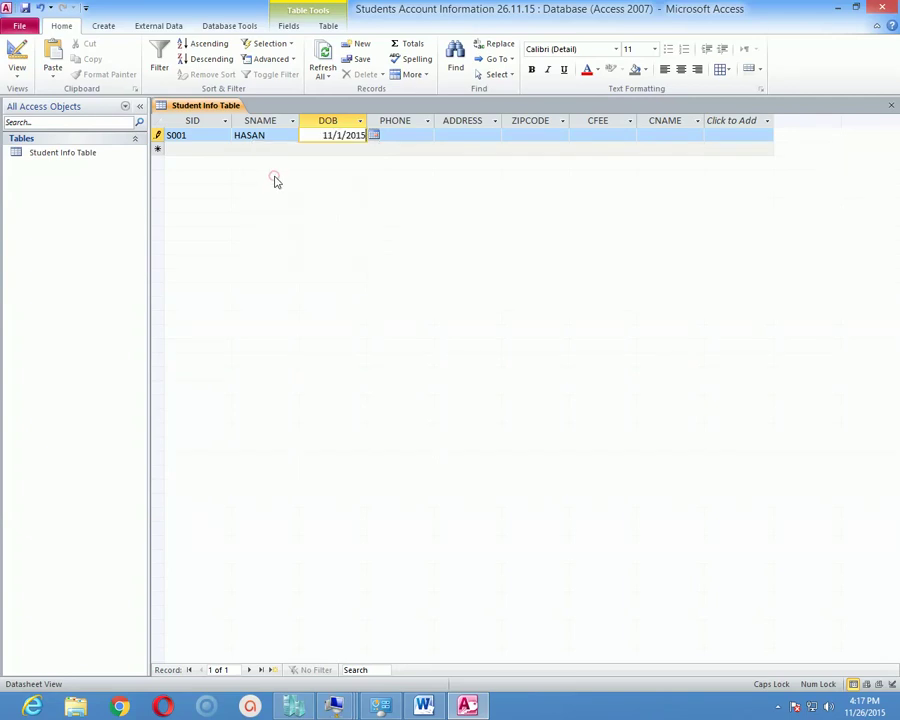
left_click(331, 135)
key("Right")
key("Right")
key("Right")
key("Right")
key("Right")
key("Left")
key("Left")
key("shift+Right")
key("shift+Right")
key("shift+Right")
key("shift+Right")
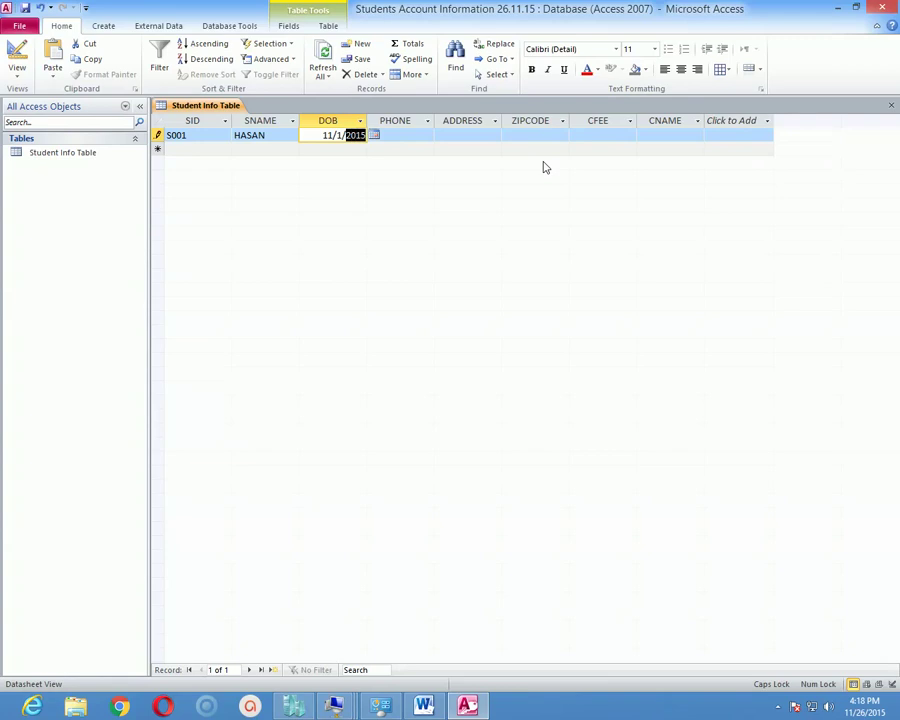
type("19")
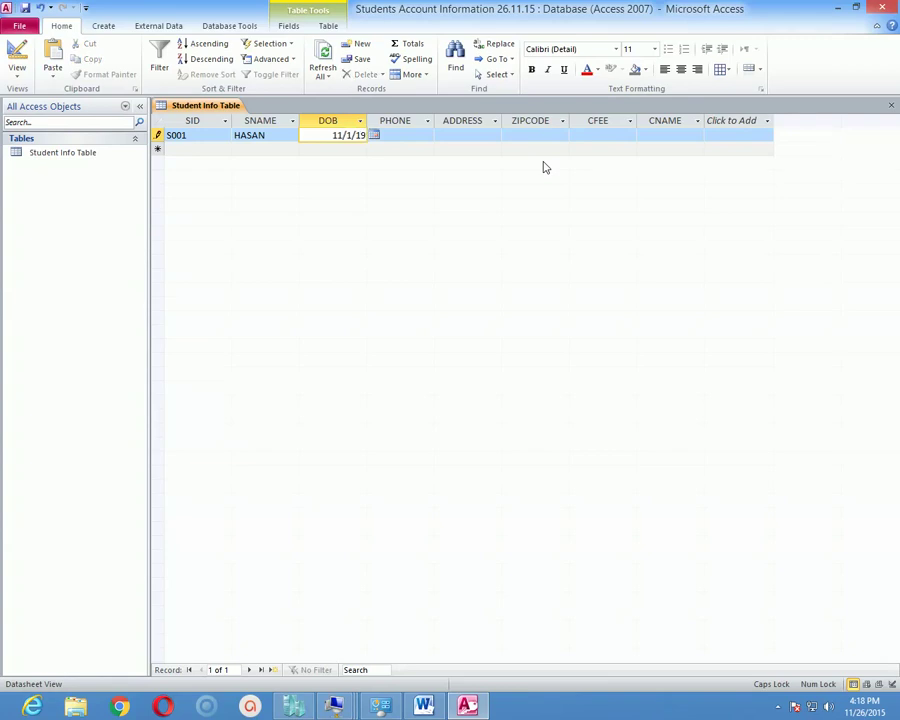
type("88")
Enter the student's phone number, address and zip code, then MBA in CFEE.
left_click(420, 142)
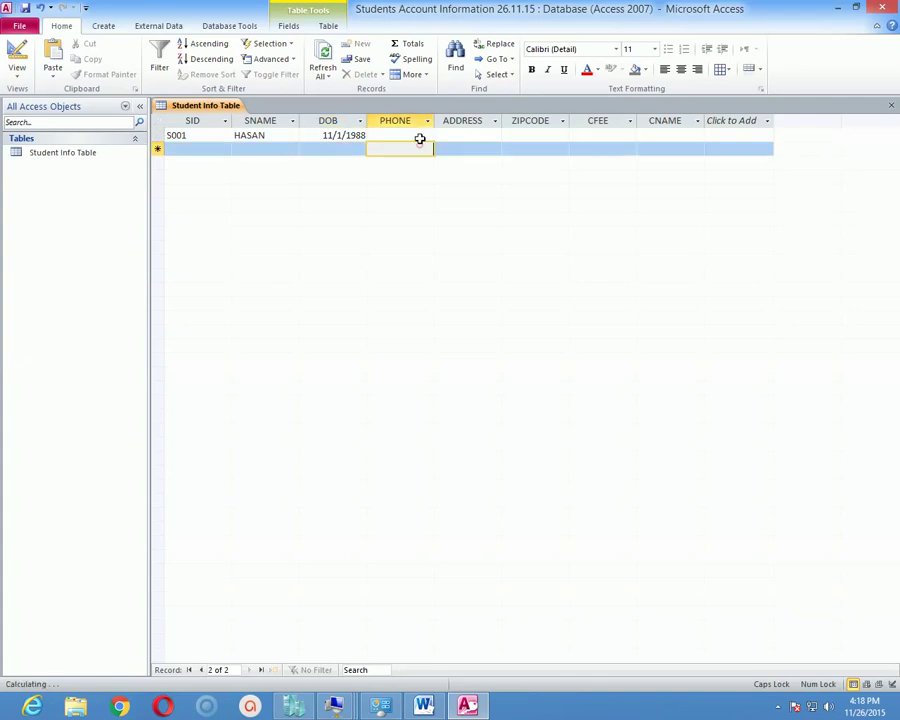
left_click(420, 137)
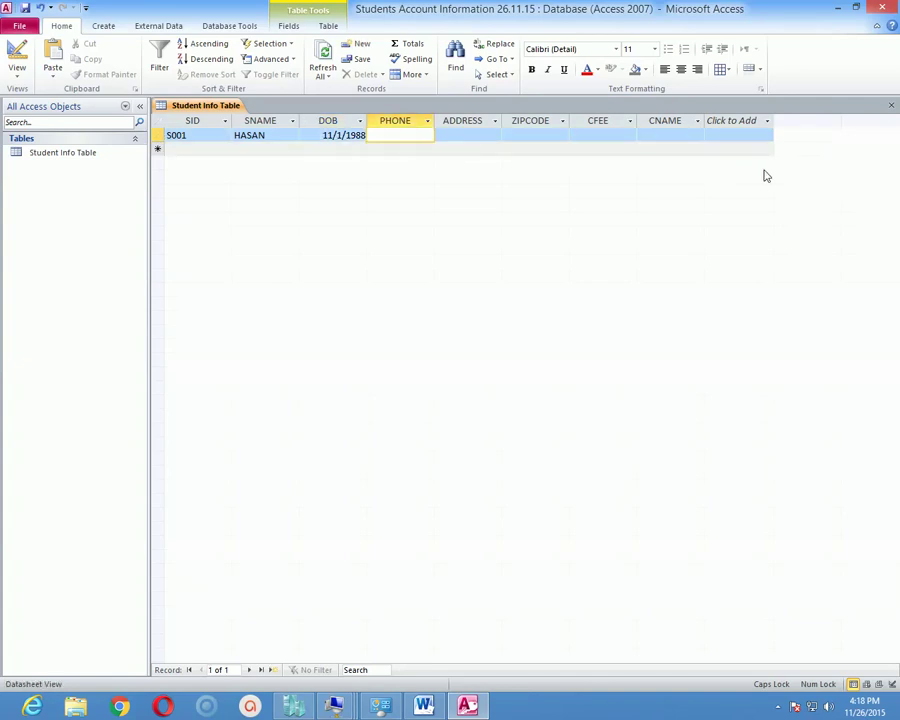
key("Tab")
type("DHAKA")
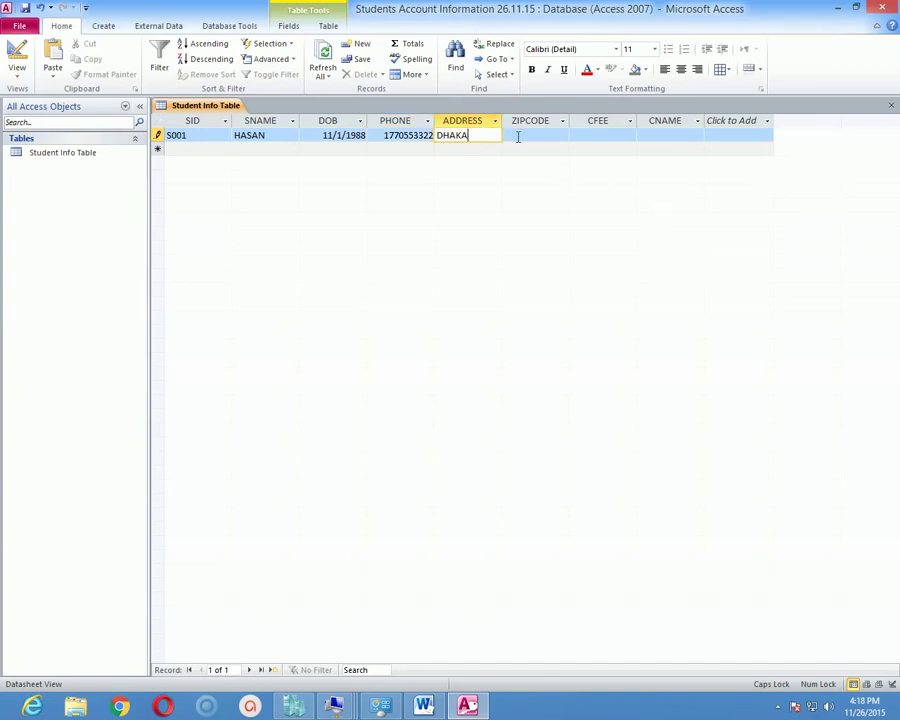
key("Tab")
type("1205")
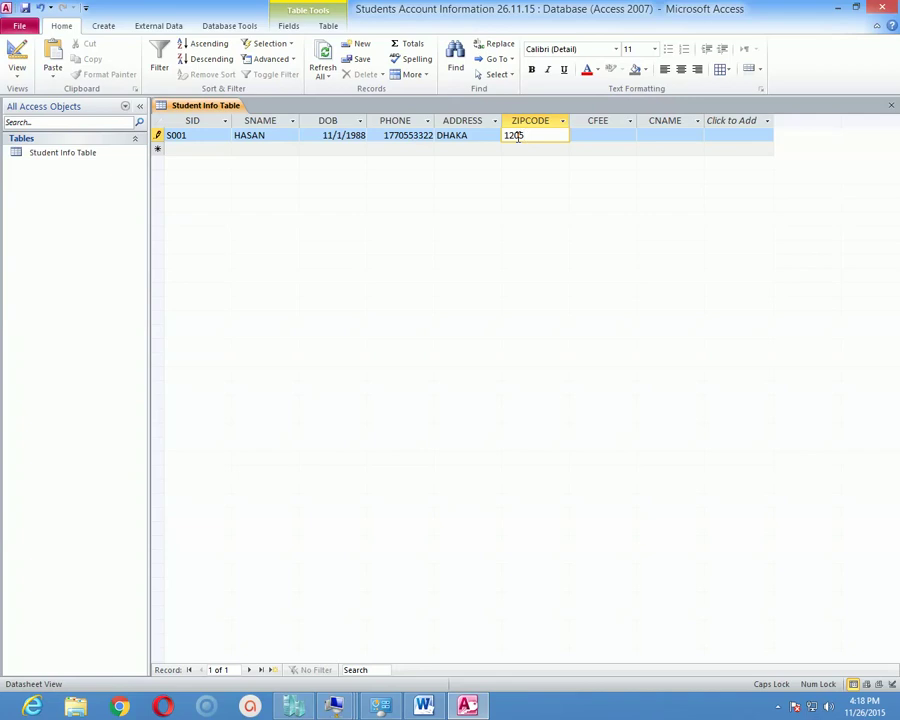
key("Tab")
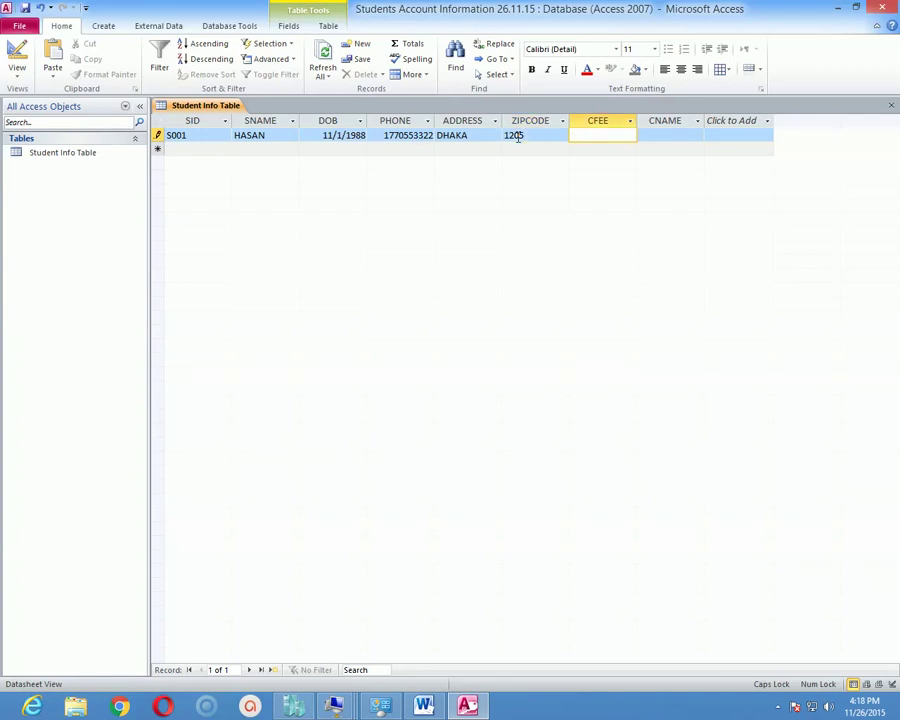
type("MBA")
key("Tab")
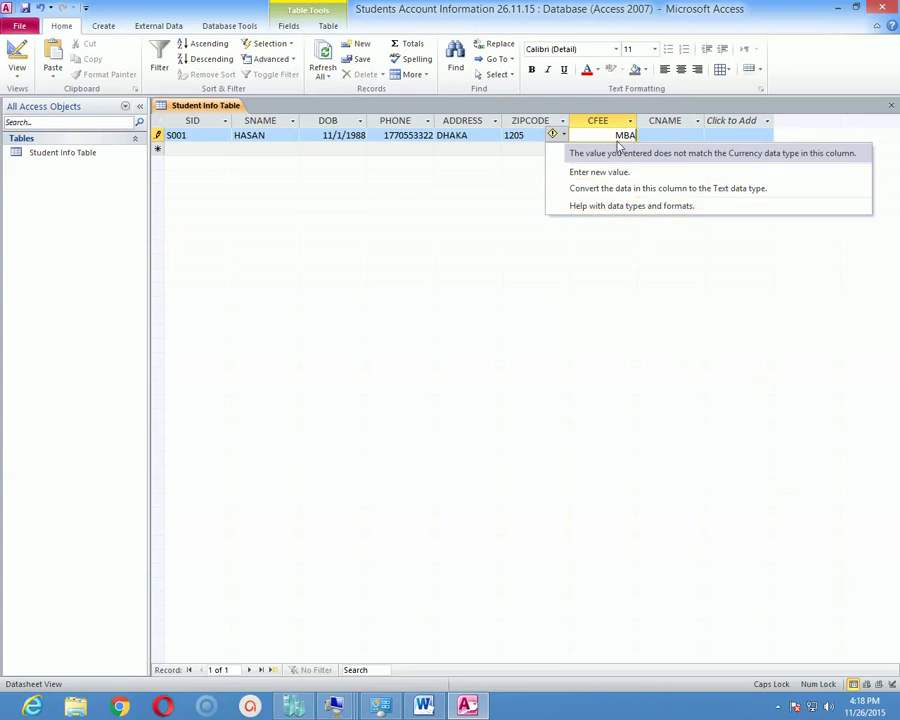
Replace the invalid fee with 5000 and enter MBA as CNAME to save the record.
left_click(834, 297)
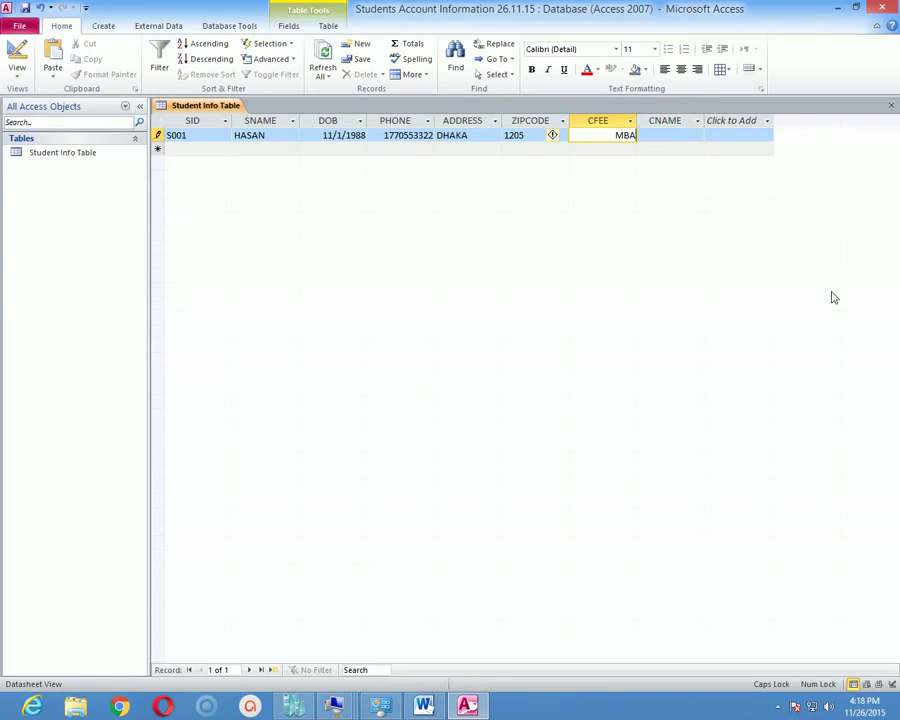
key("Escape")
type("5000")
key("Tab")
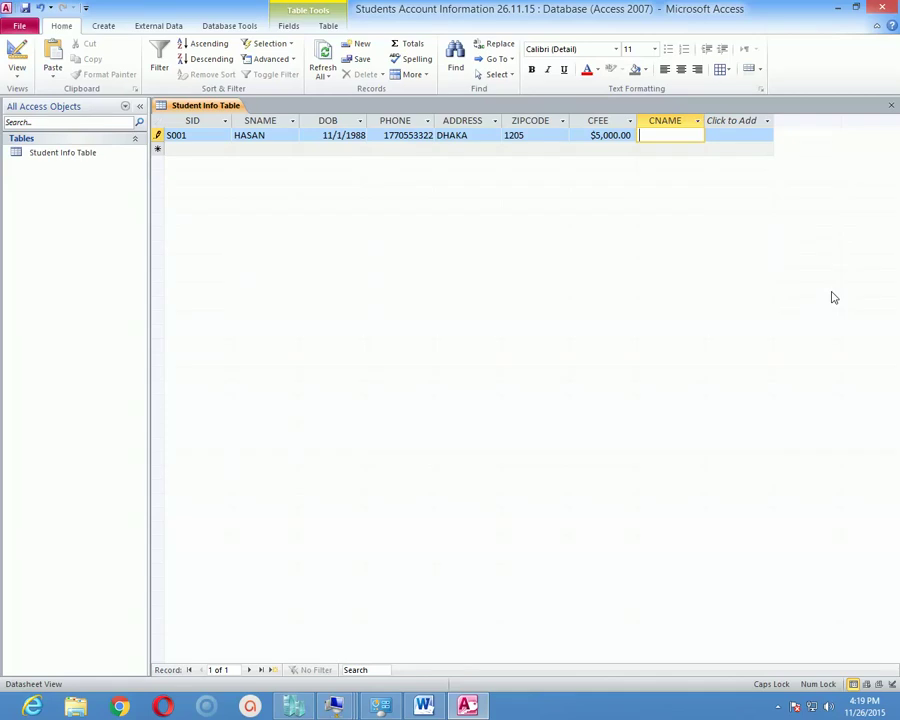
type("MBA")
key("Tab")
key("Up")
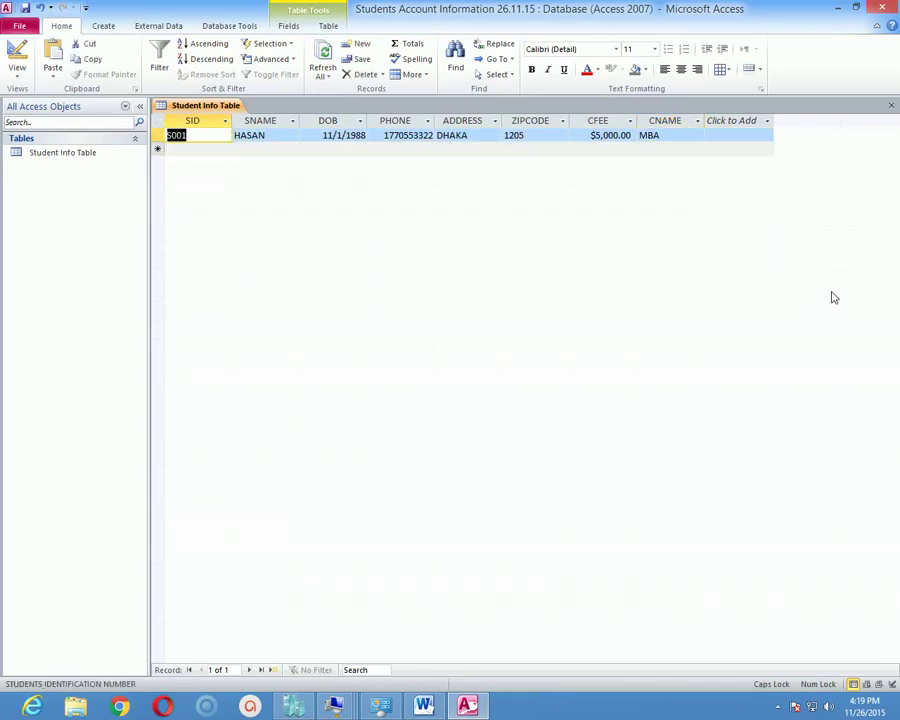
key("Down")
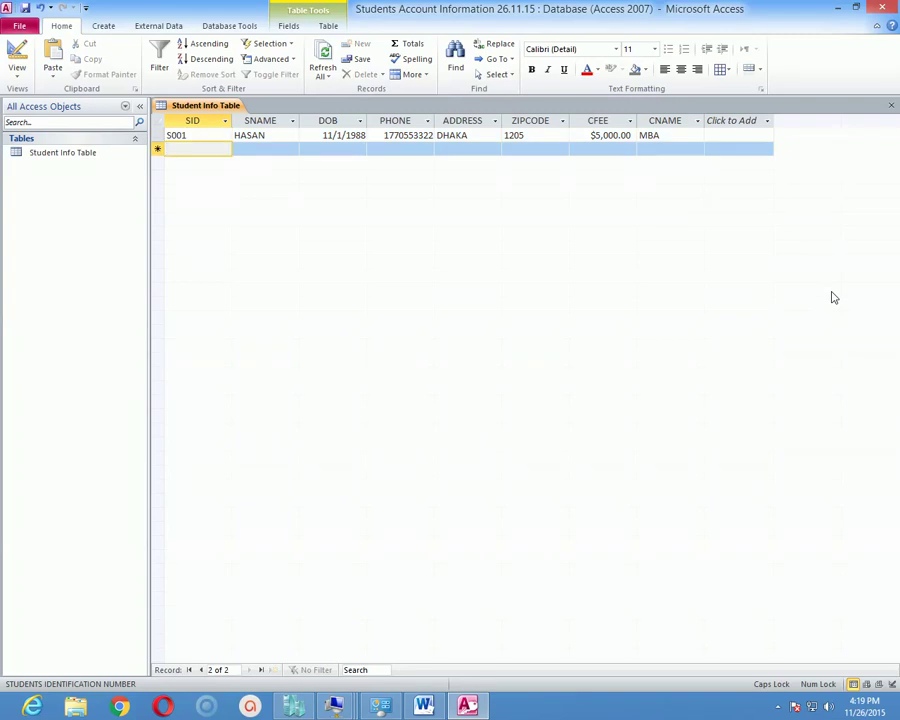
key("Up")
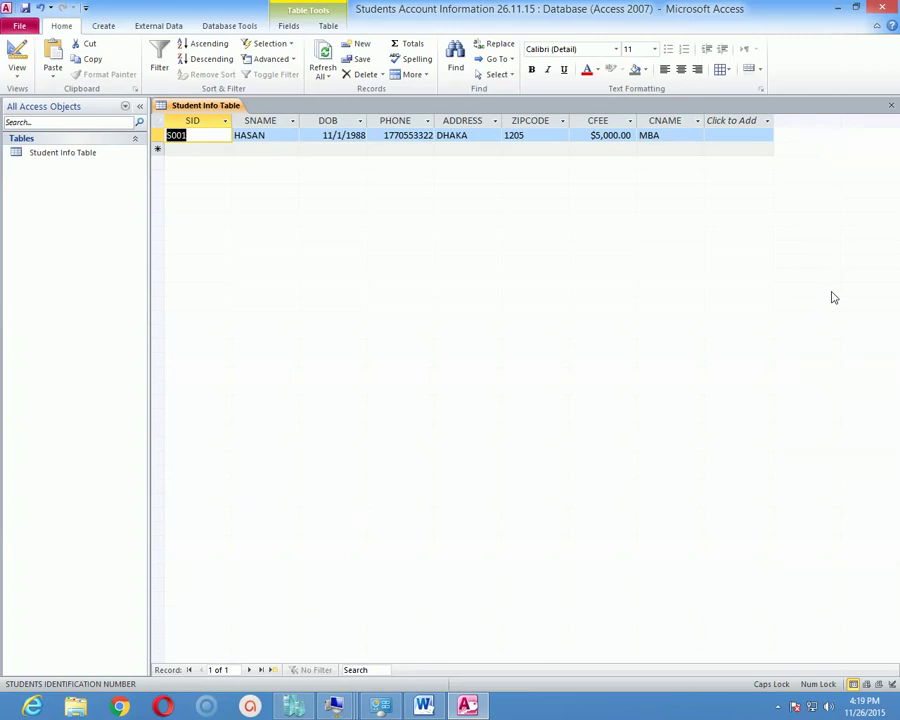
In Design View, drag the CNAME field above CFEE, then return to Datasheet View.
left_click(20, 70)
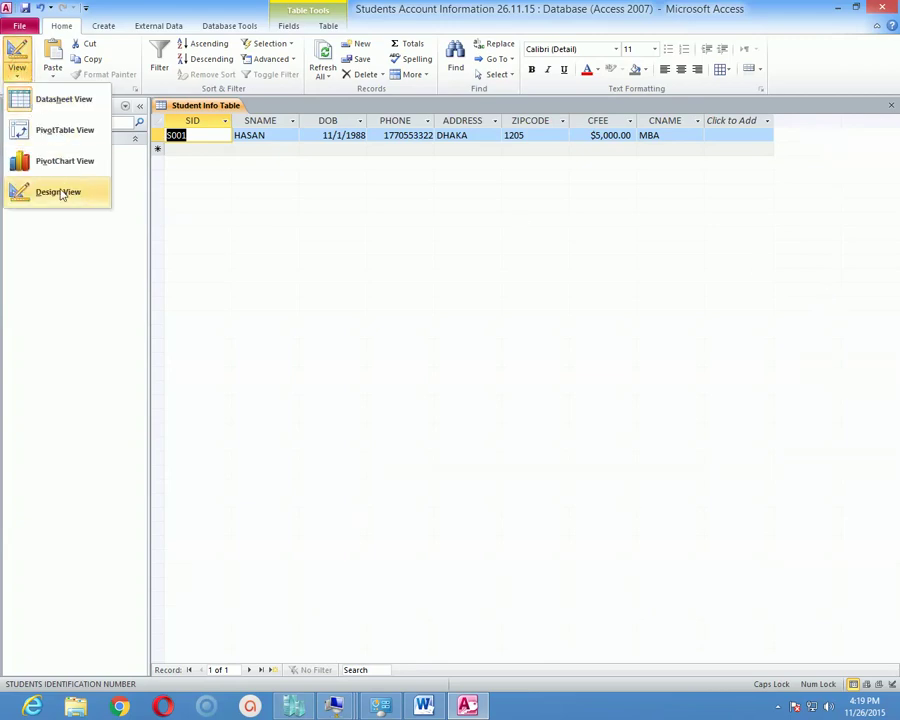
left_click(60, 192)
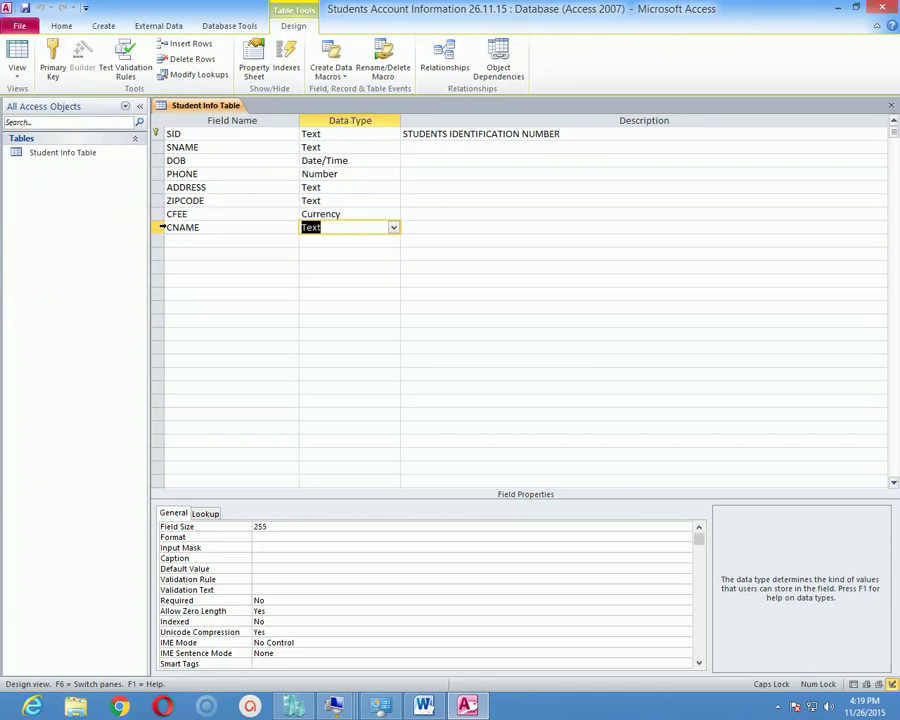
left_click(160, 227)
left_click_drag(161, 230, 168, 230)
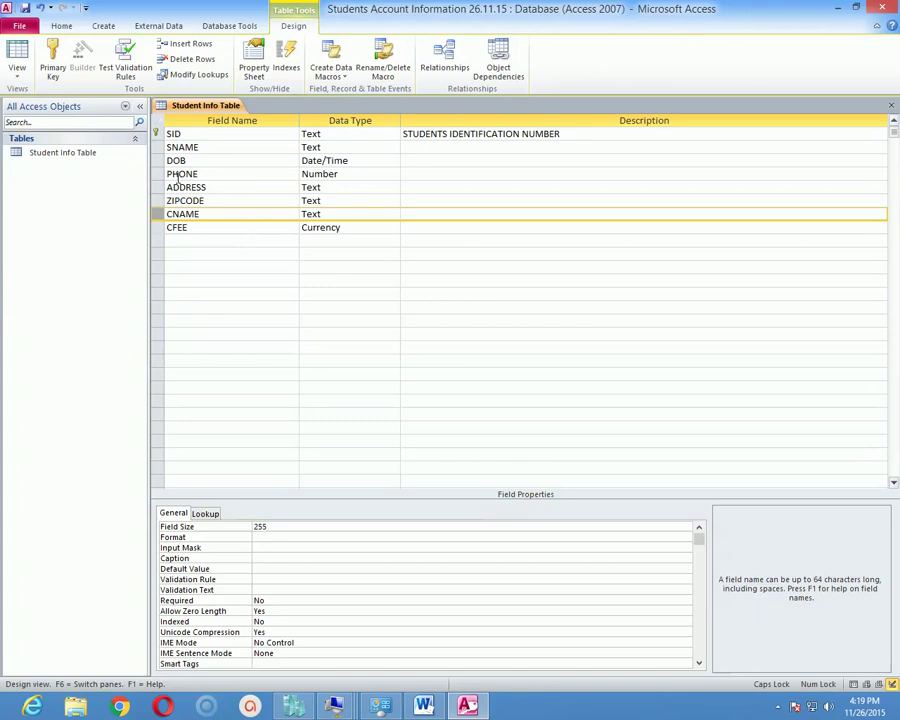
left_click(17, 62)
left_click(70, 104)
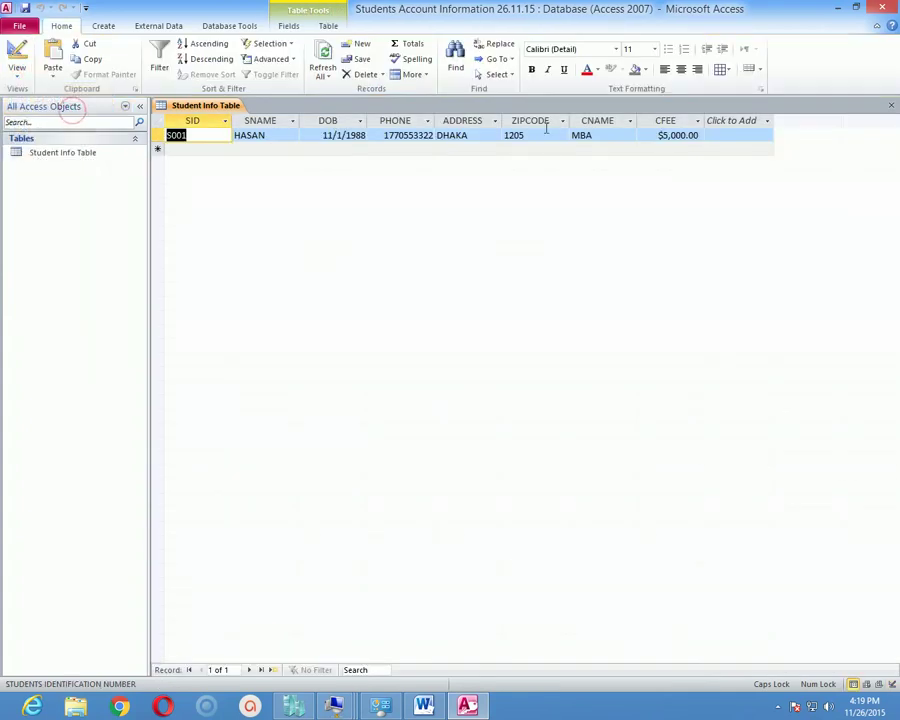
left_click(580, 135)
key("Tab")
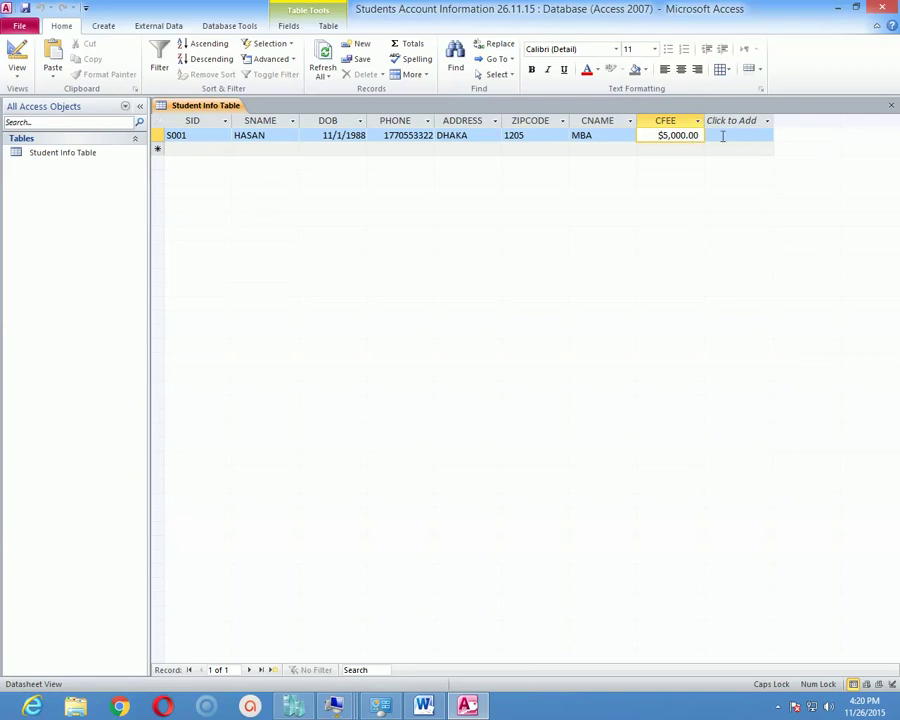
left_click(600, 135)
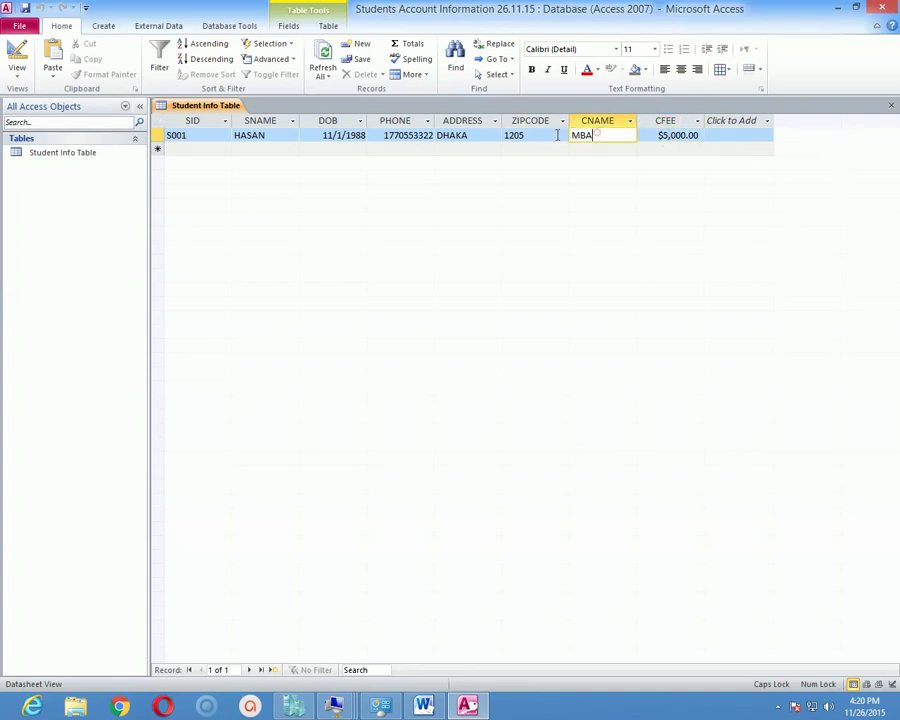
left_click(522, 135)
left_click(470, 135)
left_click(395, 135)
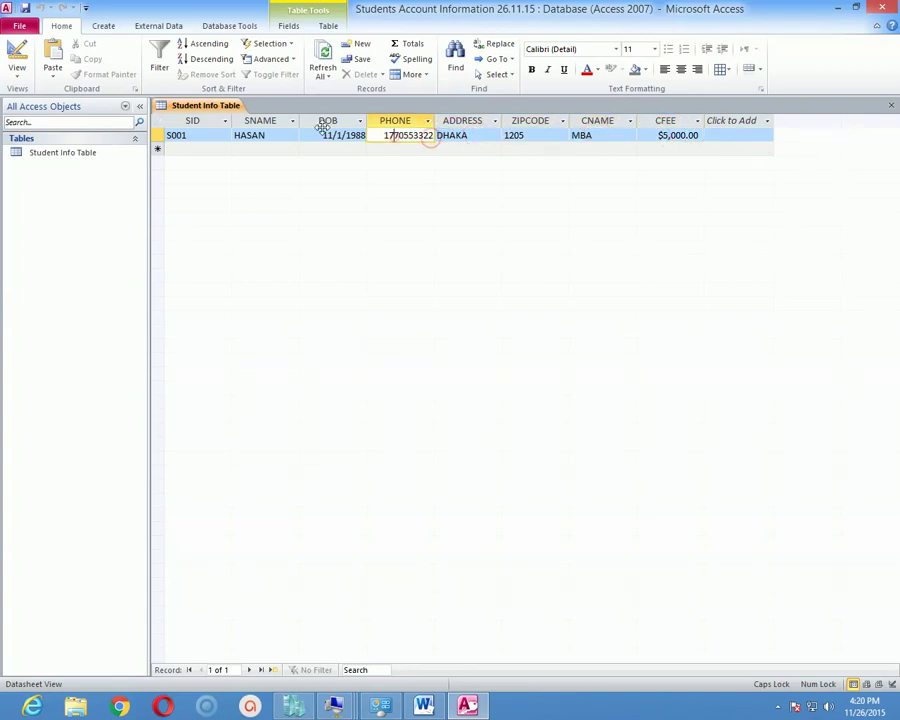
left_click(274, 135)
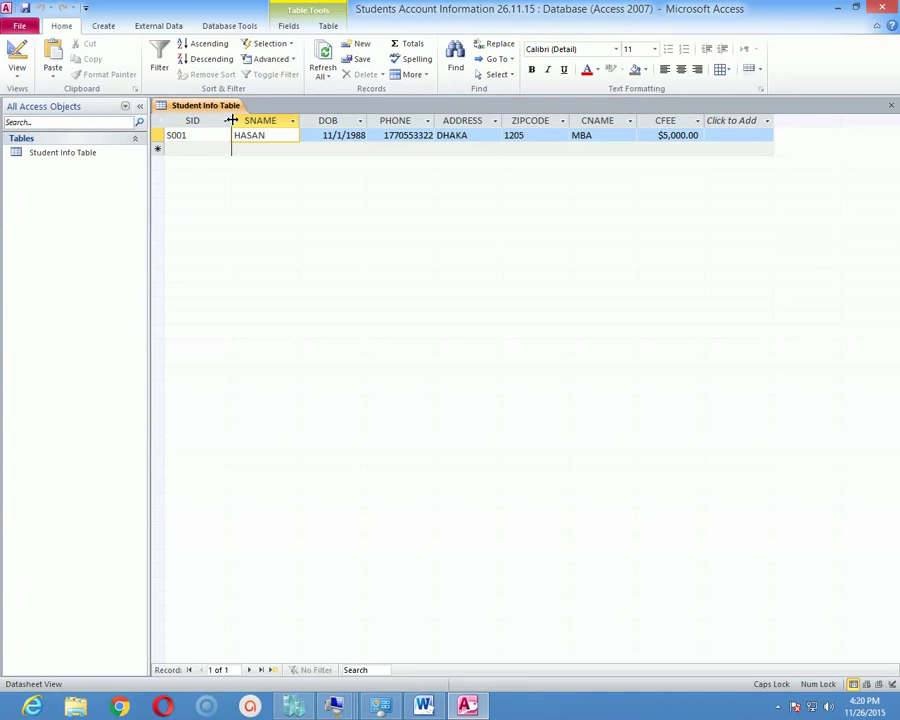
Auto-fit the SID, SNAME, DOB, PHONE, ADDRESS, ZIPCODE and CNAME columns to their contents.
double_click(231, 120)
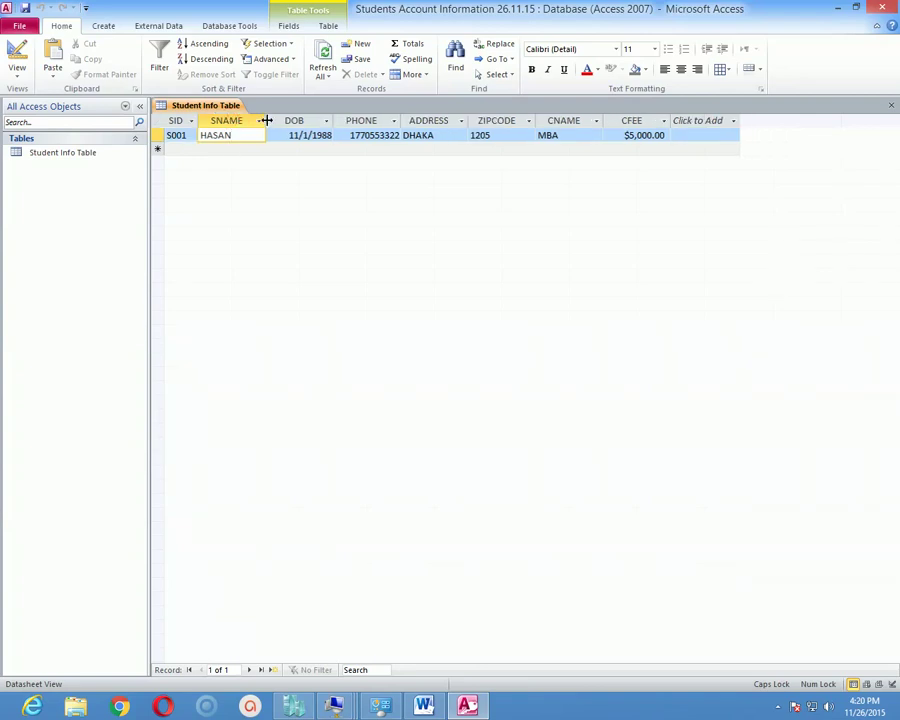
left_click(260, 120)
left_click(262, 120)
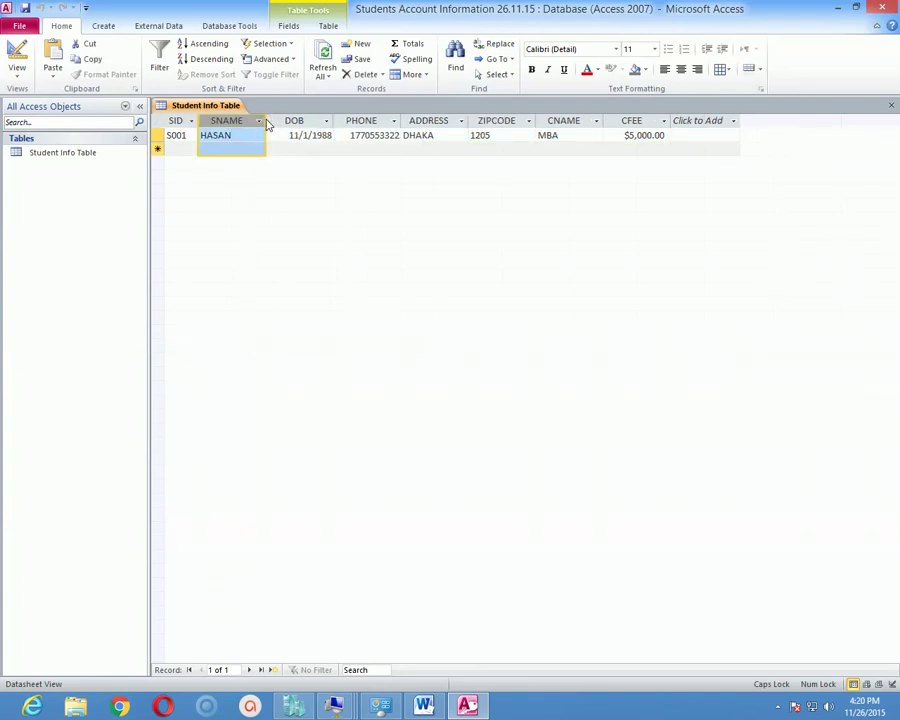
double_click(267, 120)
double_click(317, 120)
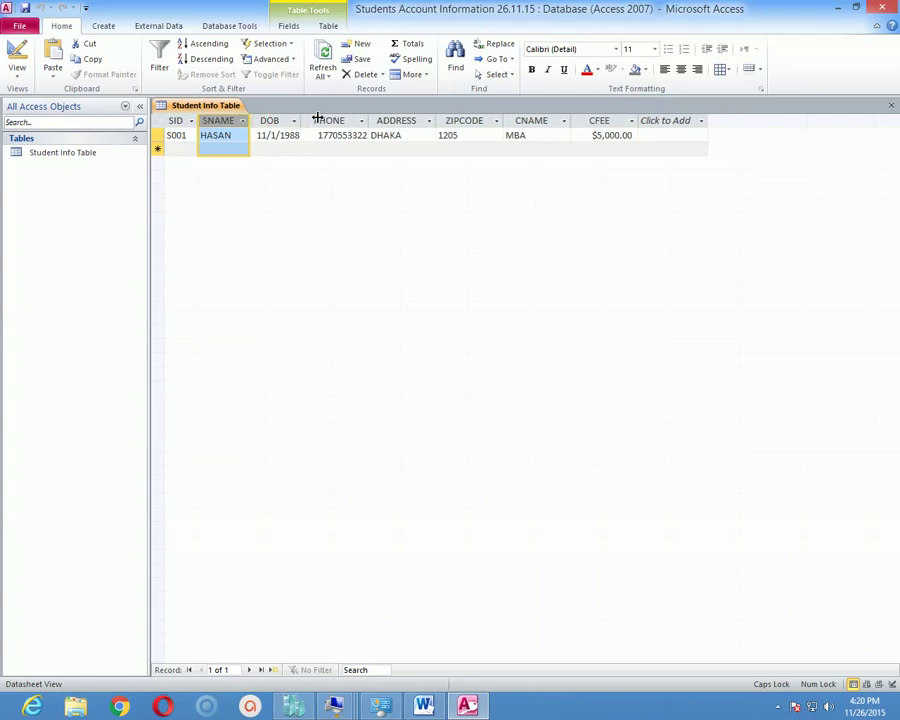
double_click(368, 120)
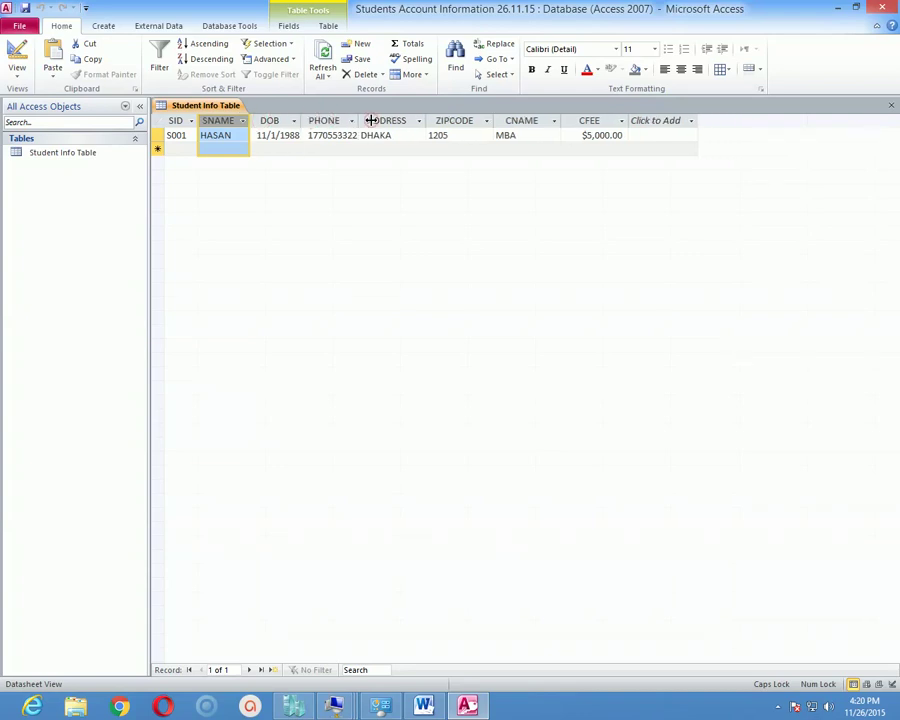
double_click(426, 120)
double_click(485, 120)
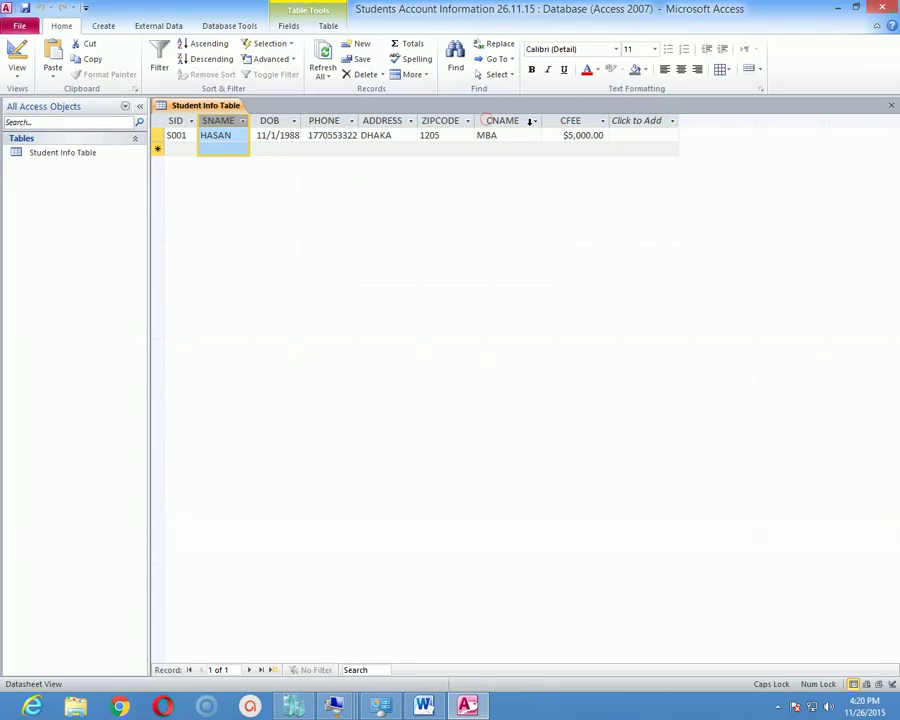
double_click(540, 120)
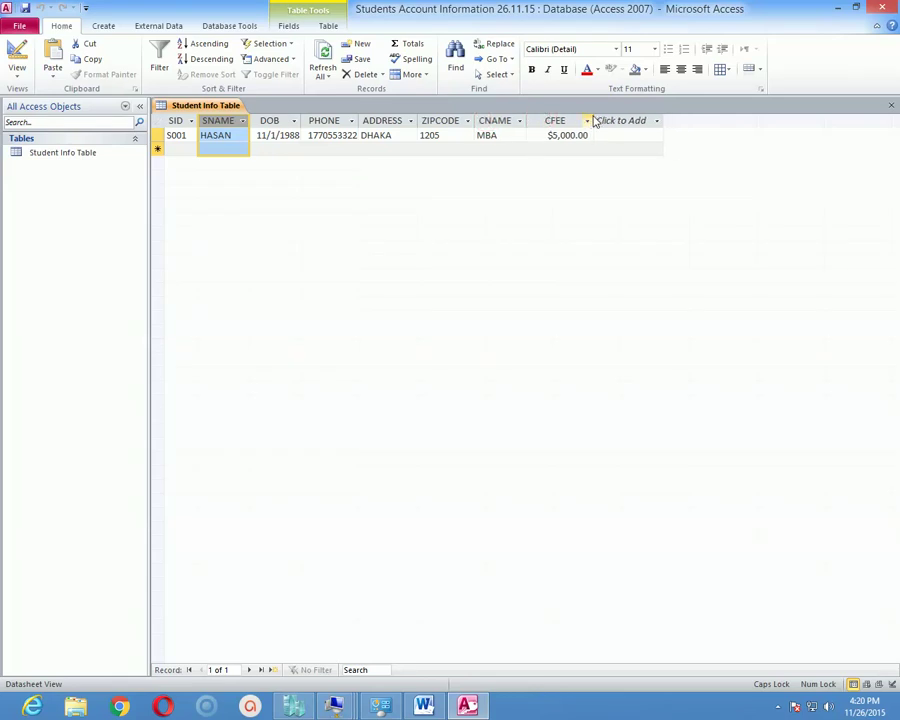
Fit the CFEE column, briefly widening it and then narrowing it back.
double_click(590, 120)
left_click(594, 120)
left_click(522, 185)
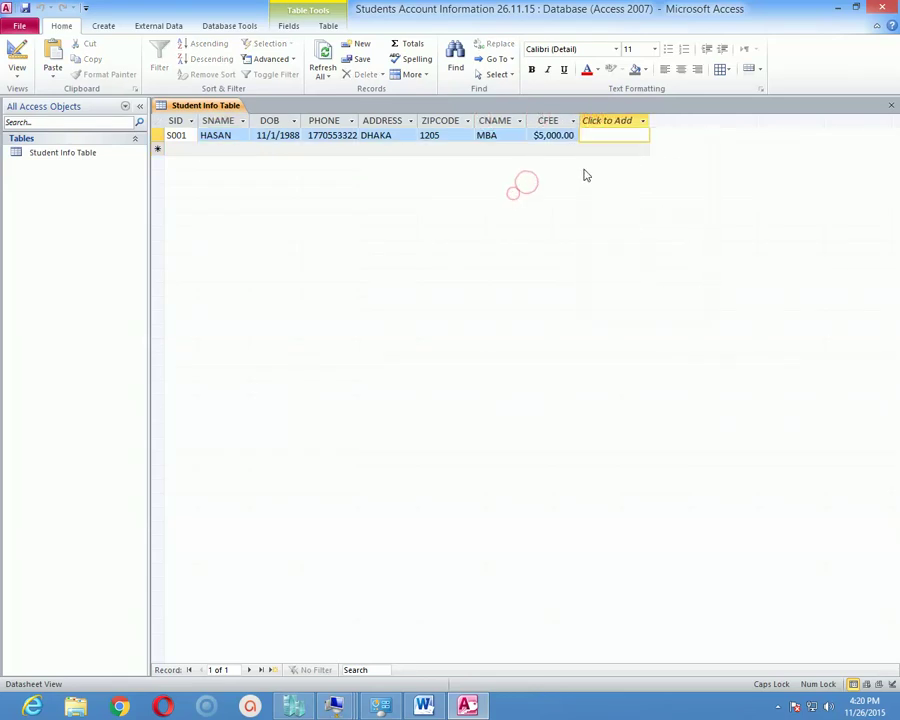
left_click_drag(579, 120, 631, 120)
left_click(632, 121)
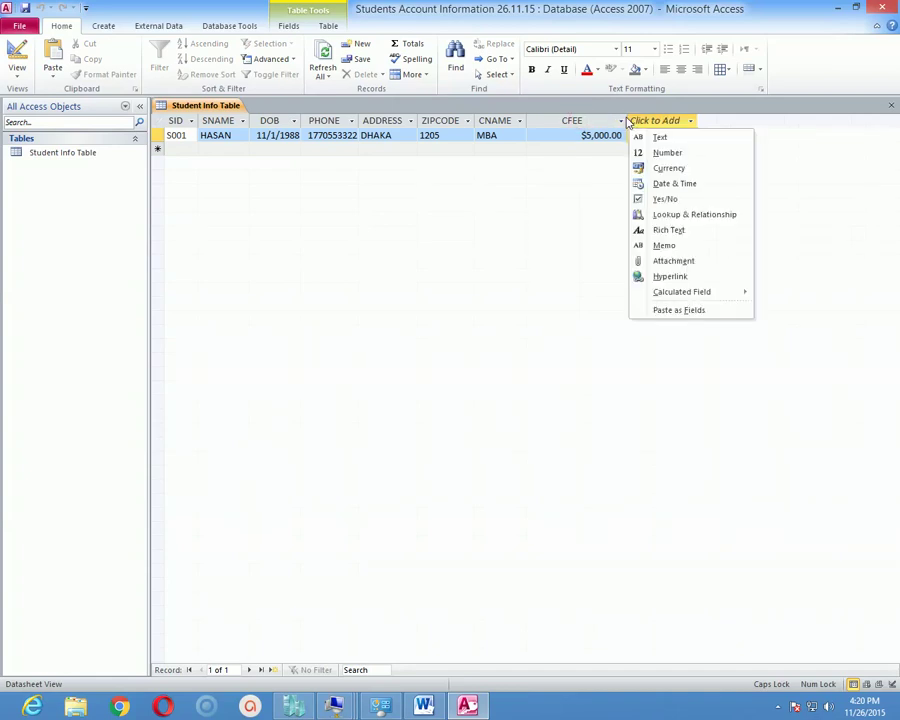
left_click(625, 119)
left_click(560, 200)
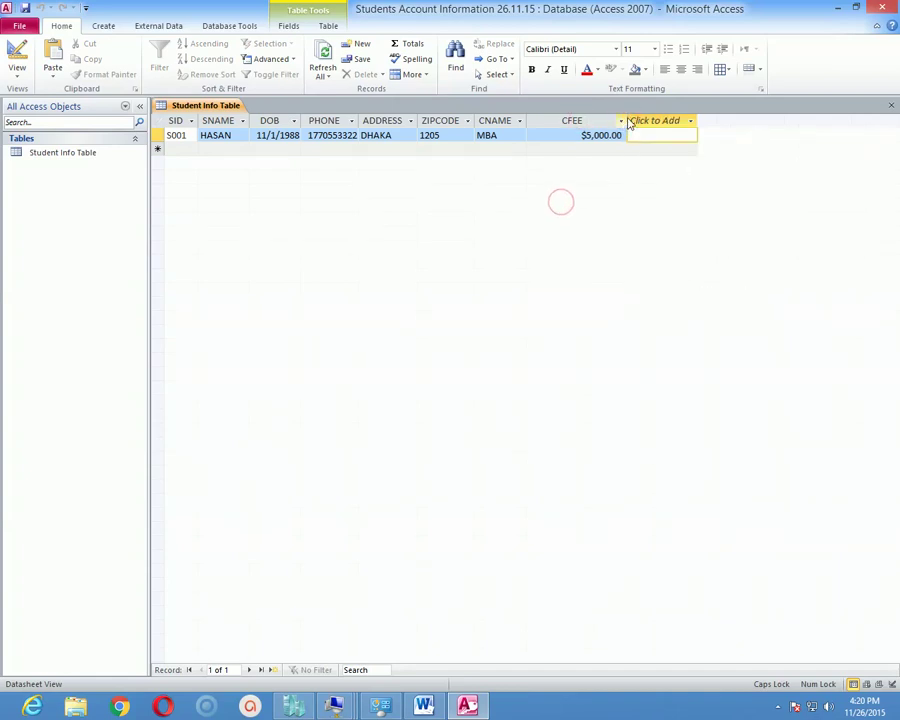
left_click_drag(627, 120, 576, 118)
left_click(520, 217)
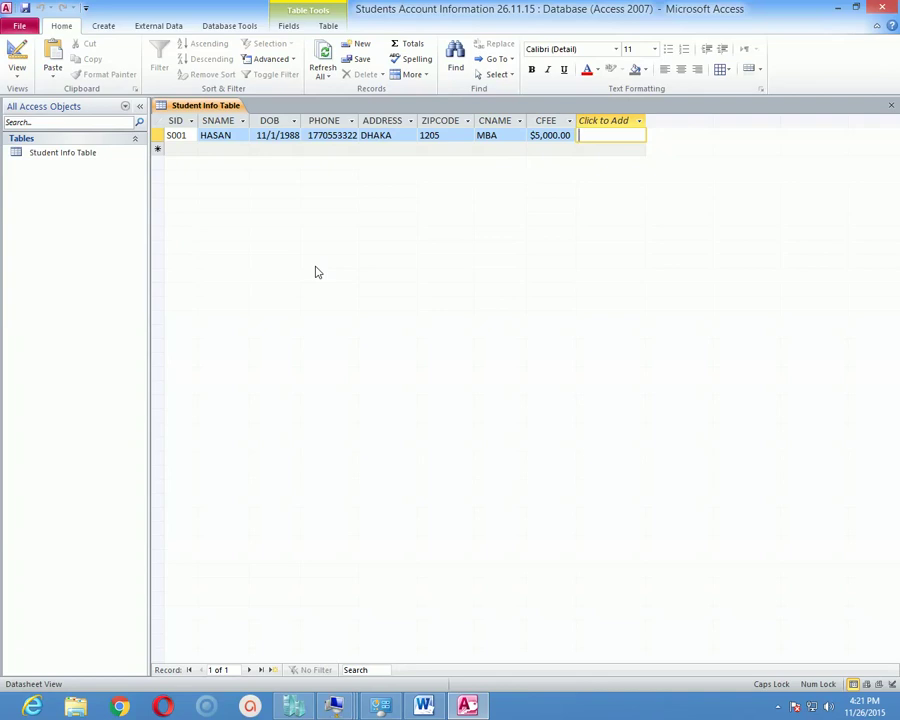
Select the S001 SID value and switch the table to Design View.
left_click(195, 136)
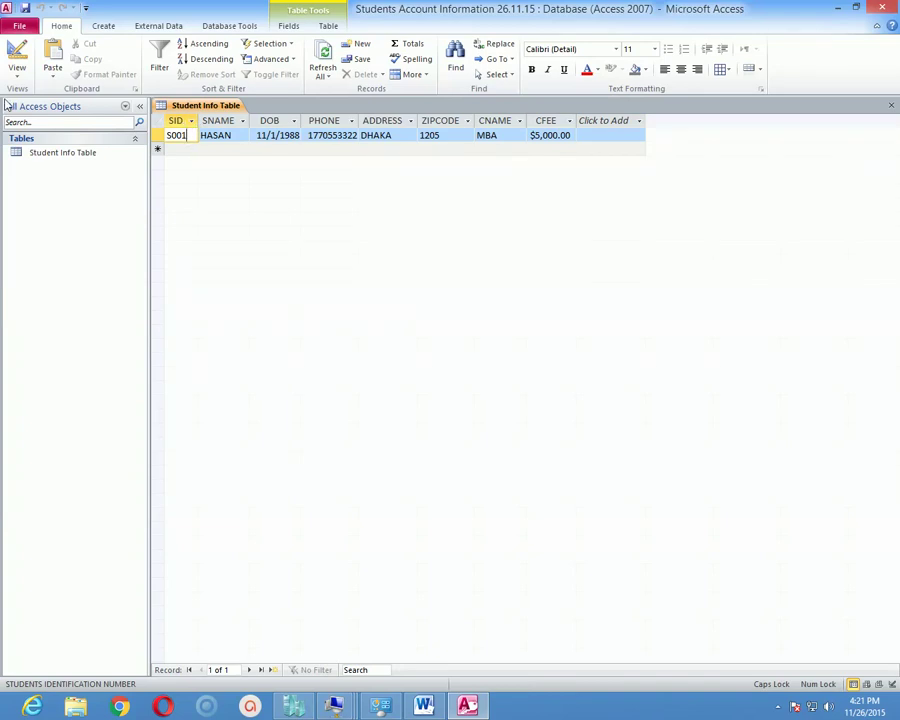
left_click(16, 70)
left_click(57, 192)
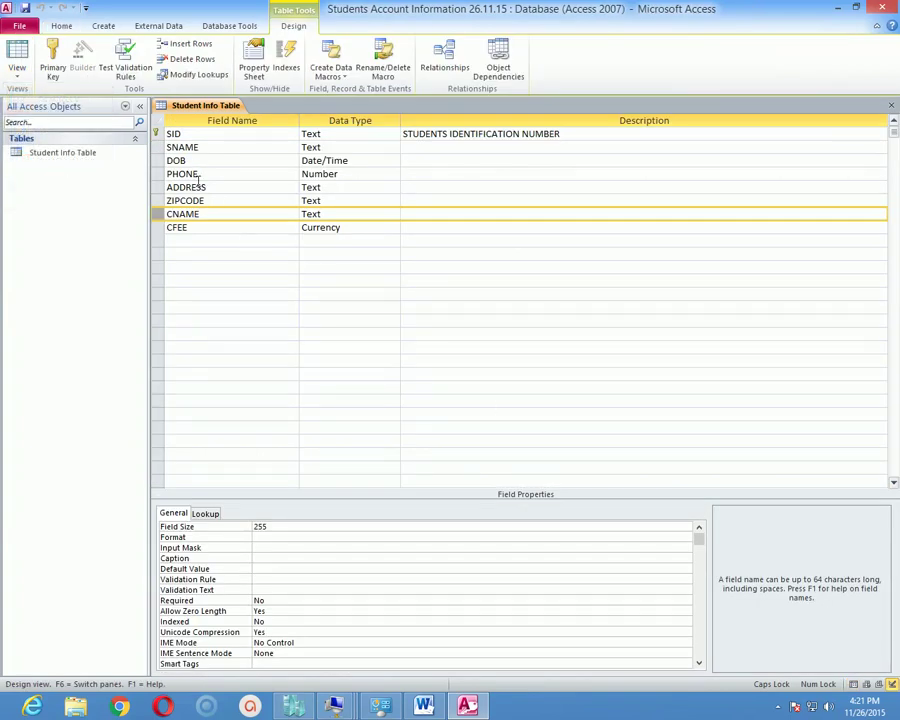
Change the SID field's data type to Number.
left_click(221, 133)
left_click(345, 137)
left_click(345, 137)
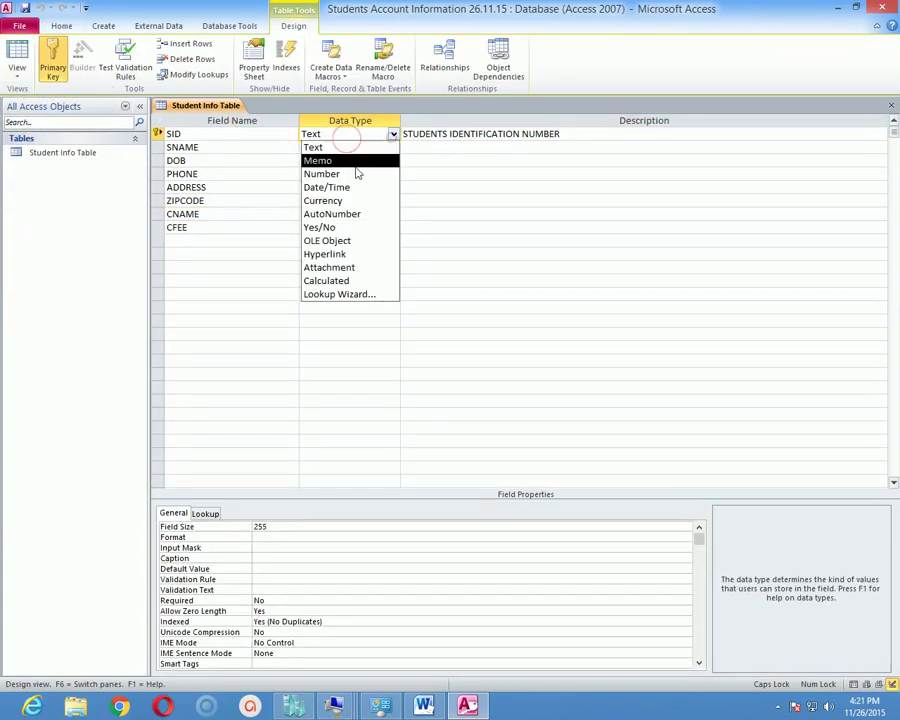
left_click(341, 174)
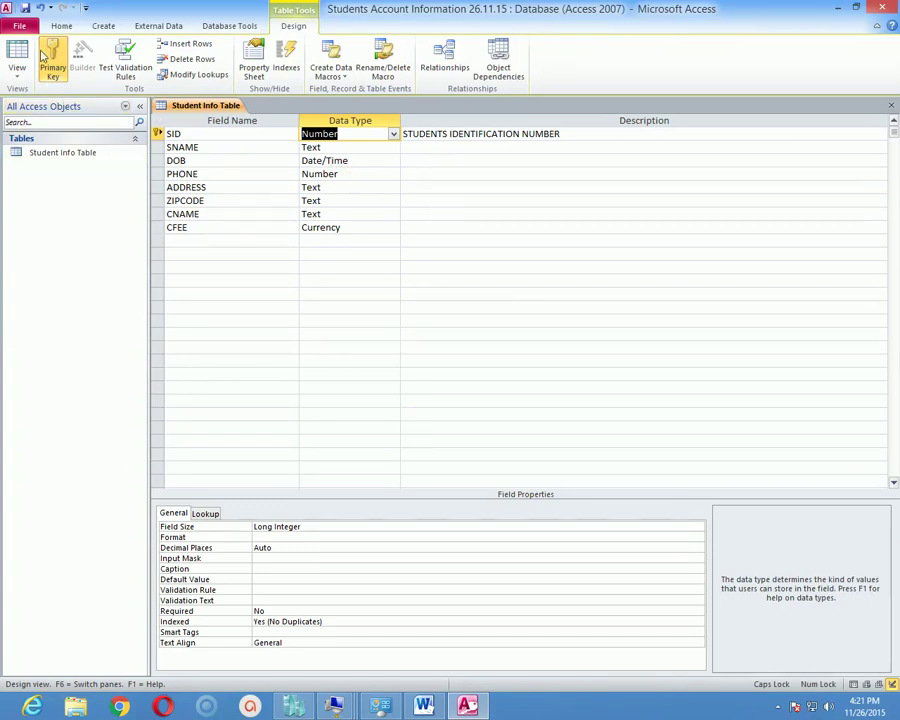
Save the design, accepting the data-loss warnings, conversion errors and deleted index notice.
left_click(24, 7)
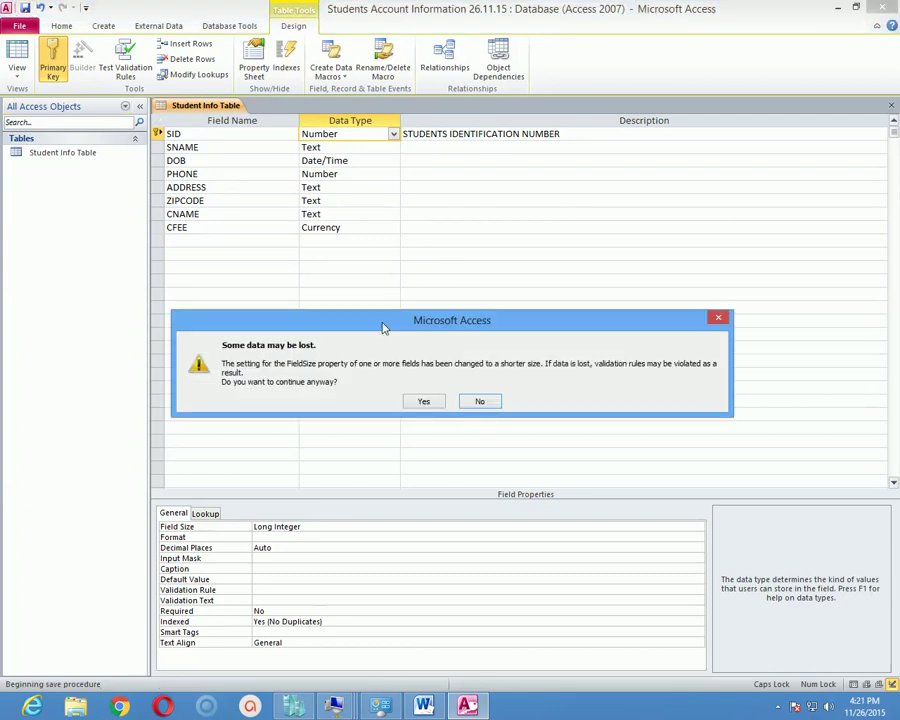
left_click_drag(380, 321, 341, 190)
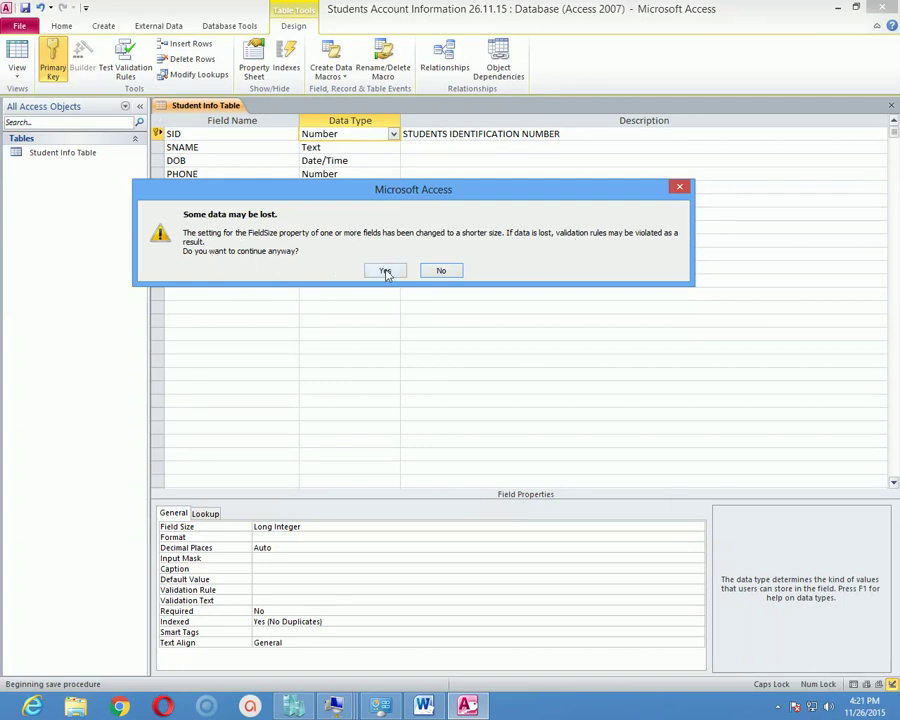
left_click_drag(418, 204, 438, 207)
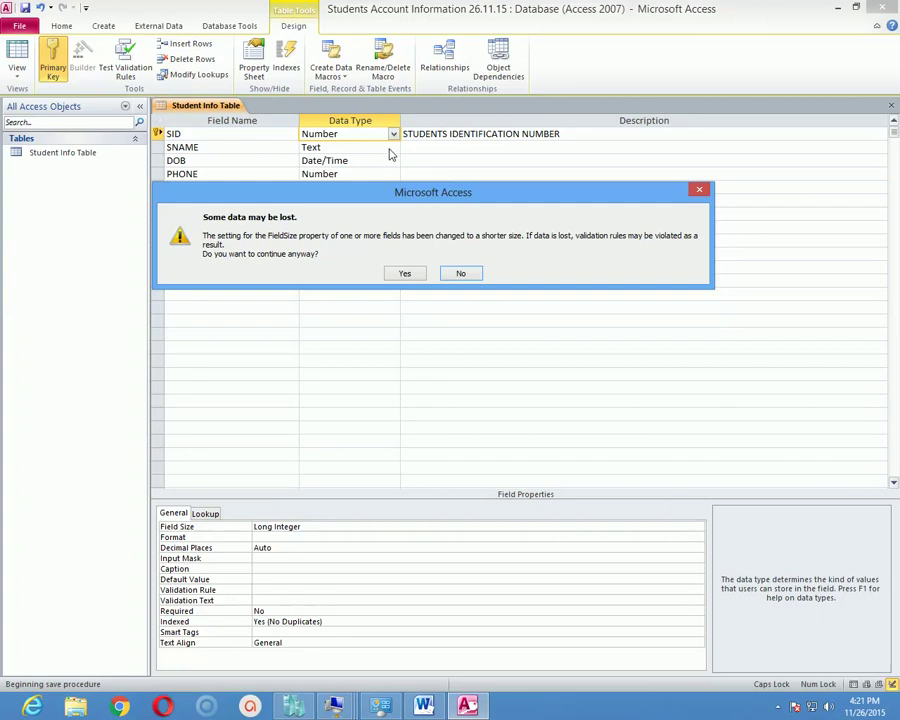
left_click(420, 274)
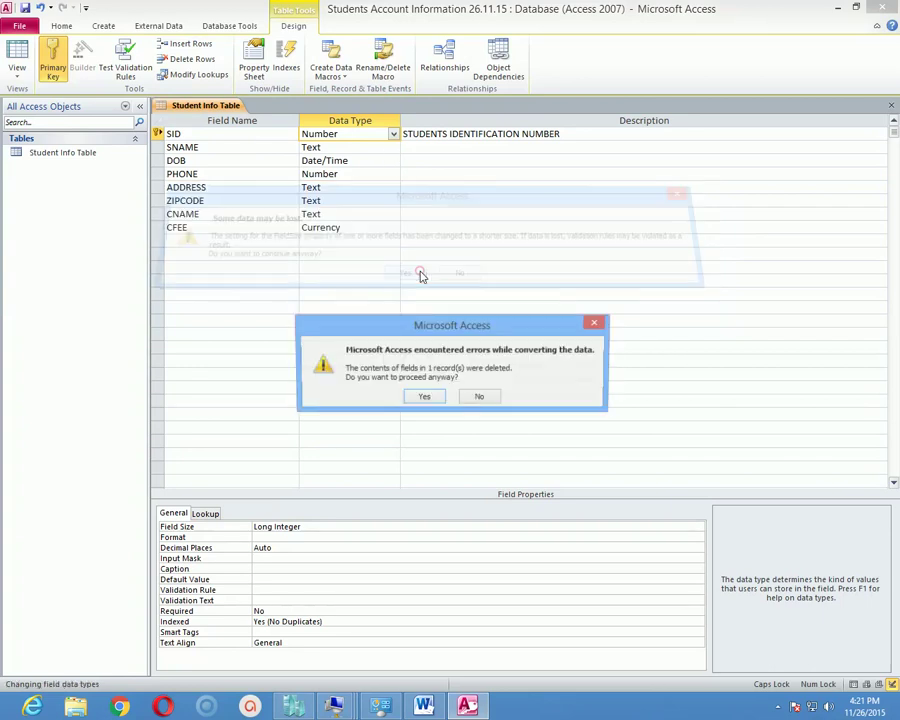
left_click(424, 397)
left_click(430, 391)
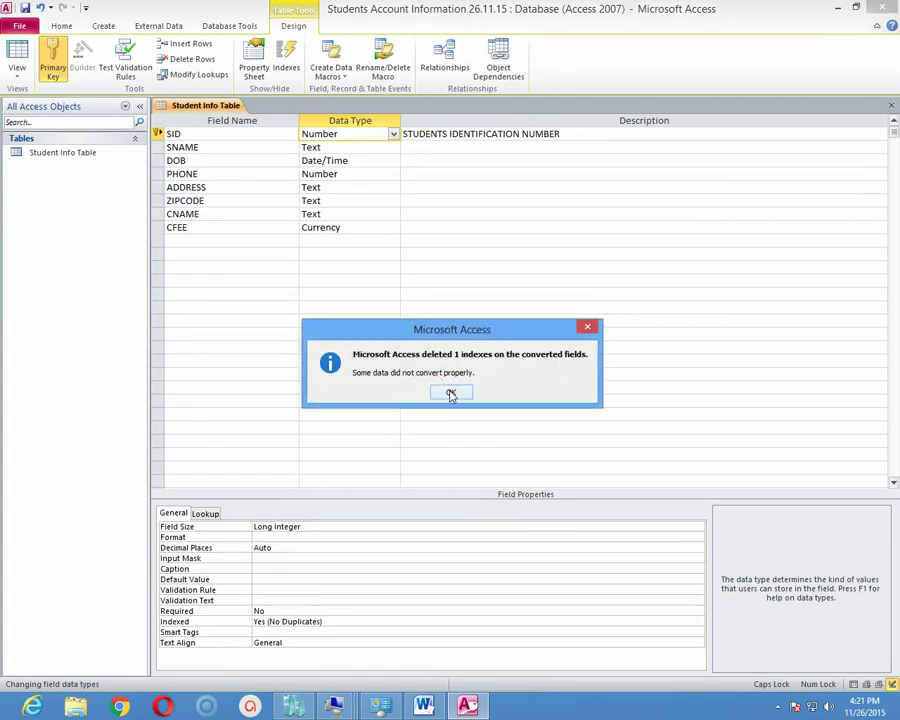
left_click(451, 394)
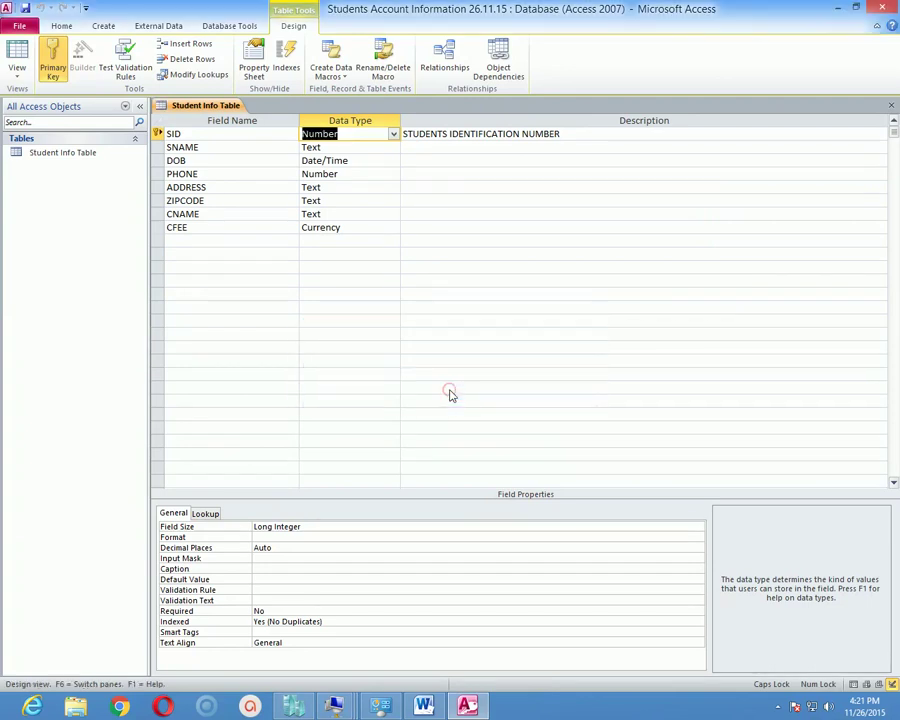
left_click(20, 76)
In Datasheet View, enter 101 as the first record's SID and save the record.
left_click(62, 97)
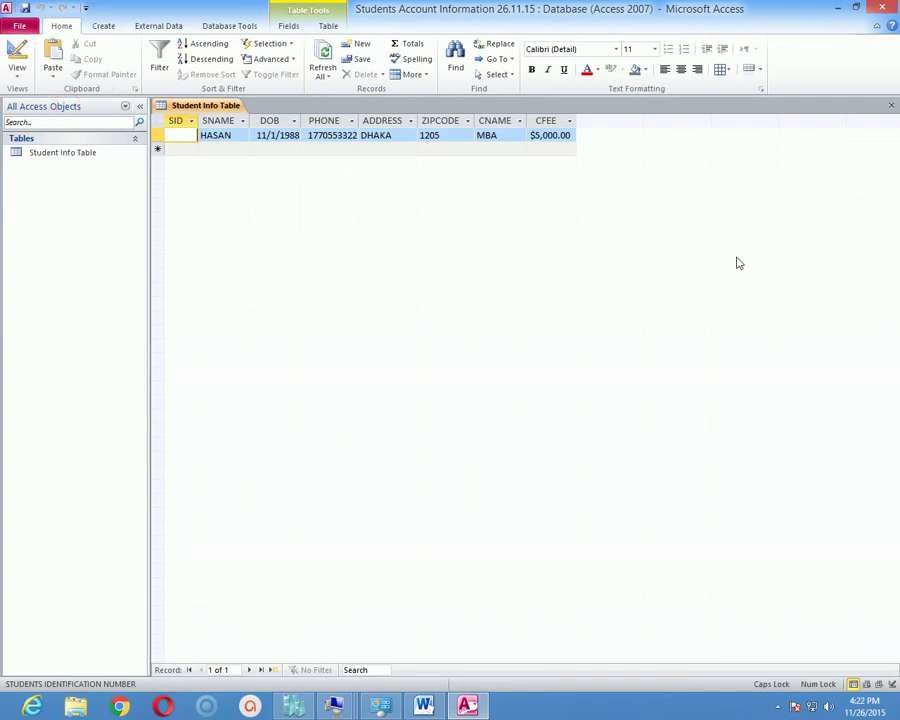
type("101")
key("Tab")
key("Tab")
key("Tab")
key("Tab")
key("Tab")
key("Tab")
key("Tab")
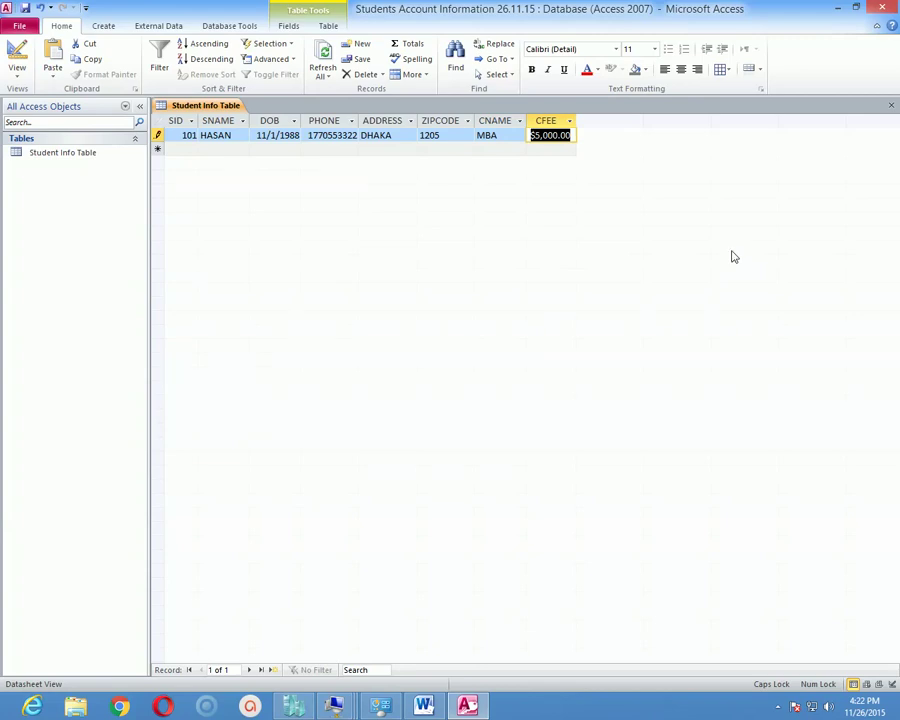
key("ctrl+s")
Move into the new record's SID cell in the datasheet.
left_click(17, 74)
left_click(274, 232)
left_click(193, 149)
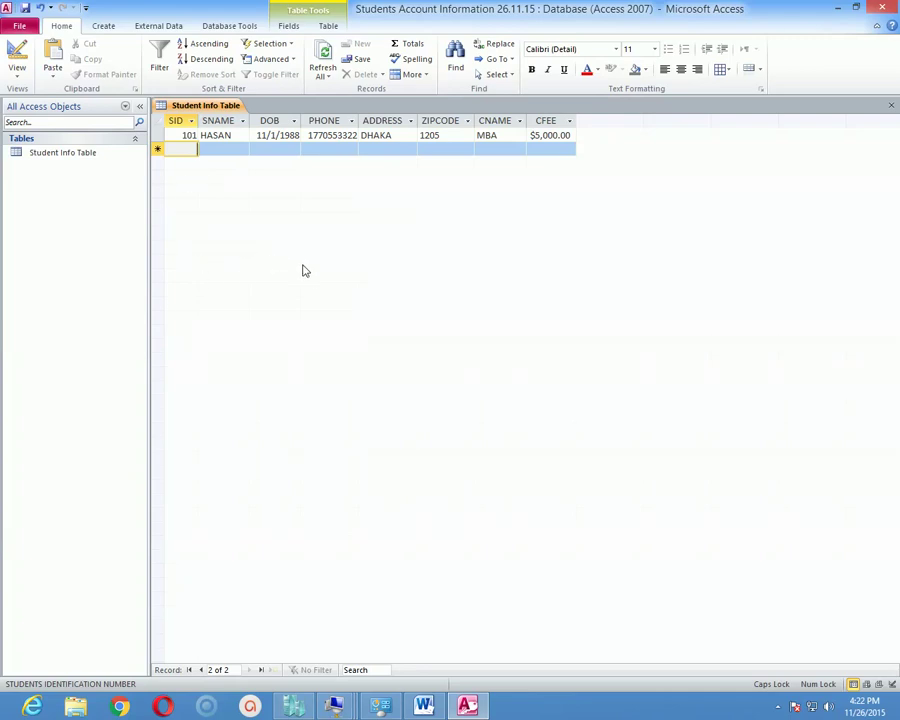
left_click(18, 76)
Switch to Design View, review the SID, ADDRESS and PHONE properties, then select SID's Caption box.
left_click(48, 191)
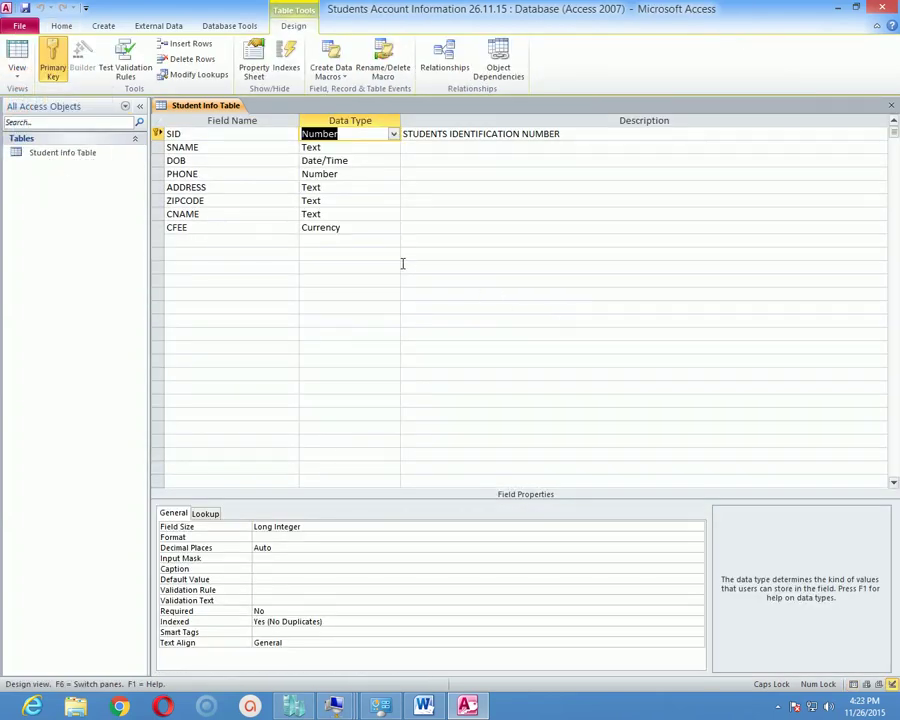
left_click(257, 136)
left_click(257, 187)
left_click(233, 173)
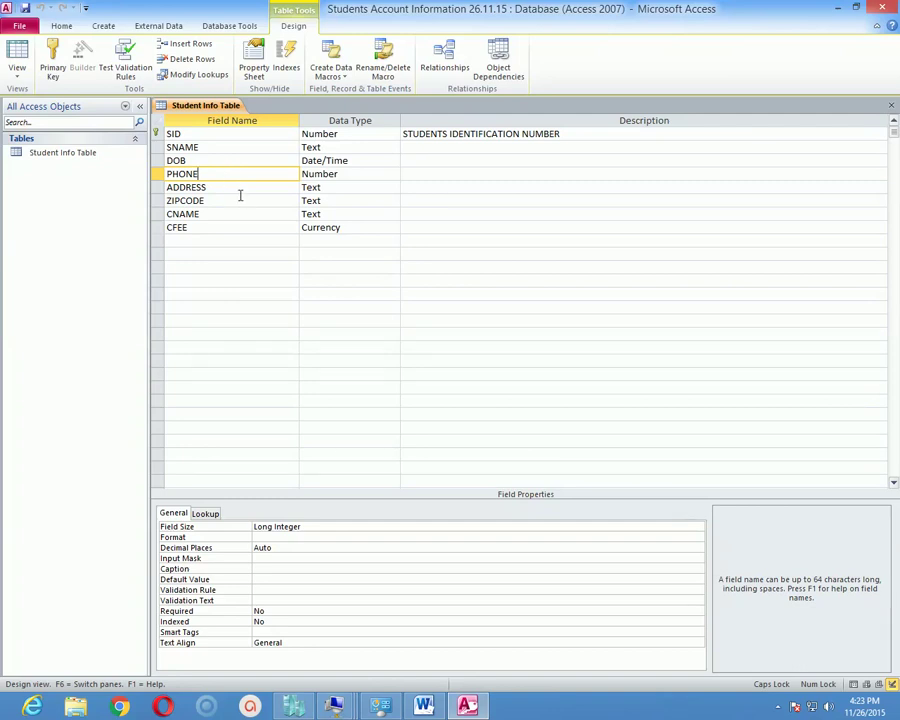
left_click(214, 135)
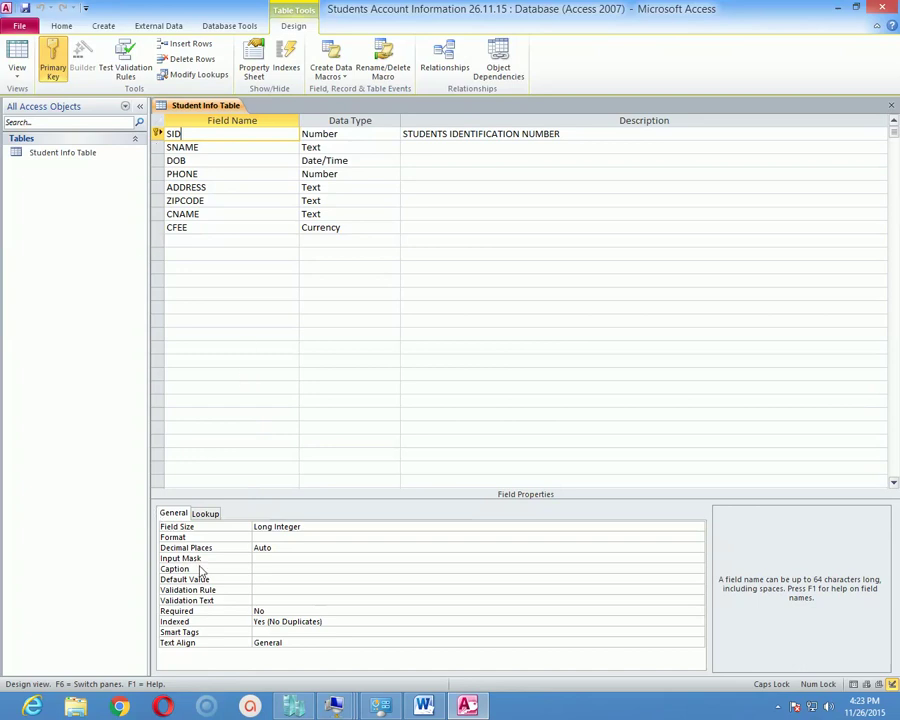
left_click(278, 570)
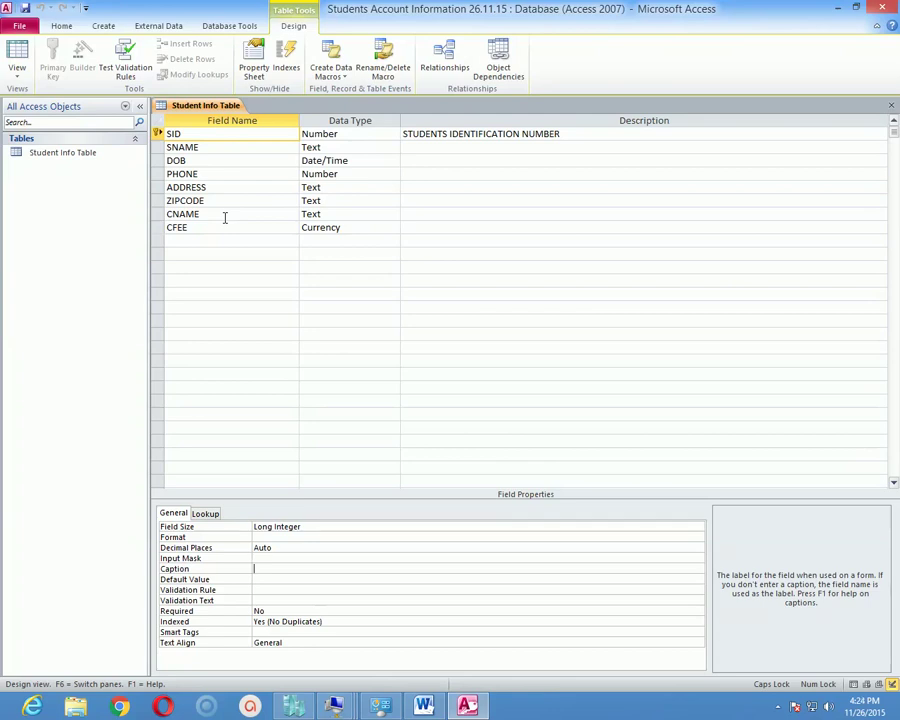
Set the SID field's Caption property to 'STUDENT ID'.
left_click(212, 136)
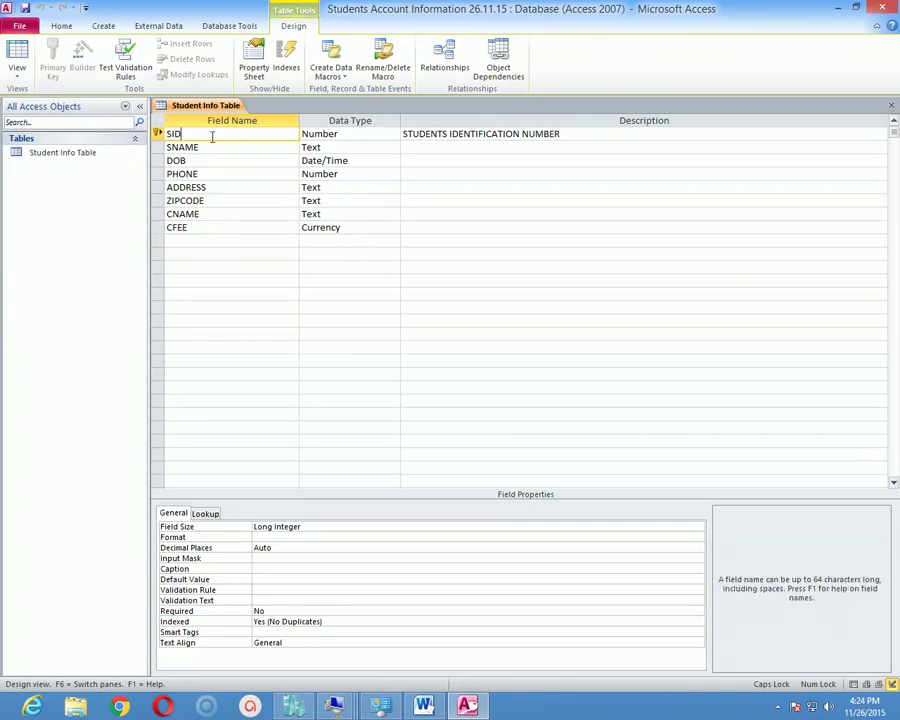
left_click(280, 568)
type("s")
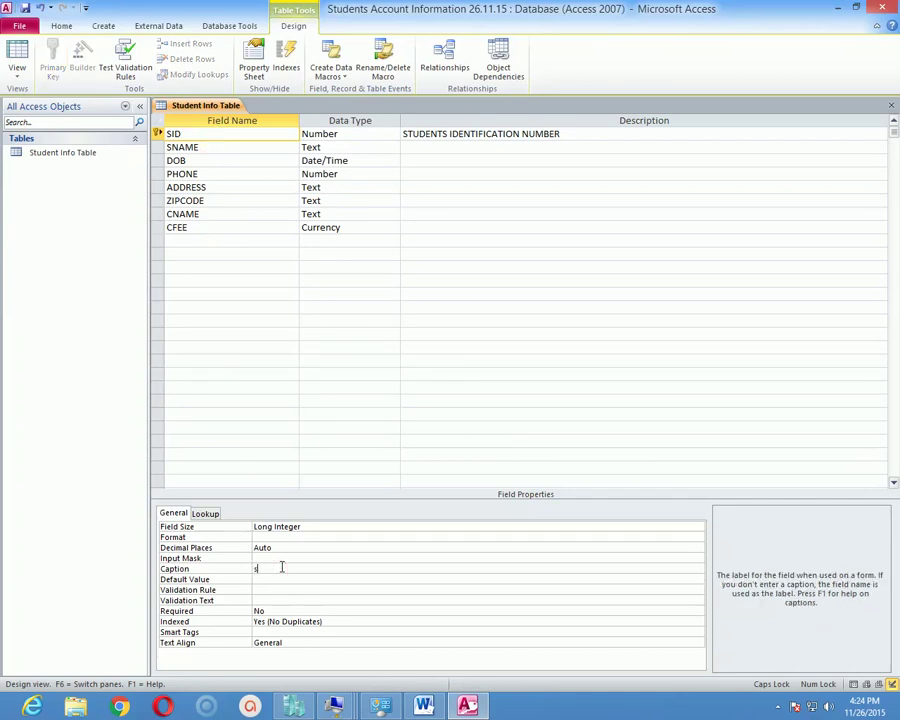
type("TUDENT Id")
key("Up")
key("Down")
key("Up")
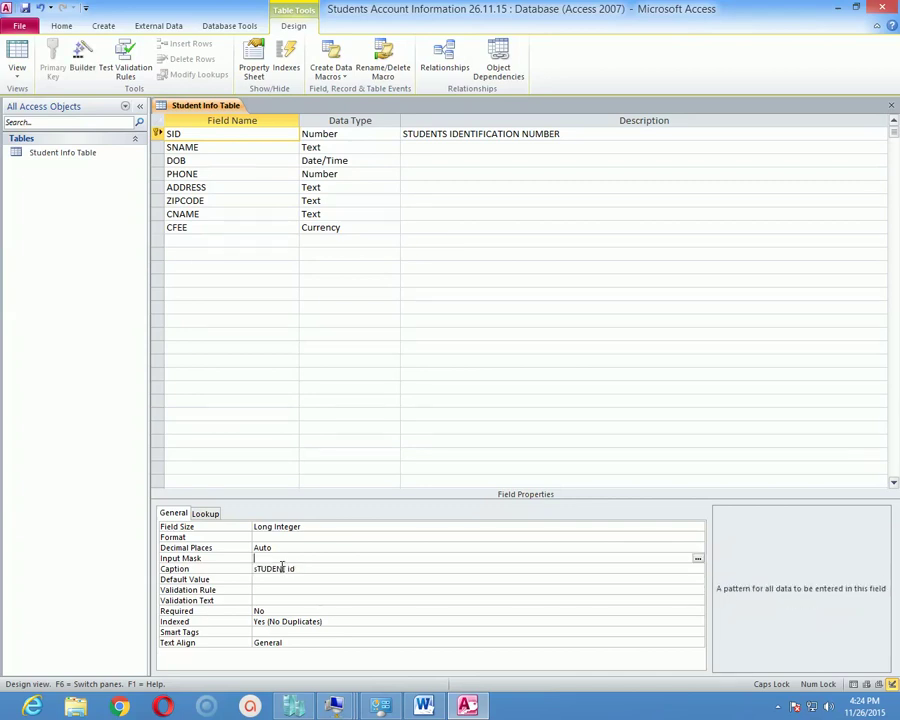
key("Up")
key("Down")
key("Down")
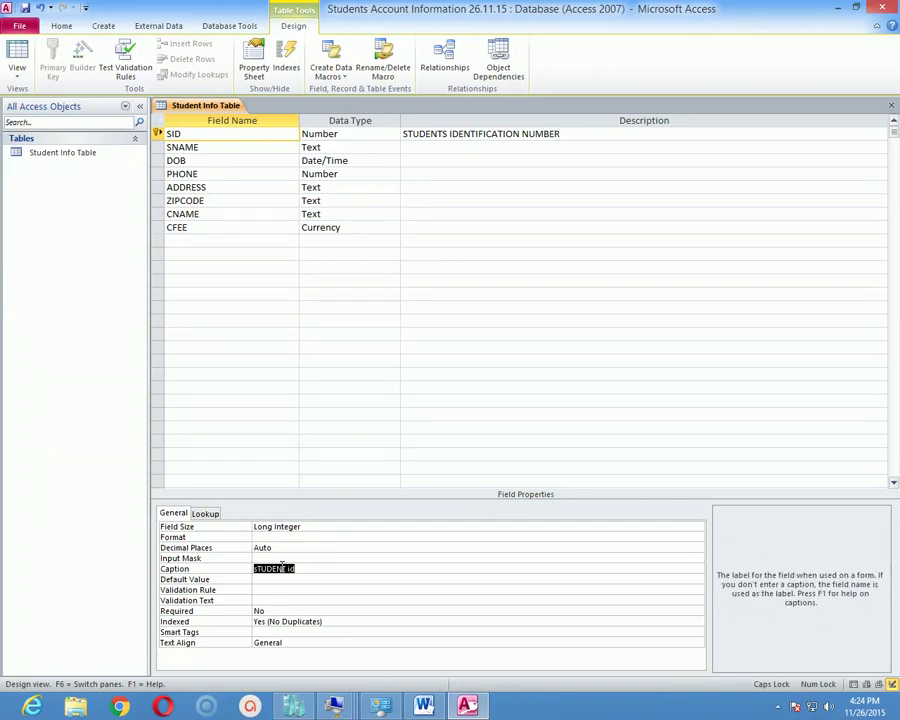
type("STUDENT ID")
left_click(18, 74)
In Datasheet View, widen the first column so the full 'STUDENT ID' heading shows.
left_click(78, 98)
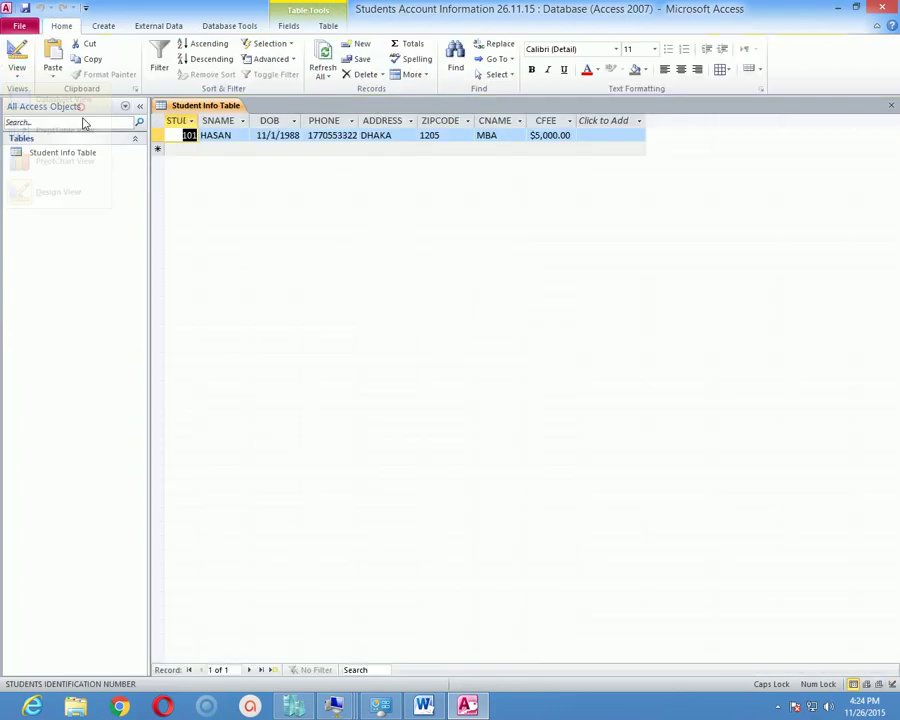
left_click_drag(297, 119, 237, 124)
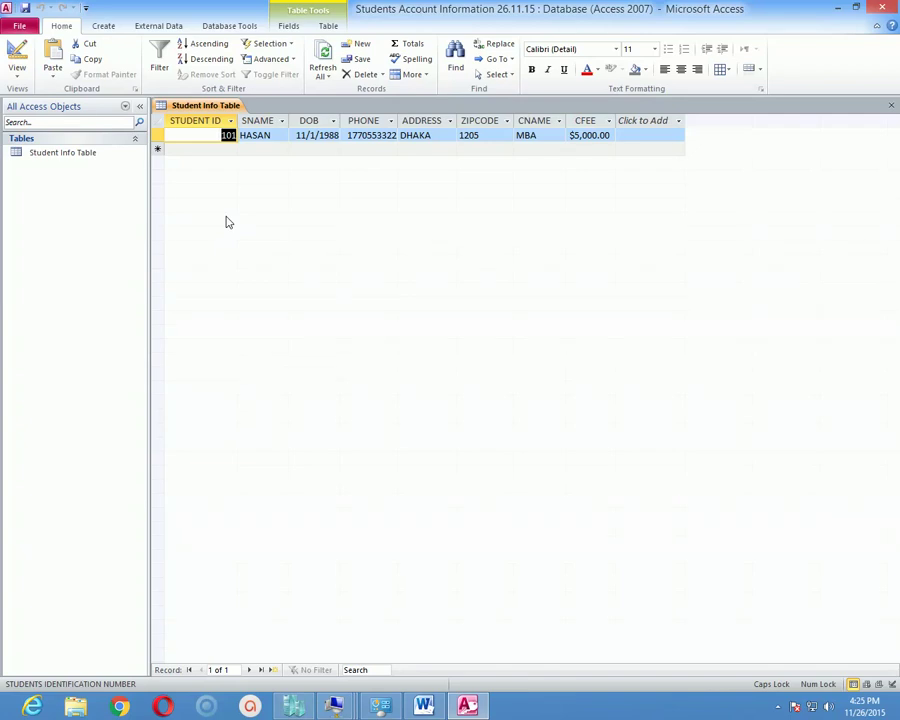
left_click(17, 72)
left_click(76, 111)
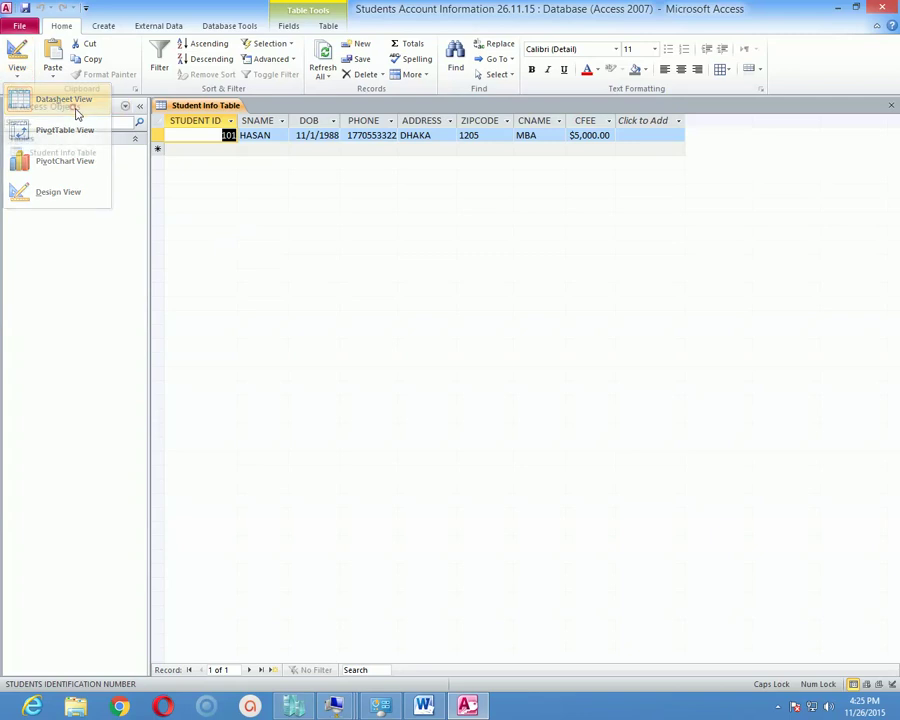
Switch back to Design View and select SID's Caption property reading STUDENT ID.
left_click(16, 74)
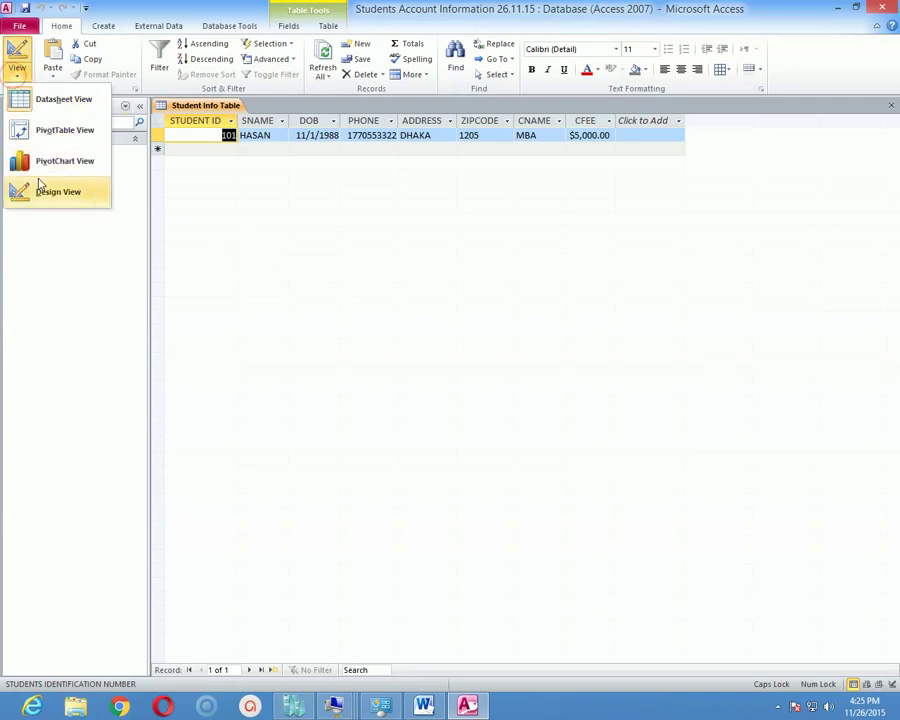
left_click(42, 189)
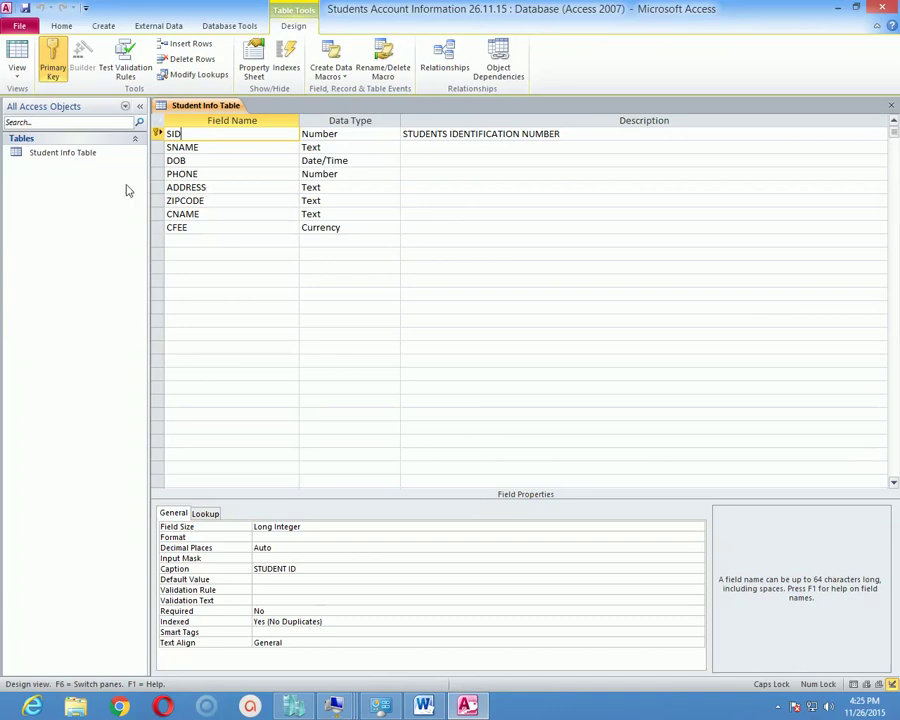
left_click(316, 569)
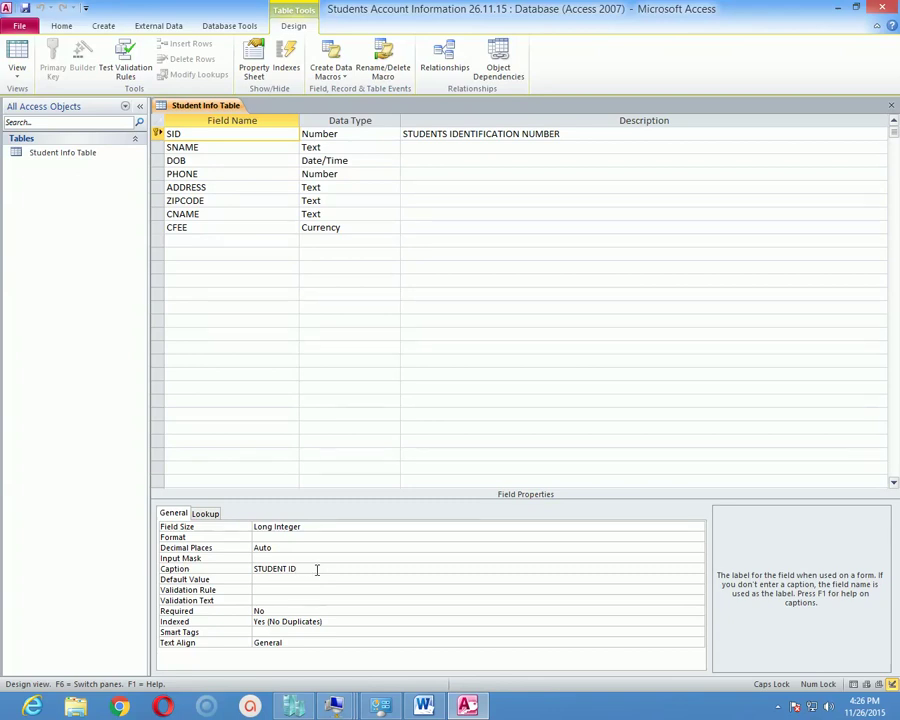
Set SID's Validation Rule to >=100 and save, agreeing to test existing data.
left_click(311, 566)
left_click(268, 590)
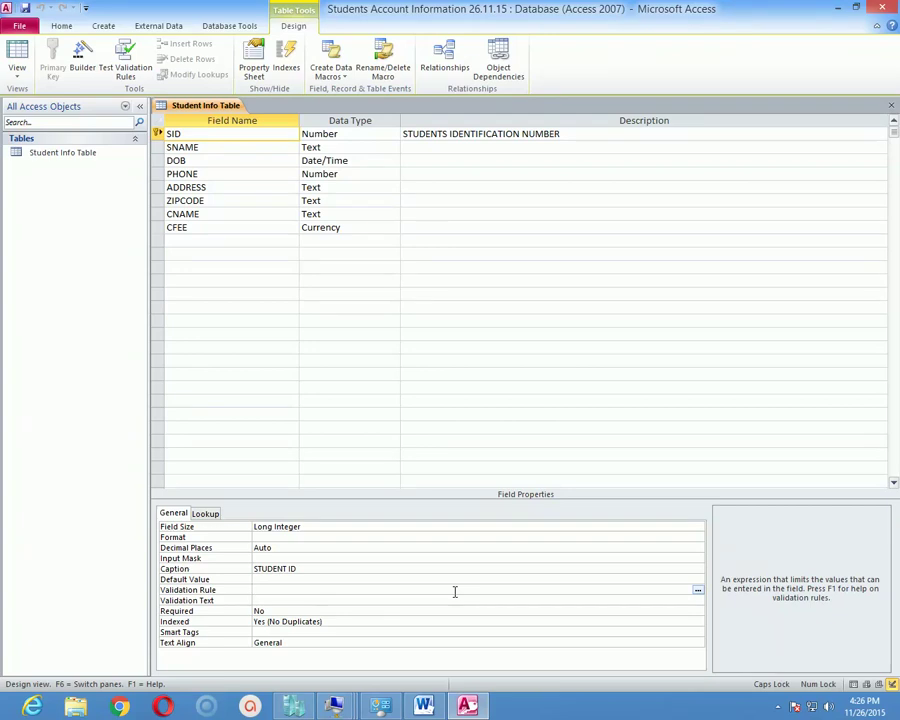
left_click(267, 589)
left_click(266, 589)
type(">=100")
key("ctrl+s")
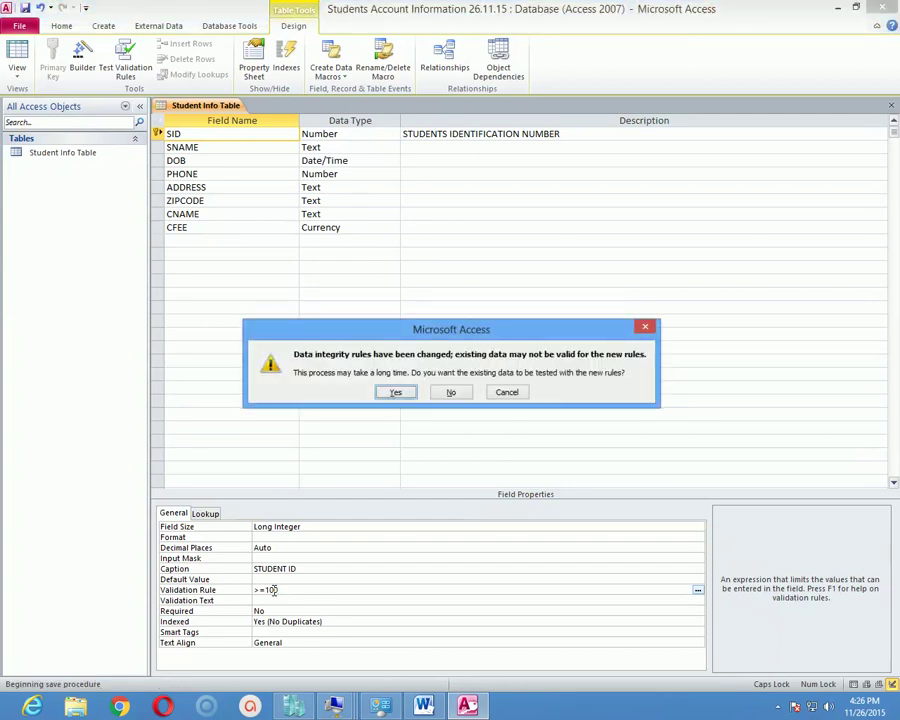
left_click(398, 392)
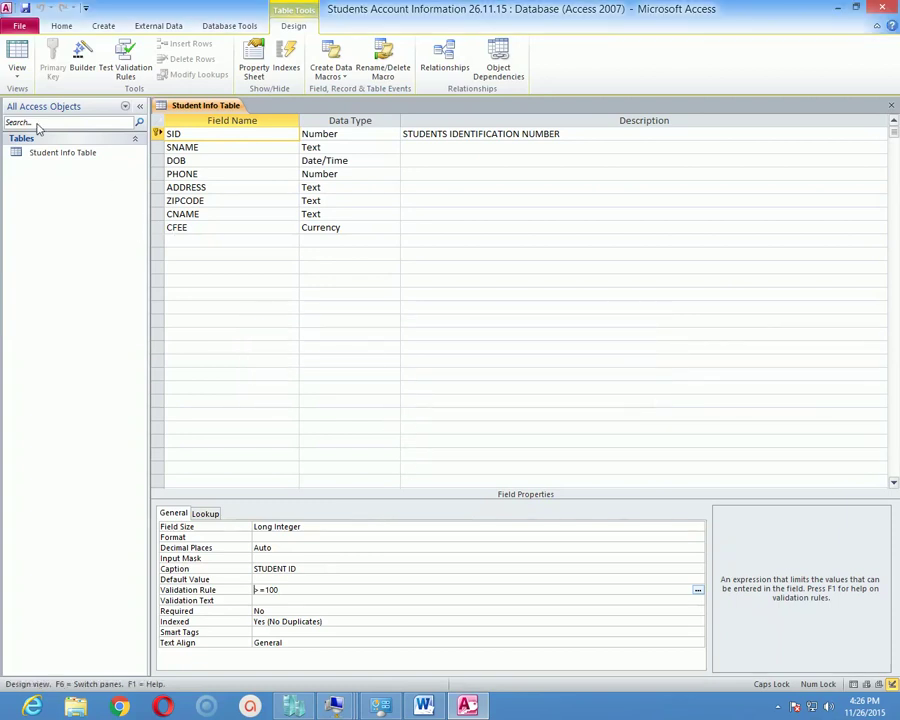
left_click(17, 74)
Enter 90 as a new record's STUDENT ID and dismiss the resulting validation error.
left_click(66, 100)
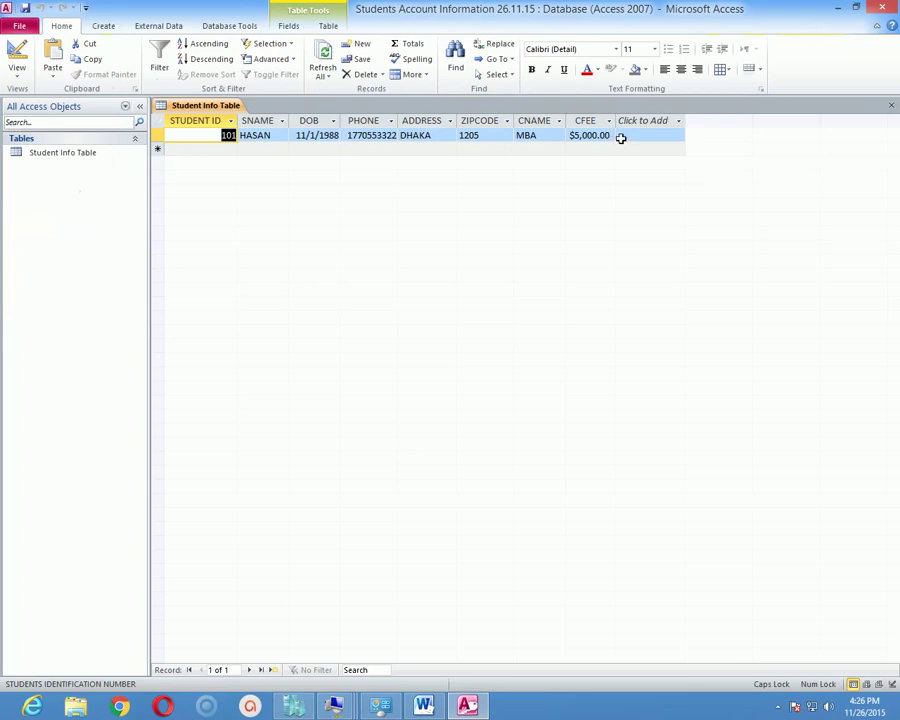
left_click(224, 138)
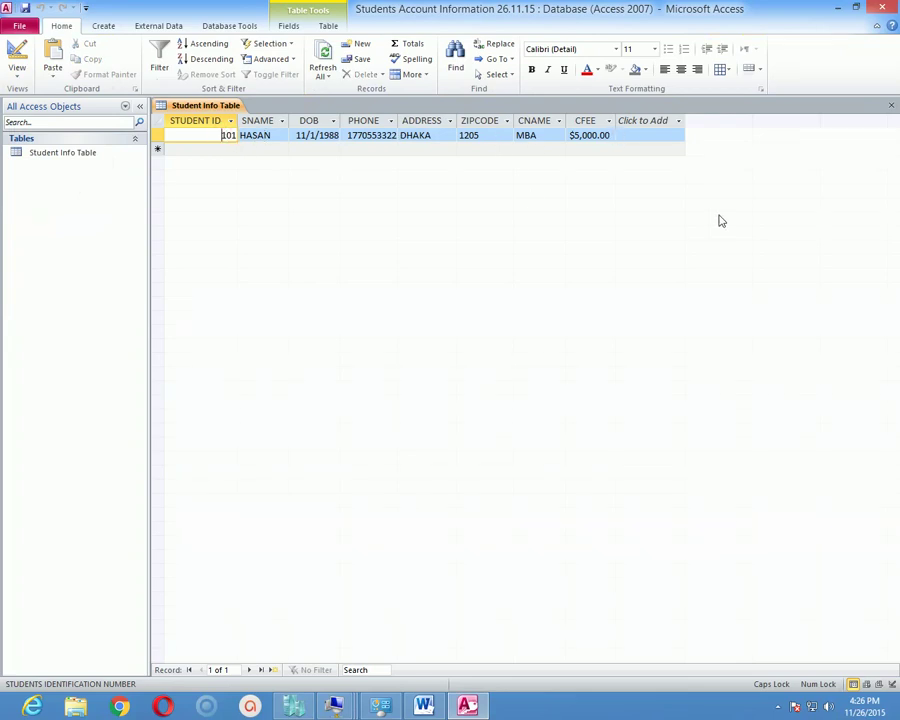
key("Tab")
key("Tab")
key("Tab")
key("Tab")
key("Tab")
key("Tab")
key("Tab")
key("Tab")
key("Tab")
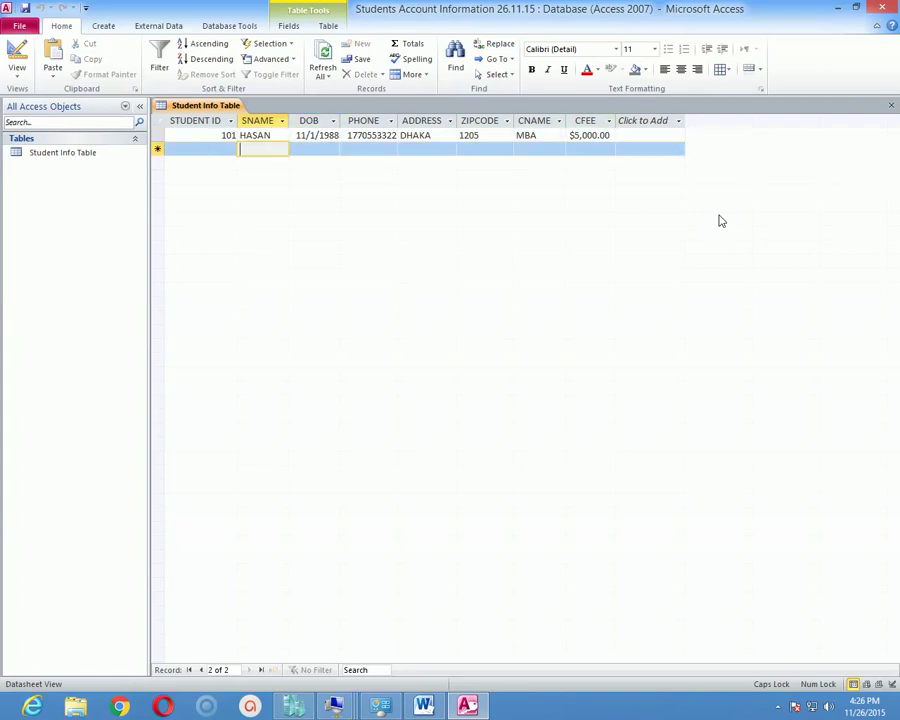
key("shift+Tab")
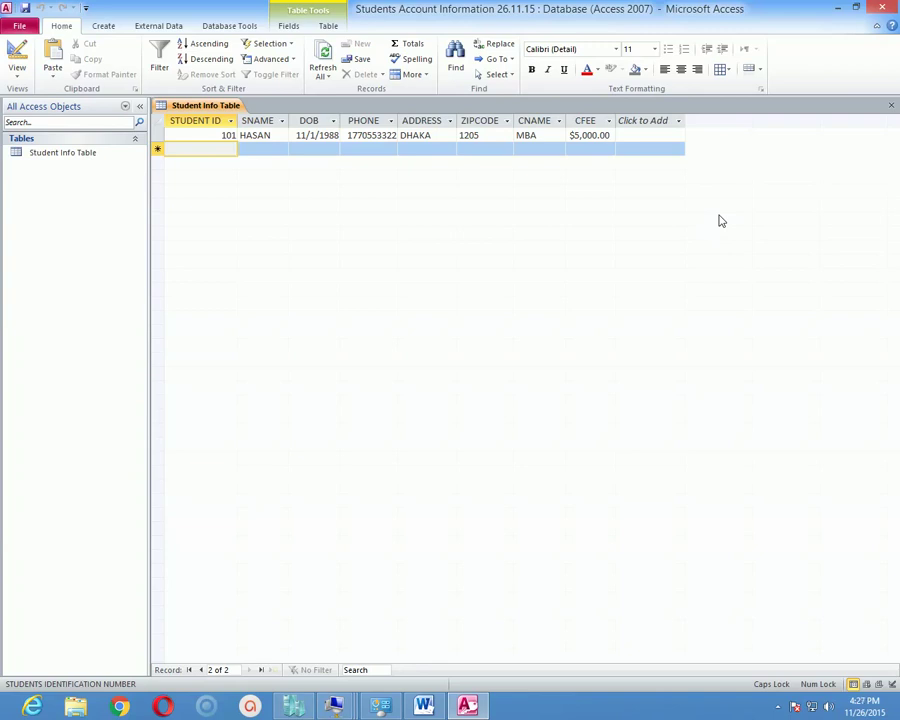
type("90")
key("Return")
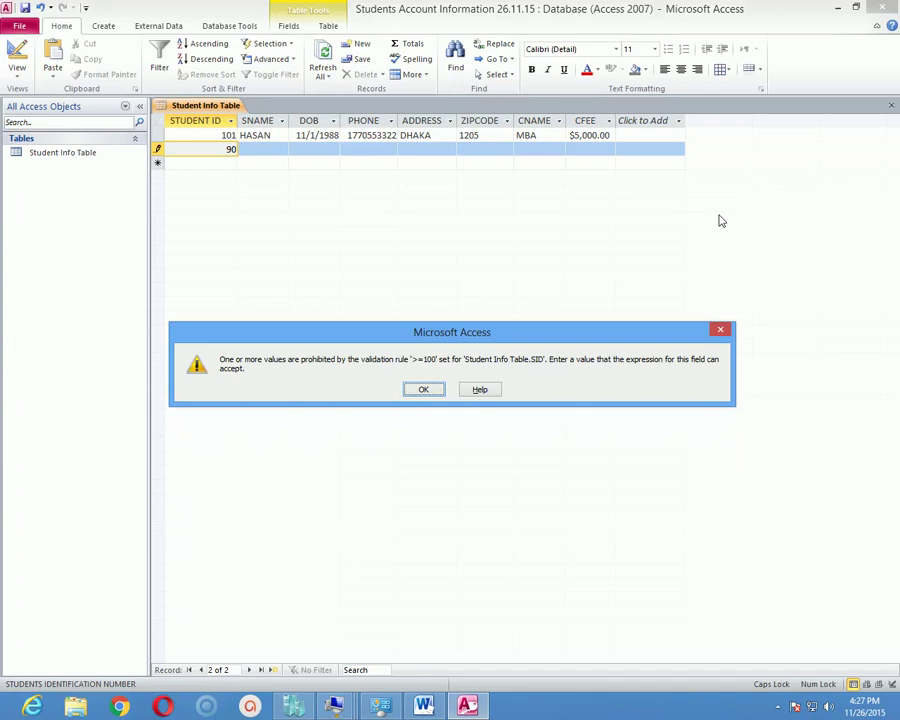
left_click(415, 388)
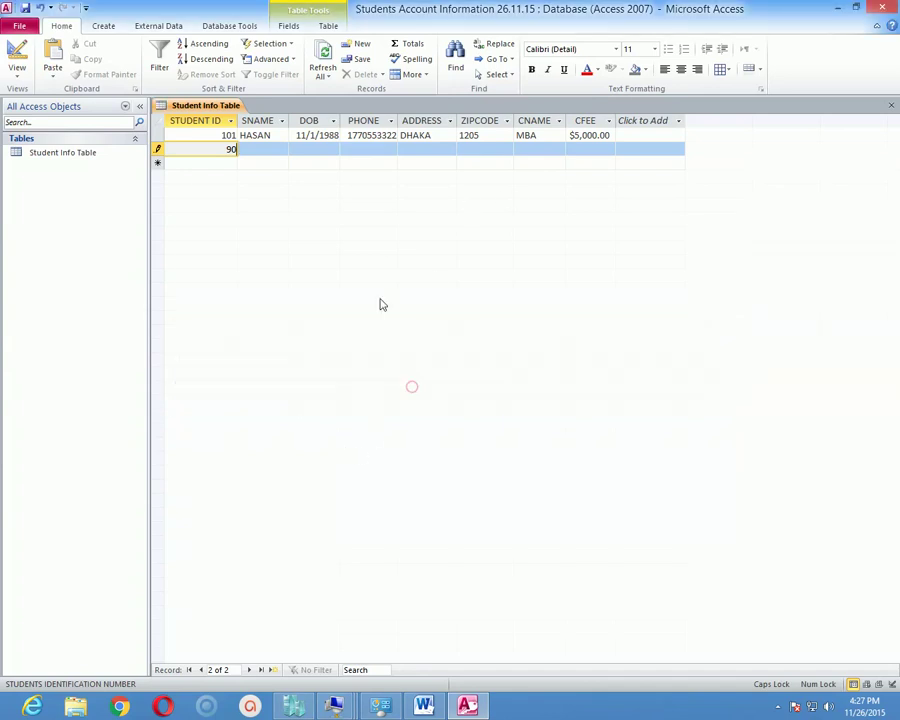
Enter student ID 101, the student's name, birth date 10/01/1987 and phone number for the second record.
key("BackSpace")
key("BackSpace")
type("10")
type("2")
key("BackSpace")
type("1")
key("Tab")
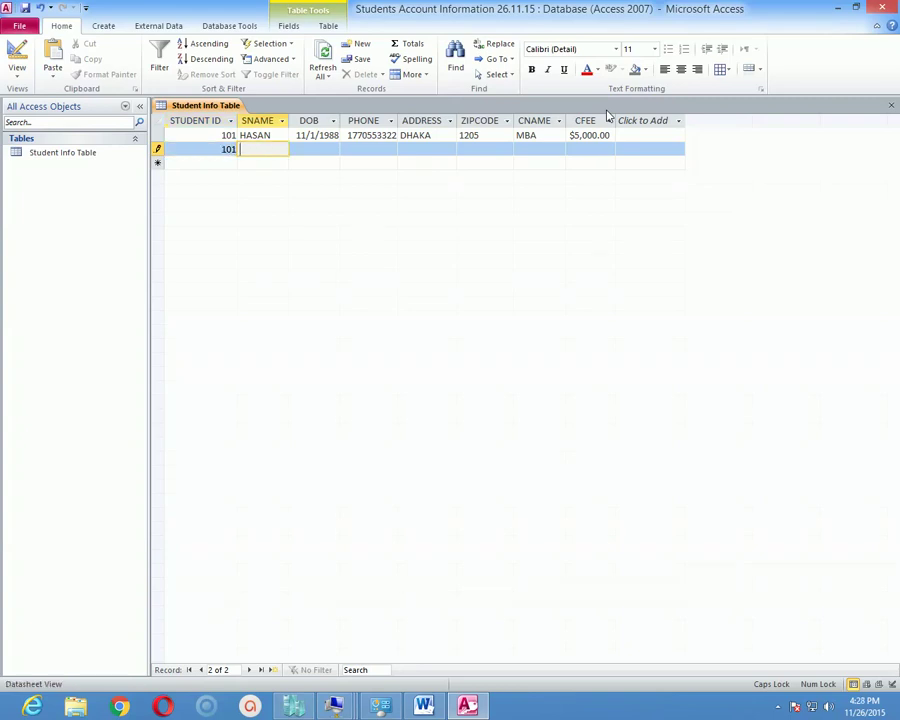
type("KAMAL")
key("Tab")
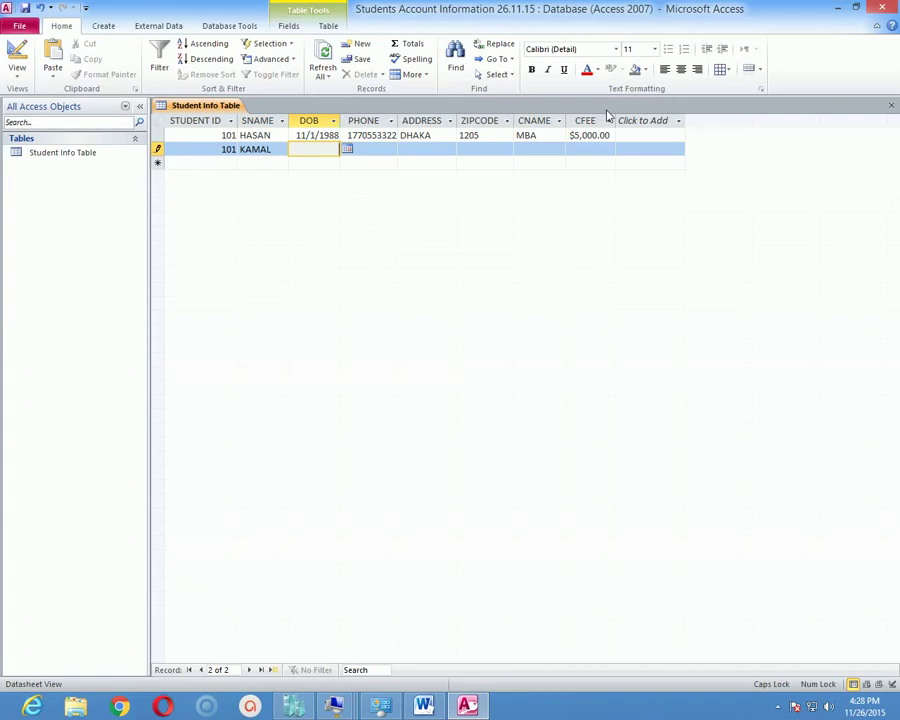
type("10/01/1987")
key("Tab")
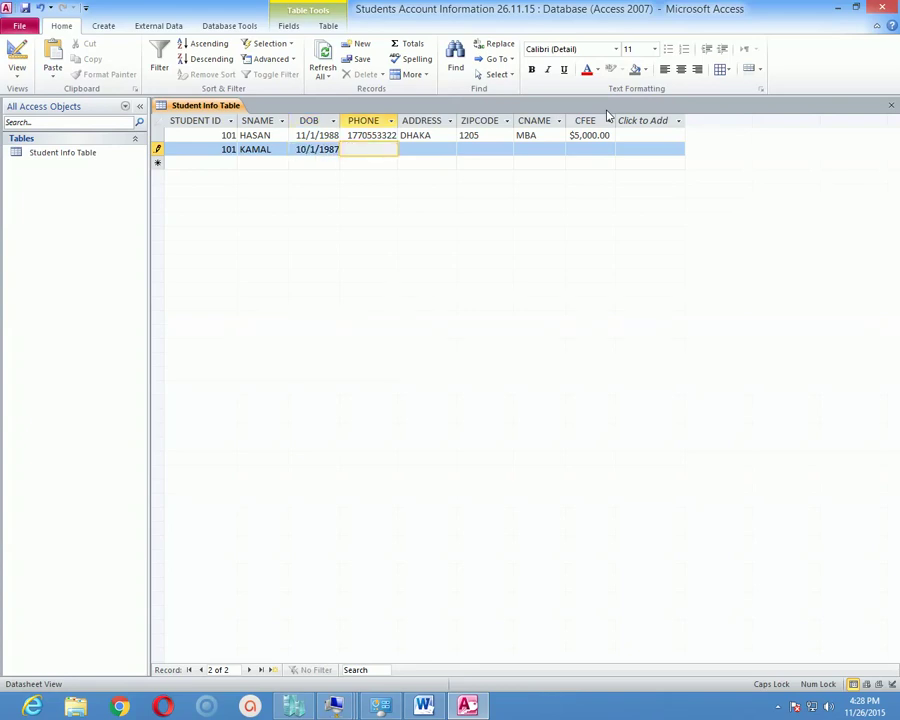
type("12154545")
Fill in the address, zip code, course BBA and fee 4,000, then dismiss the duplicate-ID error.
key("Tab")
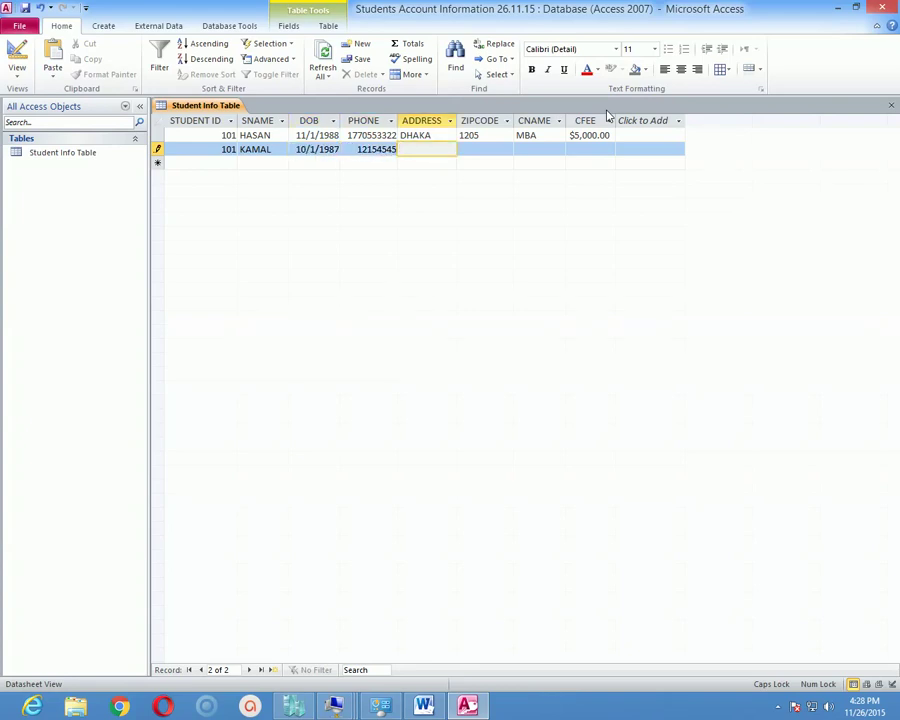
type("CTG")
key("Tab")
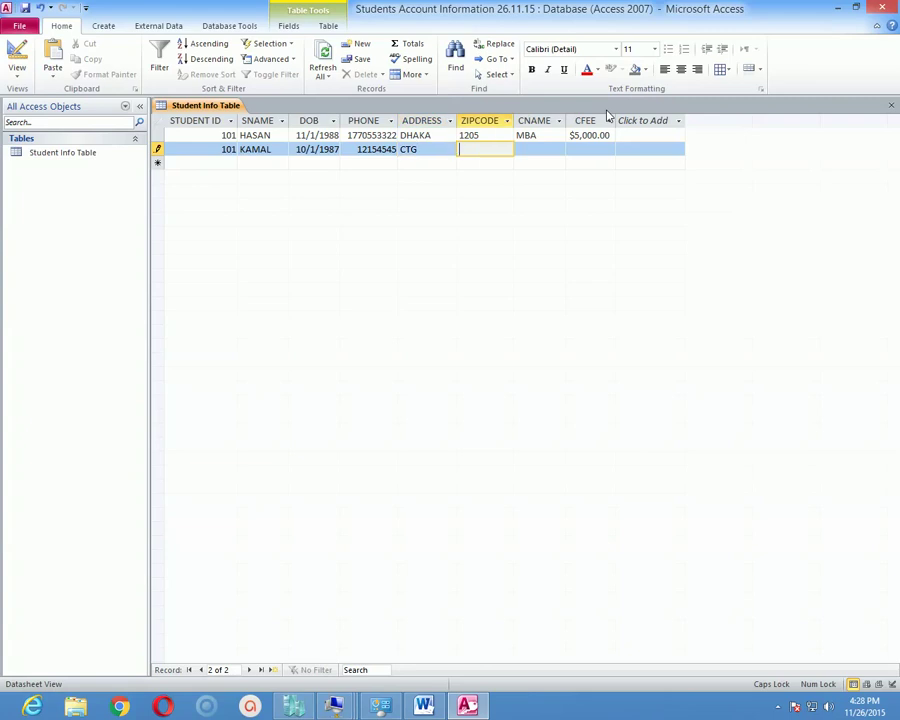
type("1254")
key("Tab")
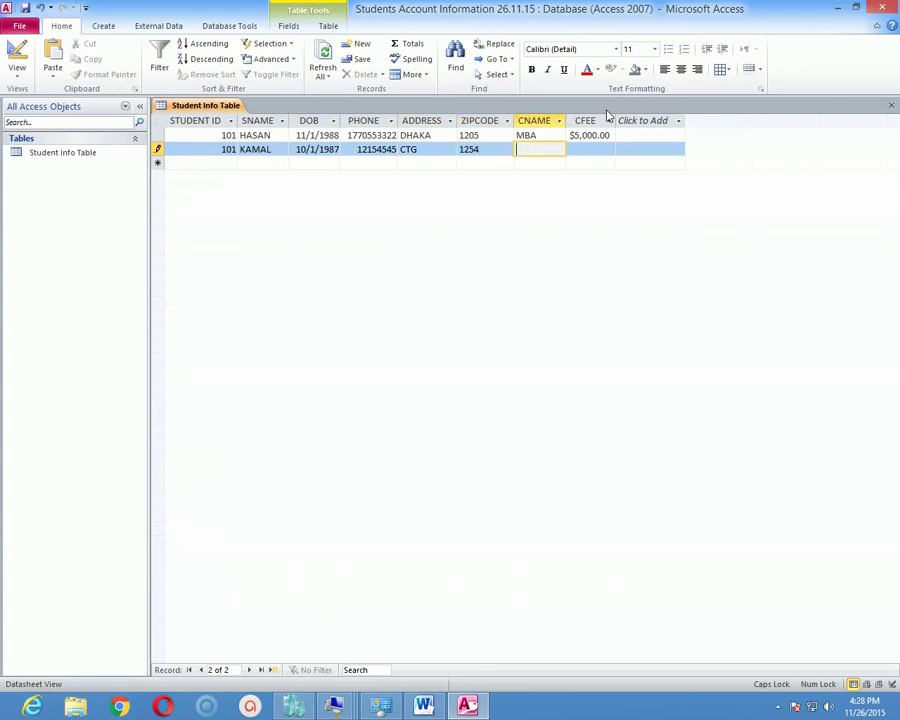
type("BBA")
key("Tab")
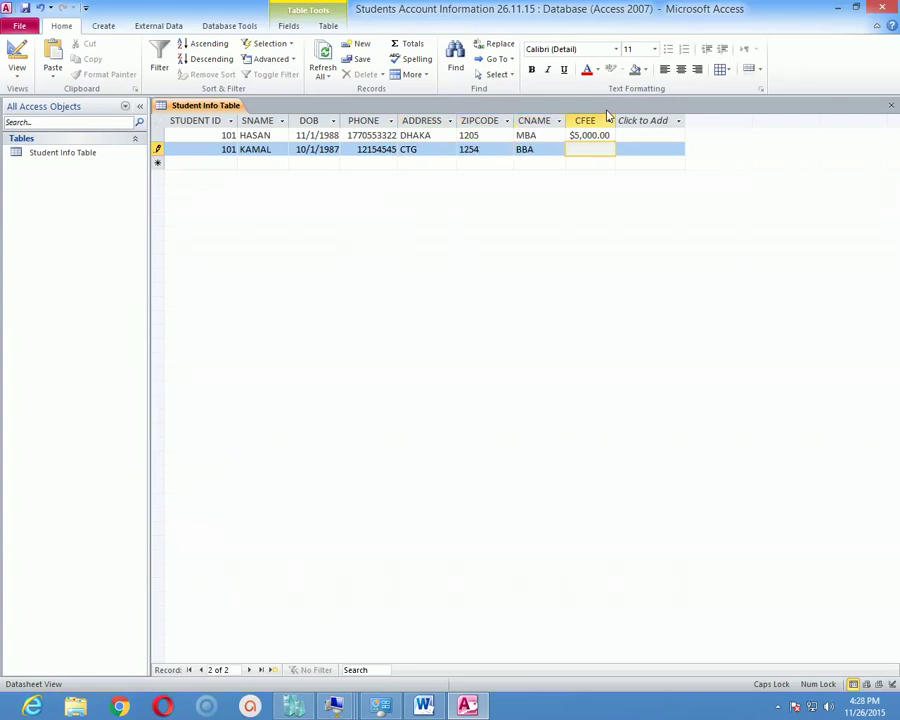
type("4,00")
type("000")
key("Tab")
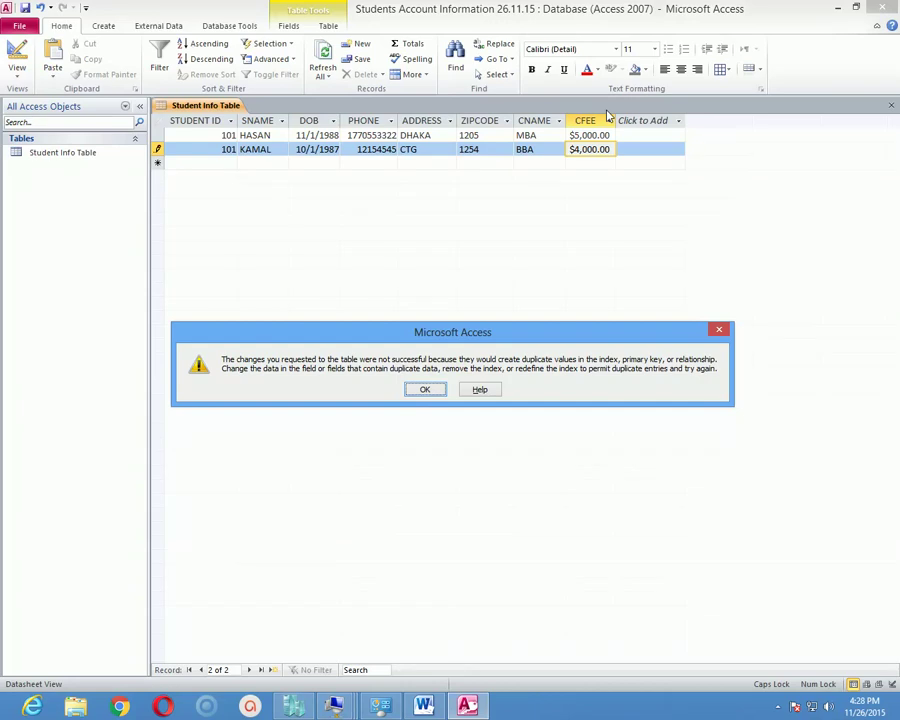
key("Return")
key("Left")
key("Left")
key("Left")
key("Left")
key("Left")
key("Left")
key("Left")
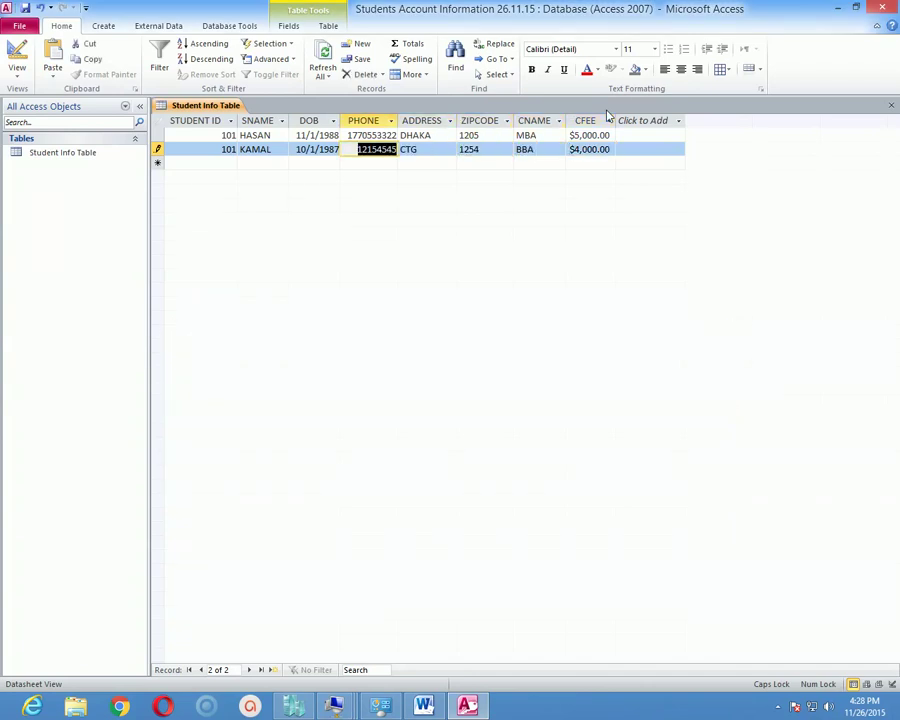
Change the second student's ID to 102 and save the record.
type("102")
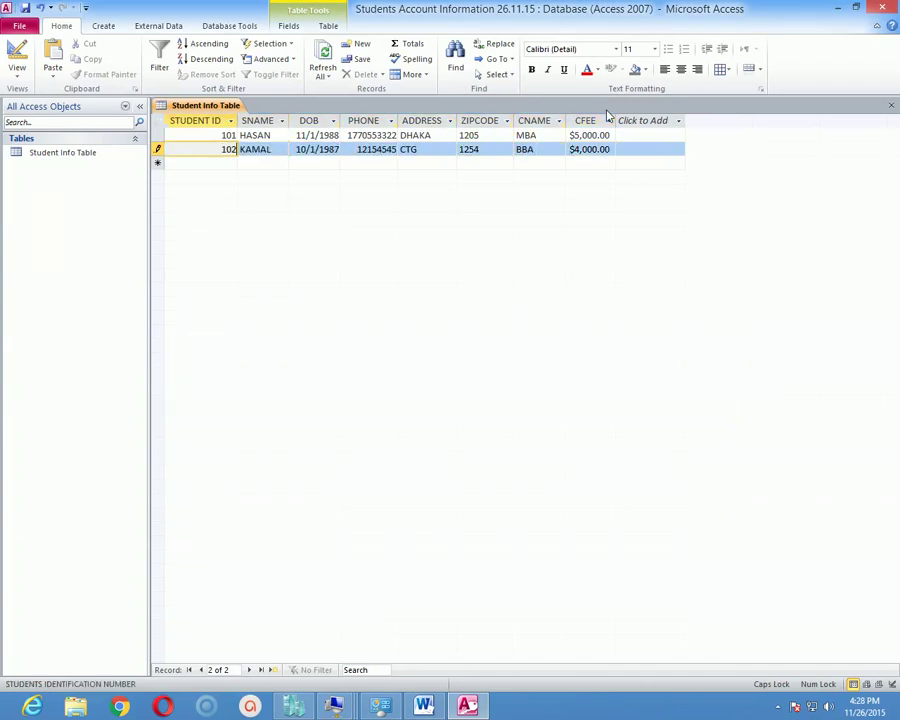
key("Tab")
key("Tab")
key("Tab")
key("Tab")
key("Tab")
key("Tab")
key("Tab")
key("Tab")
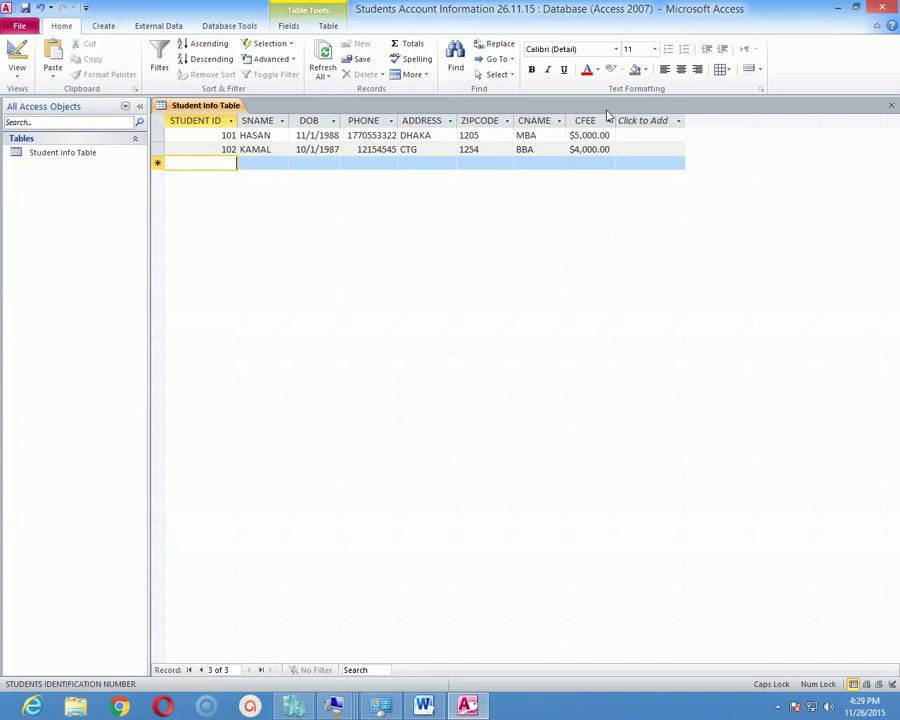
In Design View, enter 'please enter value above 100' as the SID validation text.
left_click(17, 75)
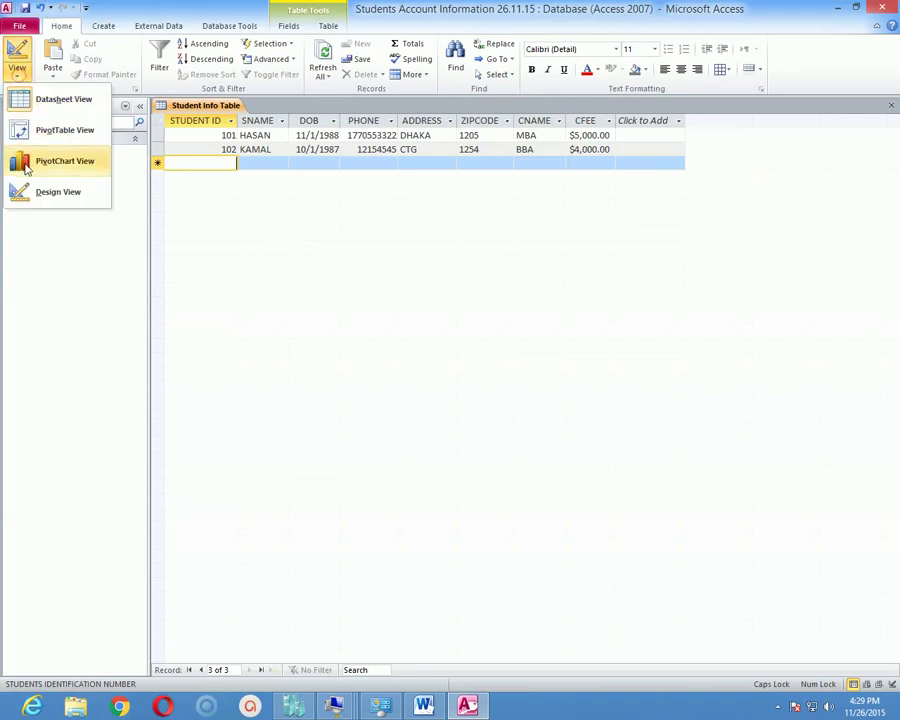
left_click(30, 192)
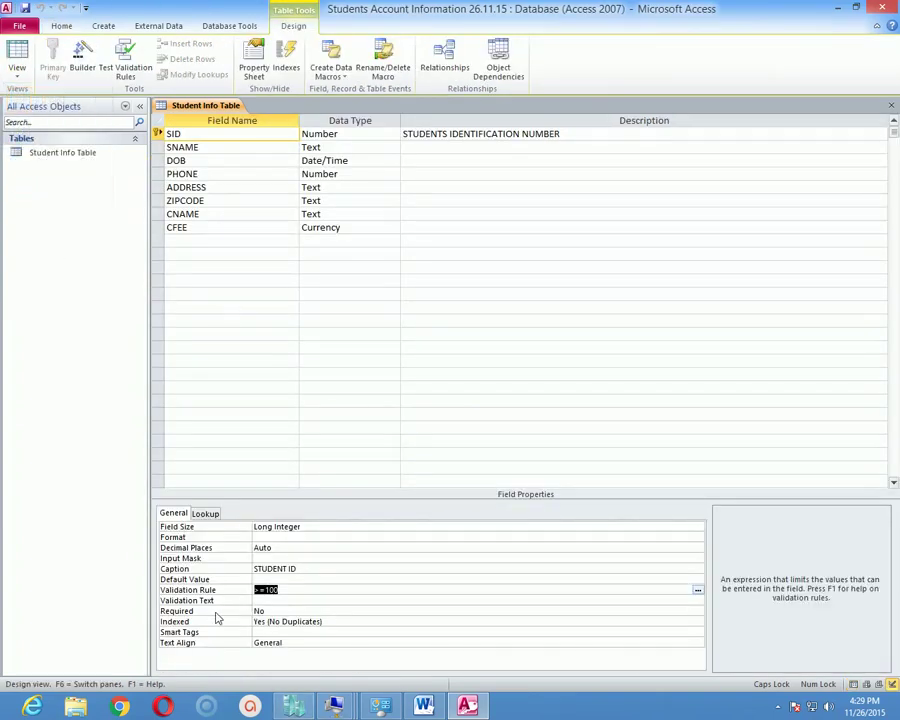
left_click(272, 611)
left_click(278, 600)
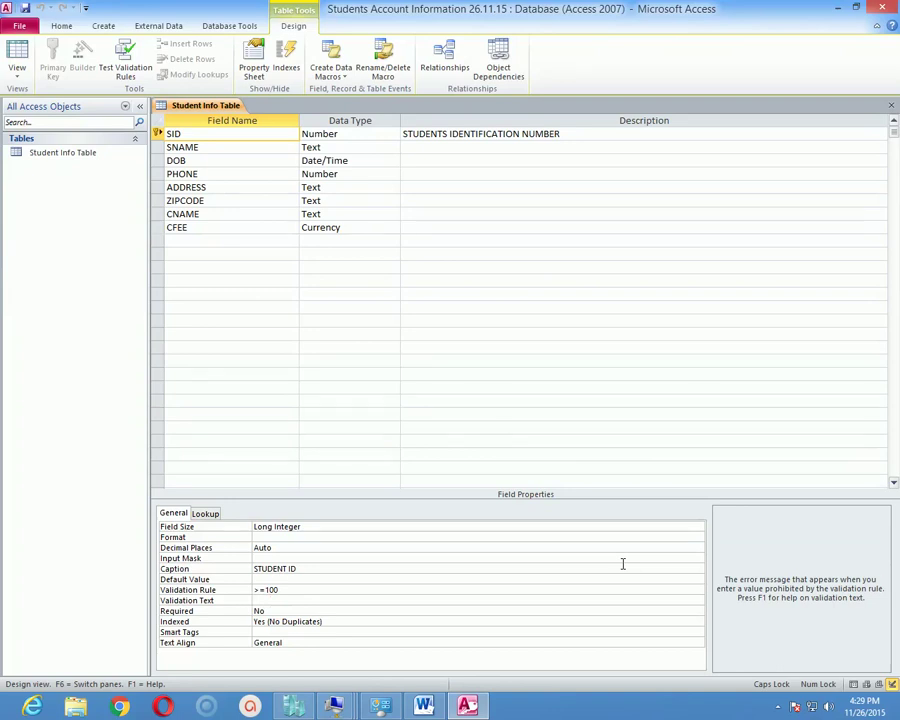
type("pLEASE eNTER")
key("BackSpace")
key("BackSpace")
key("BackSpace")
key("BackSpace")
key("BackSpace")
key("BackSpace")
key("BackSpace")
key("BackSpace")
key("BackSpace")
key("BackSpace")
key("BackSpace")
key("BackSpace")
key("Caps_Lock")
type("please enter value abov")
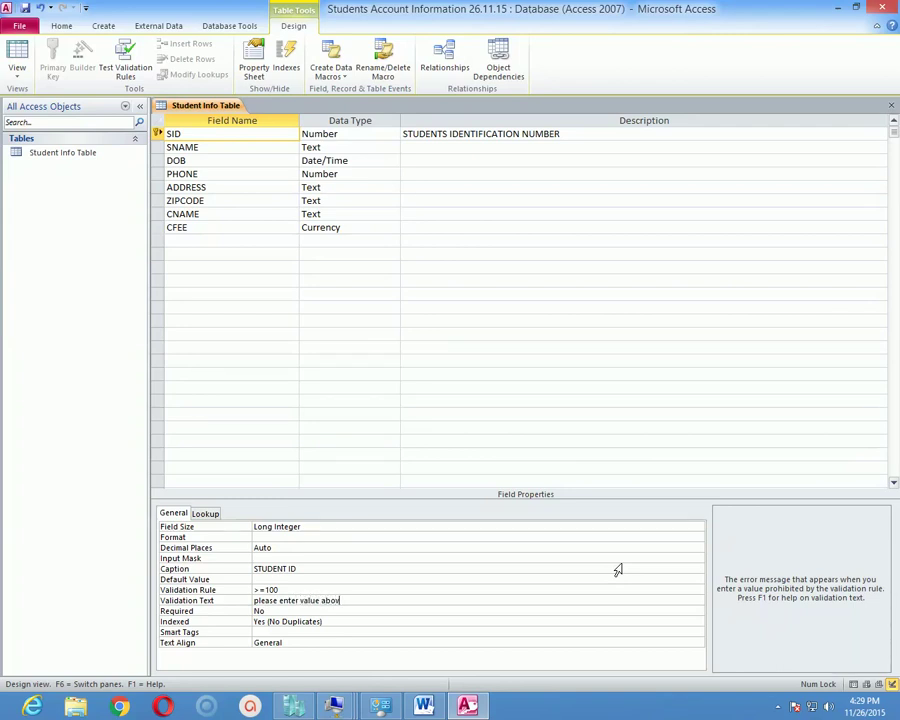
type("e 100")
Replace the SID validation text with 'bahire 100 er upore value boshan.'.
key("Left")
key("Left")
key("Left")
key("Left")
key("Left")
key("Left")
key("Left")
key("Left")
key("Left")
key("Up")
key("Down")
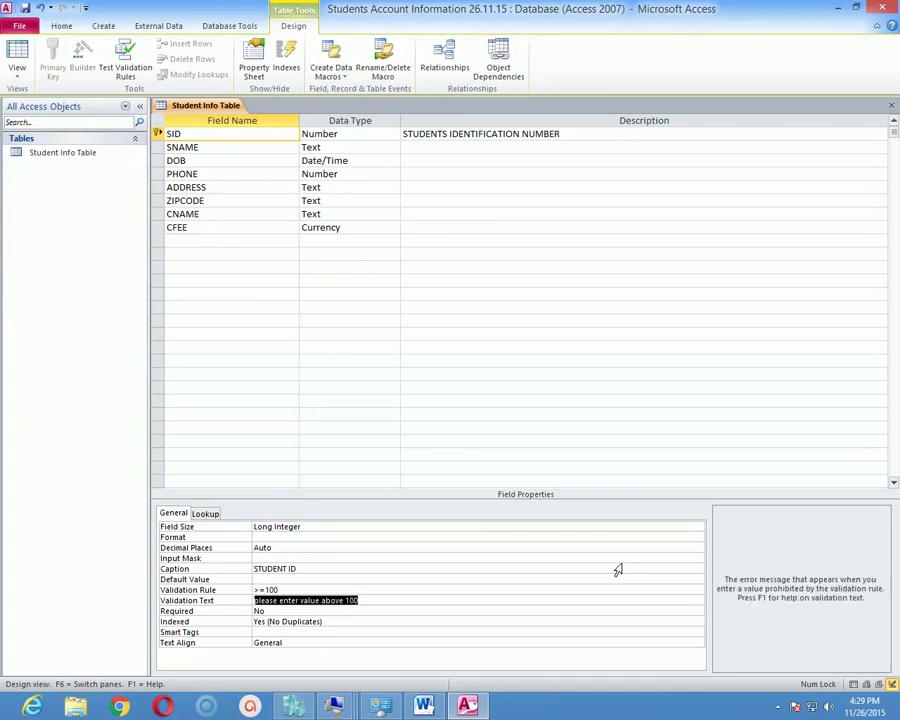
type("b")
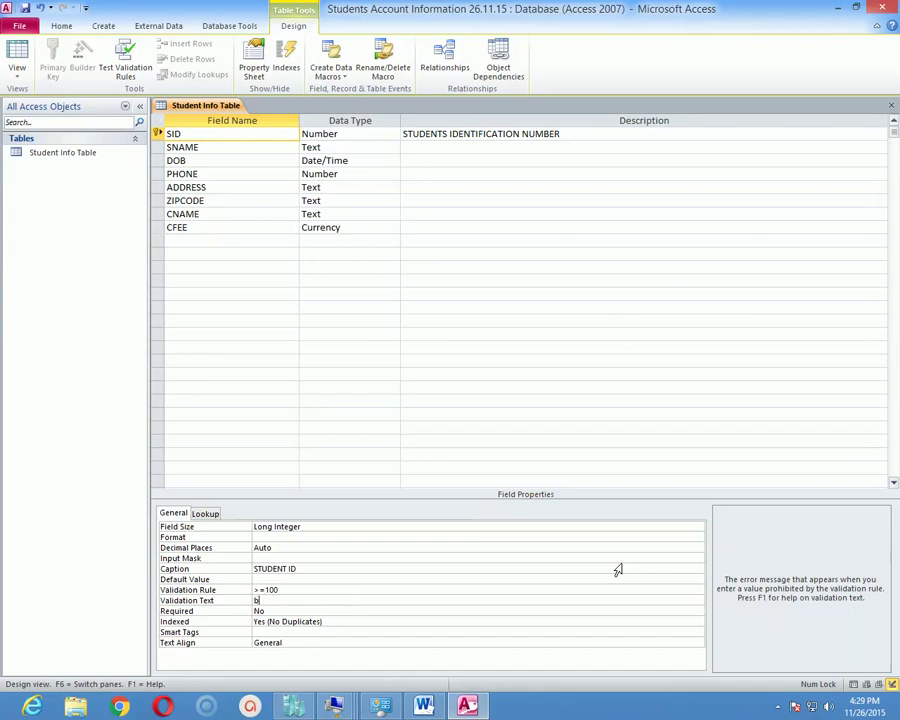
type("ahire 100 er")
type("upoer")
type("oshan.")
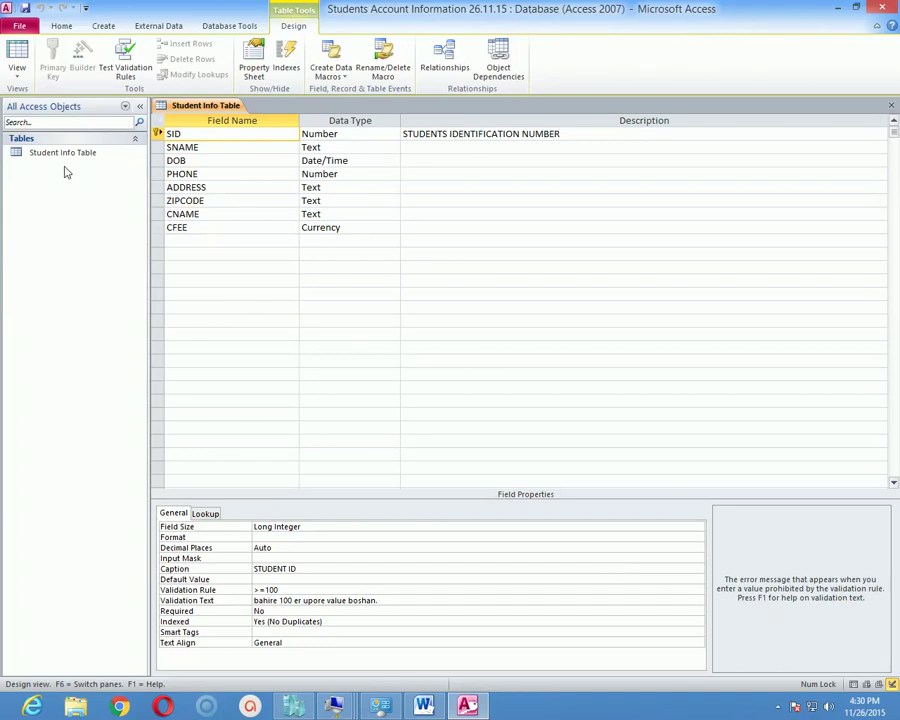
left_click(17, 68)
Test the SID rule by entering 80 as a new student ID and dismiss the warning.
left_click(64, 100)
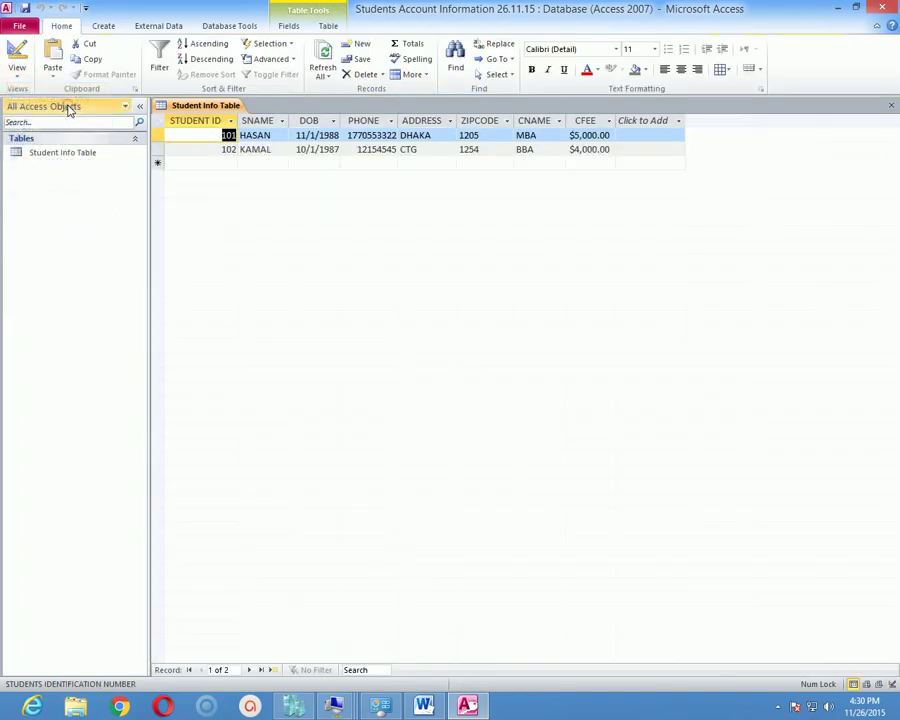
left_click(201, 162)
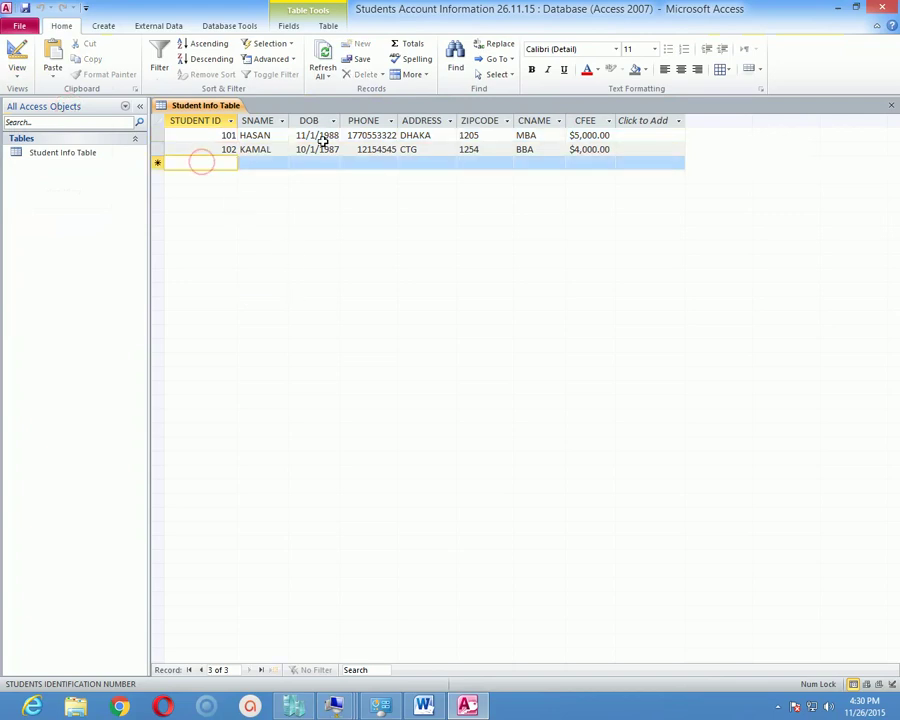
type("8")
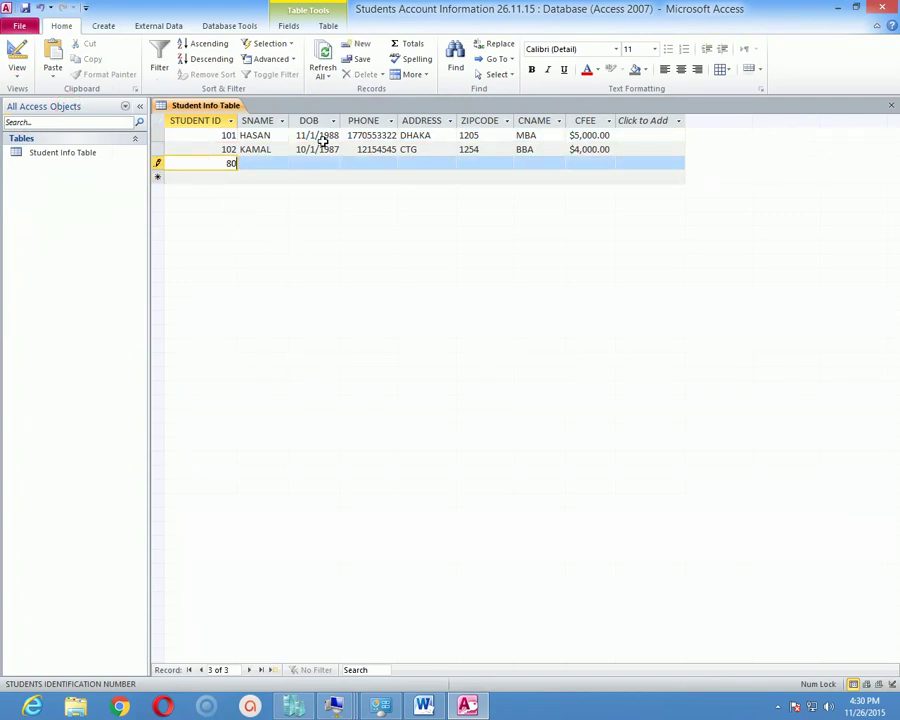
type("0")
key("Return")
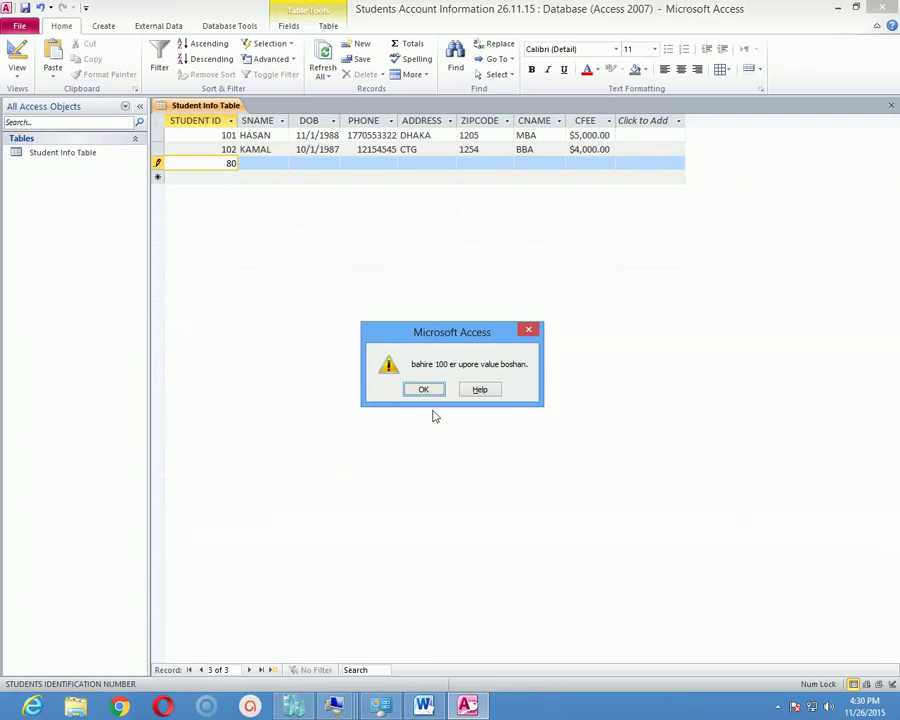
left_click_drag(454, 345, 461, 175)
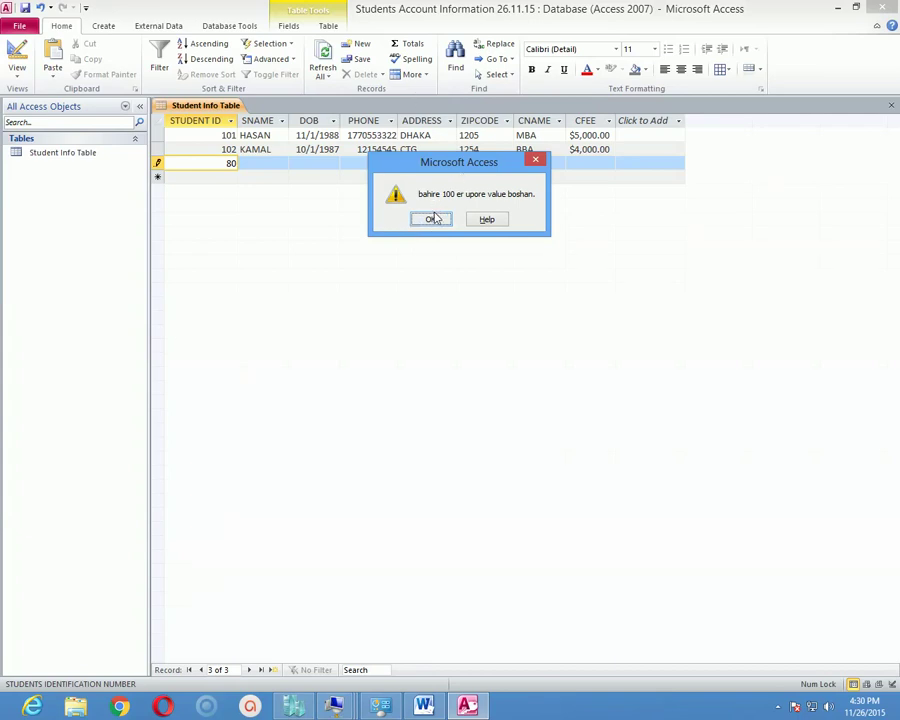
left_click(430, 219)
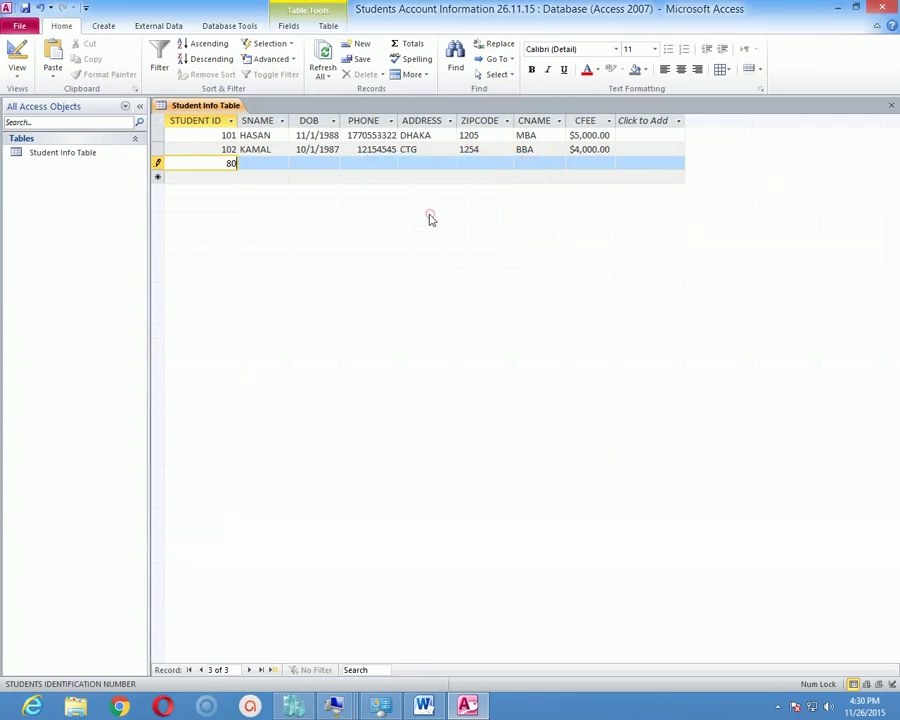
Replace the rejected ID with 103 and return to Design View.
key("BackSpace")
key("BackSpace")
left_click(280, 160)
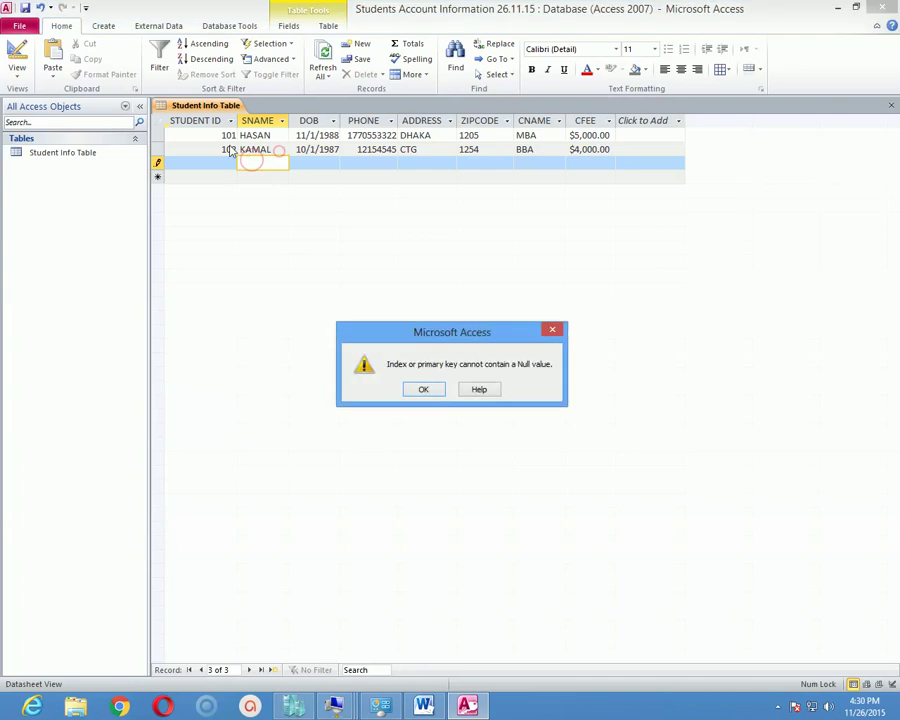
left_click(428, 391)
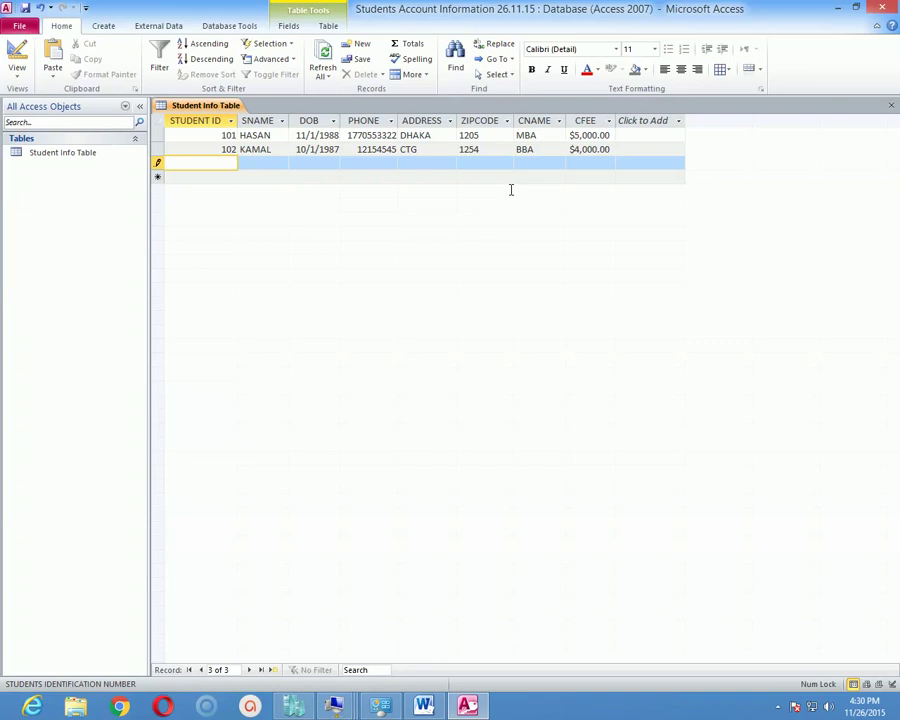
type("103")
key("Tab")
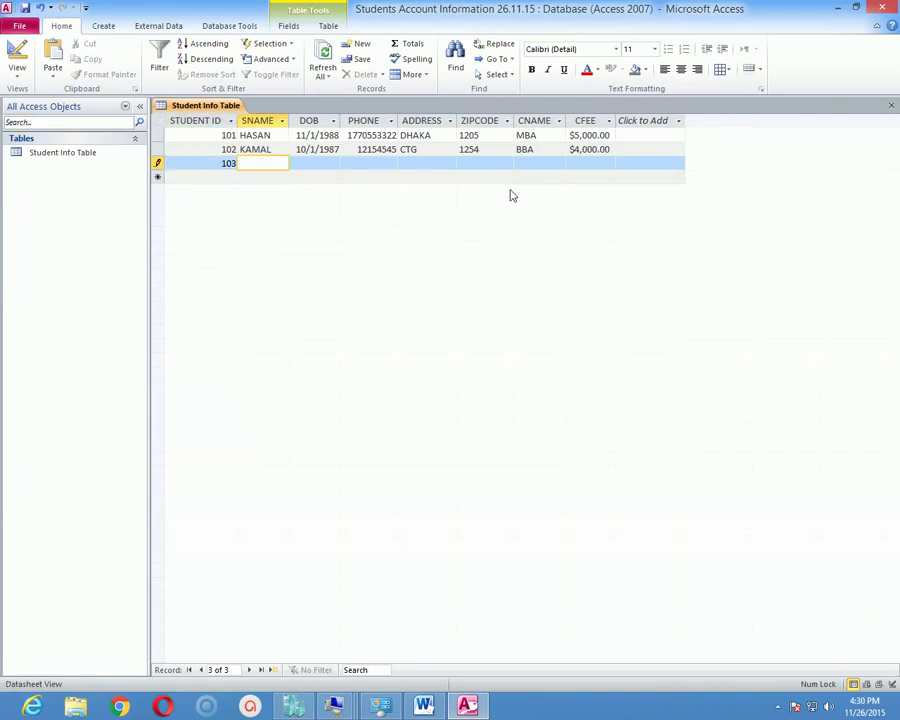
left_click(17, 70)
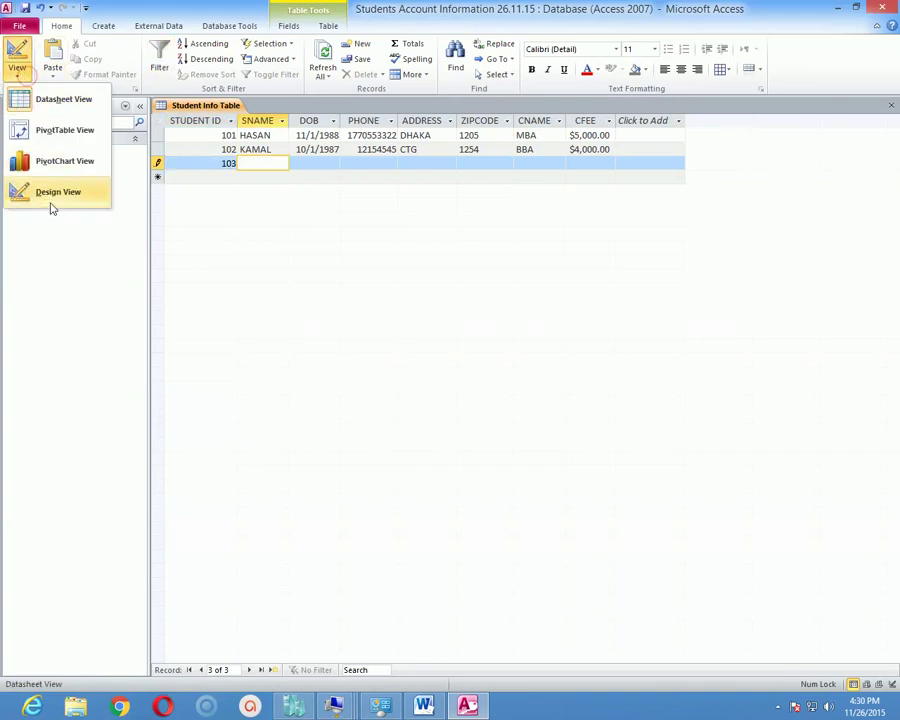
left_click(56, 193)
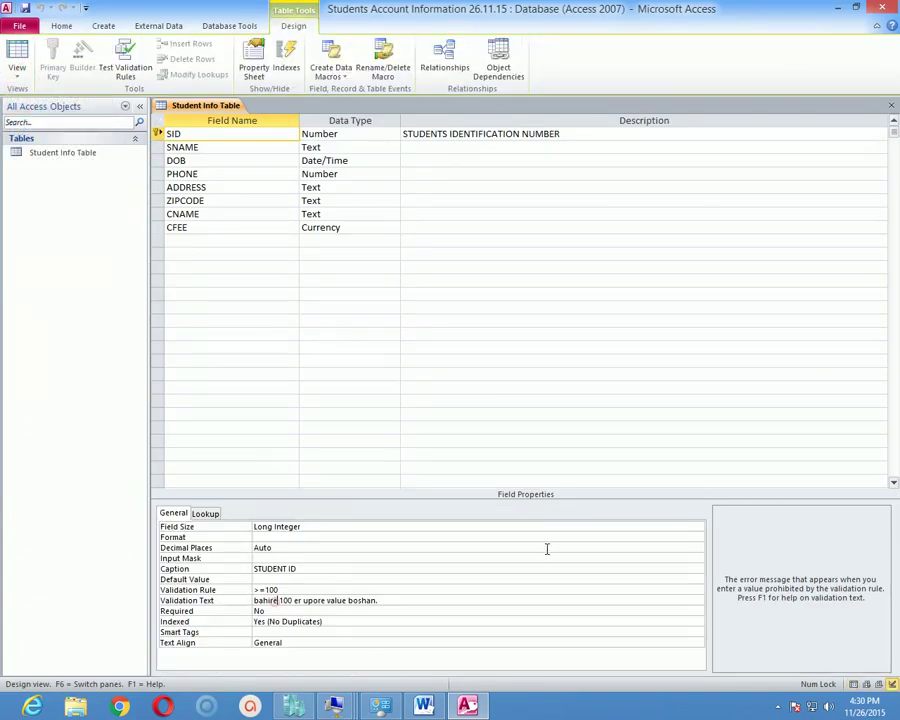
Rewrite the SID validation text as 'Please Enter Value above 100'.
key("Up")
key("Up")
key("Up")
key("Up")
key("Up")
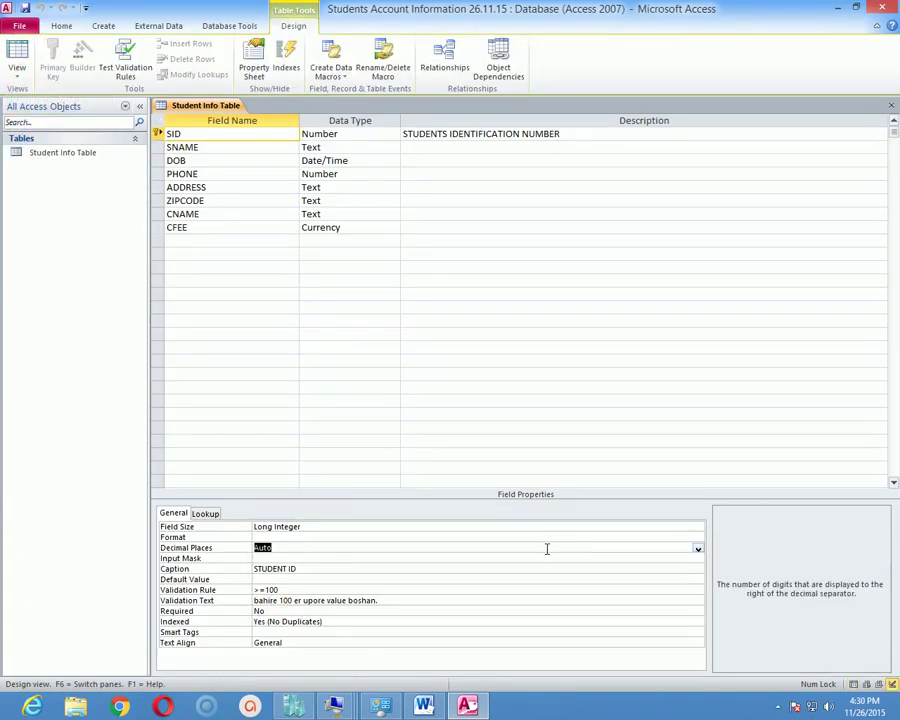
key("Down")
key("Down")
key("Down")
key("Down")
key("Down")
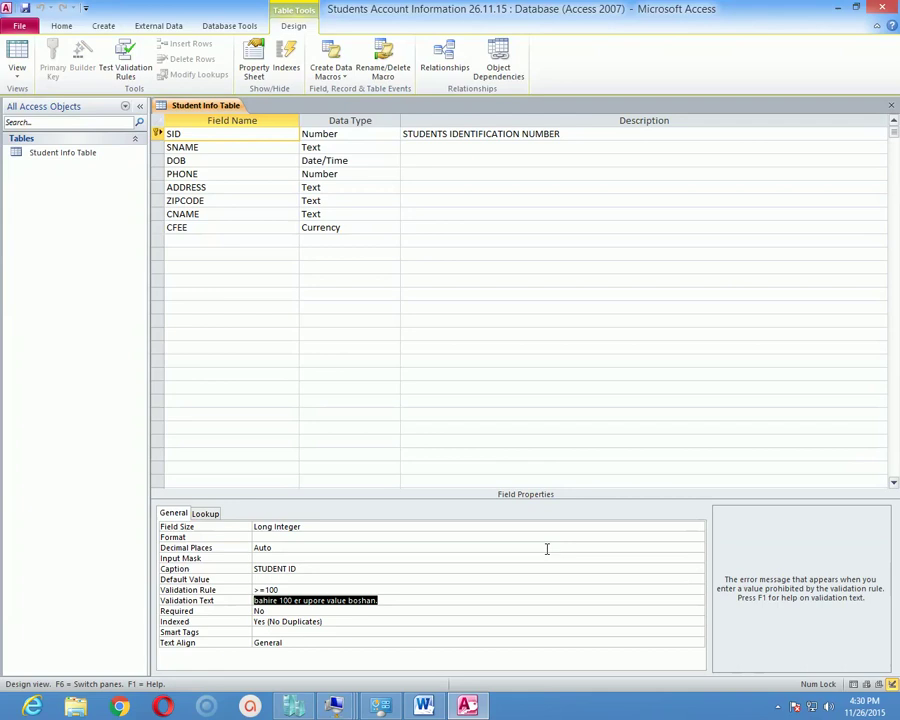
type("Please Enter")
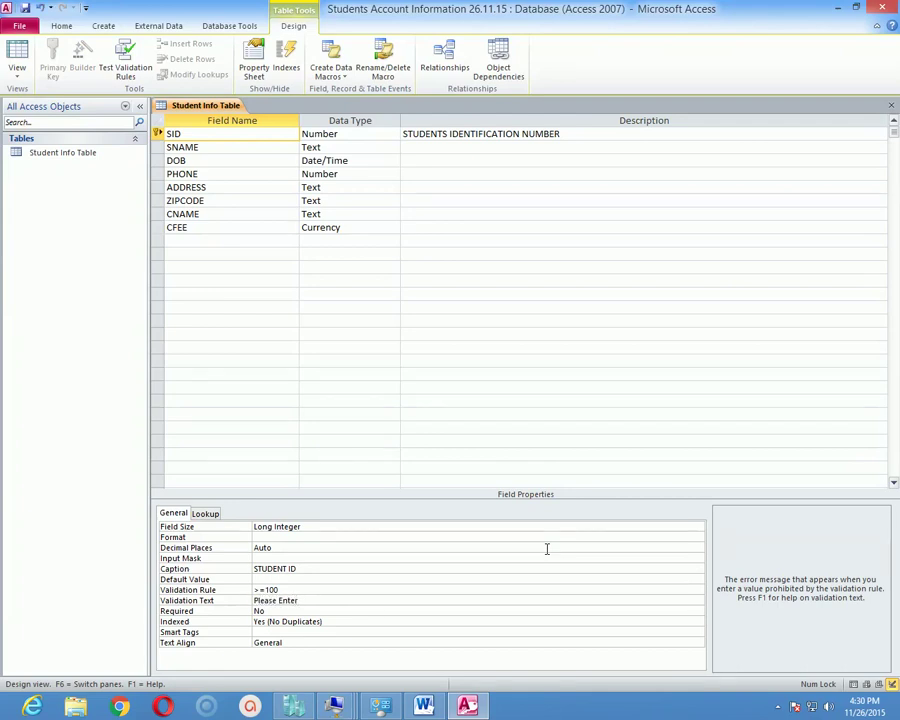
type(" Value Between")
key("BackSpace")
key("BackSpace")
key("BackSpace")
type("above")
In Datasheet View, enter 90 as the third ID to trigger the new message, then restore 103.
left_click(18, 72)
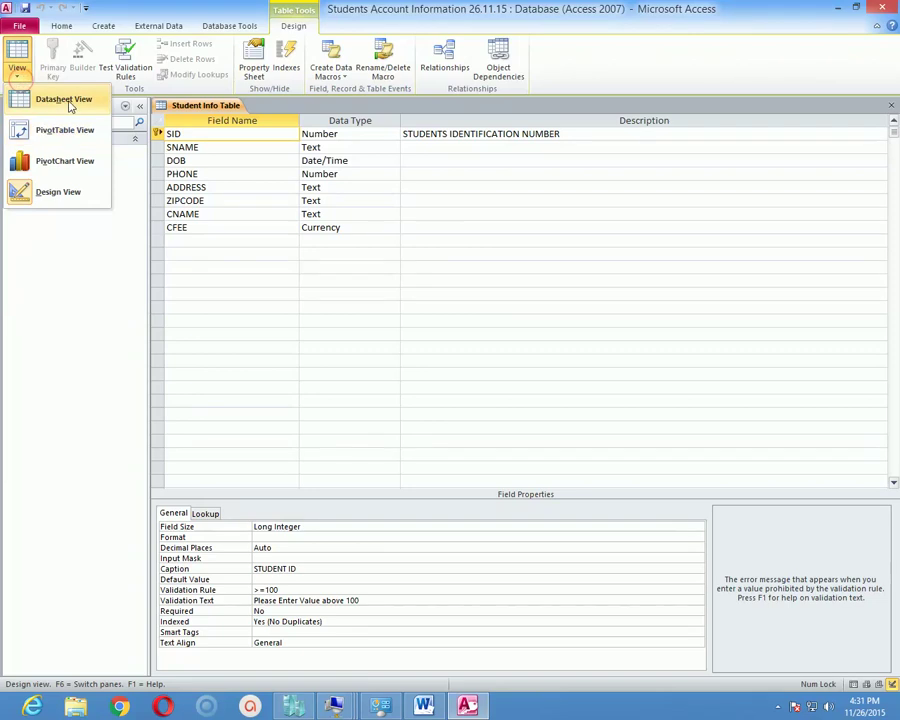
left_click(60, 100)
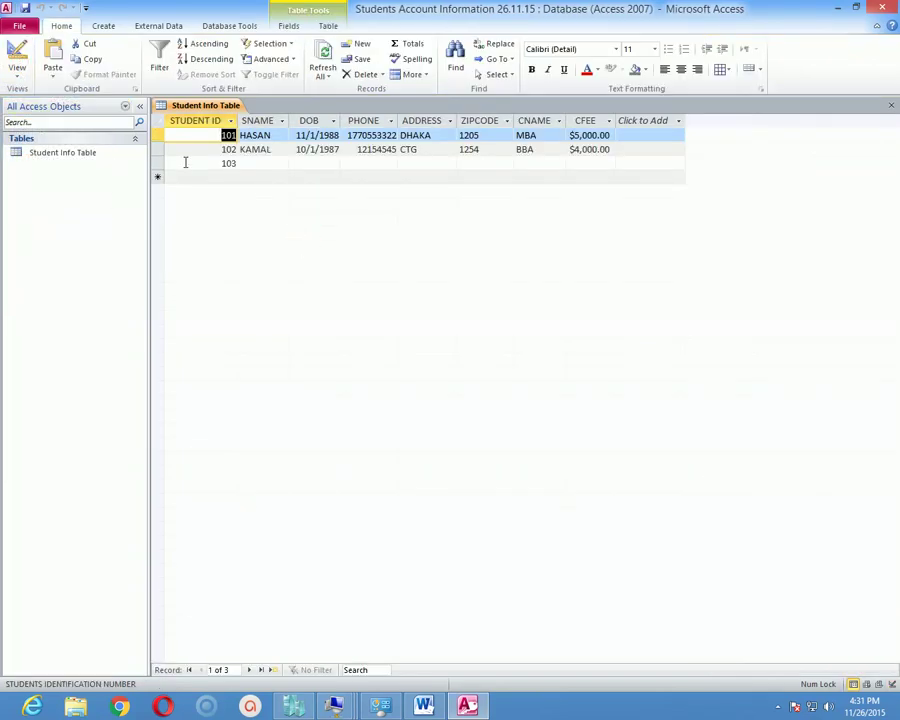
left_click(185, 162)
type("9")
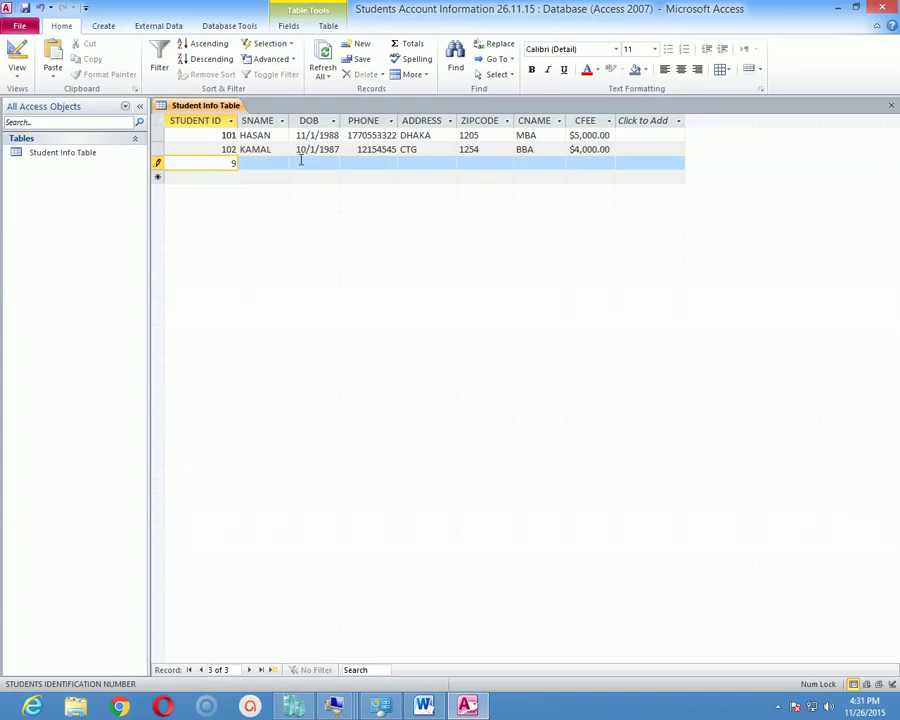
type("0")
key("Tab")
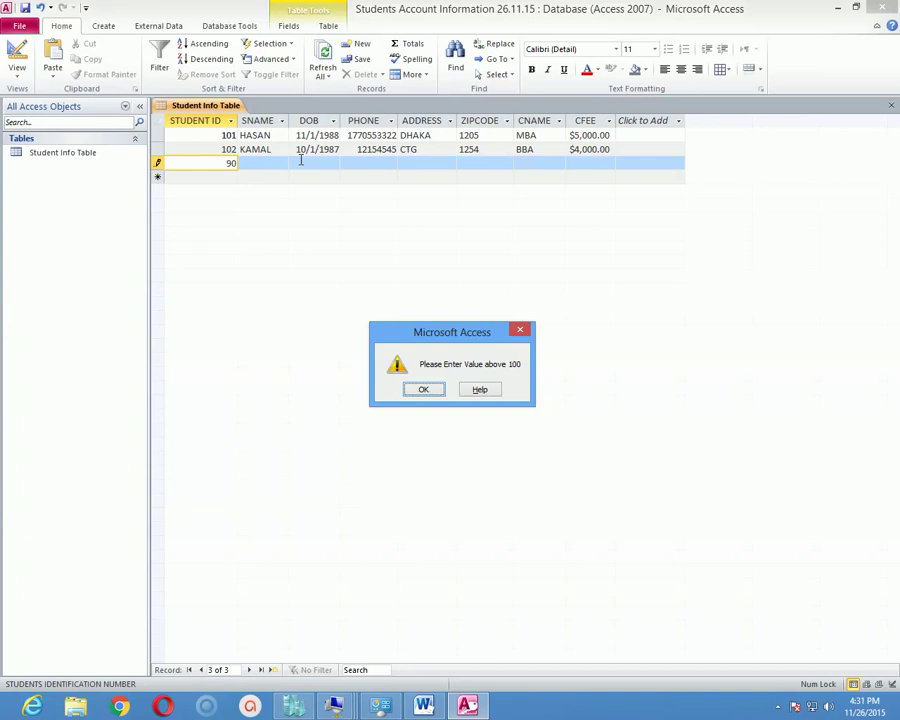
left_click(423, 388)
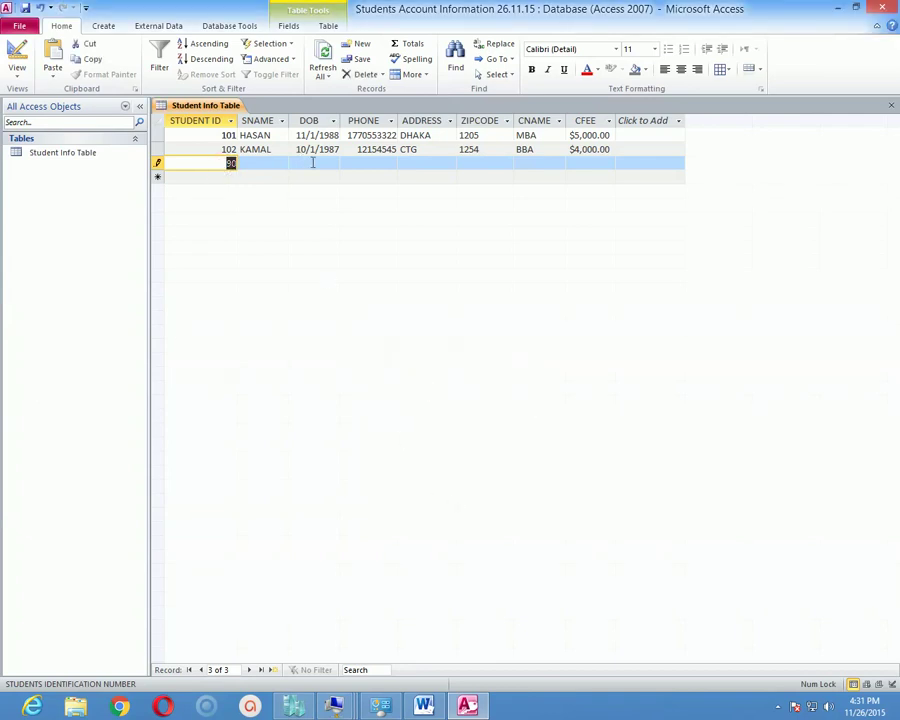
type("103")
key("Tab")
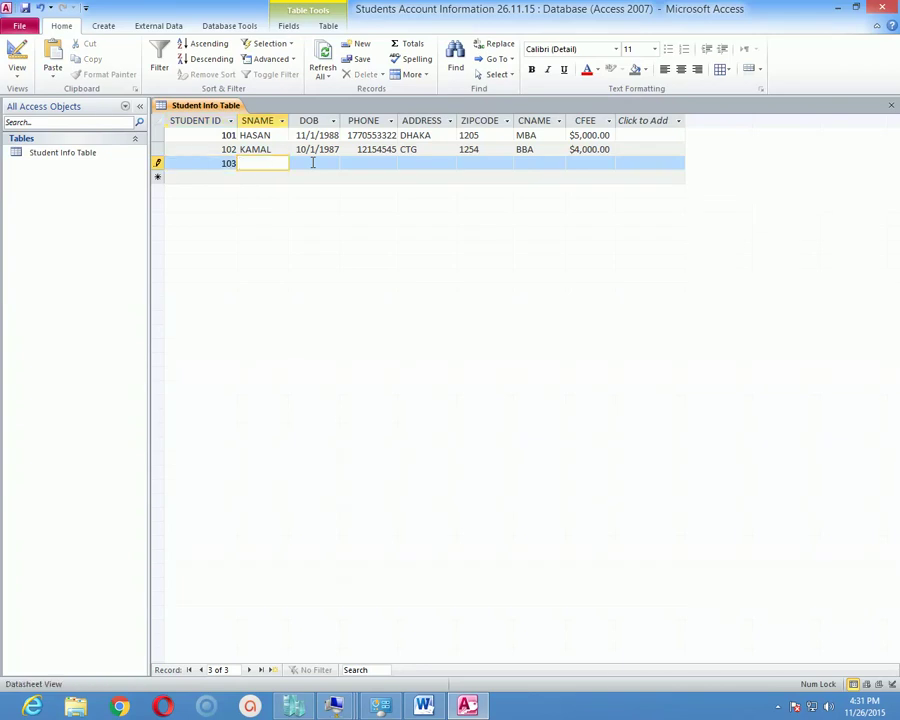
left_click(17, 70)
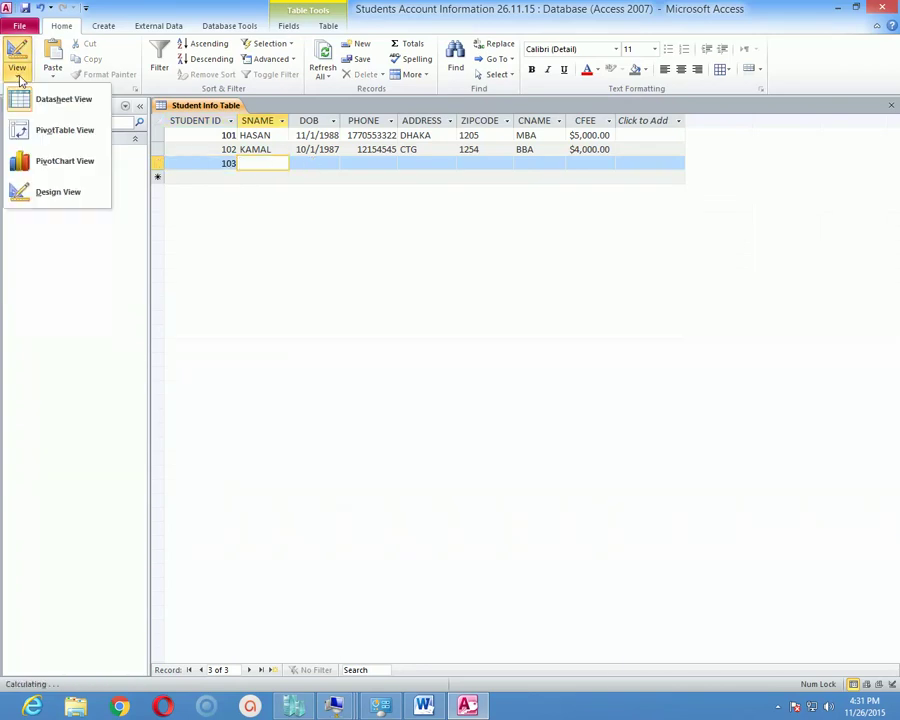
Set the CFEE field's Format property to Euro in Design View.
left_click(54, 195)
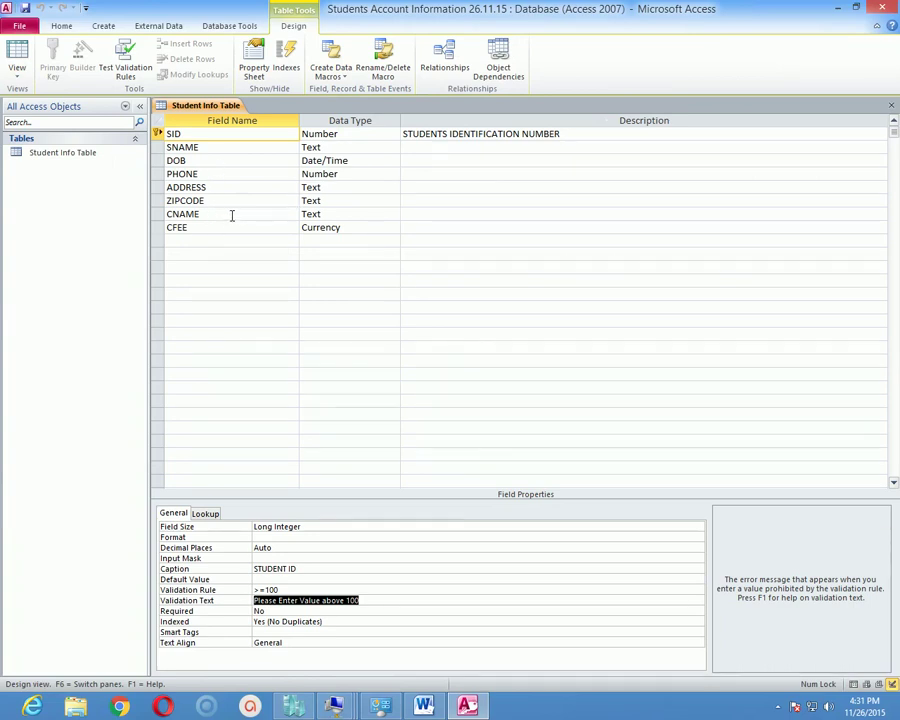
left_click(366, 228)
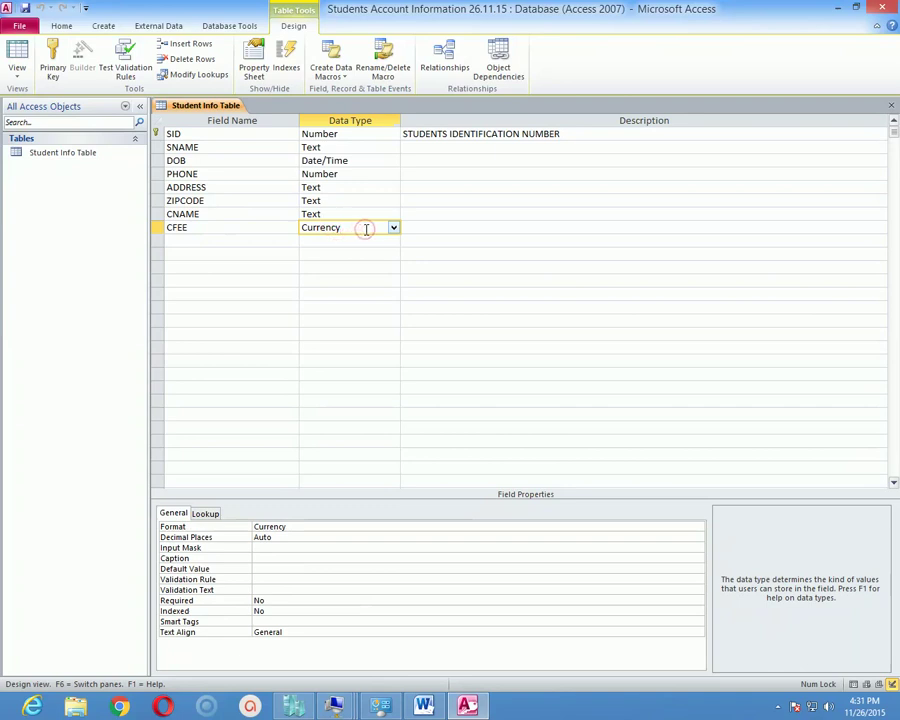
left_click(261, 230)
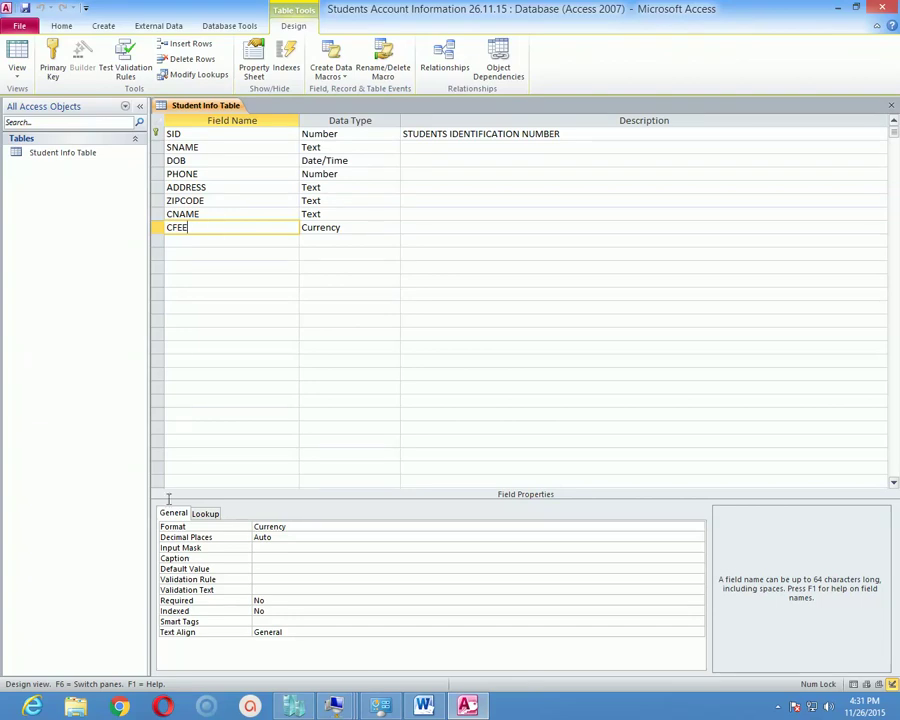
left_click(305, 525)
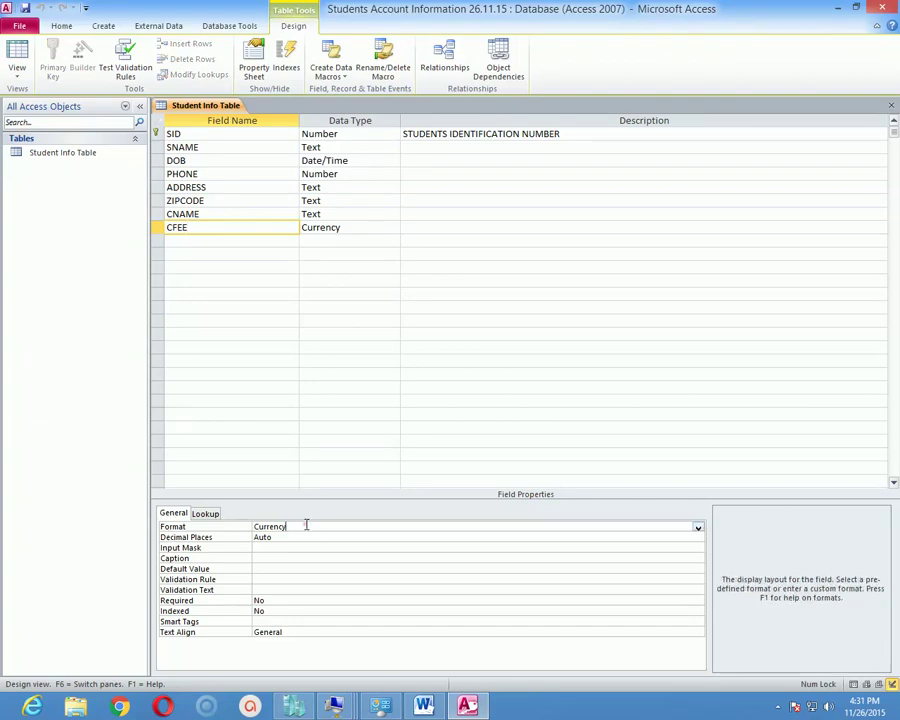
left_click(697, 527)
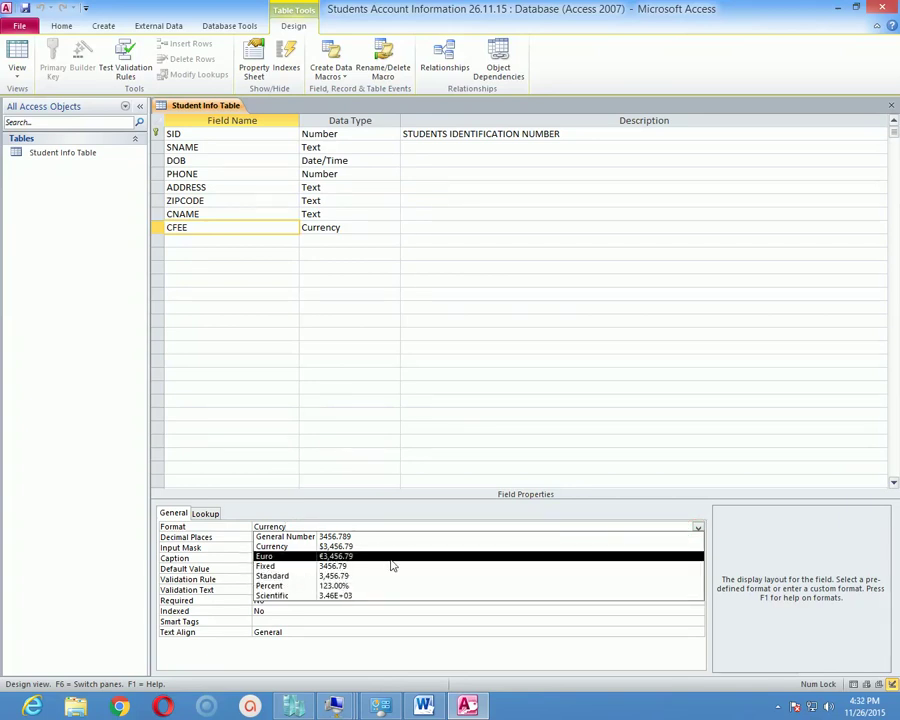
left_click(381, 559)
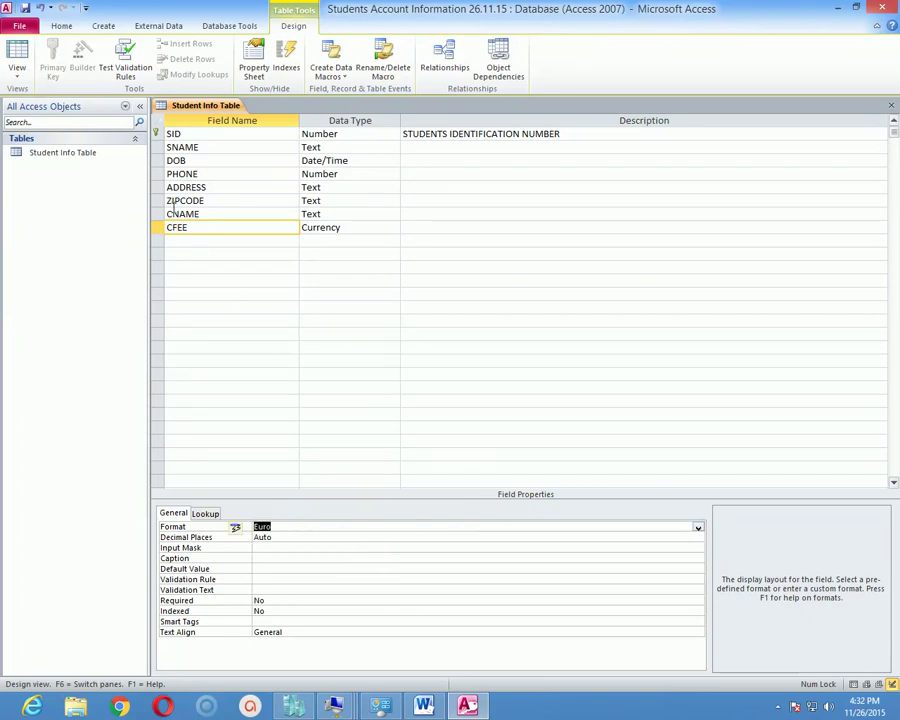
left_click(20, 24)
Switch to Datasheet View and check the fees show as €5,000.00 and €4,000.00.
left_click(19, 24)
left_click(22, 55)
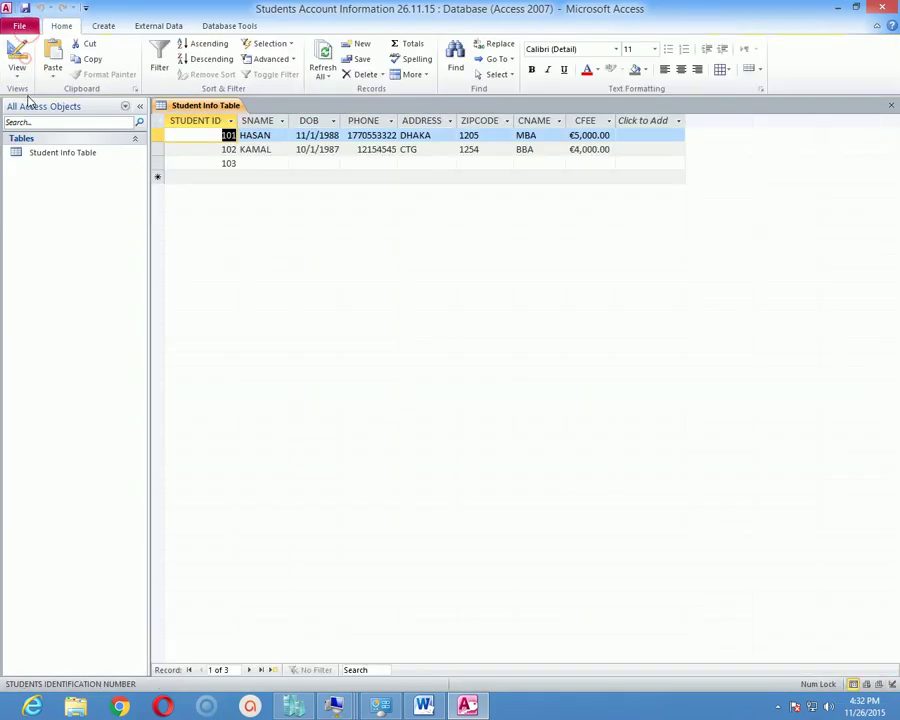
left_click(518, 150)
left_click(573, 139)
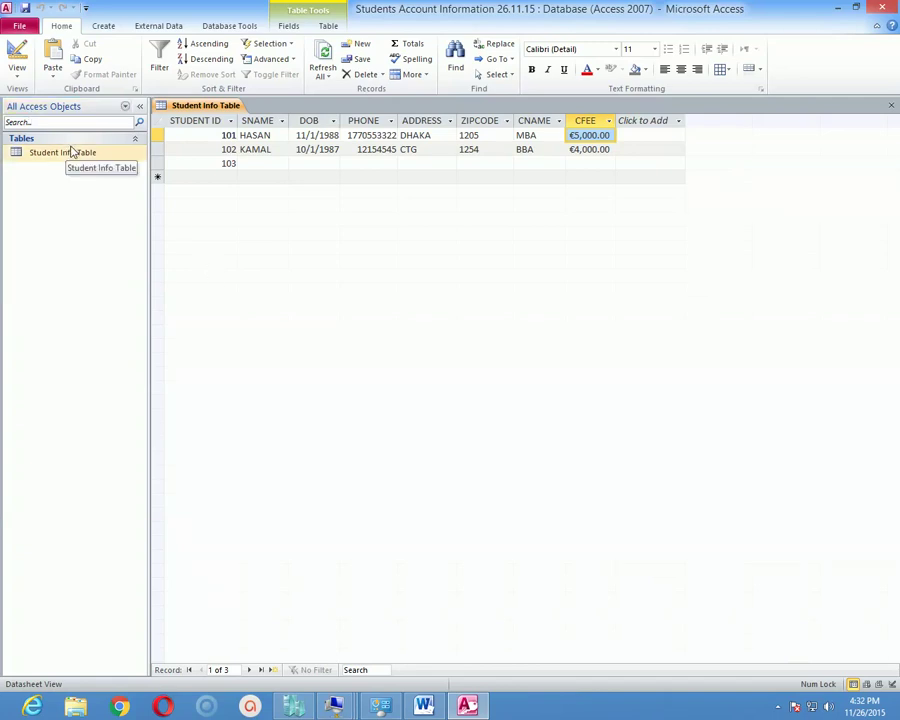
left_click(22, 74)
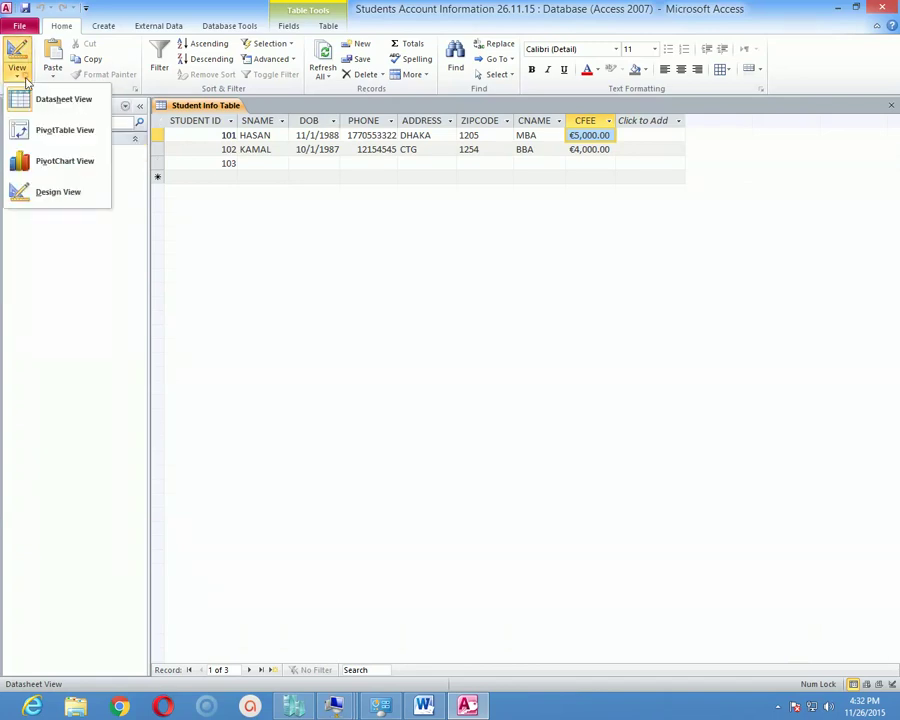
Return to Design View and select the DOB field row.
left_click(60, 191)
left_click(199, 175)
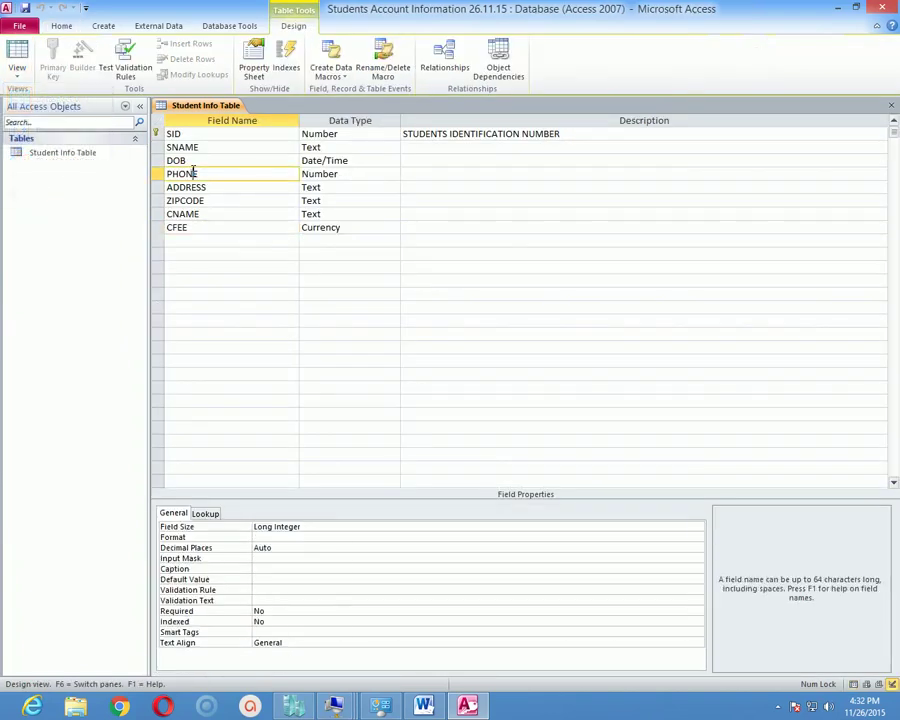
left_click(158, 160)
right_click(163, 163)
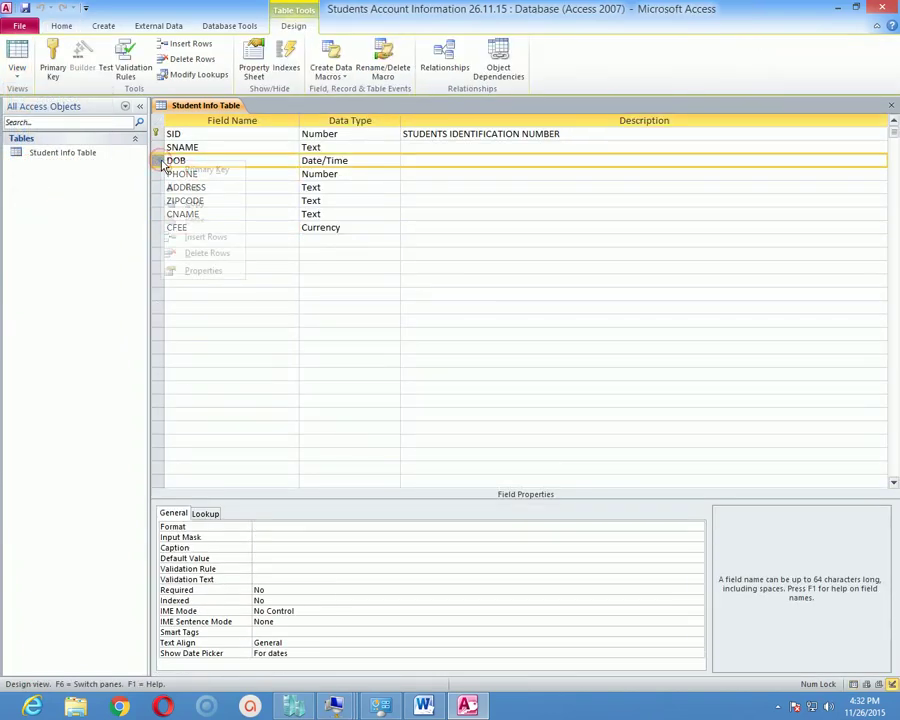
left_click(328, 294)
left_click(242, 212)
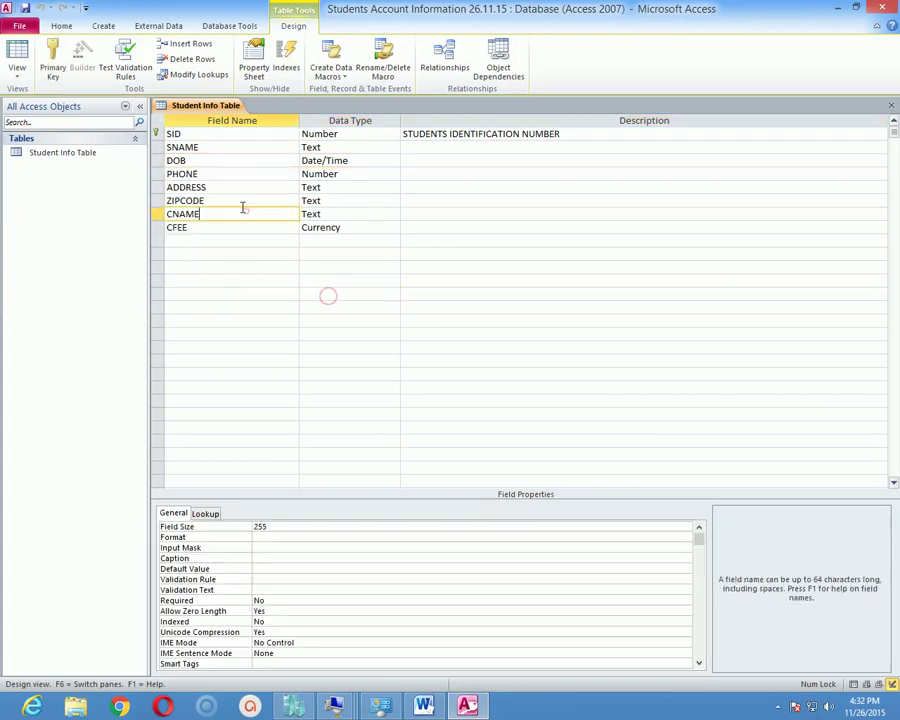
left_click(210, 187)
left_click(210, 174)
left_click(212, 161)
left_click(214, 147)
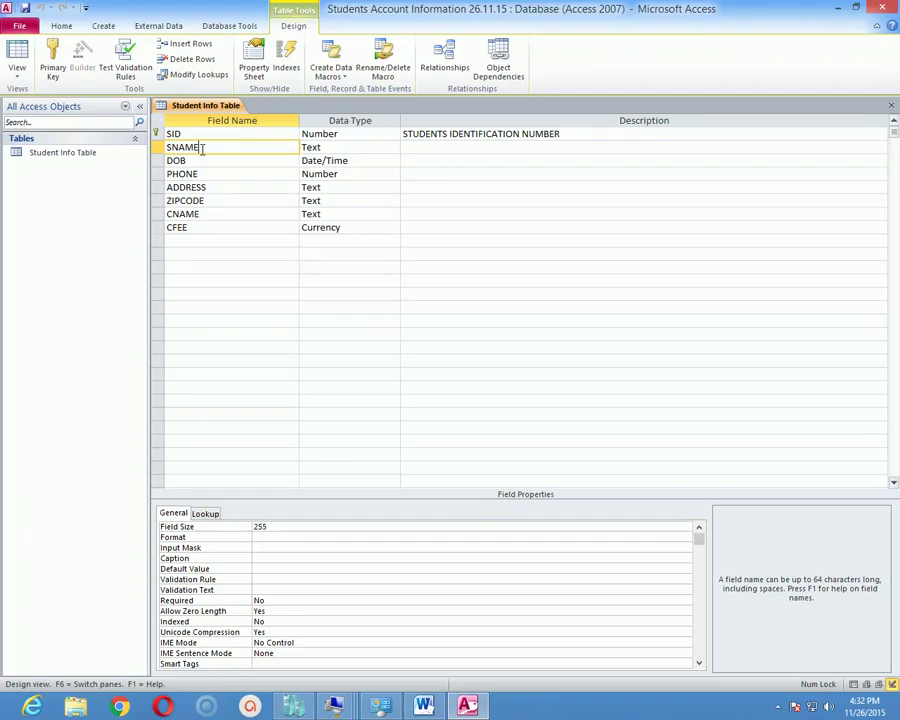
left_click(202, 149)
left_click(197, 160)
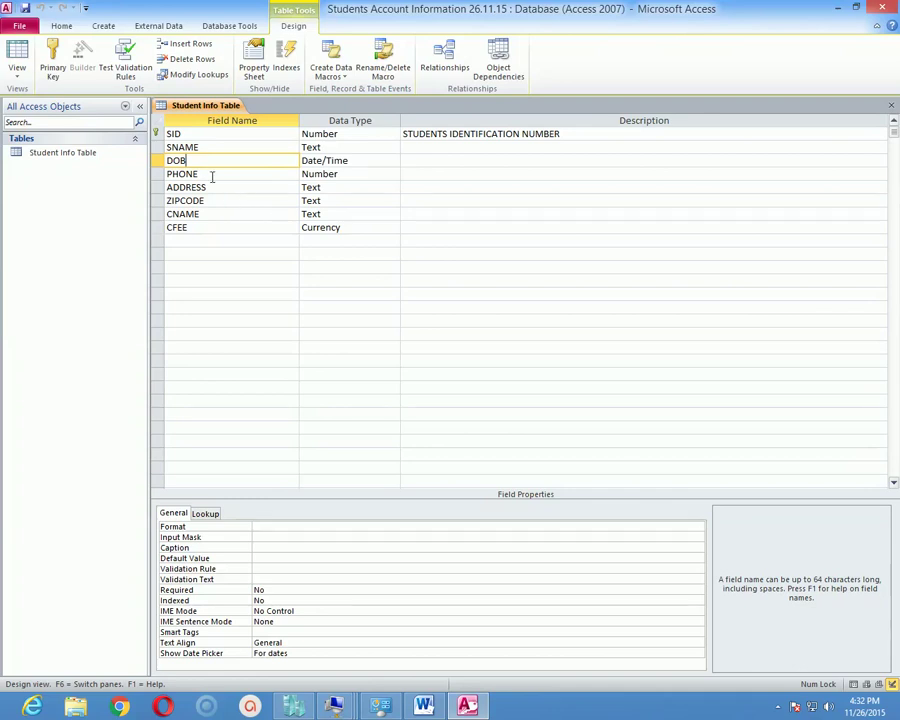
left_click(202, 147)
left_click(200, 160)
left_click(158, 162)
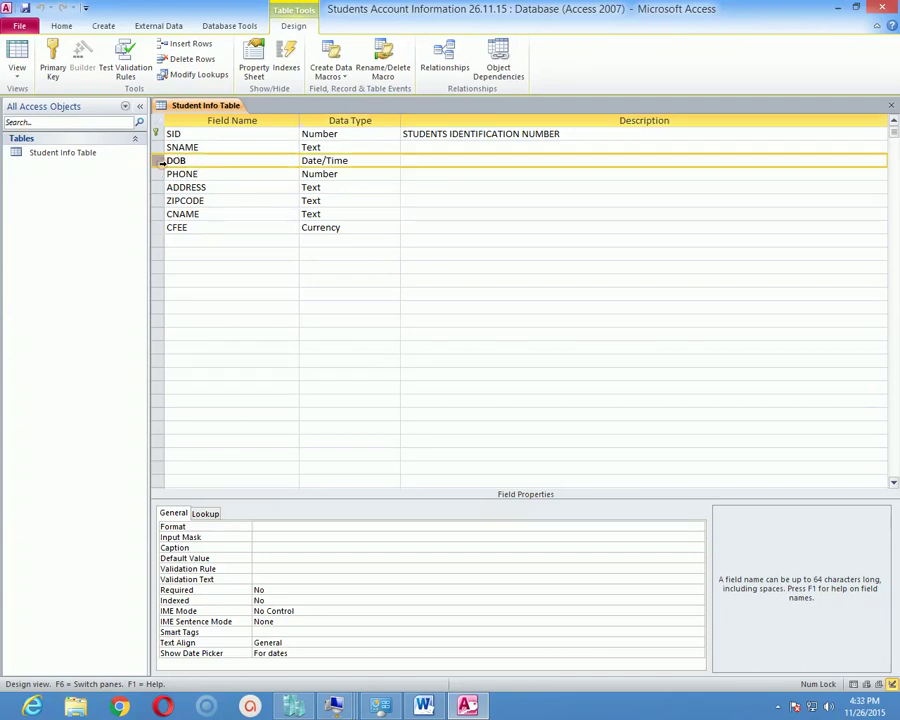
Insert a row above DOB named BG with data type Text.
right_click(161, 166)
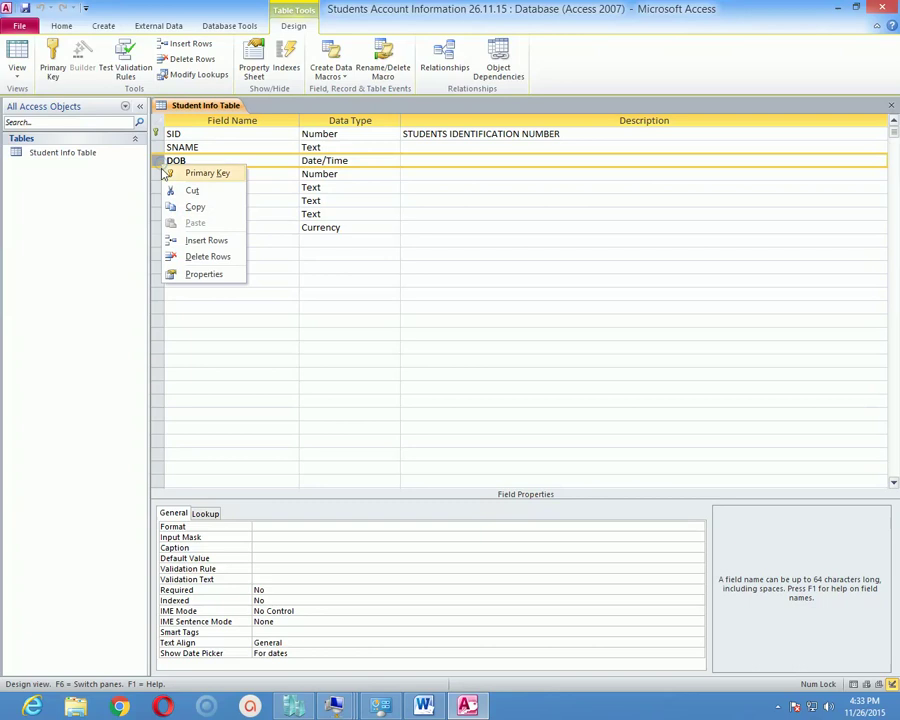
left_click(222, 247)
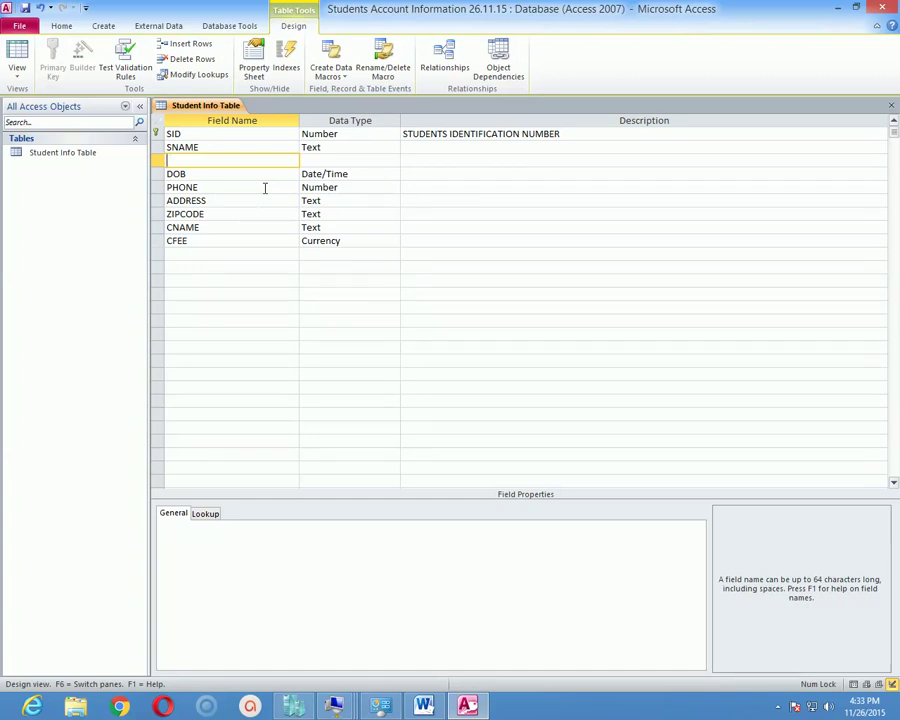
type("BG")
key("Tab")
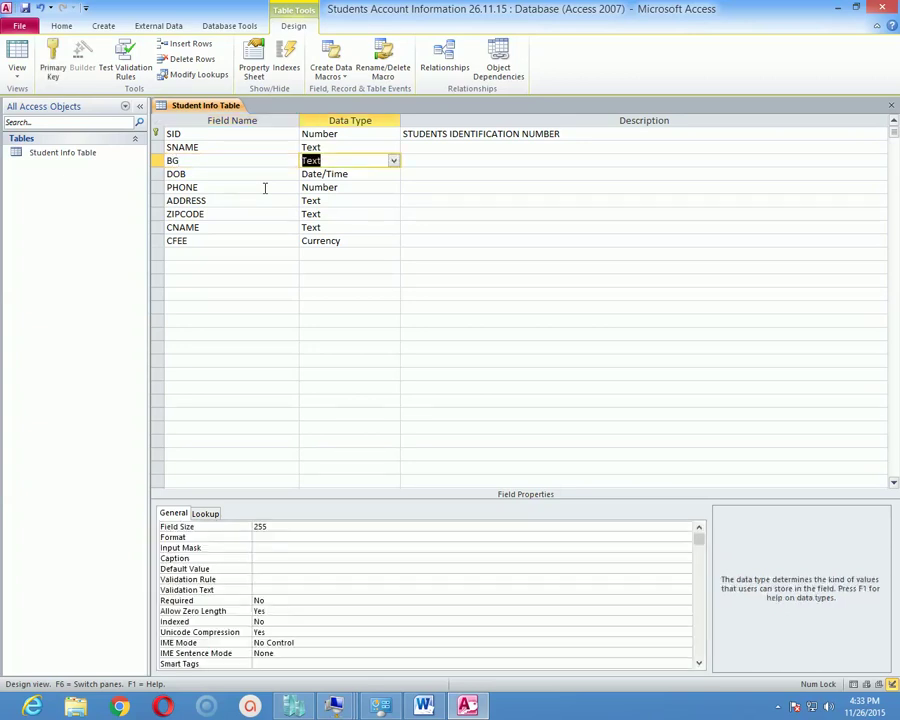
left_click(377, 161)
left_click(432, 161)
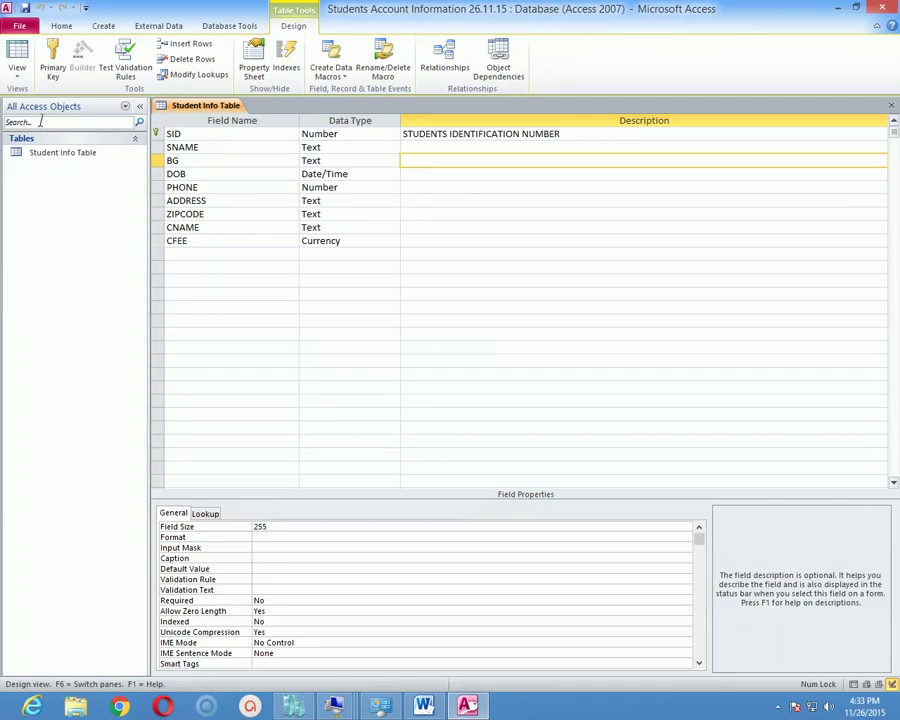
left_click(18, 70)
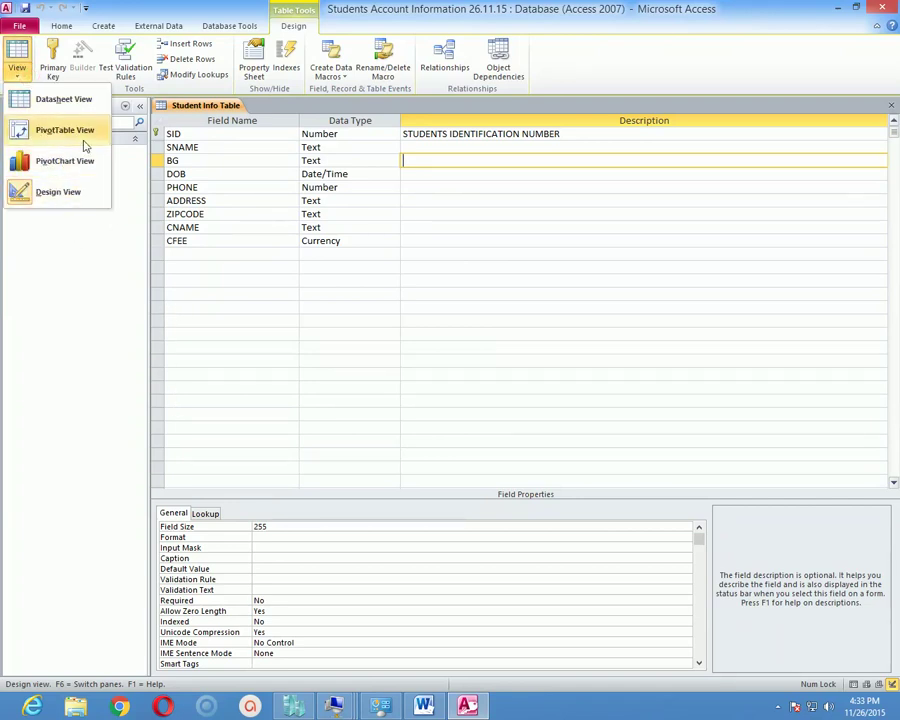
In Datasheet View, enter blood group A+ for record 101 and B+ for record 102.
left_click(66, 192)
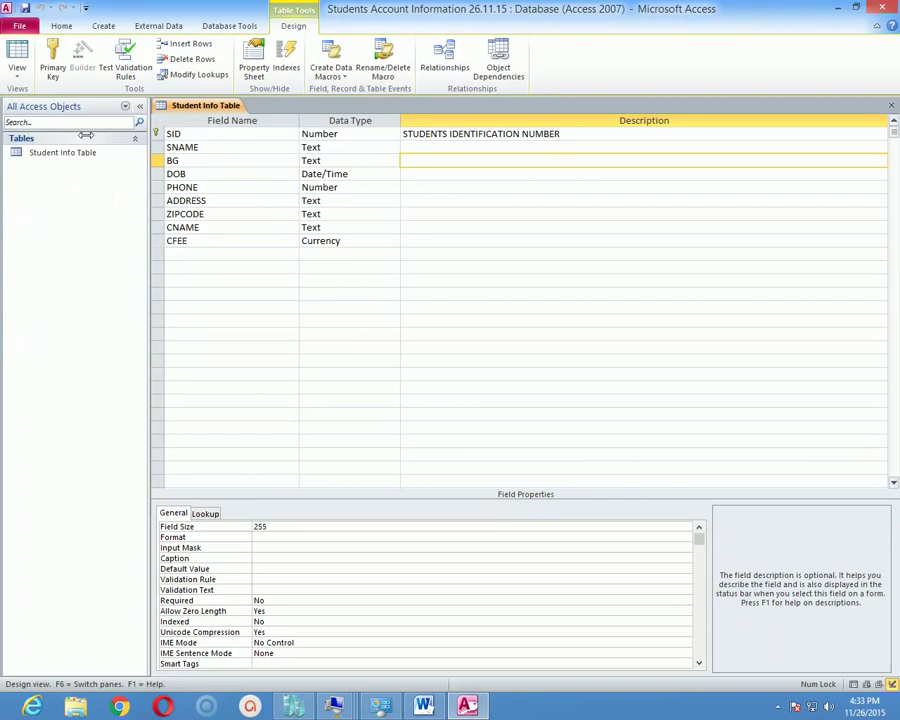
left_click(17, 52)
left_click(328, 131)
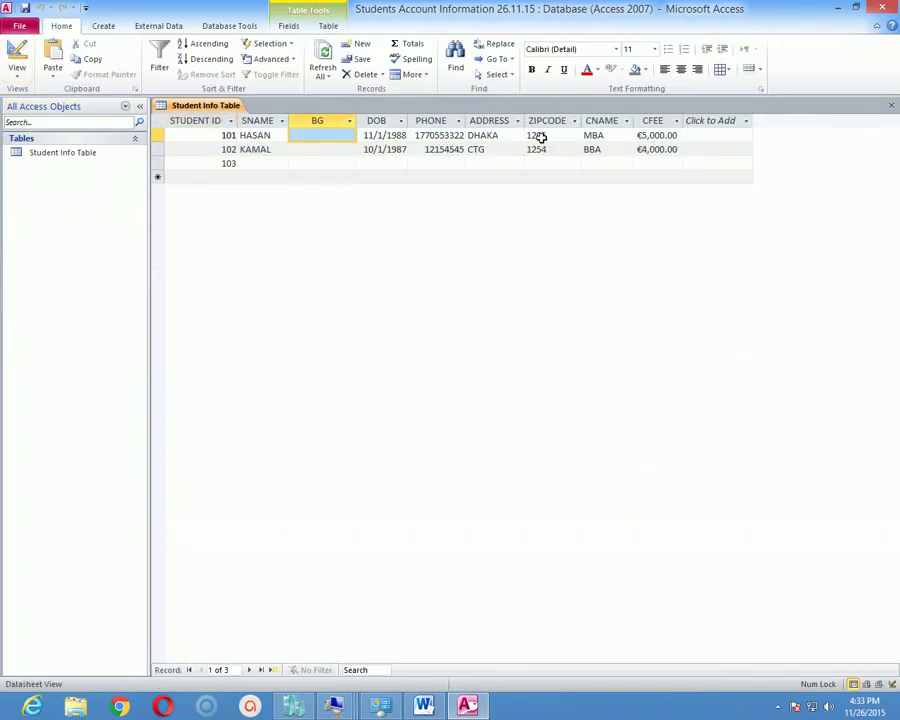
type("A+")
key("Down")
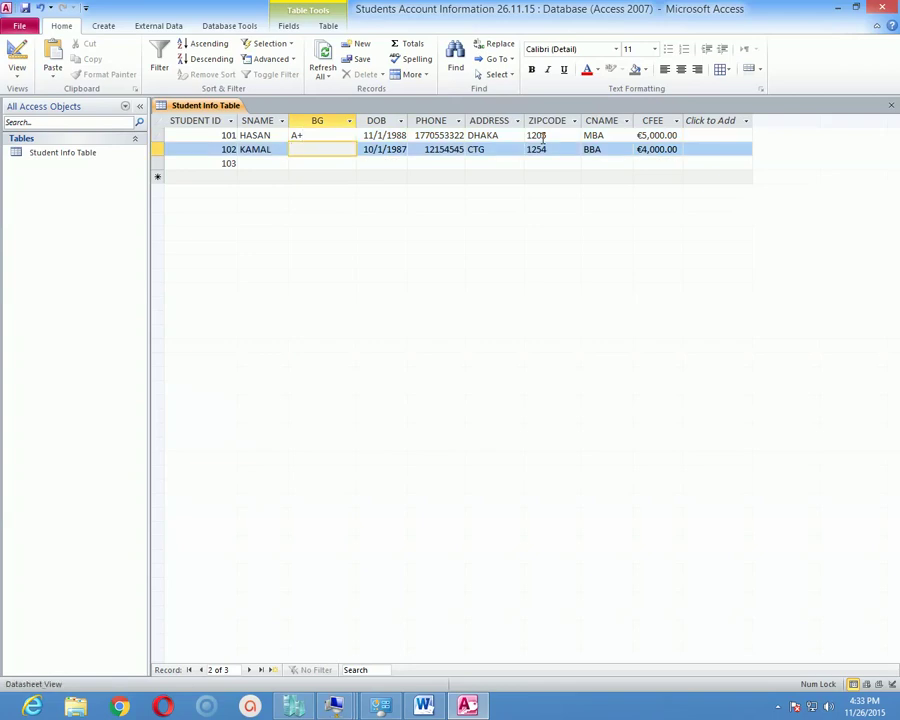
type("B+")
key("Up")
key("Down")
key("Up")
key("Tab")
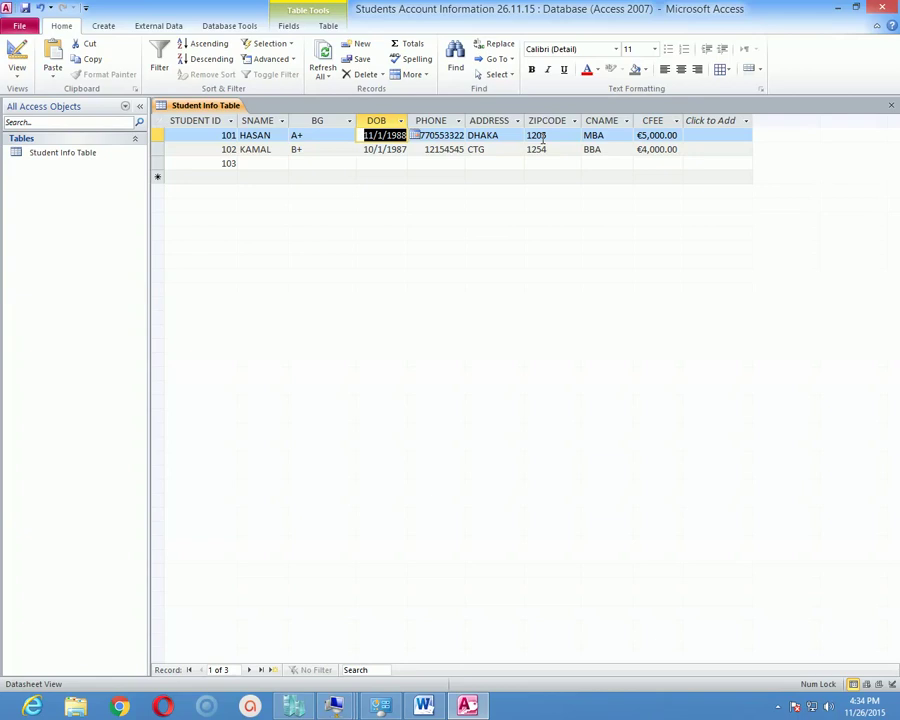
key("shift+Tab")
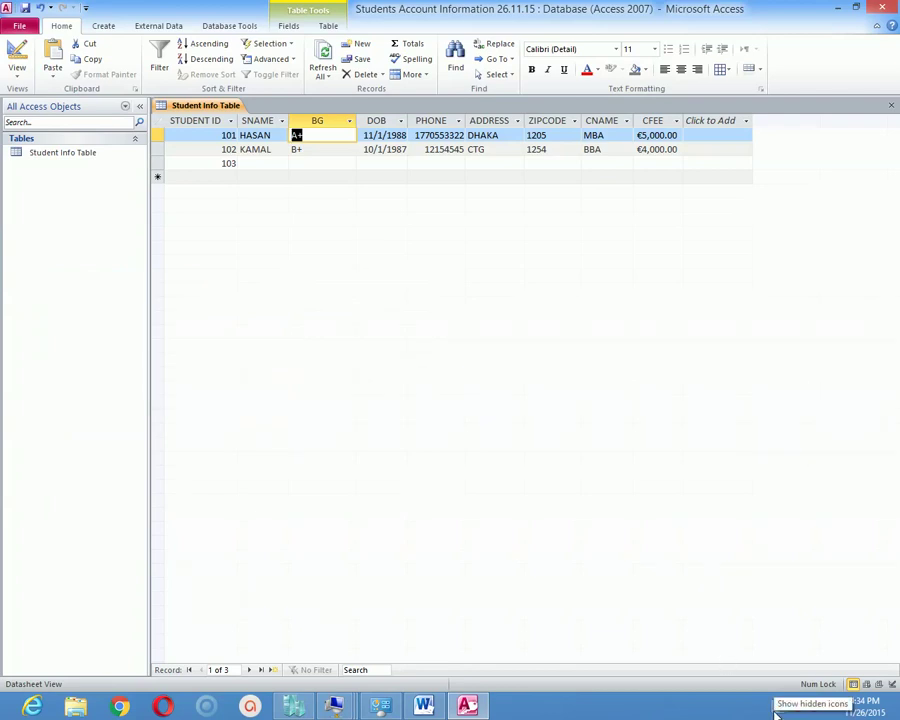
left_click(775, 711)
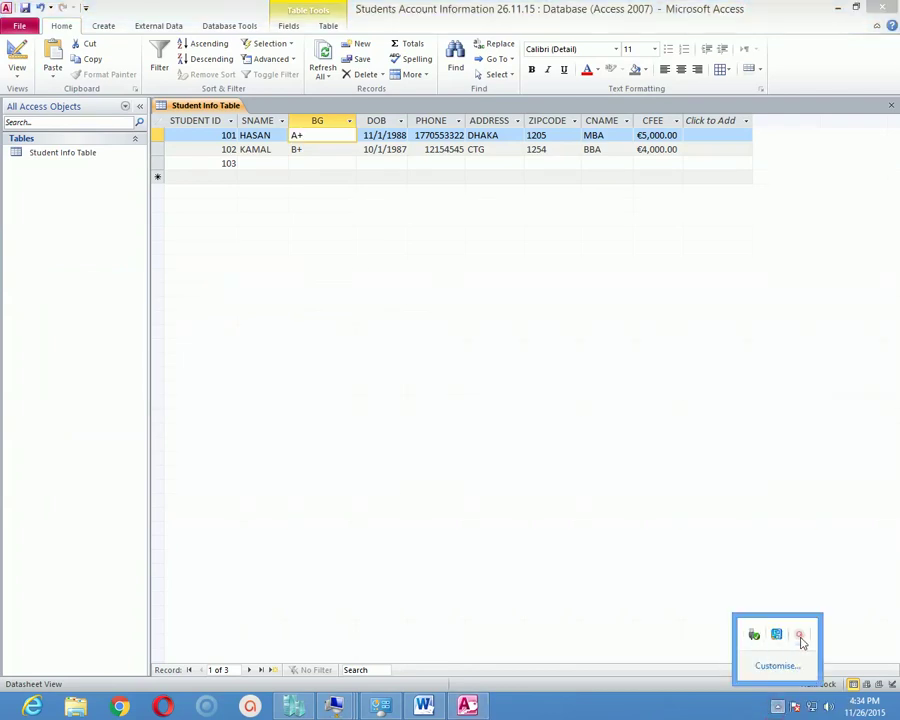